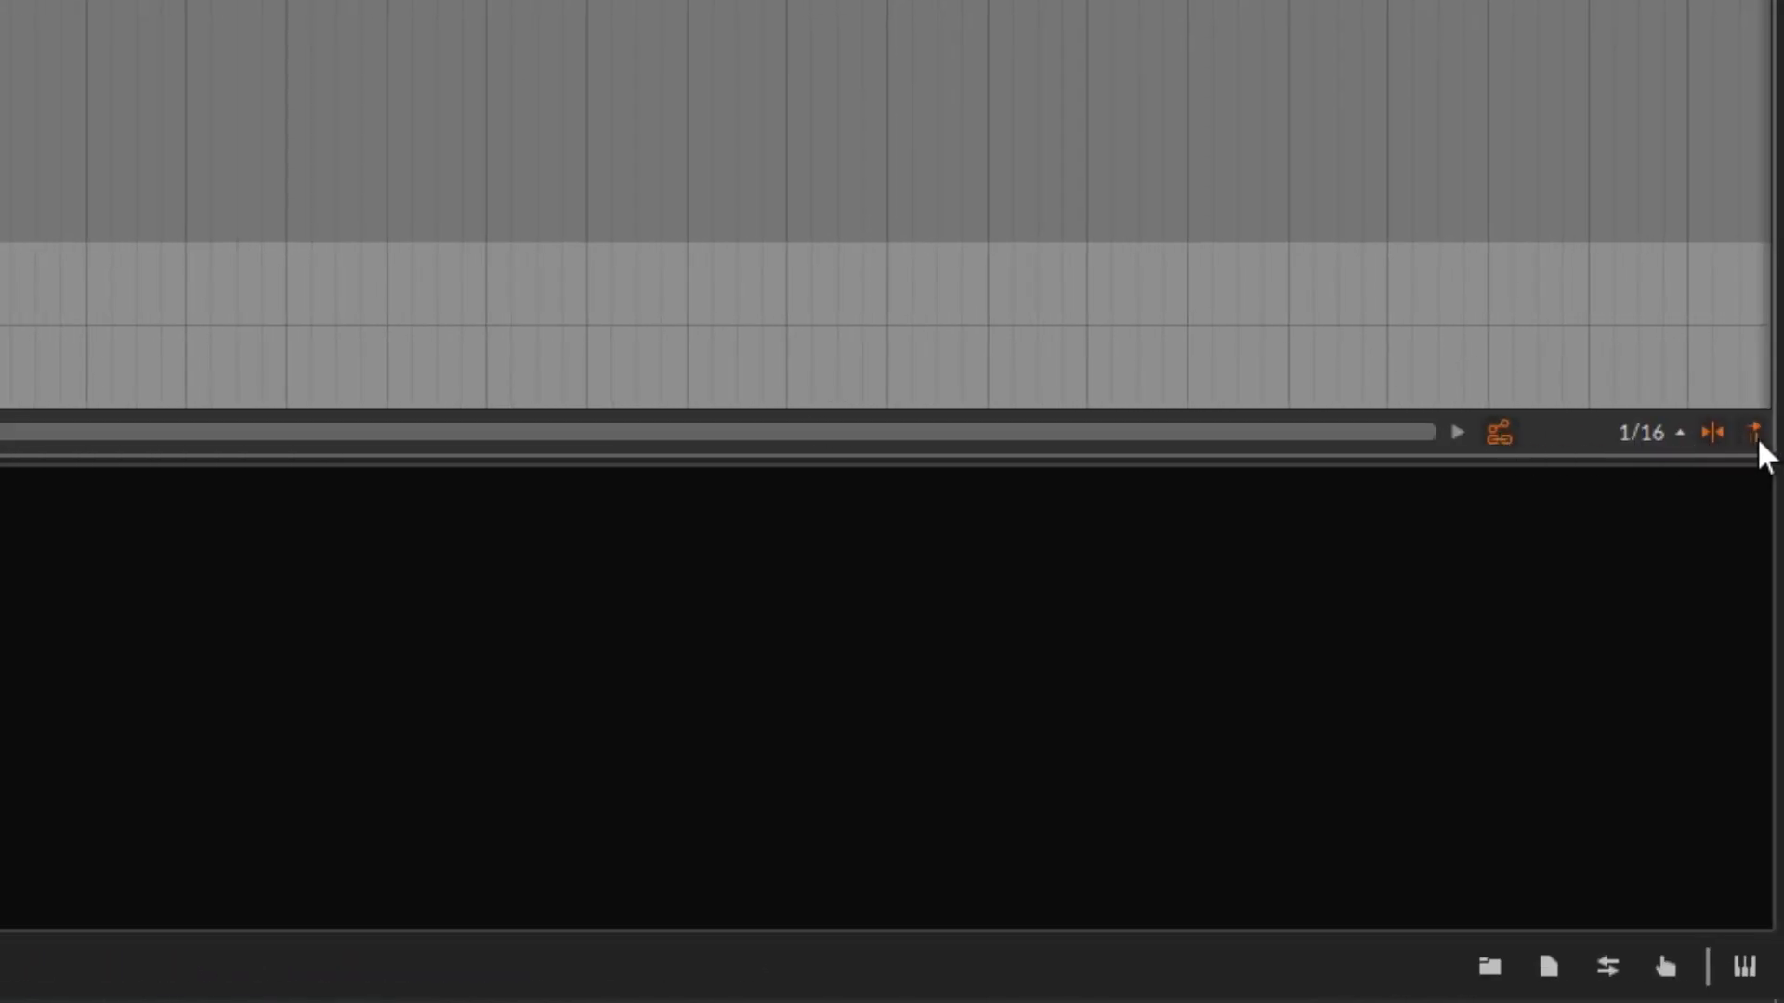
- View the arranger's beat grid and snap options, and close them without changing anything
{"action": "left_click", "coordinate": [1661, 435]}
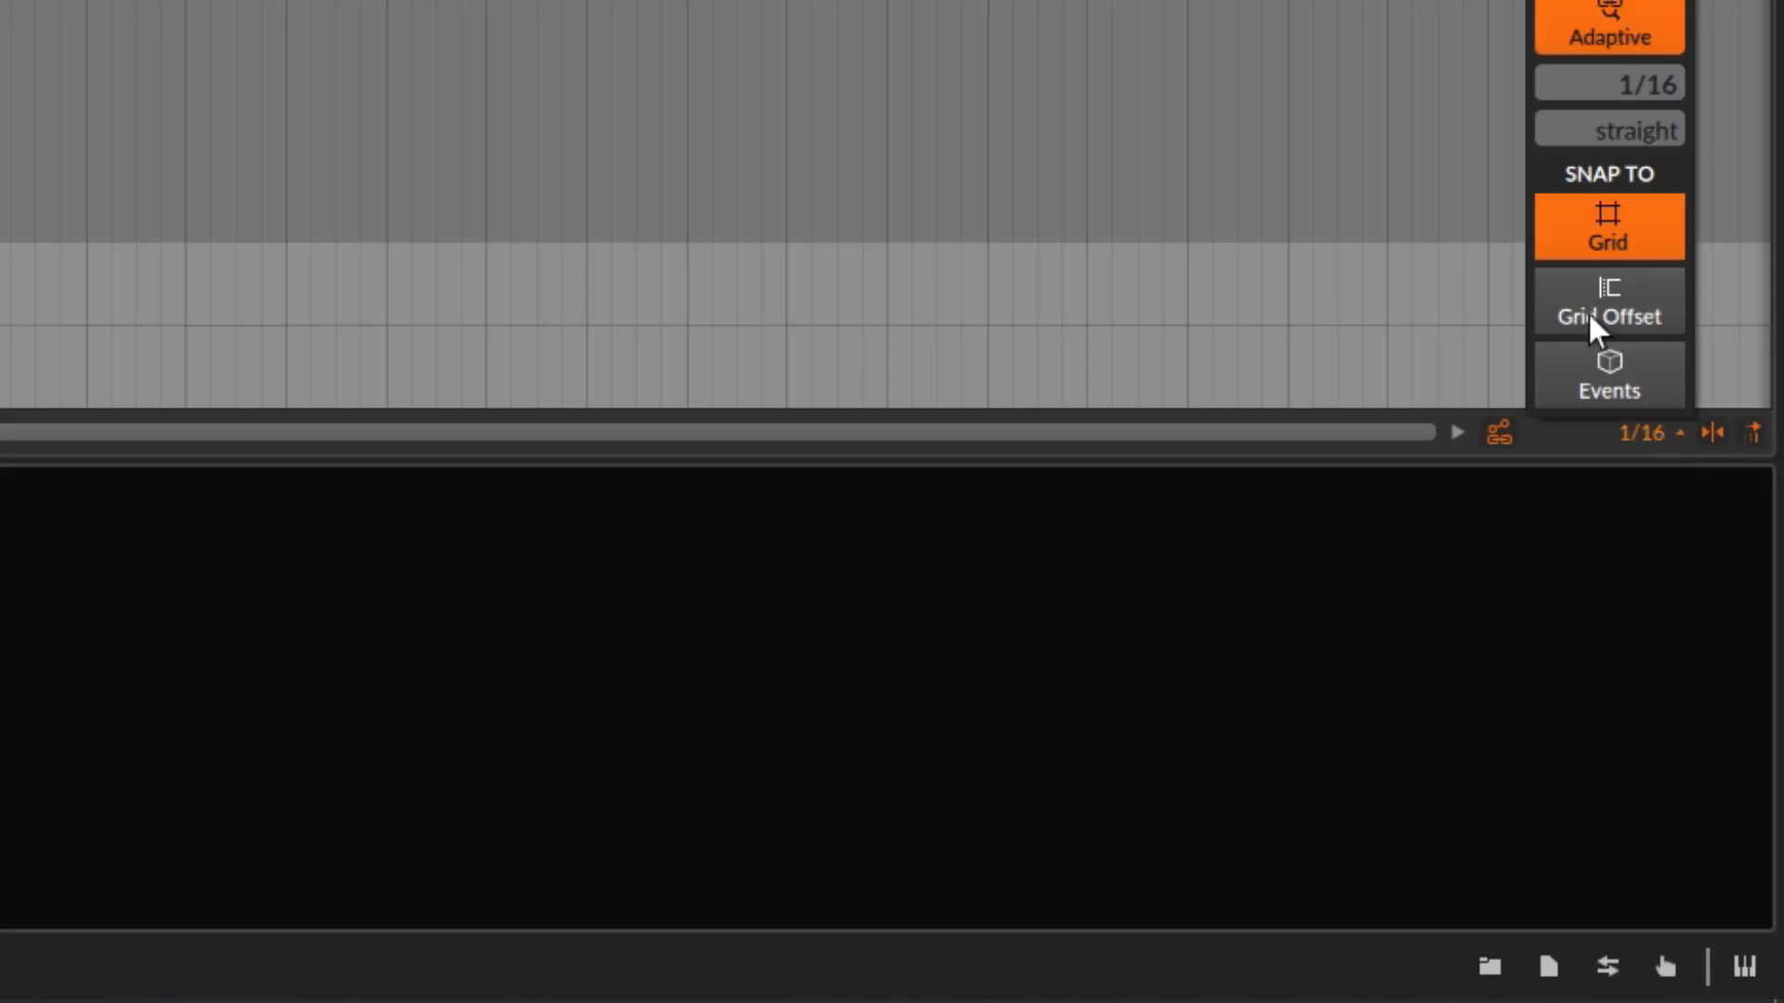
{"action": "left_click", "coordinate": [1624, 437]}
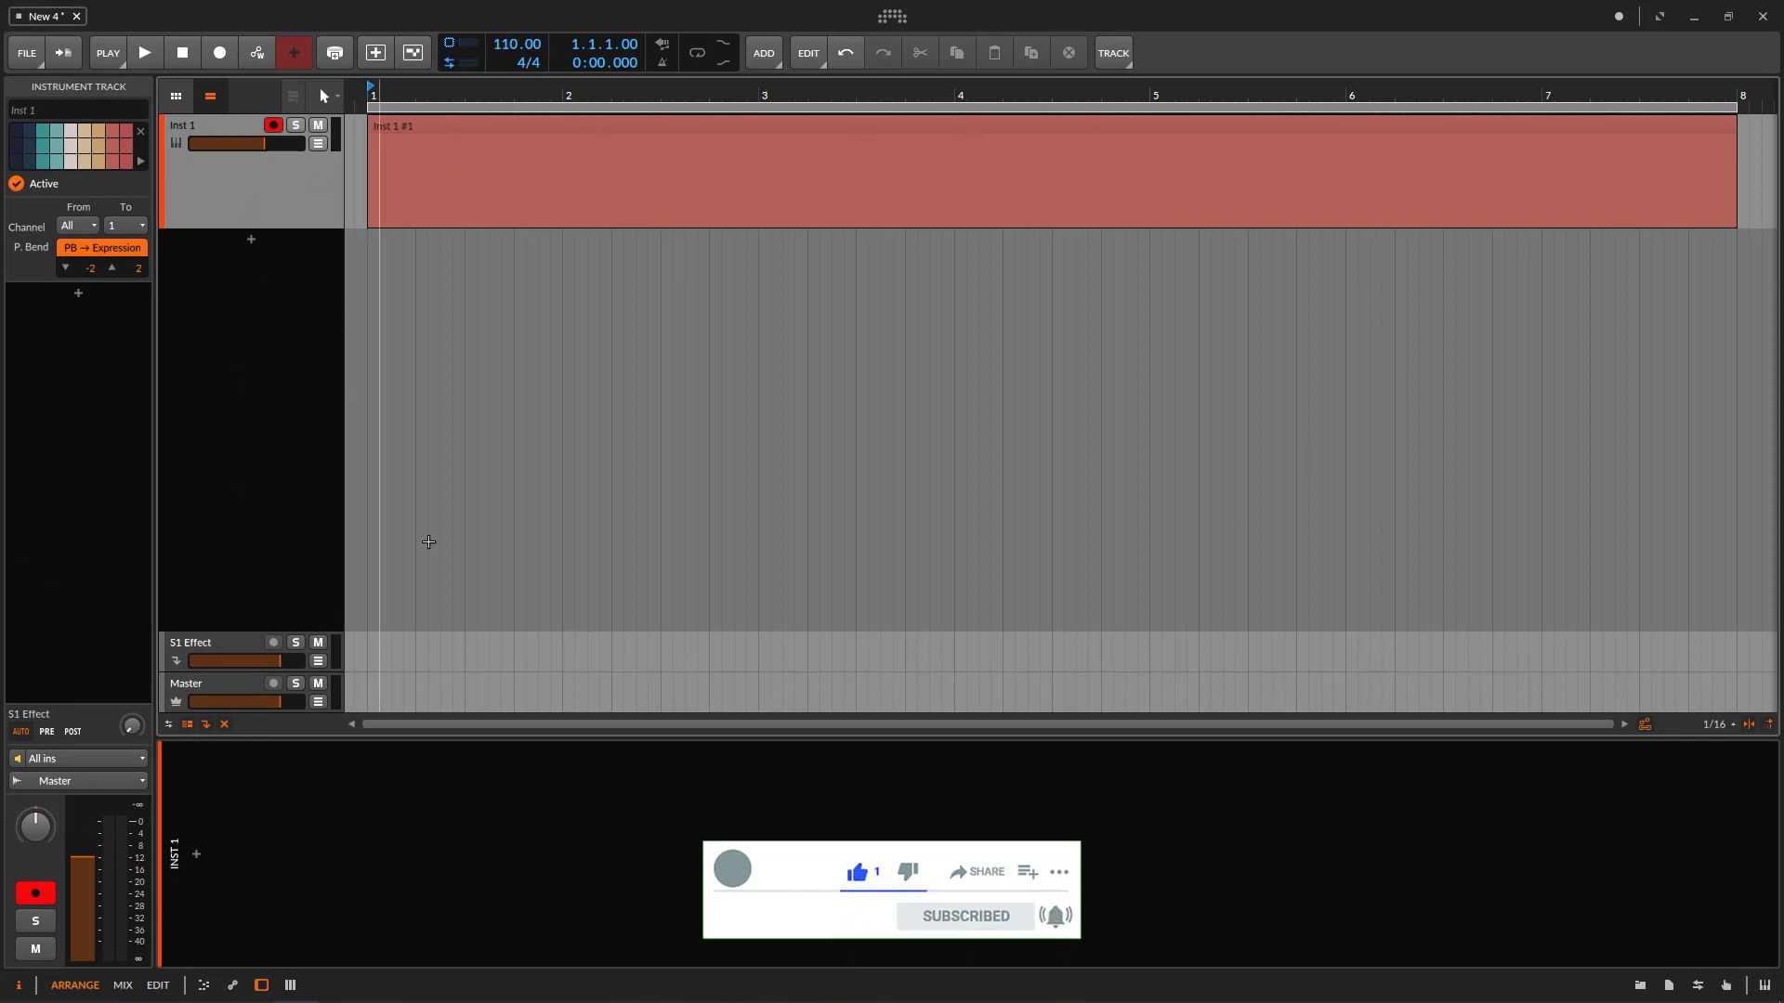
- Select the Inst 1 #1 clip, show its properties in the inspector, and hide the inspector again
{"action": "left_click", "coordinate": [665, 128]}
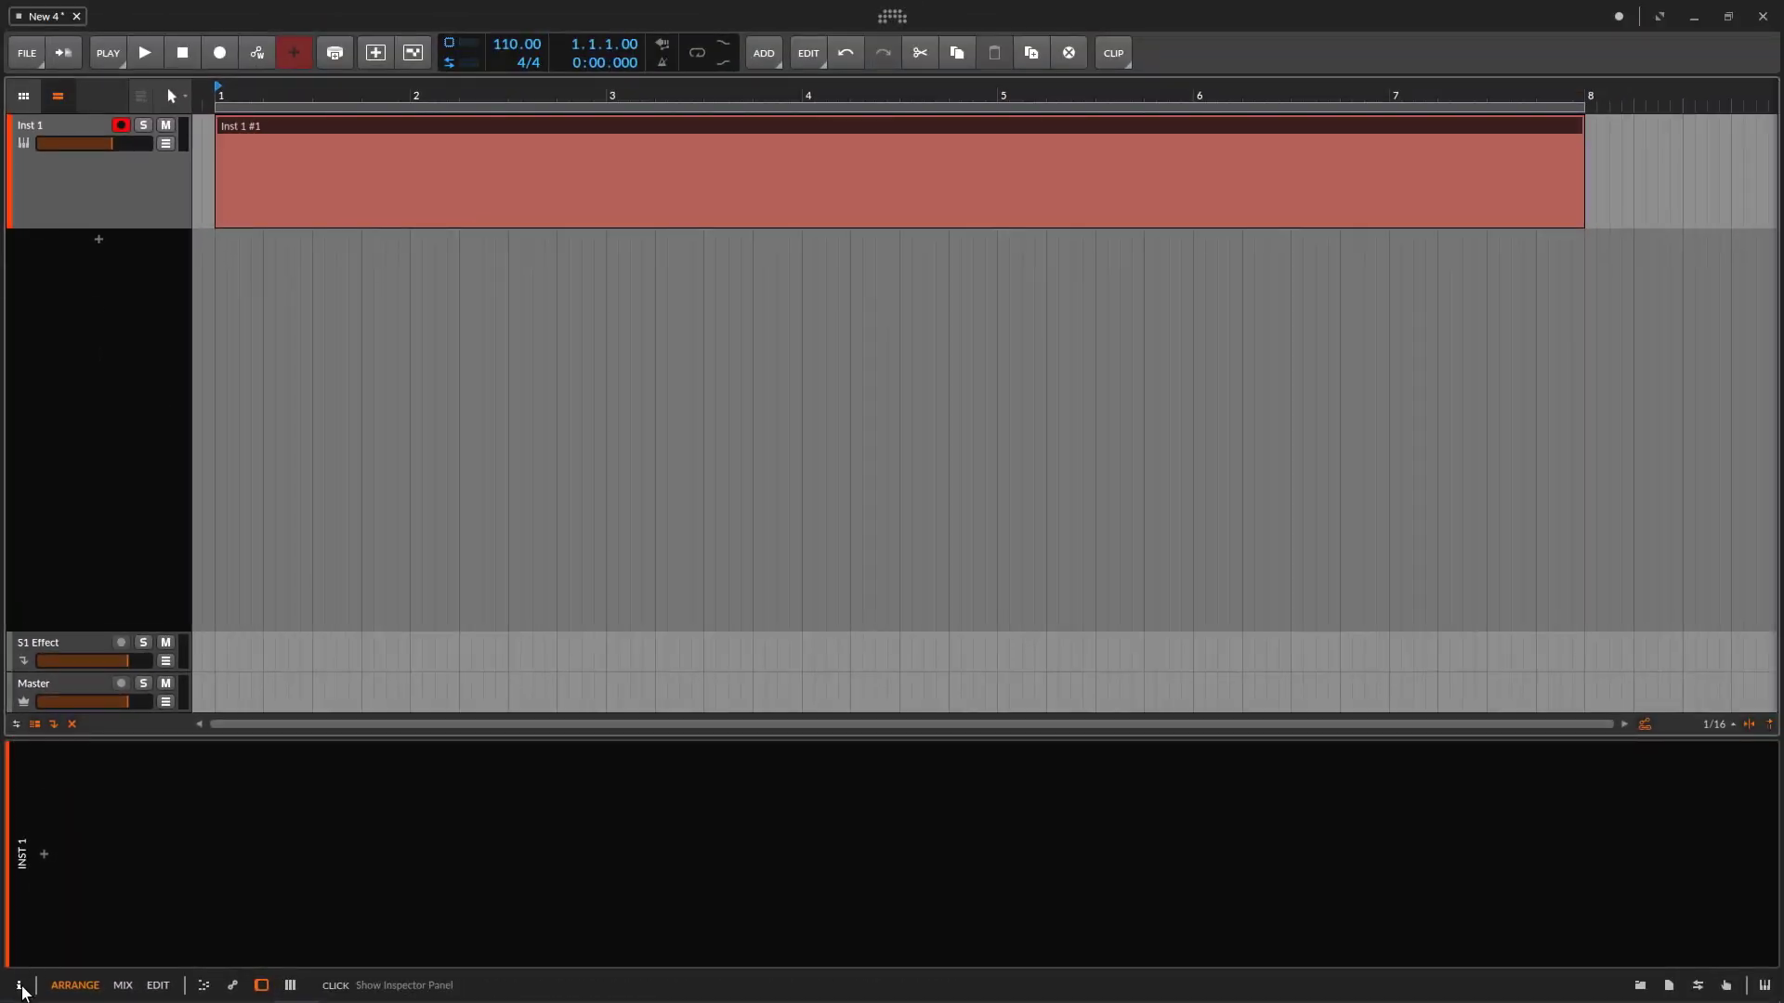
{"action": "left_click", "coordinate": [20, 986]}
{"action": "left_click", "coordinate": [20, 986]}
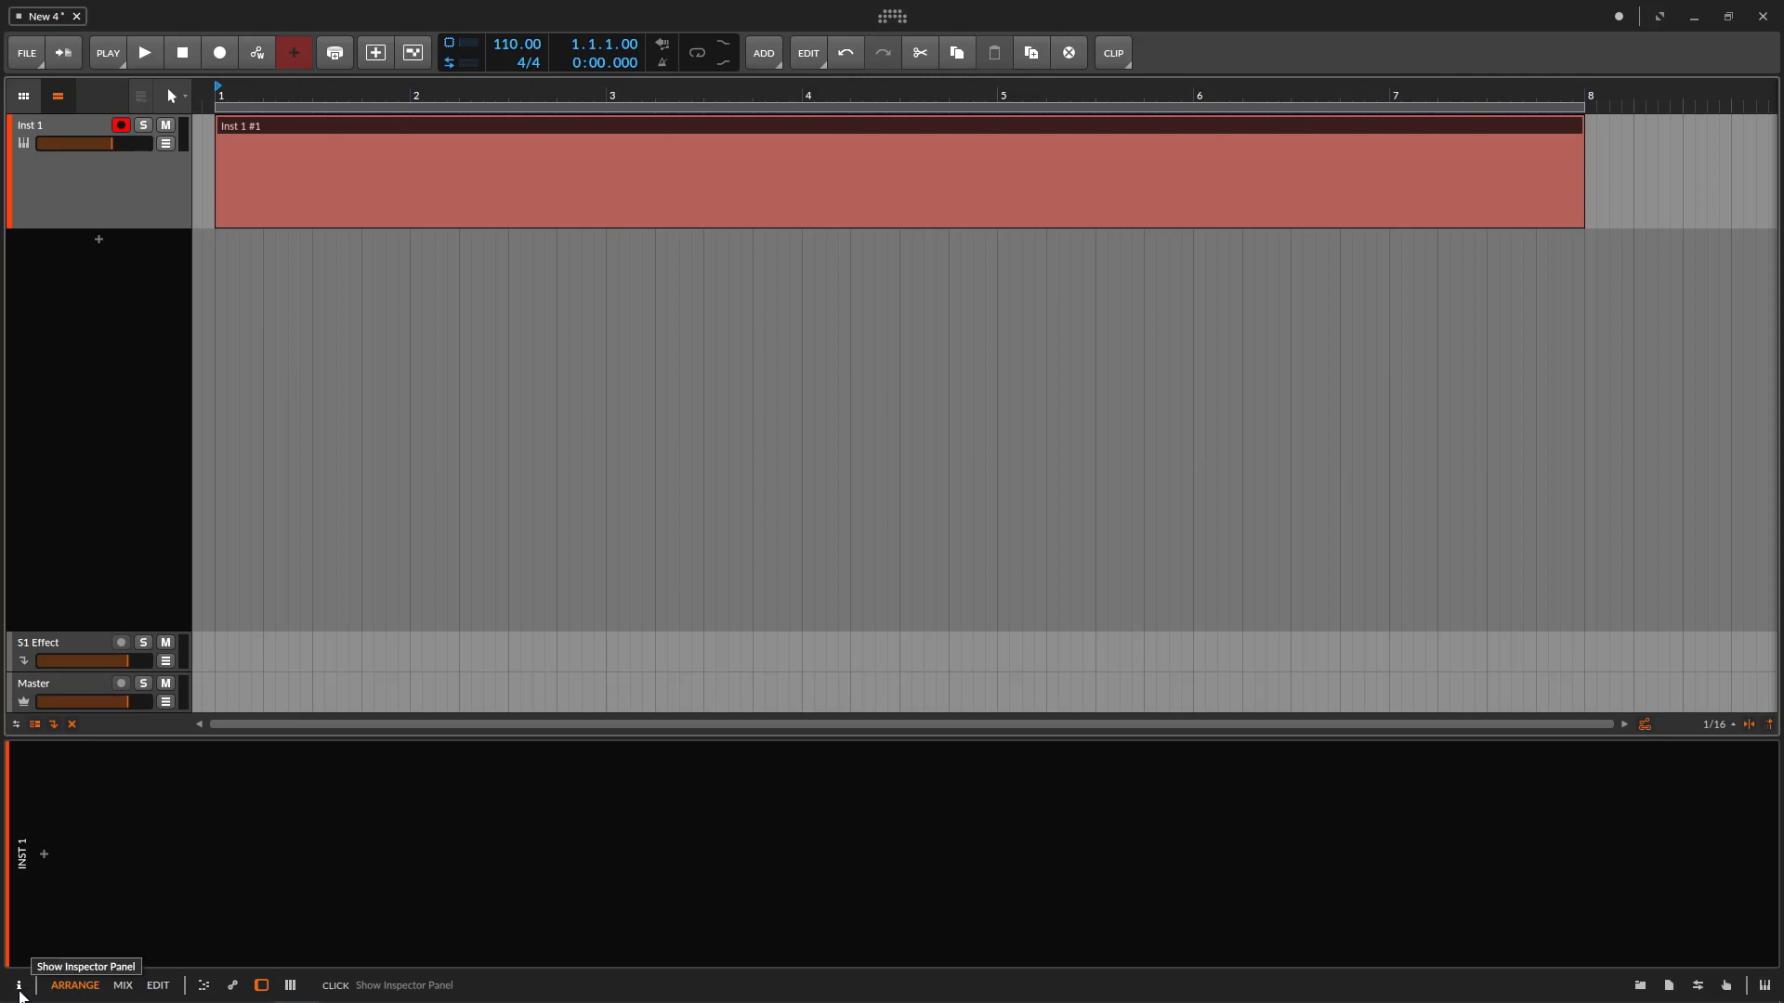
{"action": "left_click", "coordinate": [19, 991]}
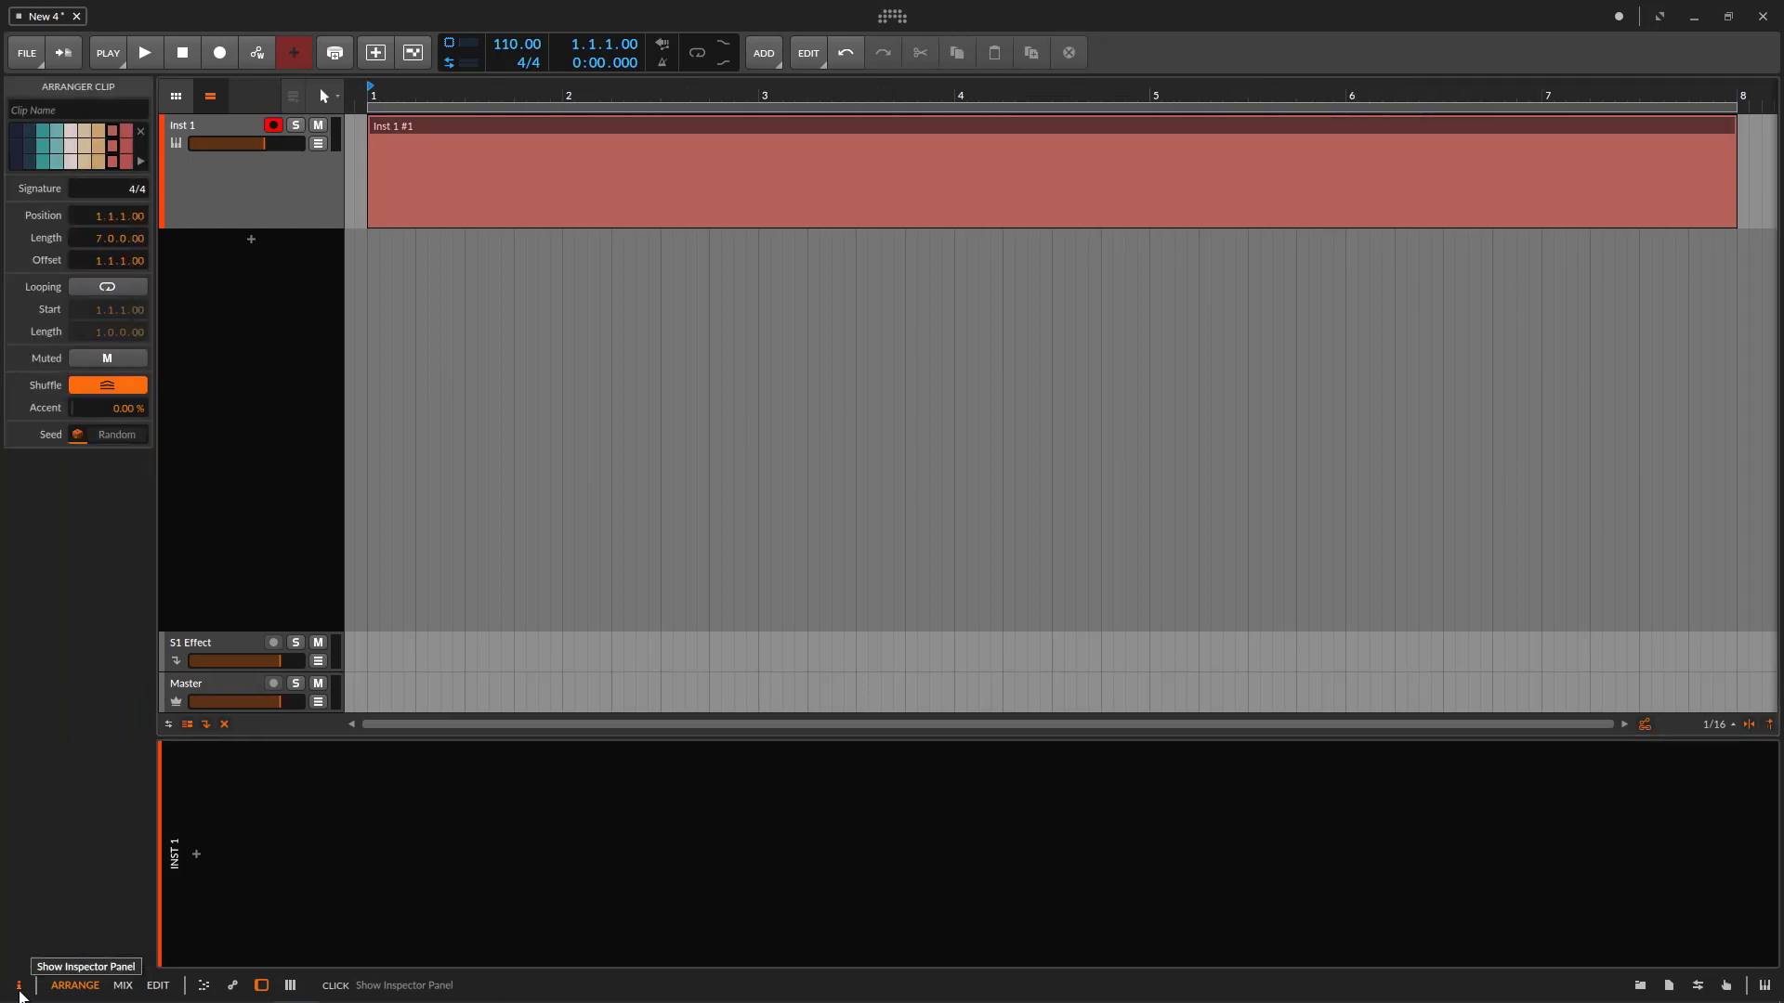
{"action": "left_click", "coordinate": [20, 992]}
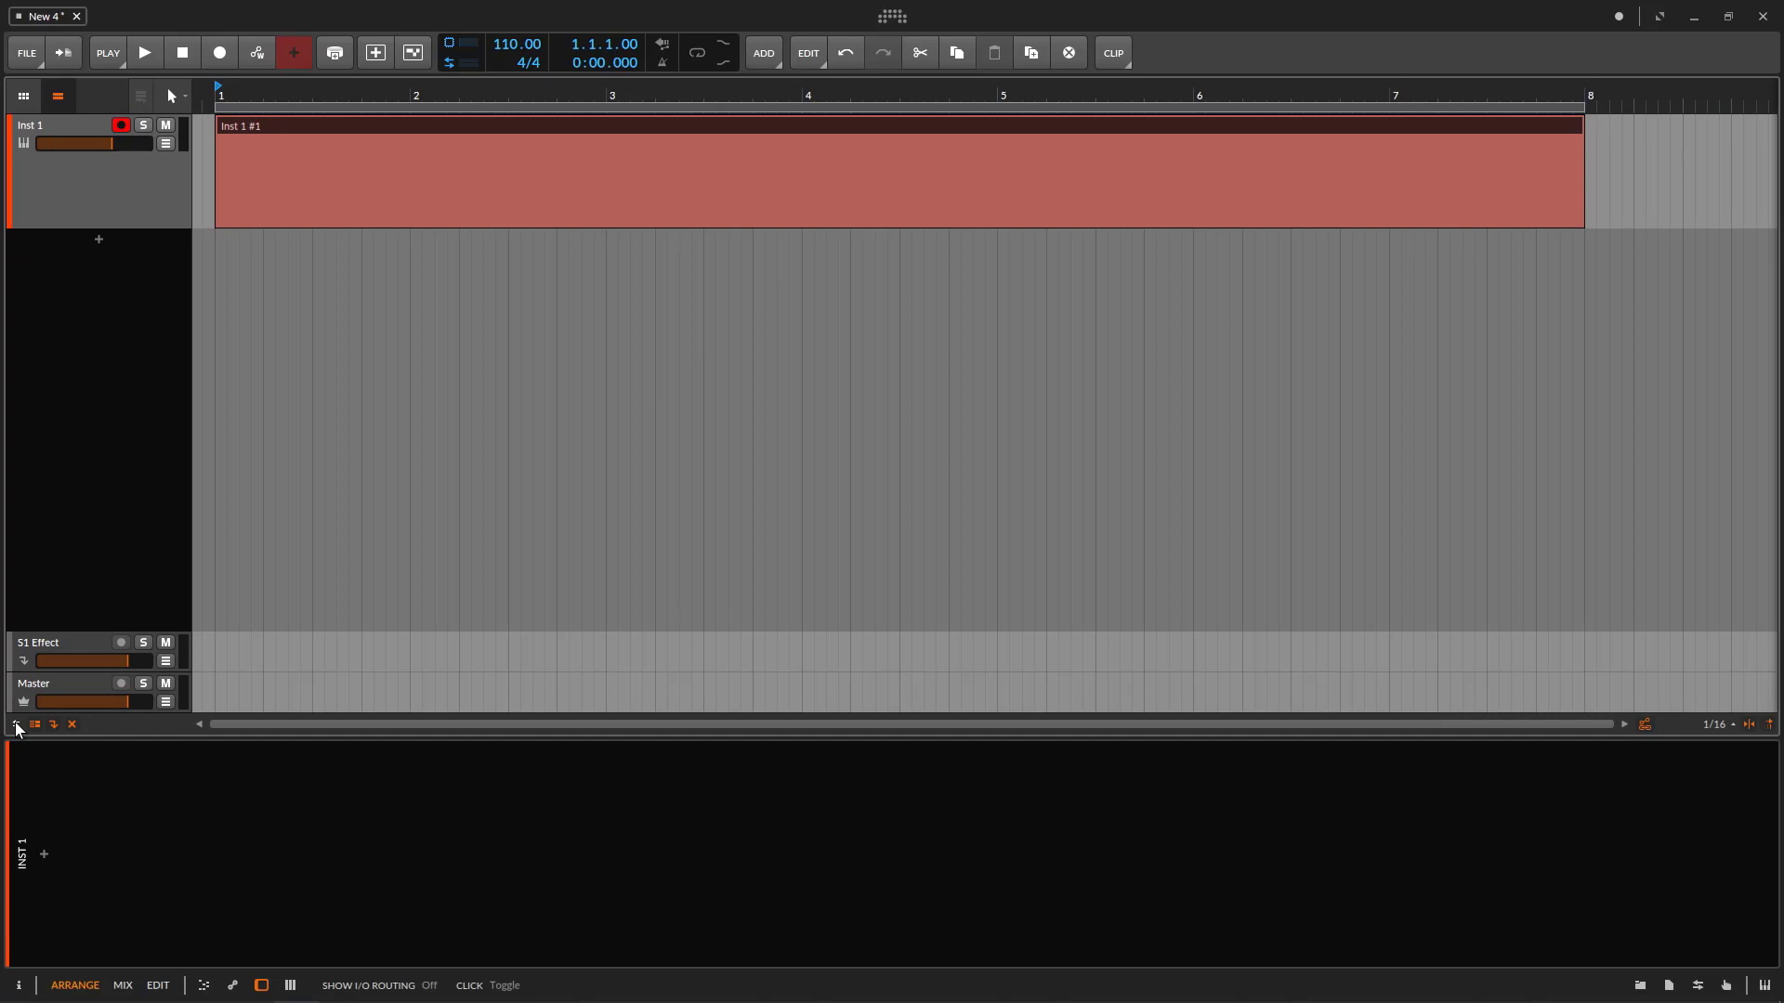
- Select the Inst 1 track and examine its input source choices in the inspector, leaving the inspector hidden at the end
{"action": "left_click", "coordinate": [77, 194]}
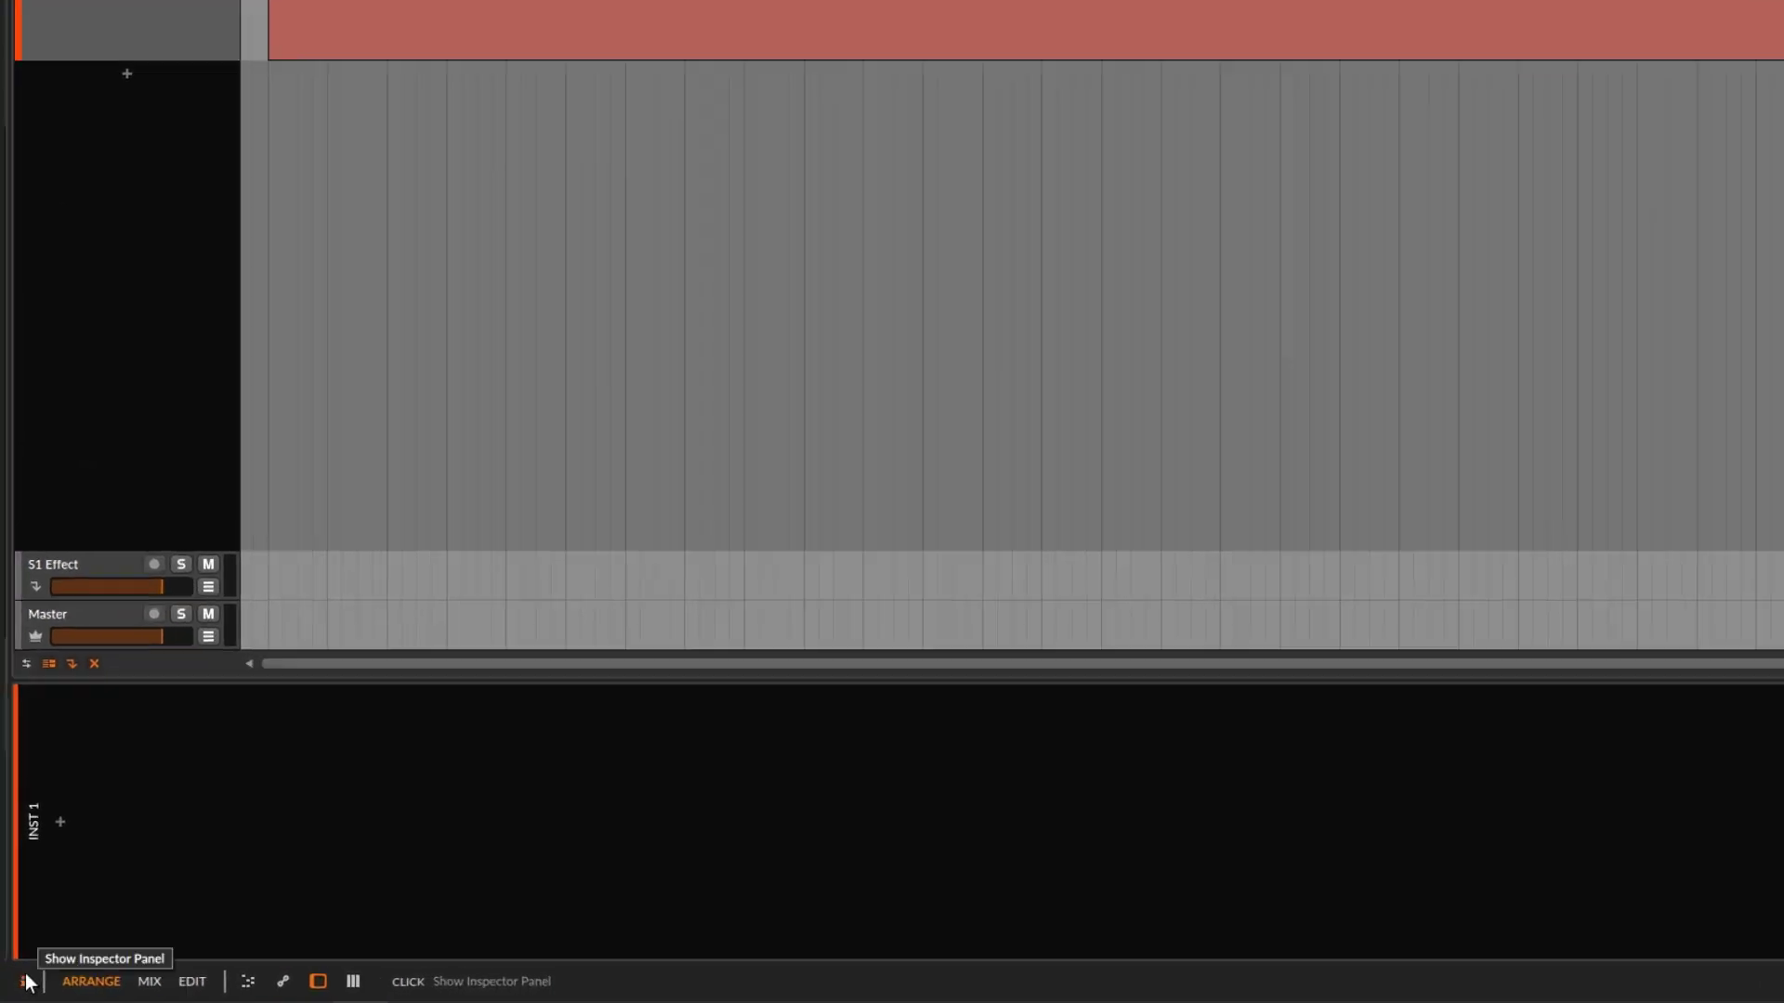
{"action": "left_click", "coordinate": [22, 986]}
{"action": "left_click", "coordinate": [147, 505]}
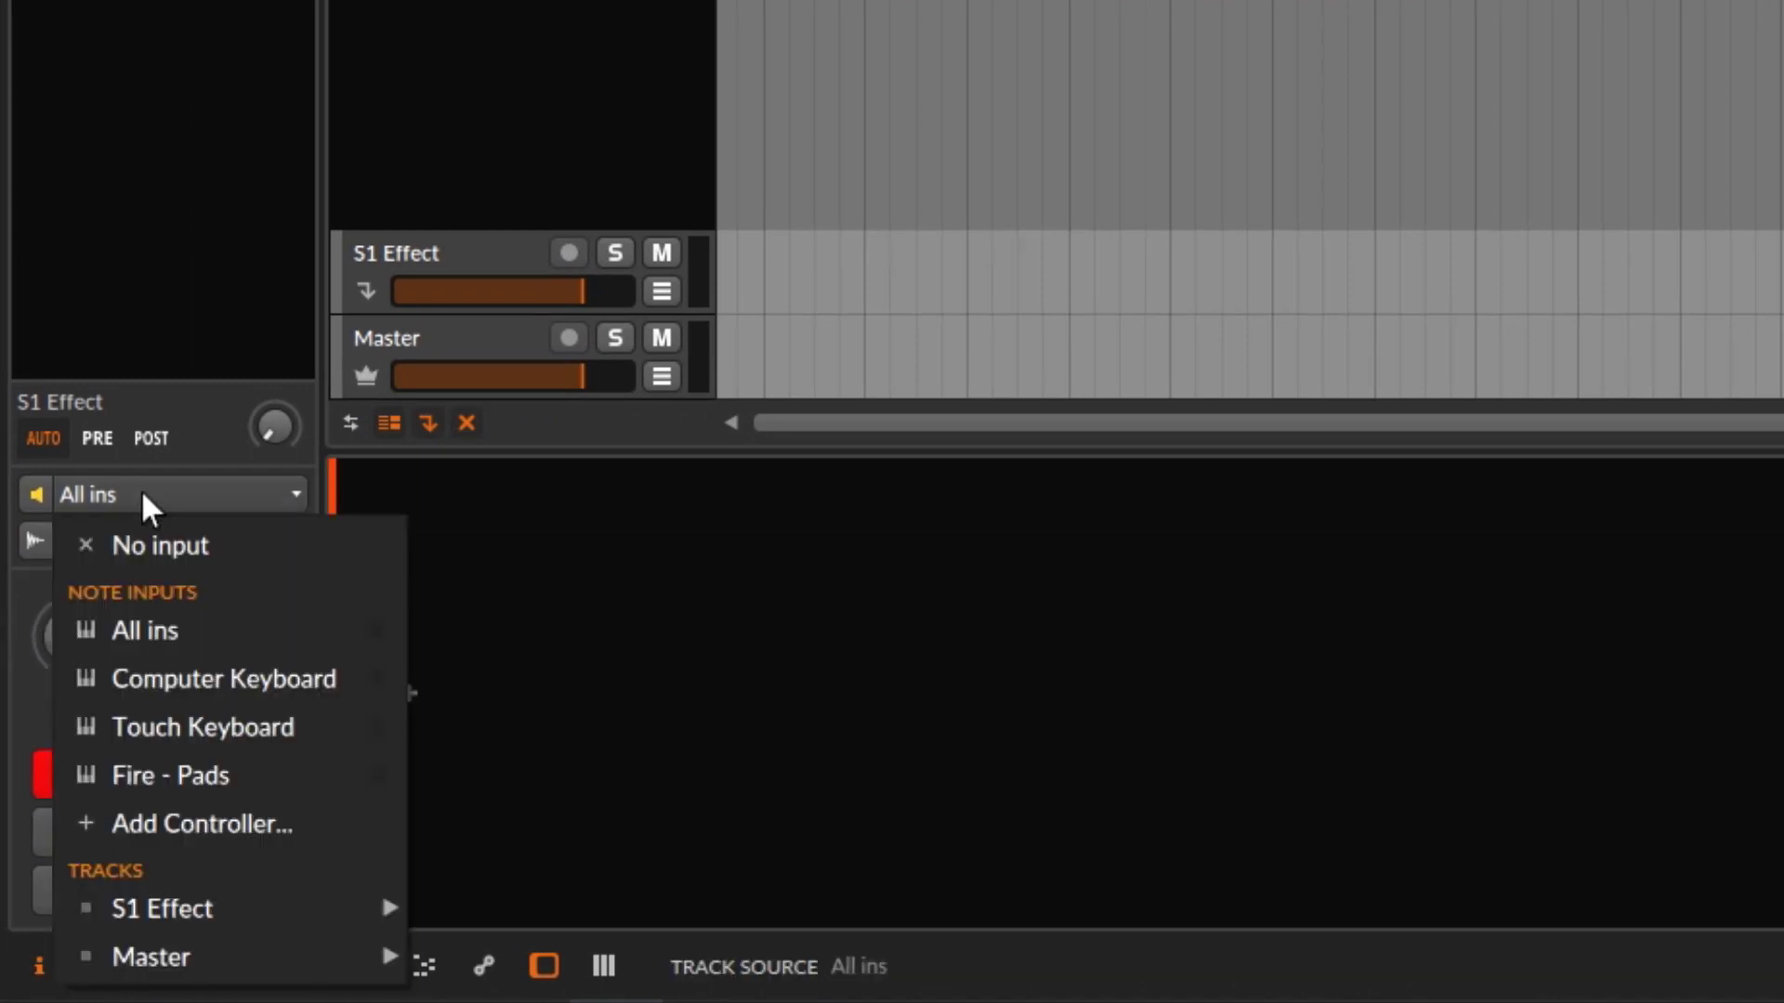
{"action": "left_click", "coordinate": [685, 574]}
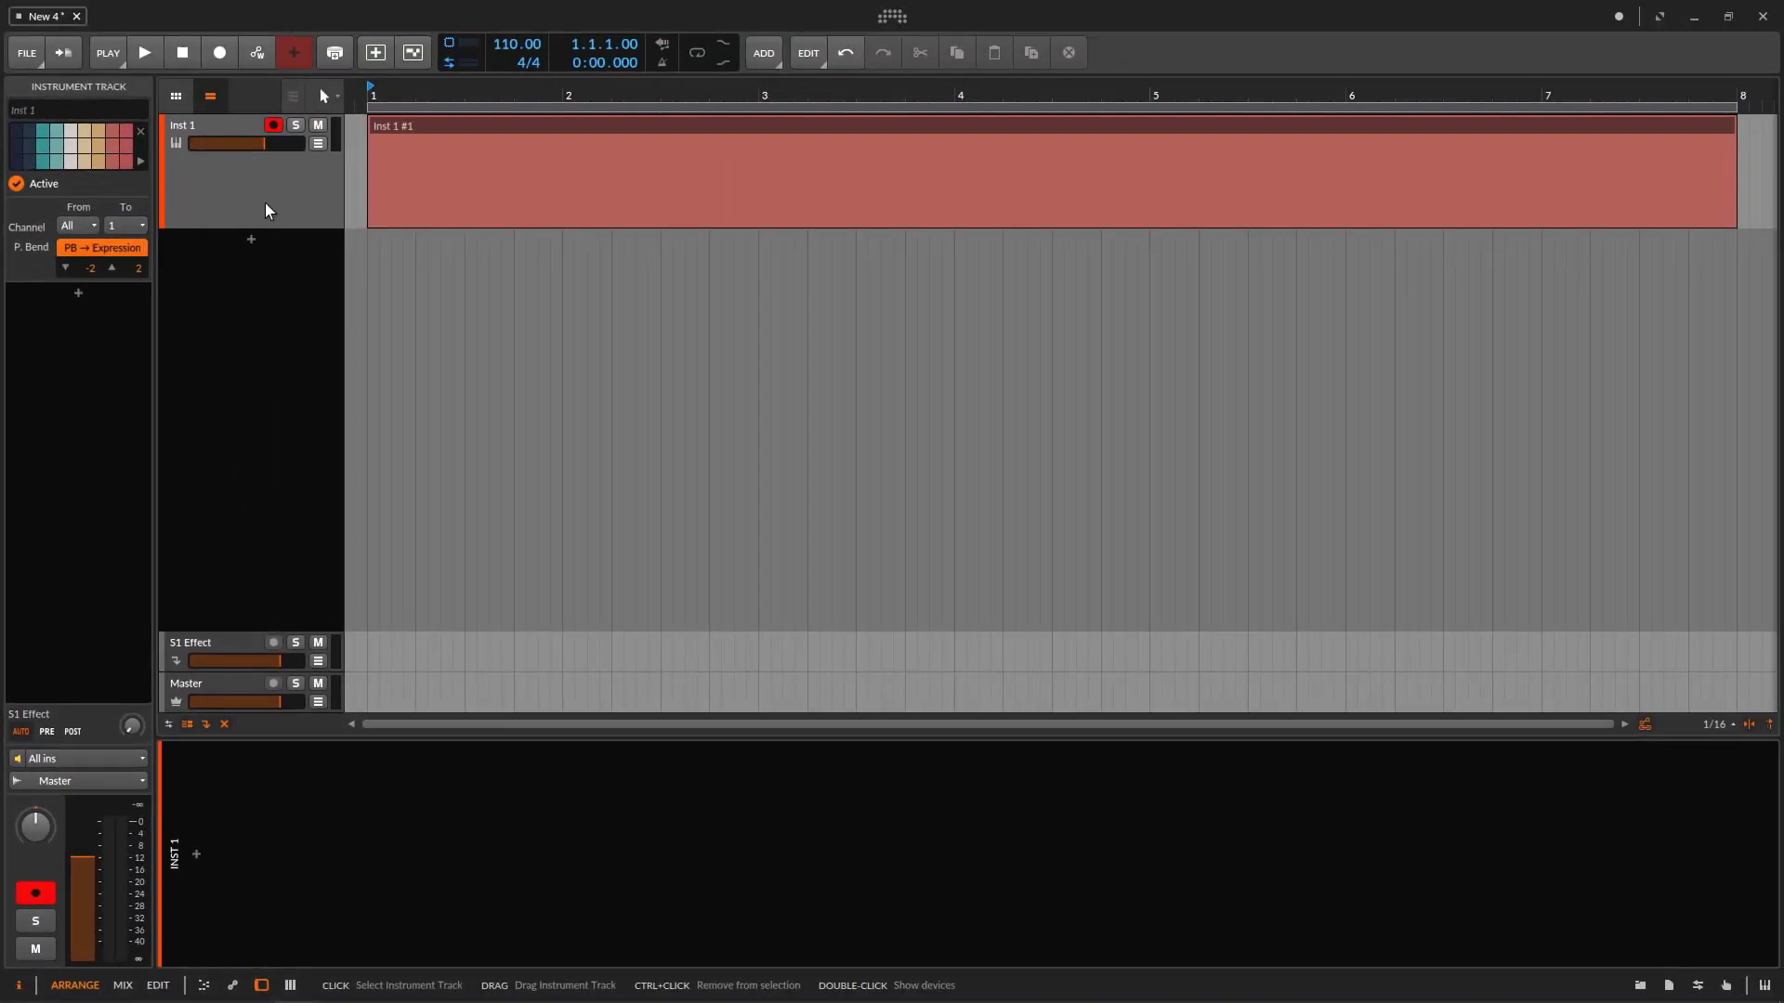
{"action": "left_click", "coordinate": [19, 987]}
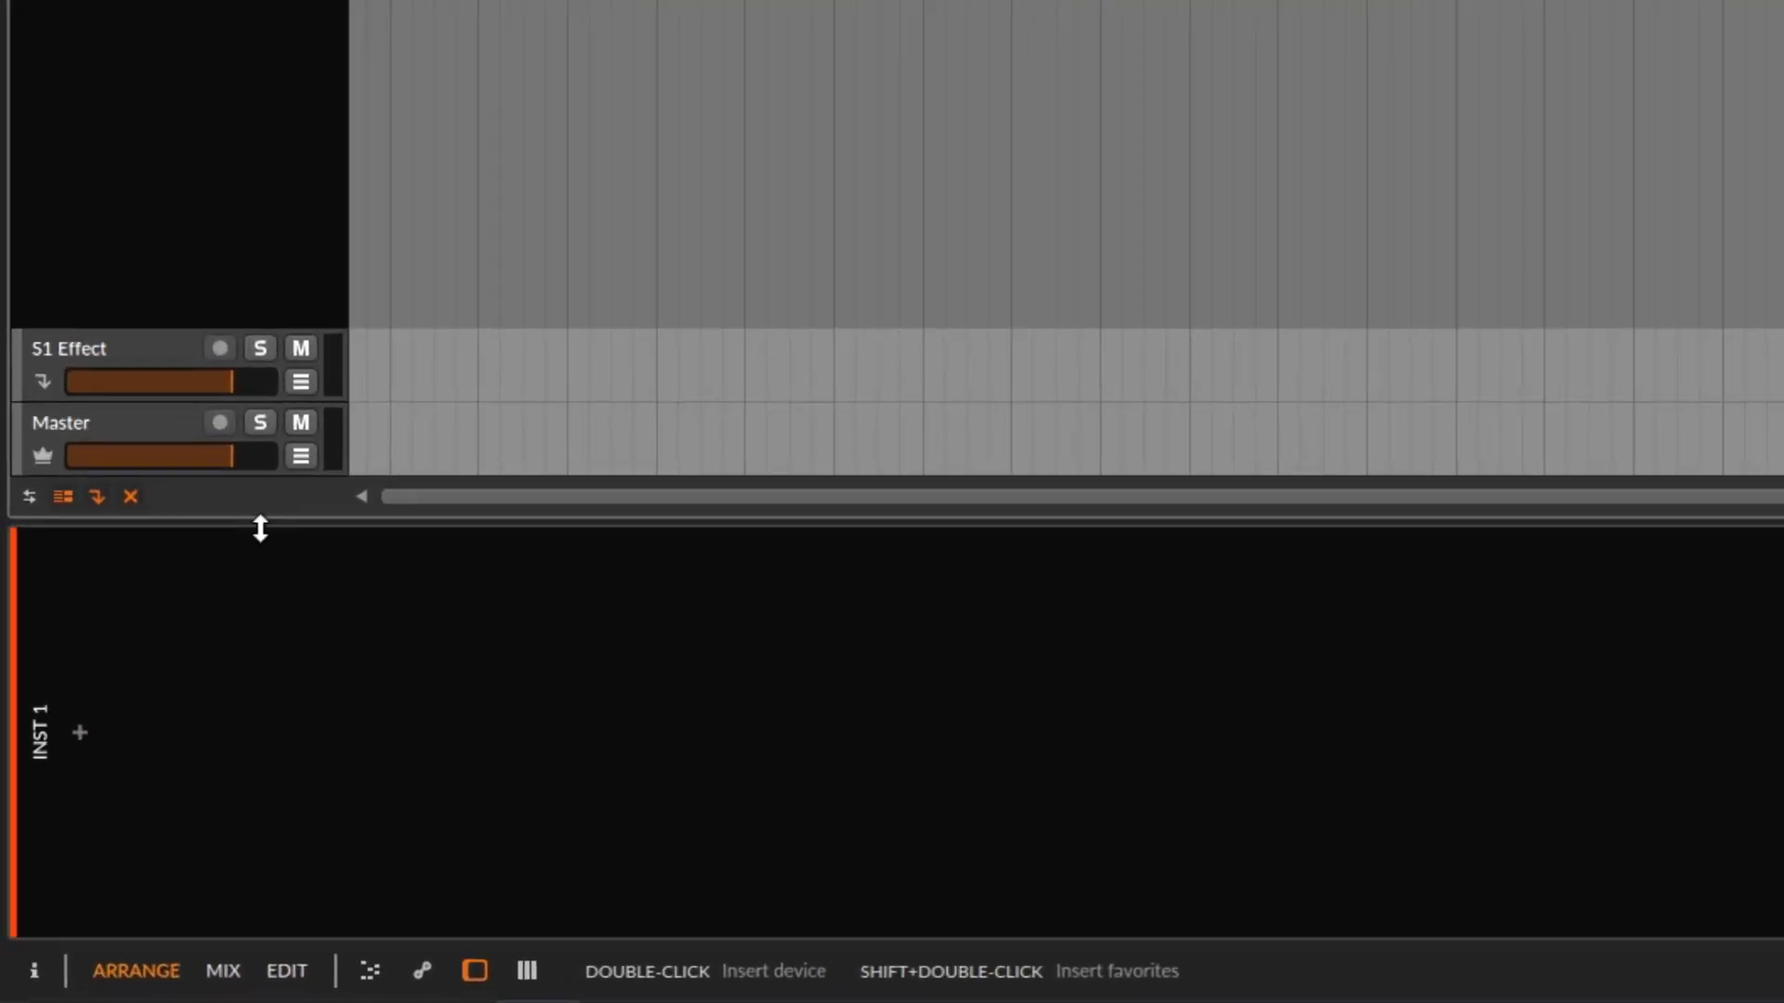
- Show the I/O routing on the arranger's track headers and view the input and output choices of Inst 1 there
{"action": "left_click", "coordinate": [11, 716]}
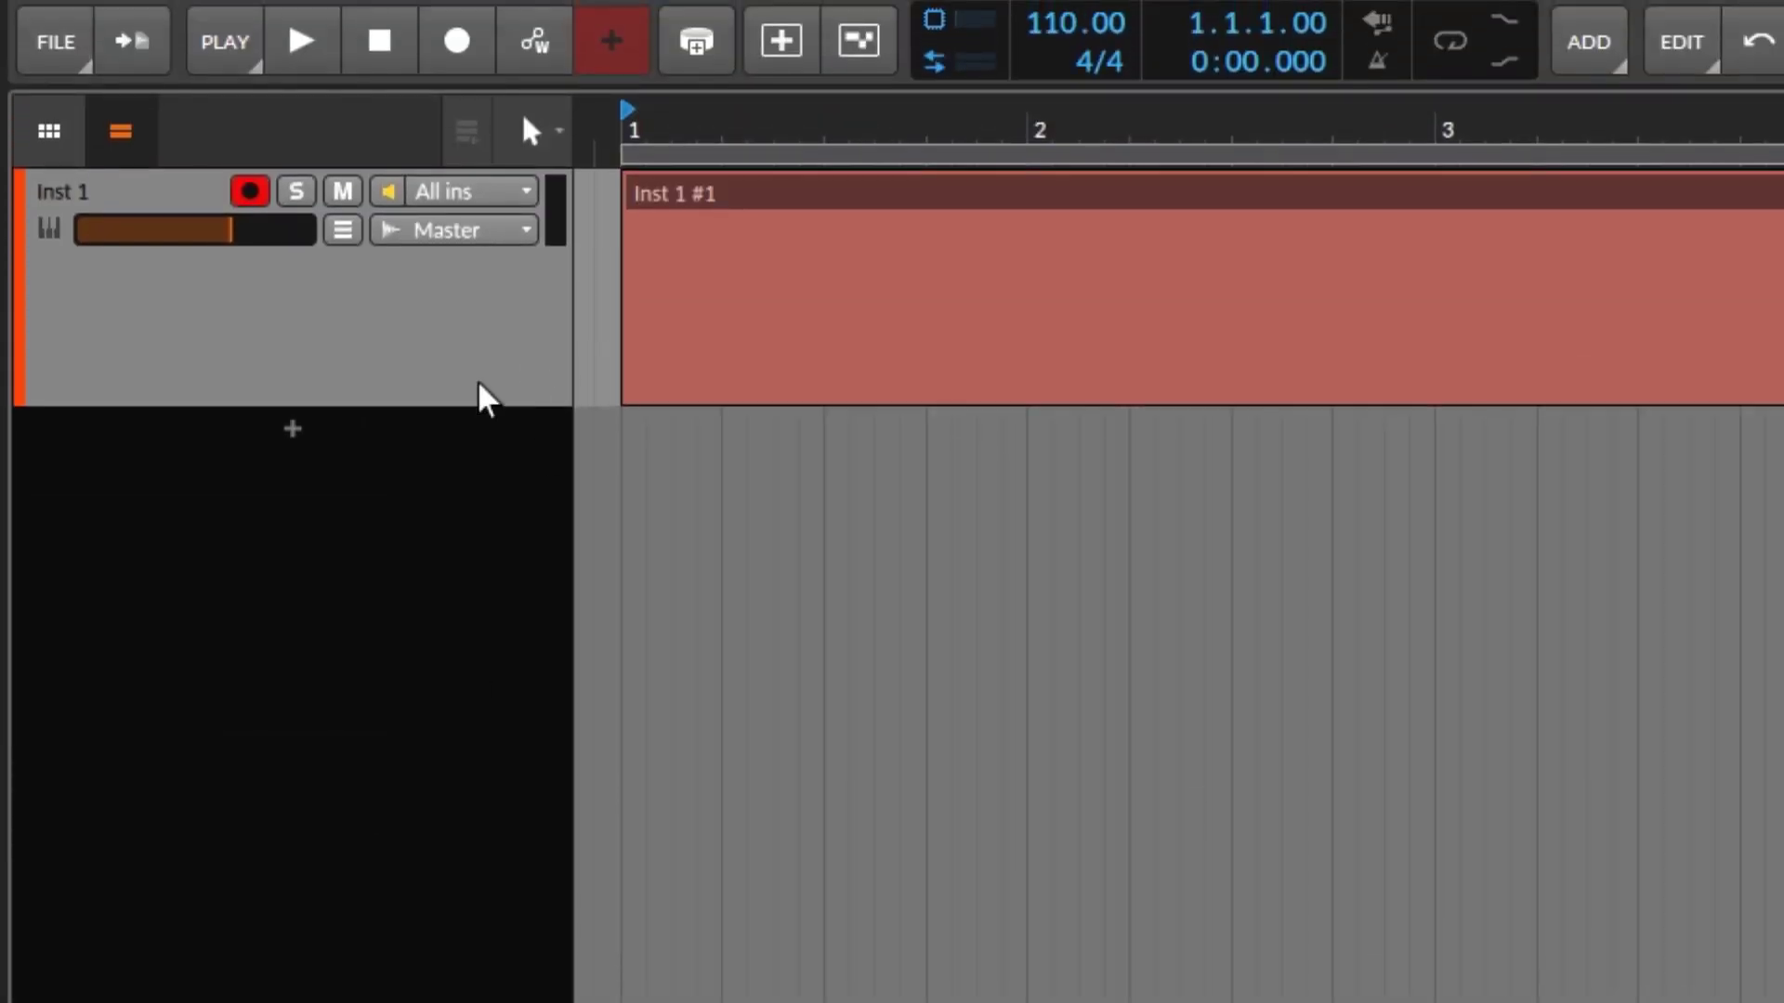
{"action": "left_click", "coordinate": [510, 191]}
{"action": "left_click", "coordinate": [228, 300]}
{"action": "left_click", "coordinate": [444, 230]}
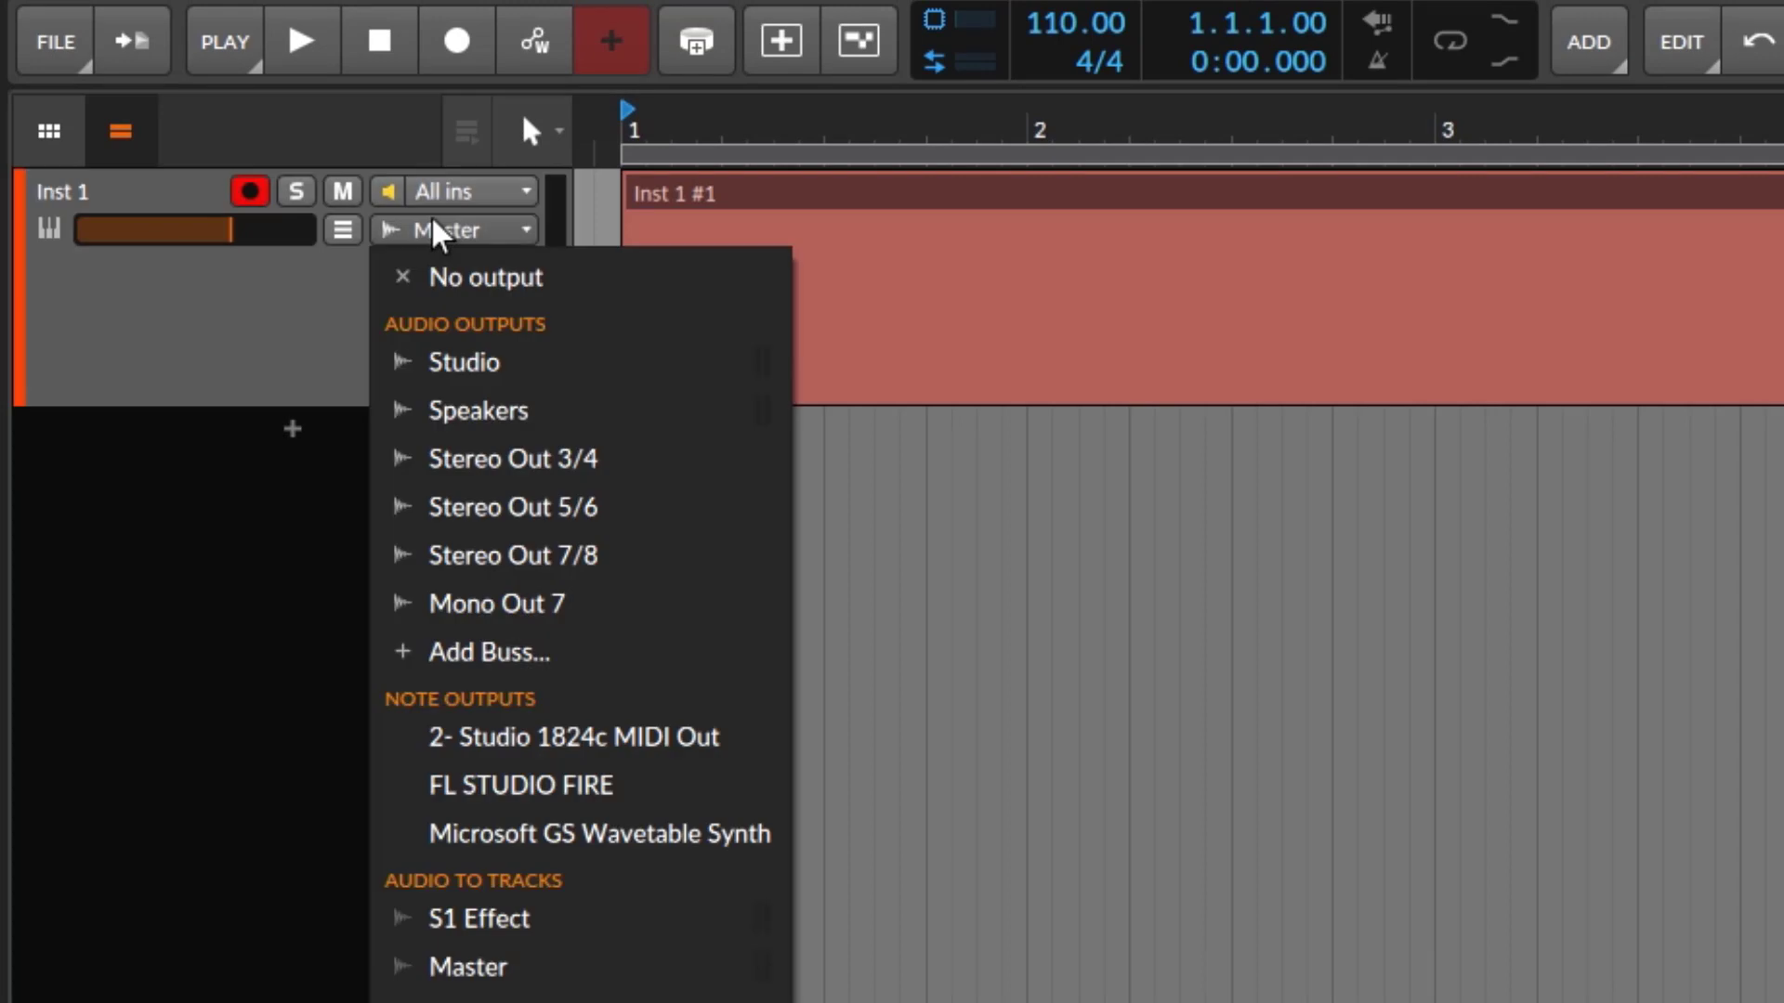
{"action": "left_click", "coordinate": [194, 293]}
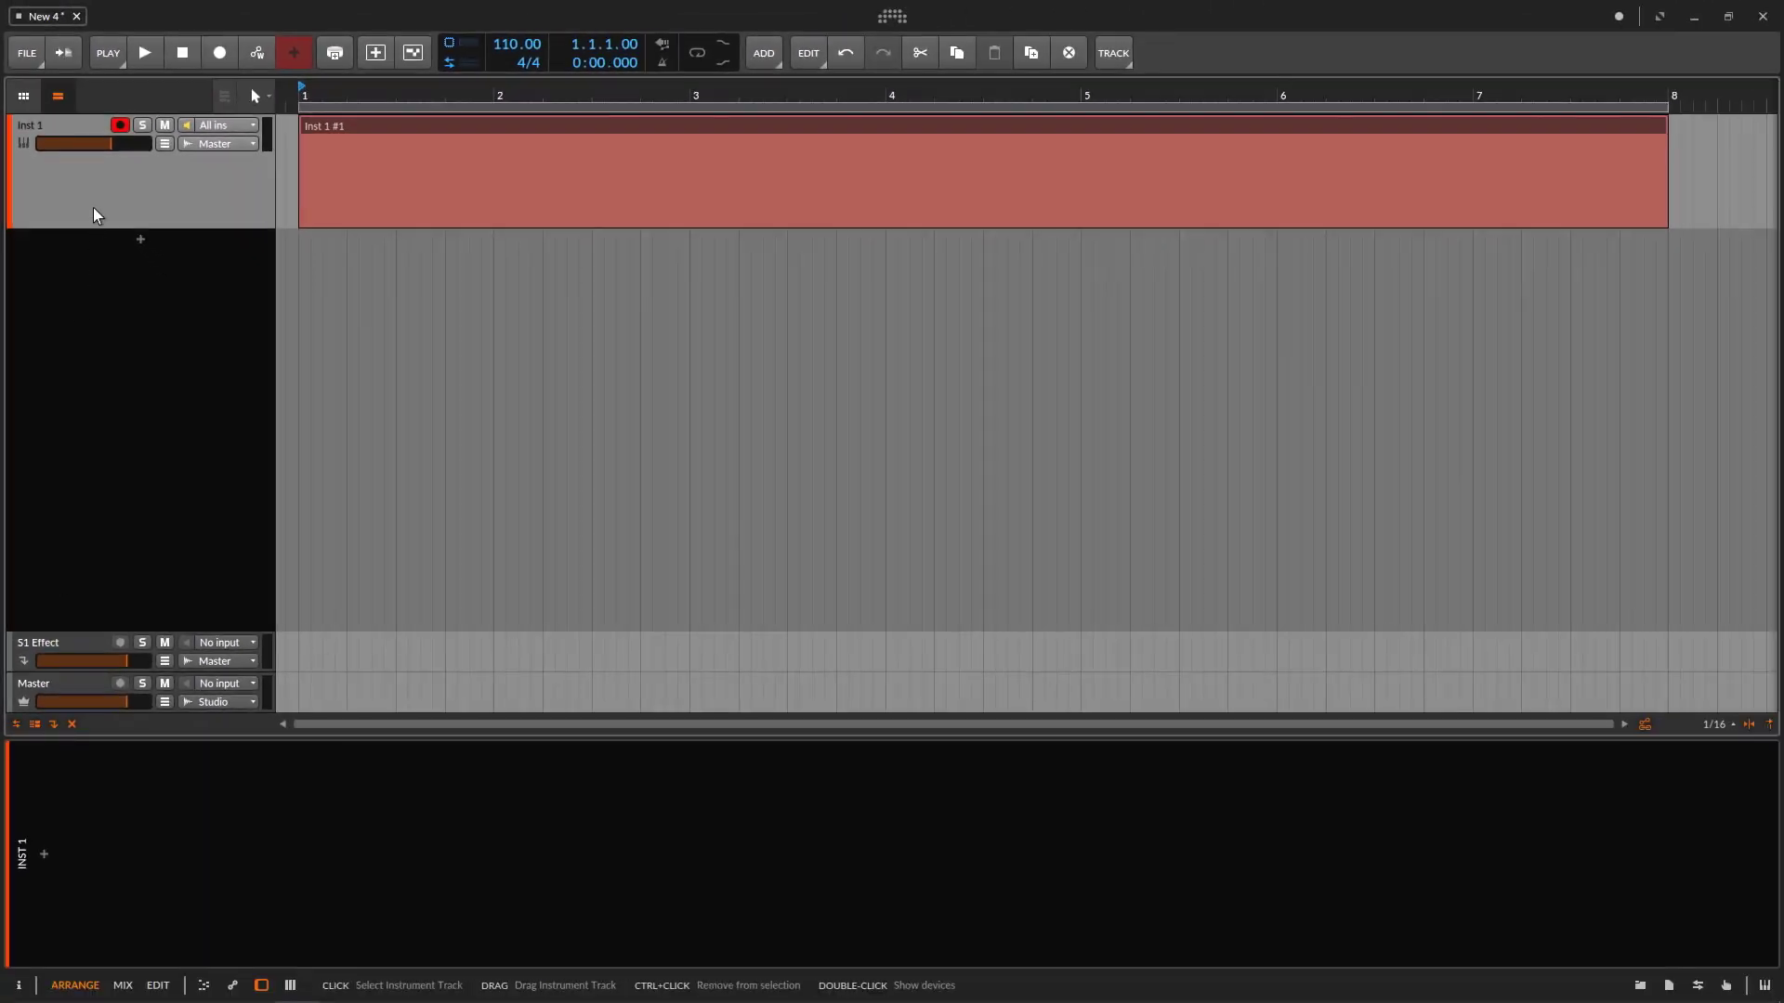
- Duplicate the Inst 1 track, duplicate the resulting copy as well, and enlarge the height of the new tracks
{"action": "right_click", "coordinate": [94, 208]}
{"action": "left_click", "coordinate": [262, 385]}
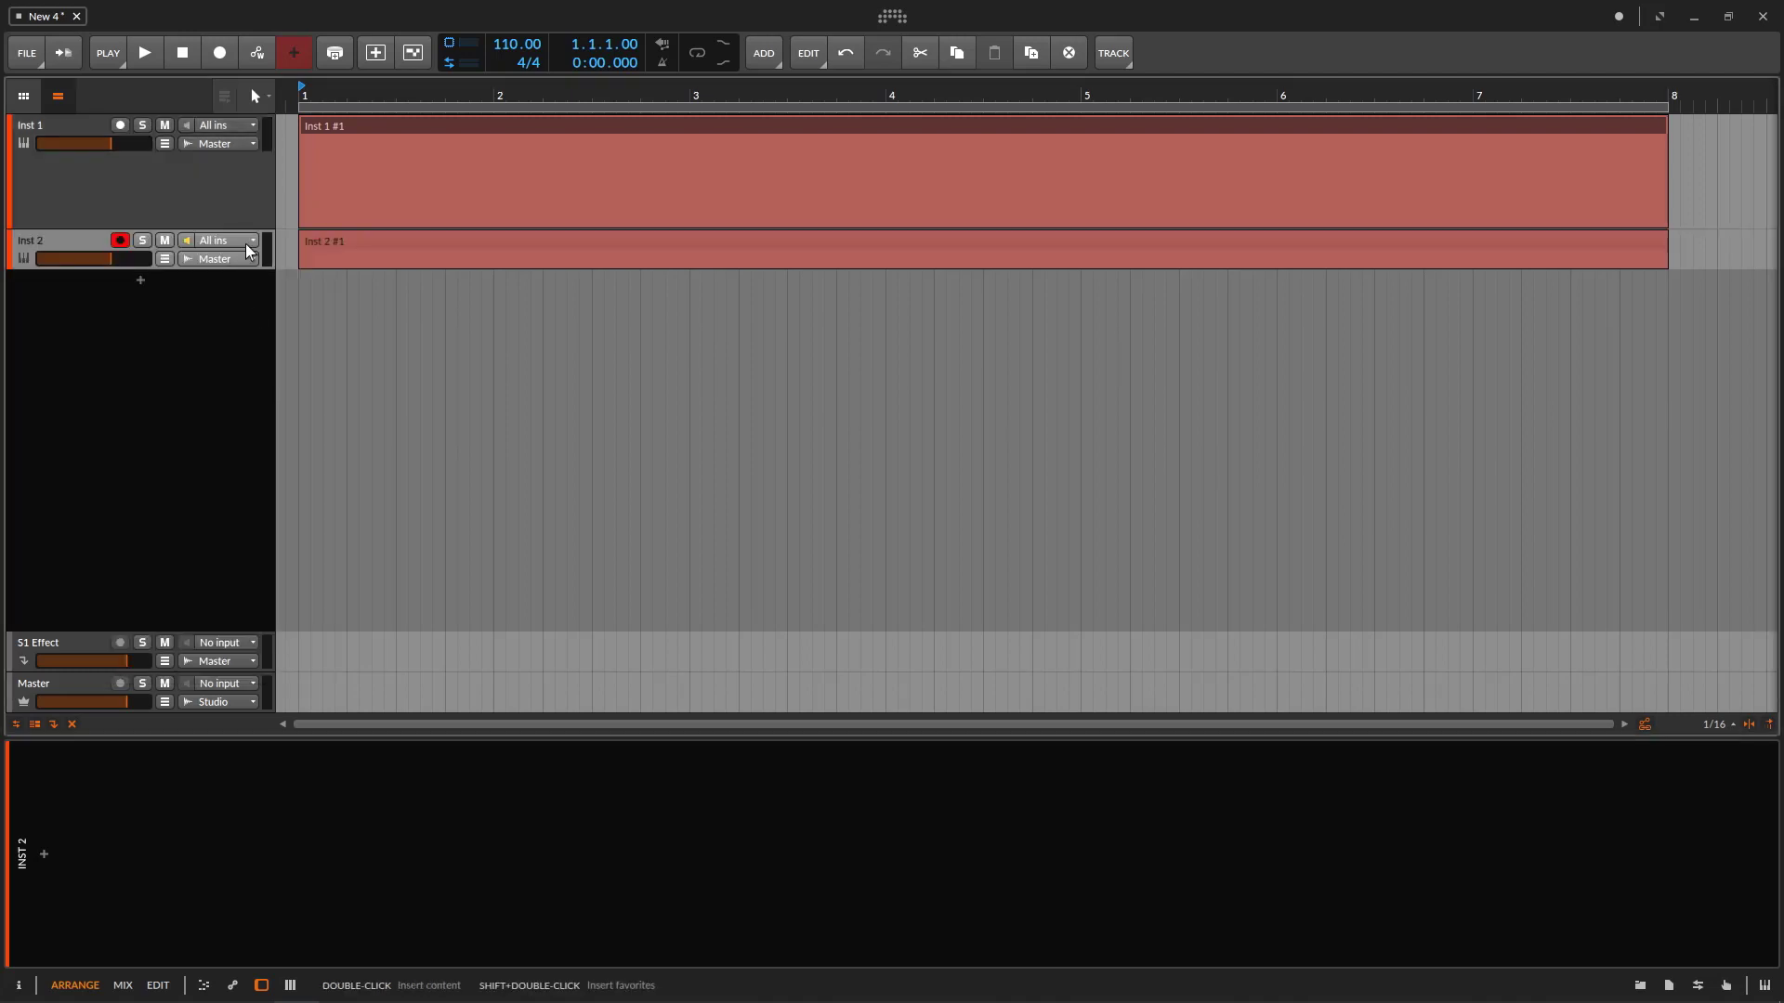
{"action": "right_click", "coordinate": [41, 244]}
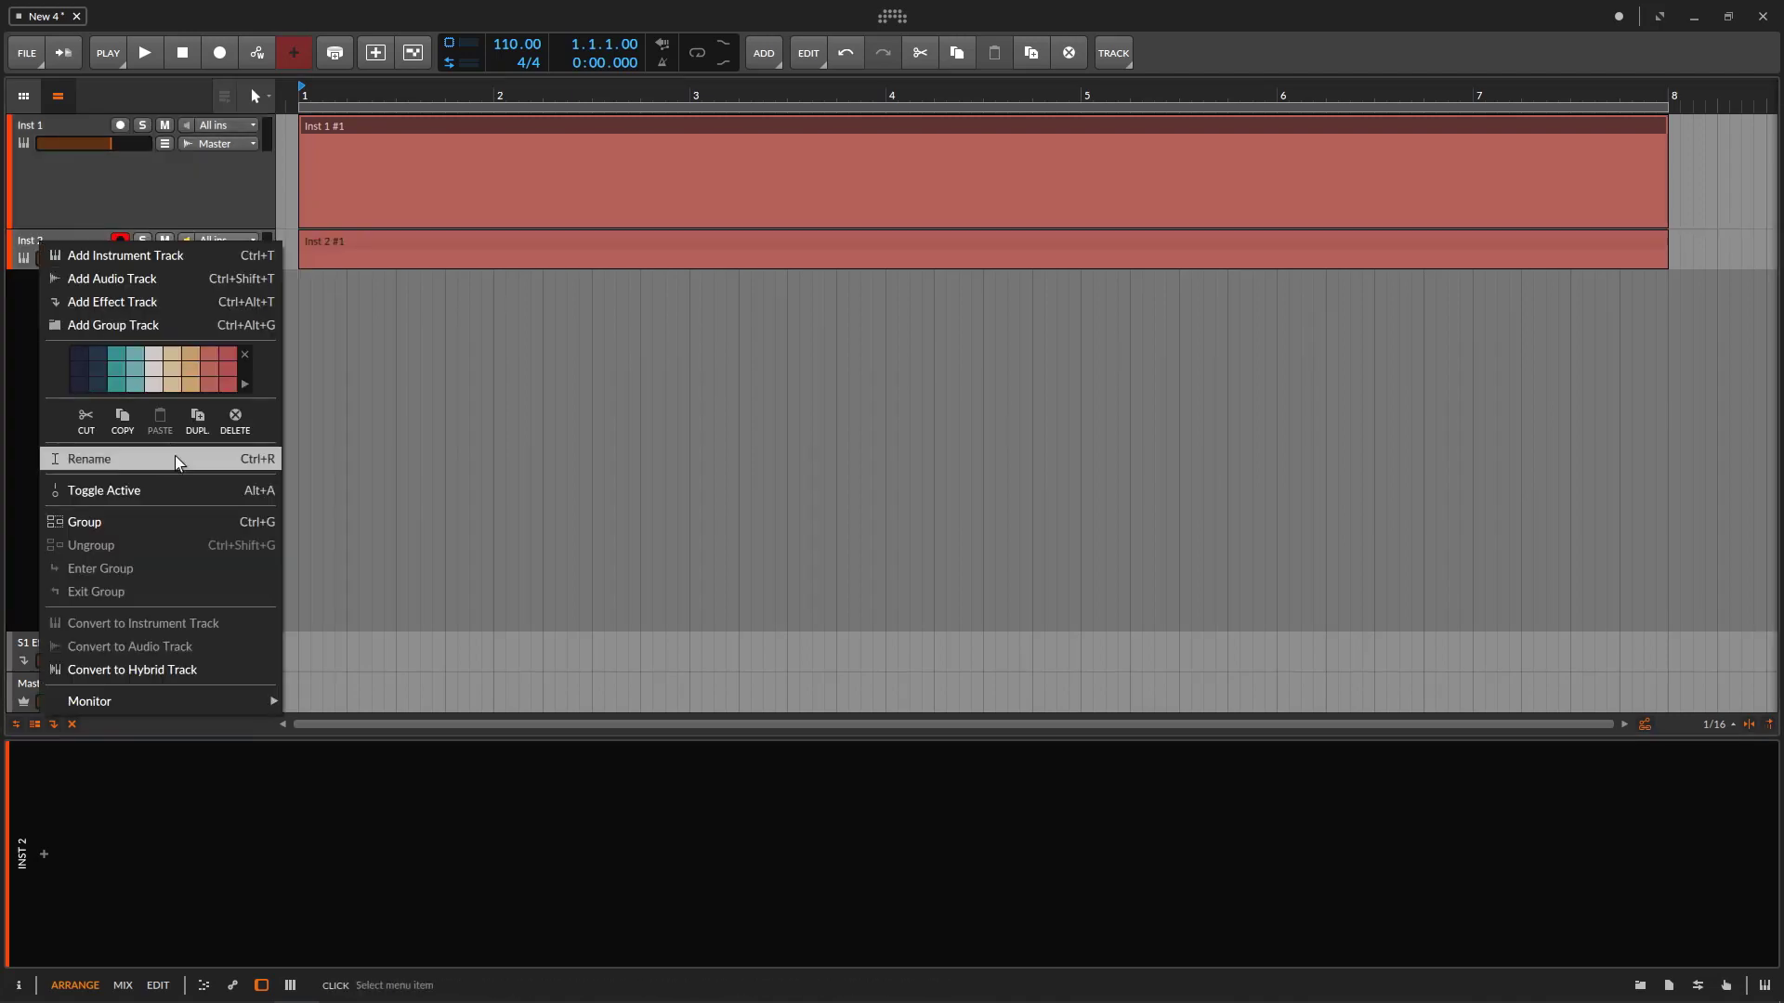
{"action": "left_click", "coordinate": [195, 419]}
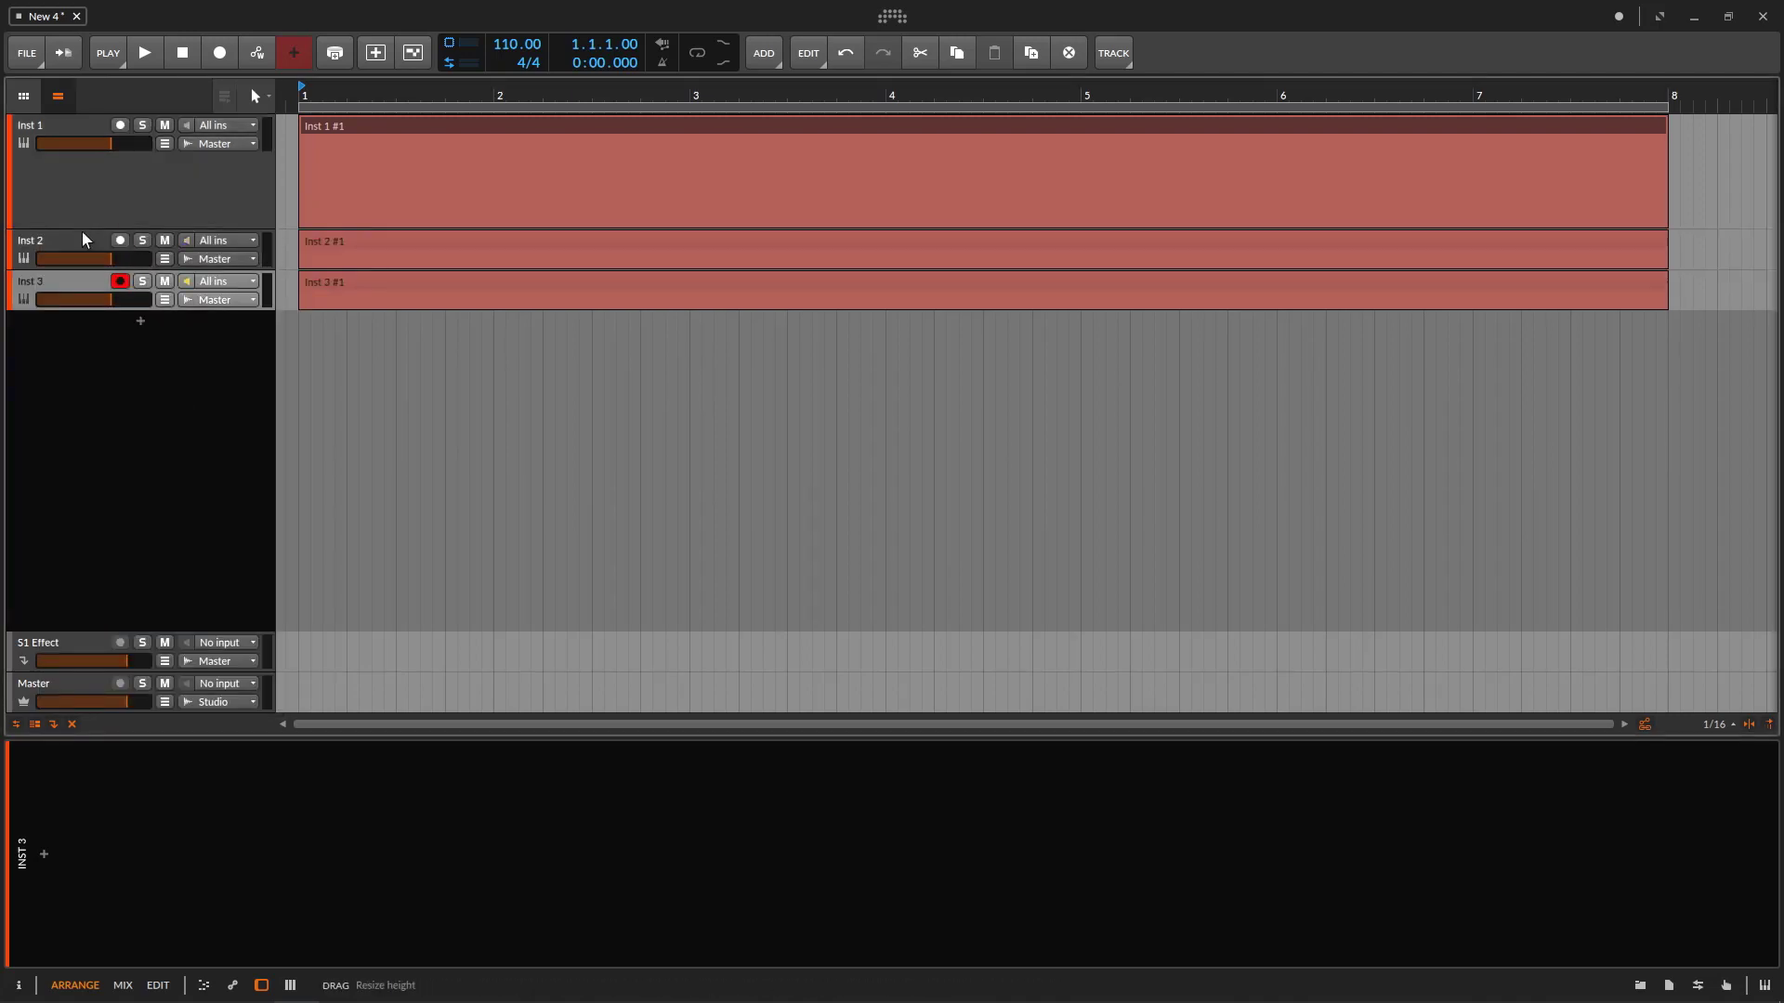
{"action": "left_click_drag", "start_coordinate": [84, 268], "coordinate": [79, 491]}
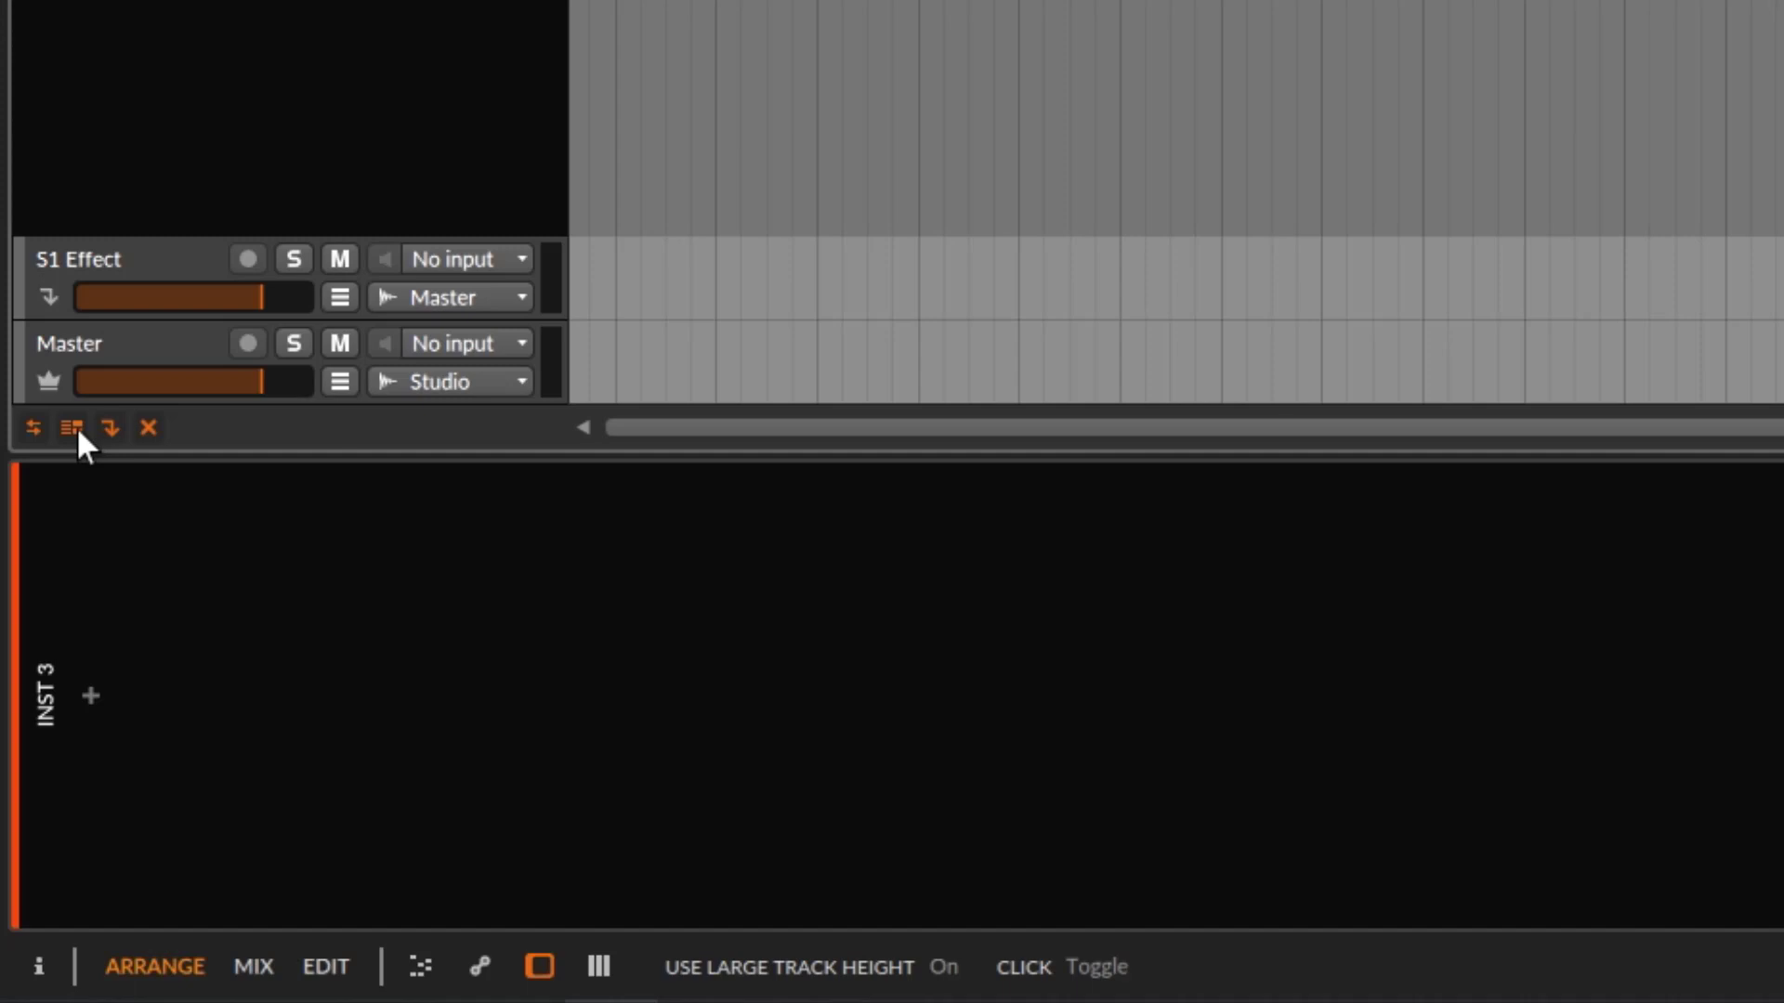
- Switch the arranger between small and large track heights to compare them, ending with large track height on
{"action": "left_click", "coordinate": [77, 427]}
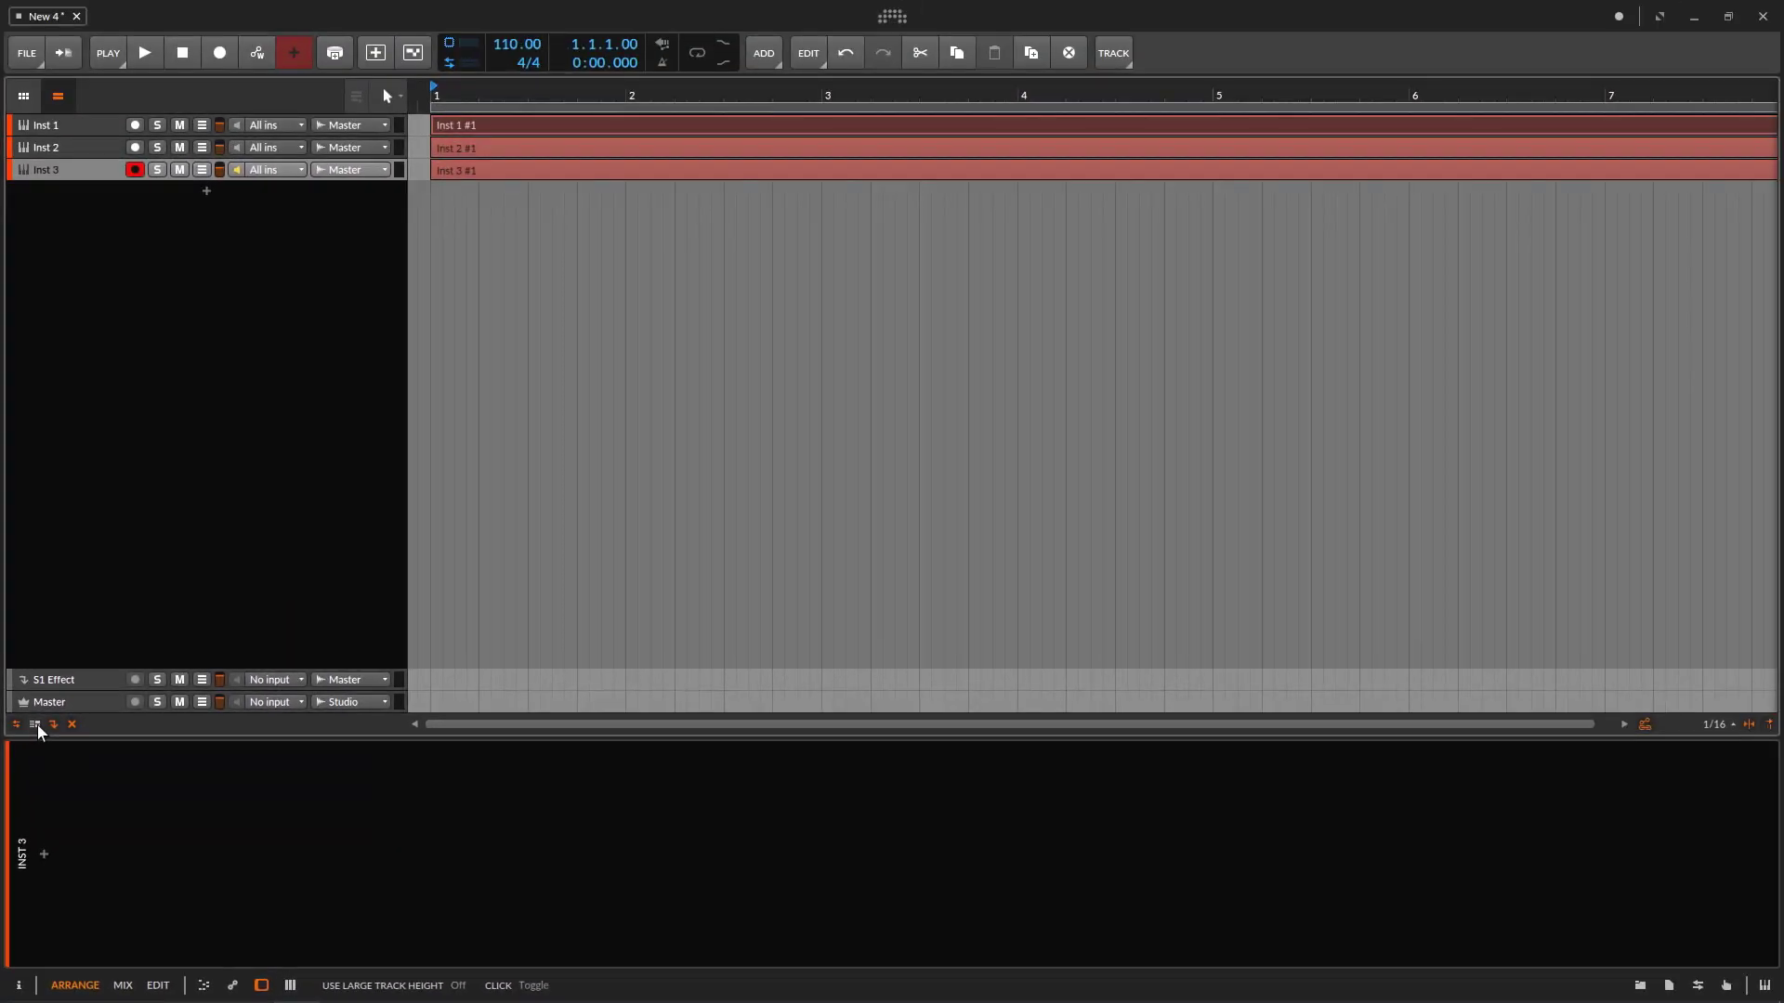
{"action": "left_click", "coordinate": [37, 725]}
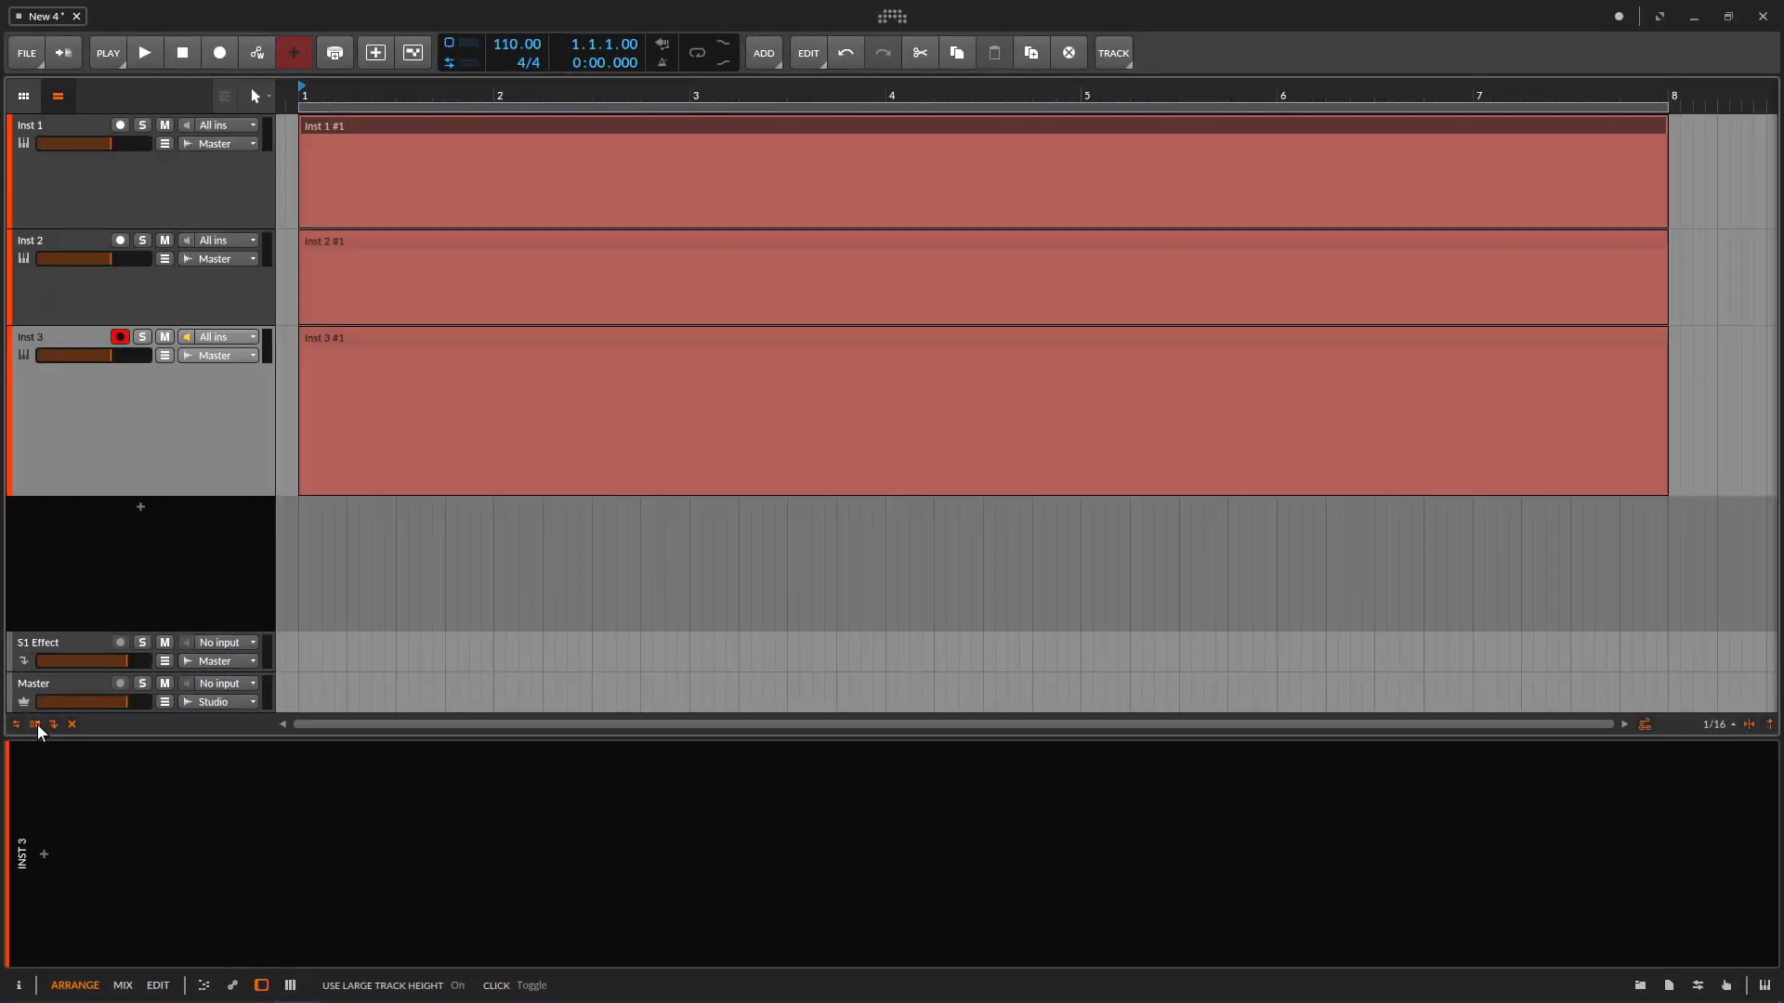
{"action": "left_click", "coordinate": [37, 725]}
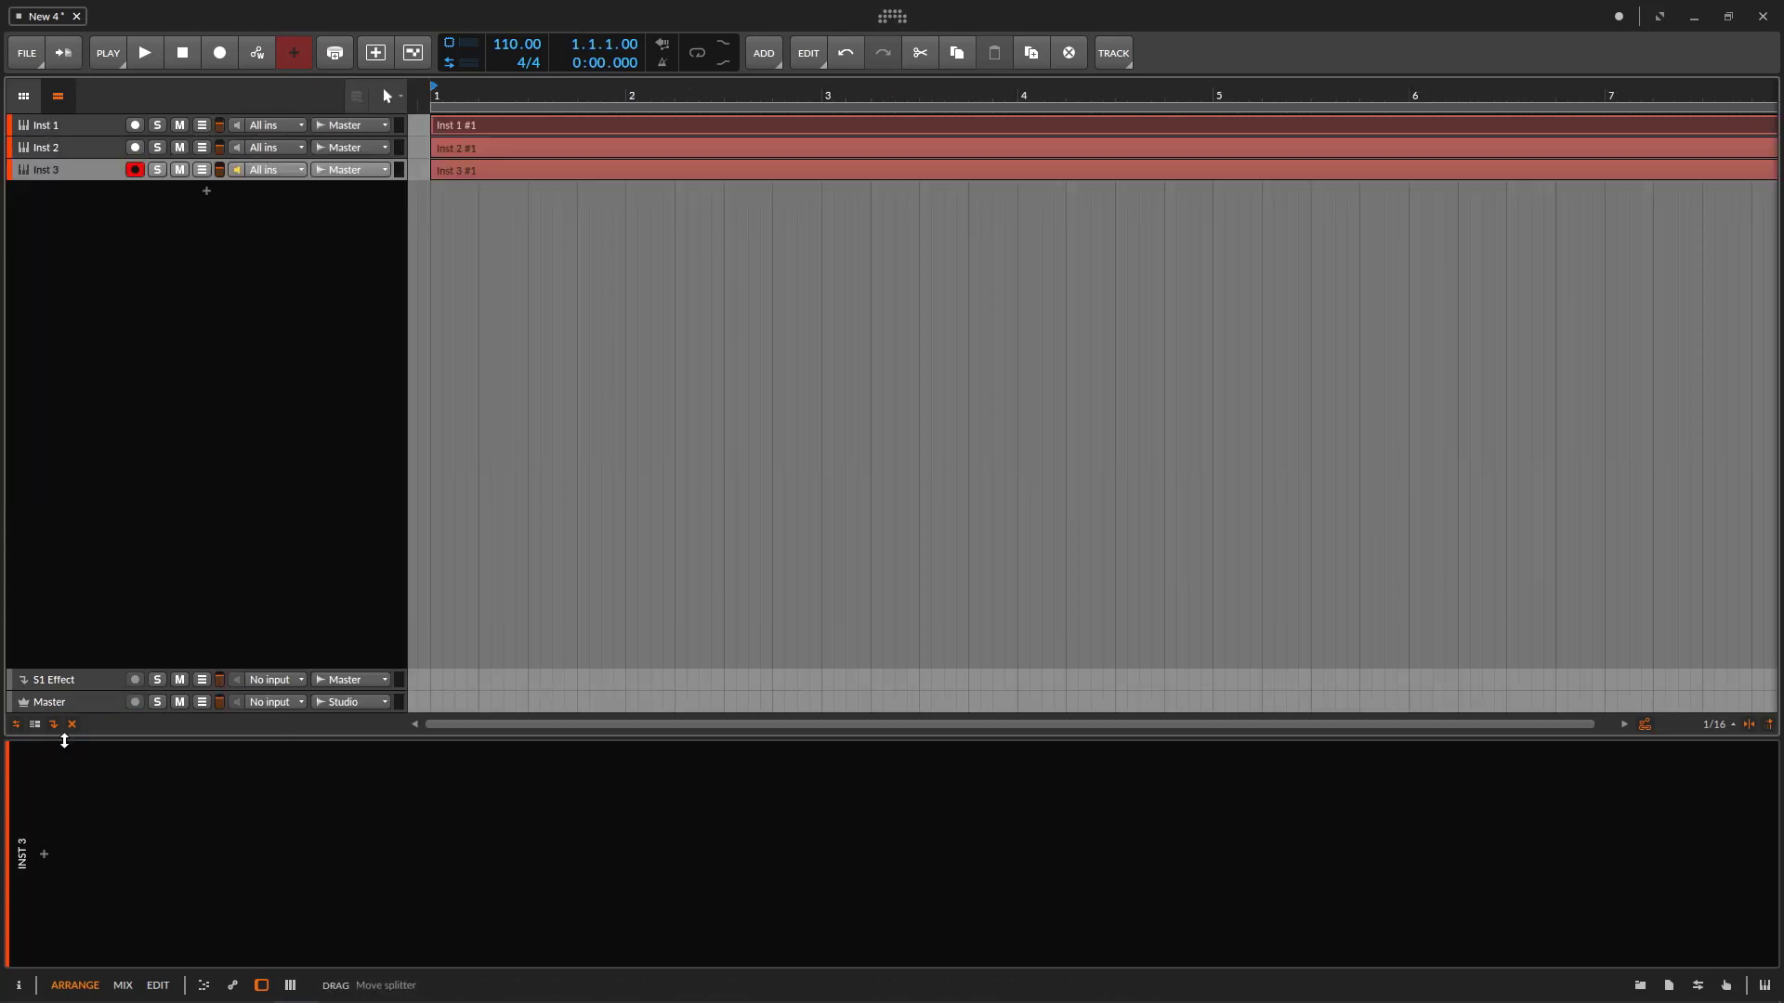
{"action": "left_click", "coordinate": [35, 726]}
{"action": "left_click", "coordinate": [35, 726]}
{"action": "left_click", "coordinate": [35, 725]}
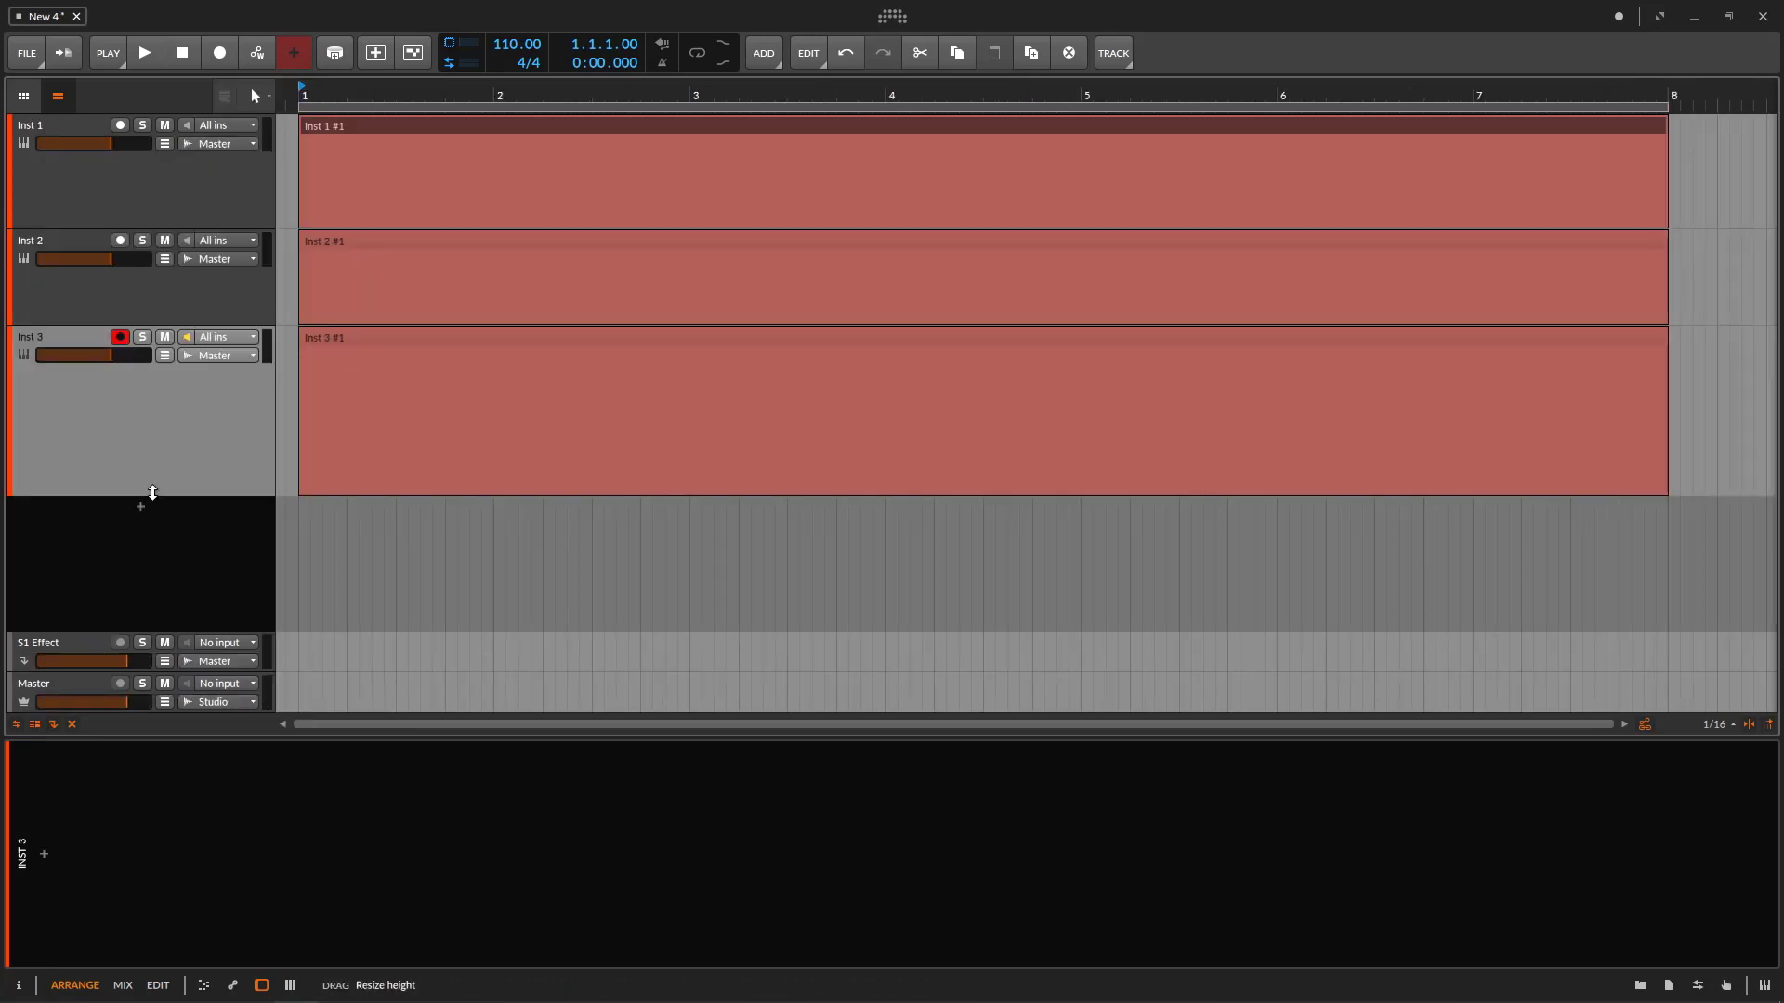
- Adjust the individual heights of the Inst 2 and Inst 3 tracks, and compare them with the small track height view
{"action": "left_click_drag", "start_coordinate": [147, 494], "coordinate": [144, 443]}
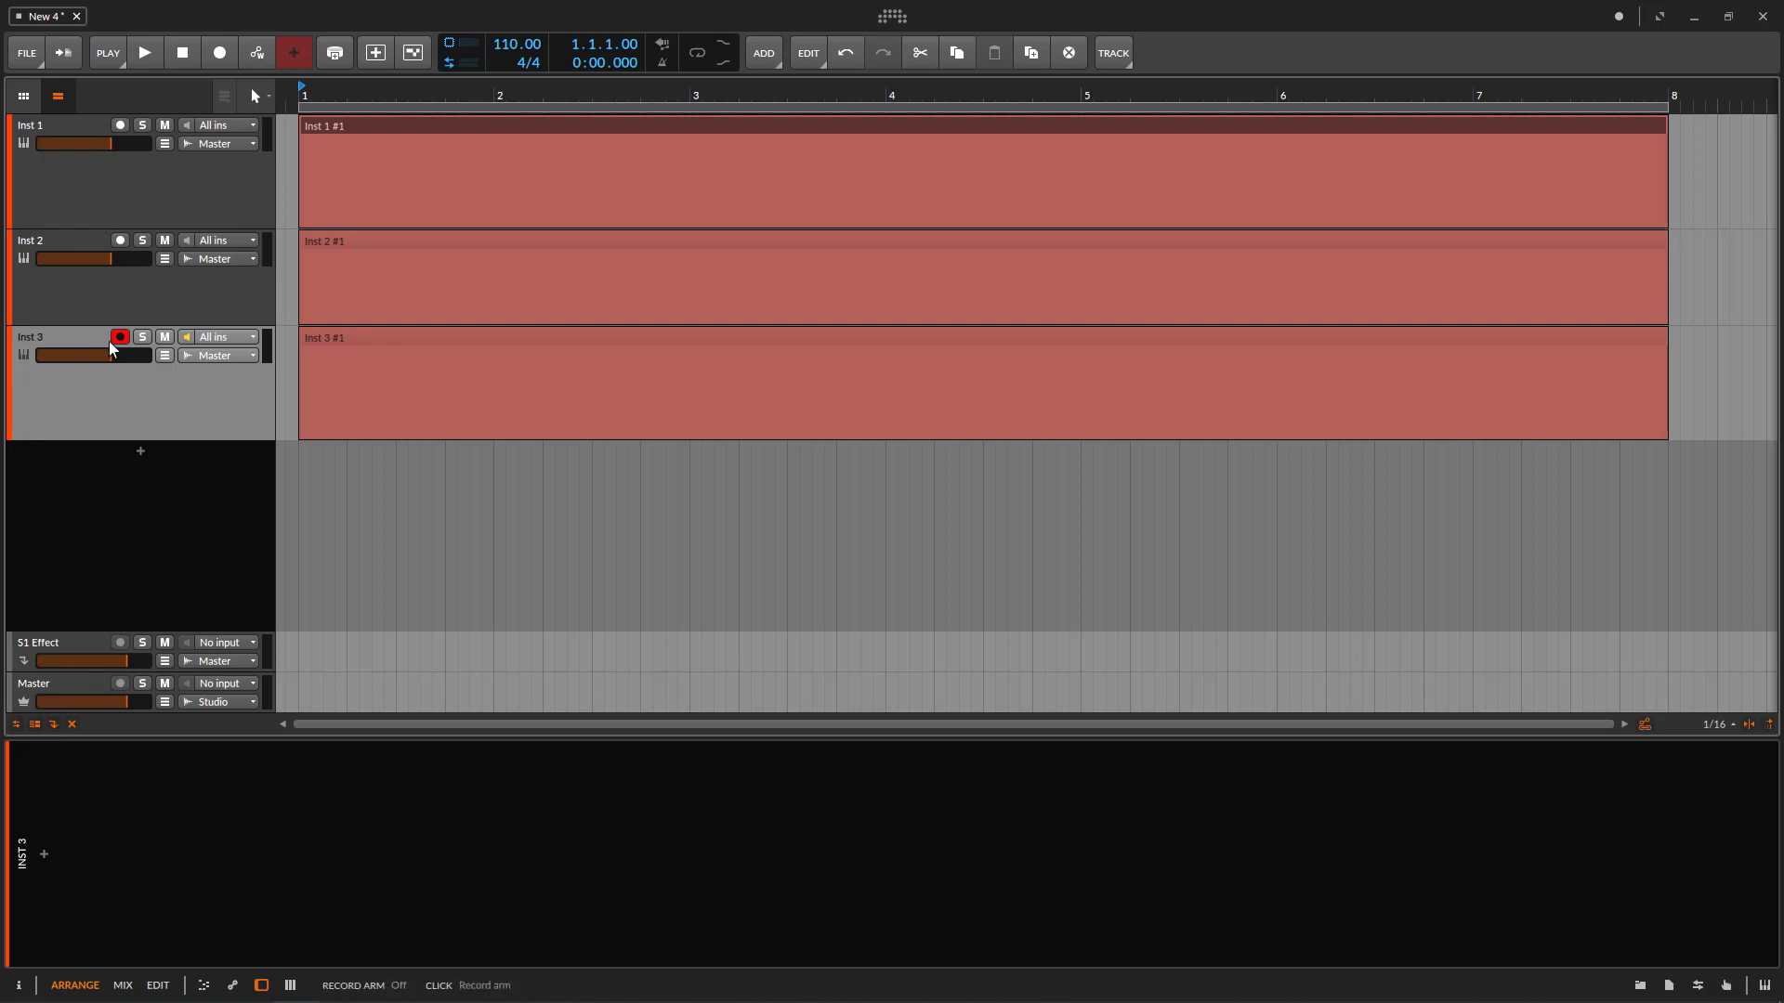
{"action": "mouse_move", "coordinate": [147, 441]}
{"action": "left_mouse_down"}
{"action": "mouse_move", "coordinate": [154, 518]}
{"action": "mouse_move", "coordinate": [147, 442]}
{"action": "left_mouse_up"}
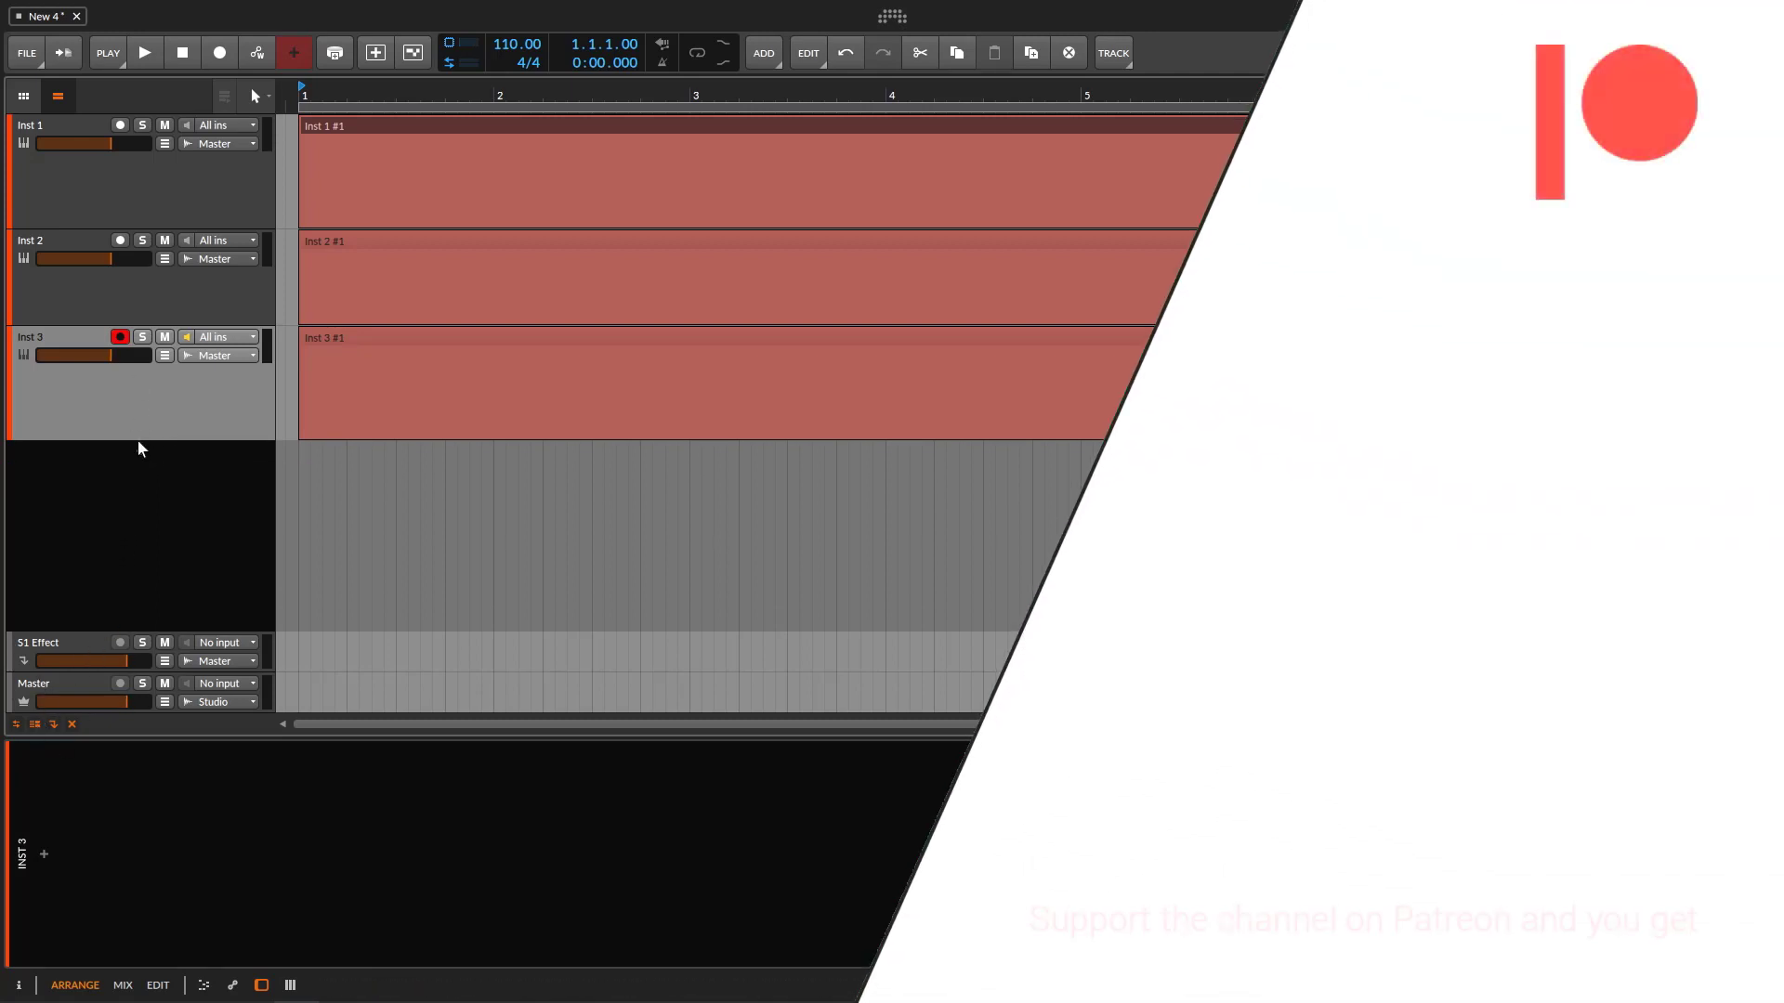
{"action": "mouse_move", "coordinate": [143, 440]}
{"action": "left_mouse_down"}
{"action": "mouse_move", "coordinate": [159, 387]}
{"action": "mouse_move", "coordinate": [159, 441]}
{"action": "left_mouse_up"}
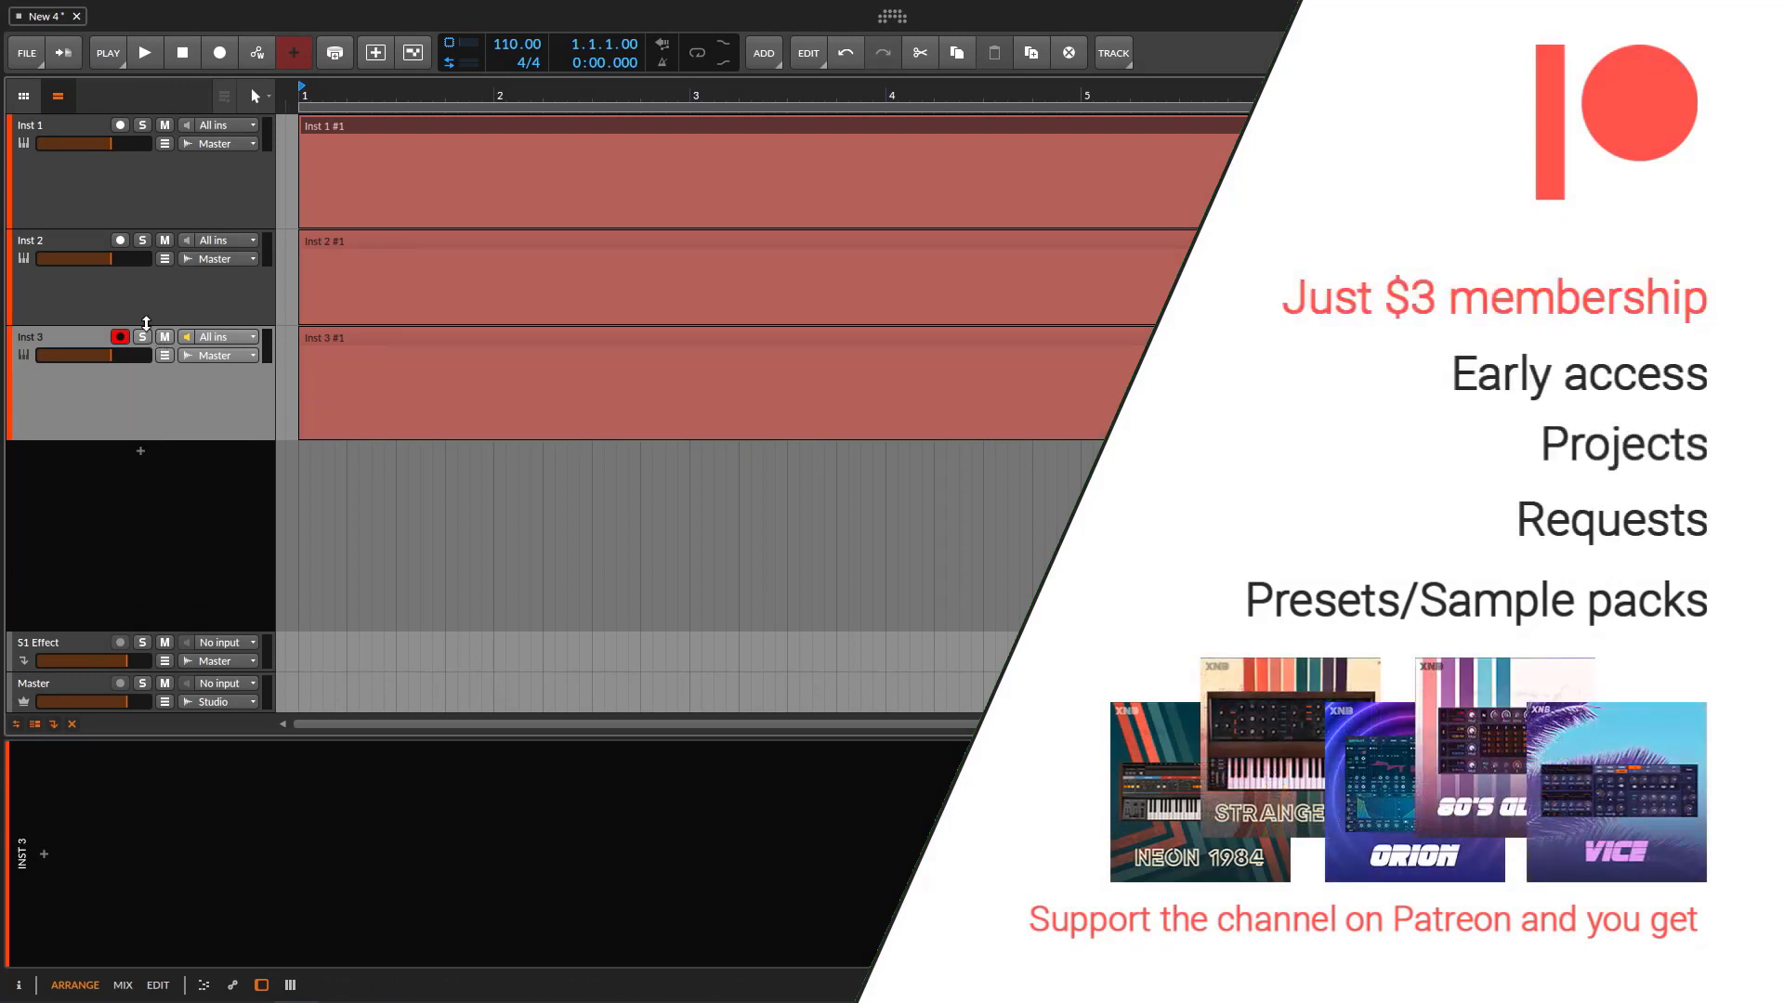
{"action": "left_click_drag", "start_coordinate": [151, 325], "coordinate": [149, 345]}
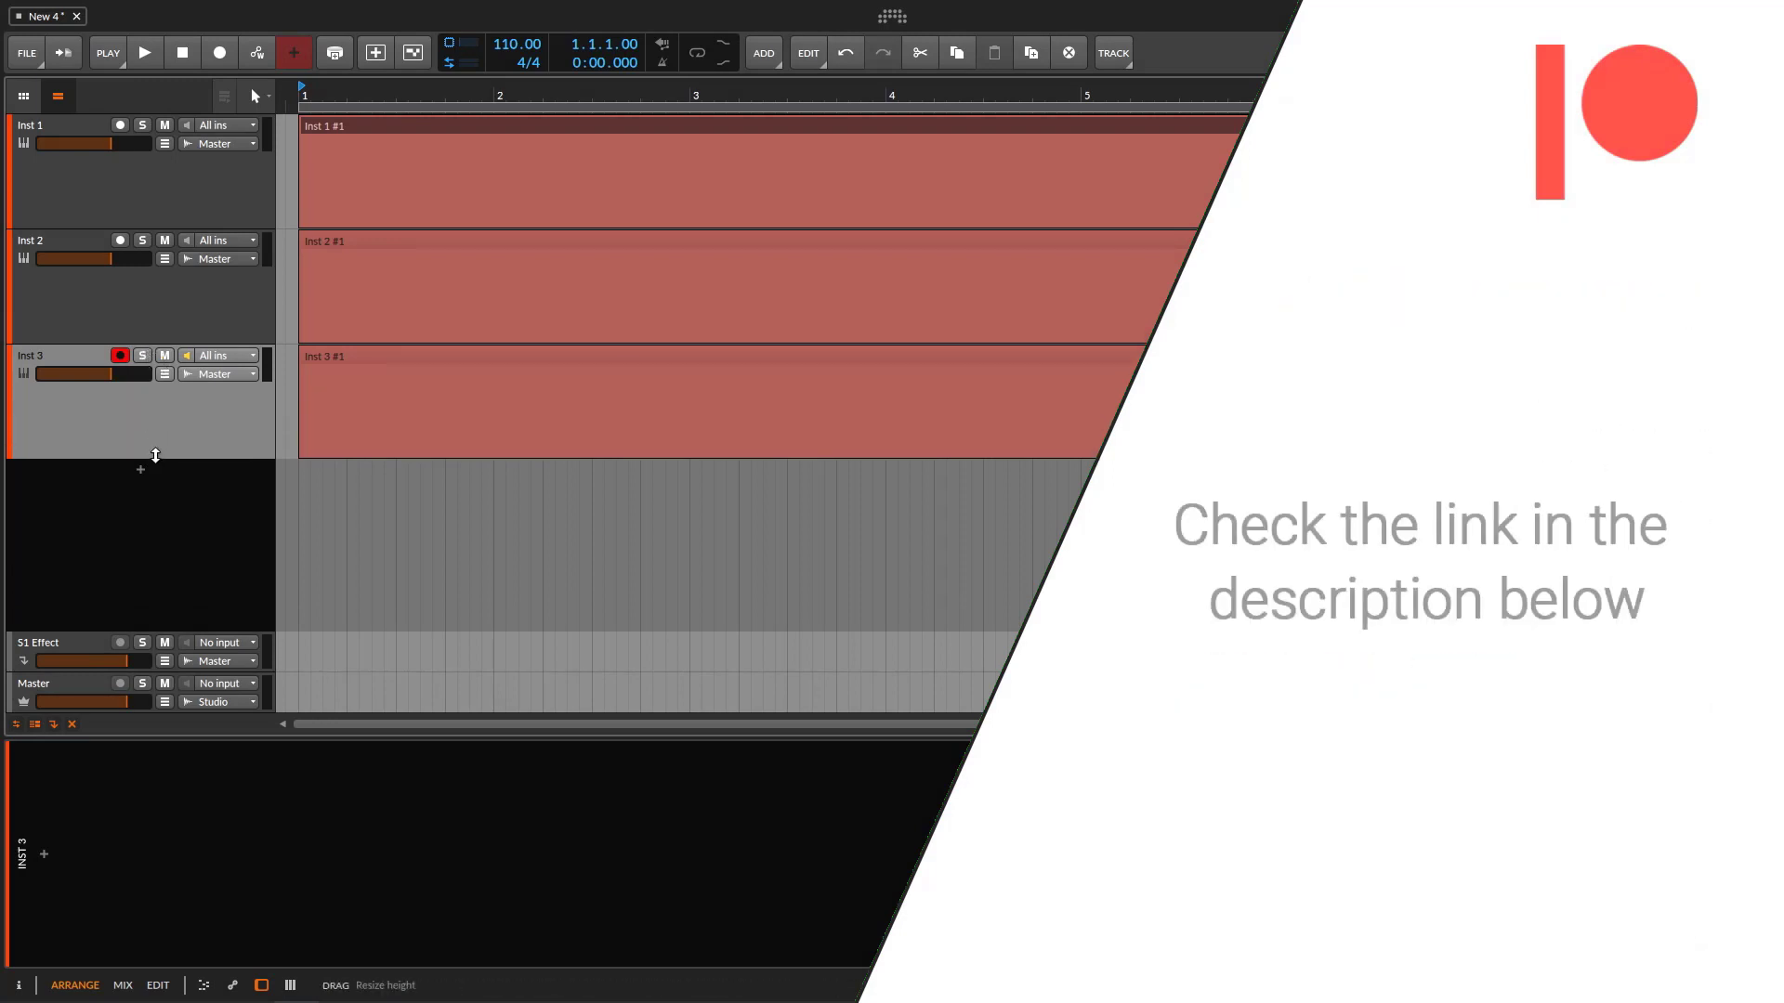
{"action": "left_click_drag", "start_coordinate": [152, 458], "coordinate": [158, 477]}
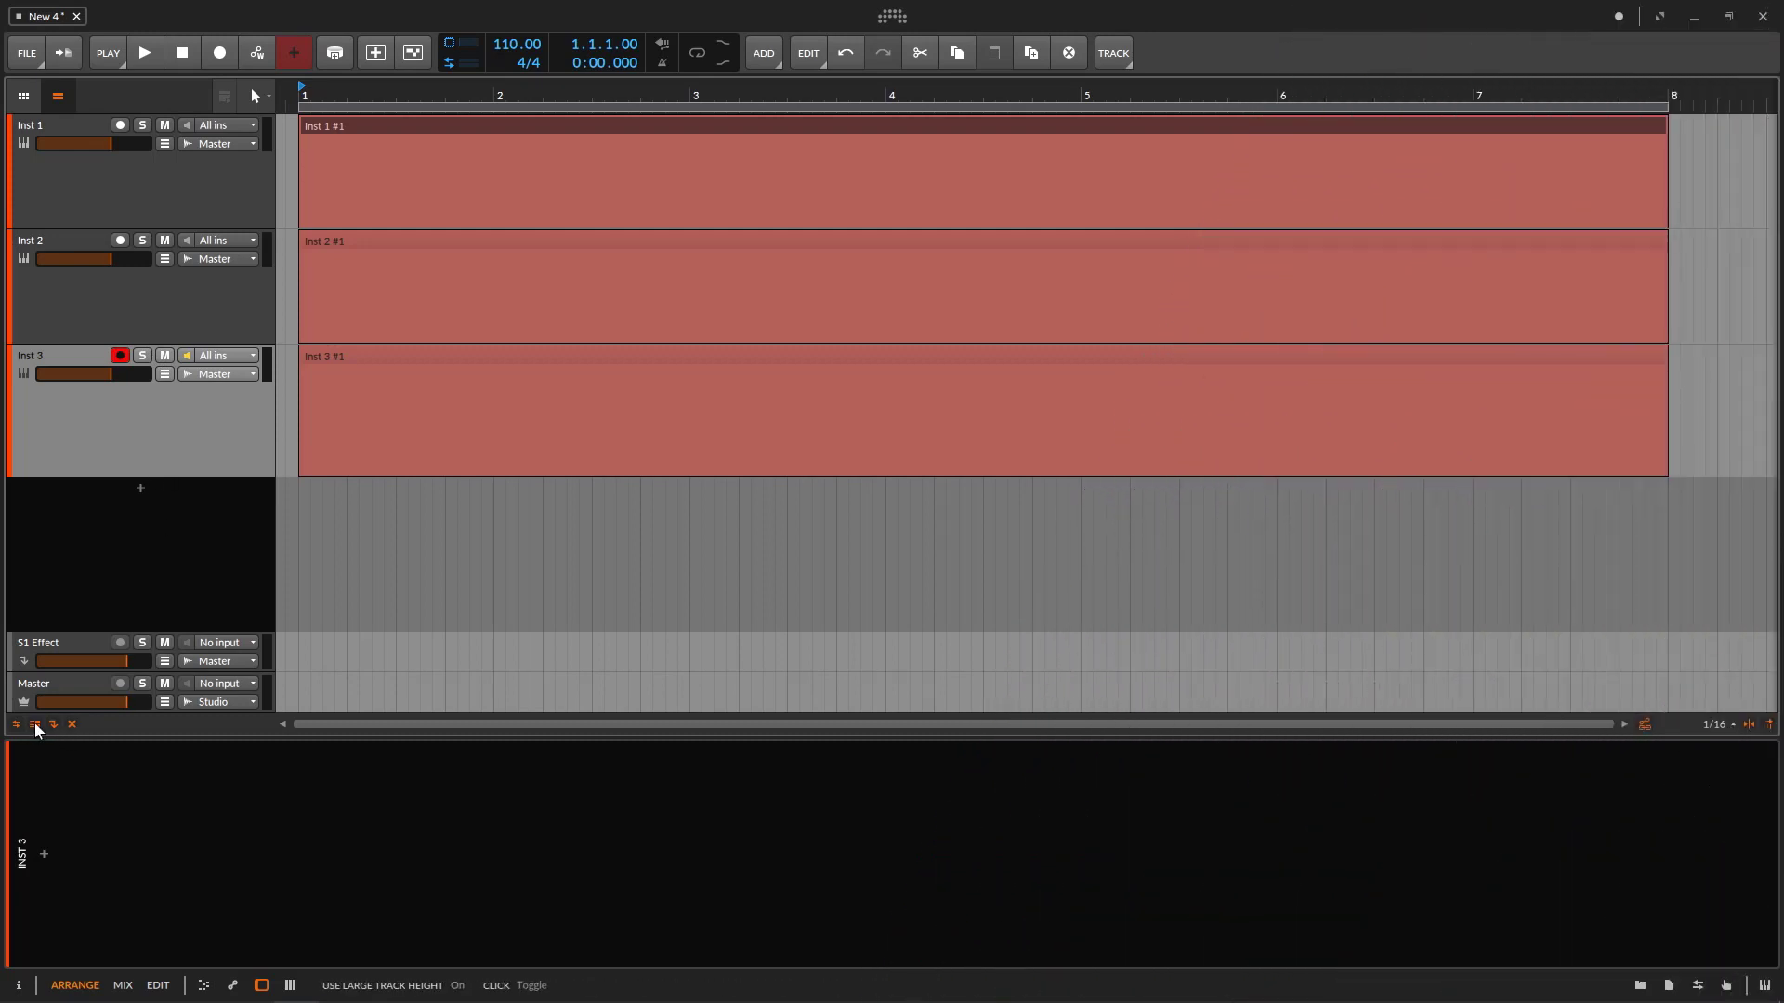
{"action": "left_click", "coordinate": [35, 724]}
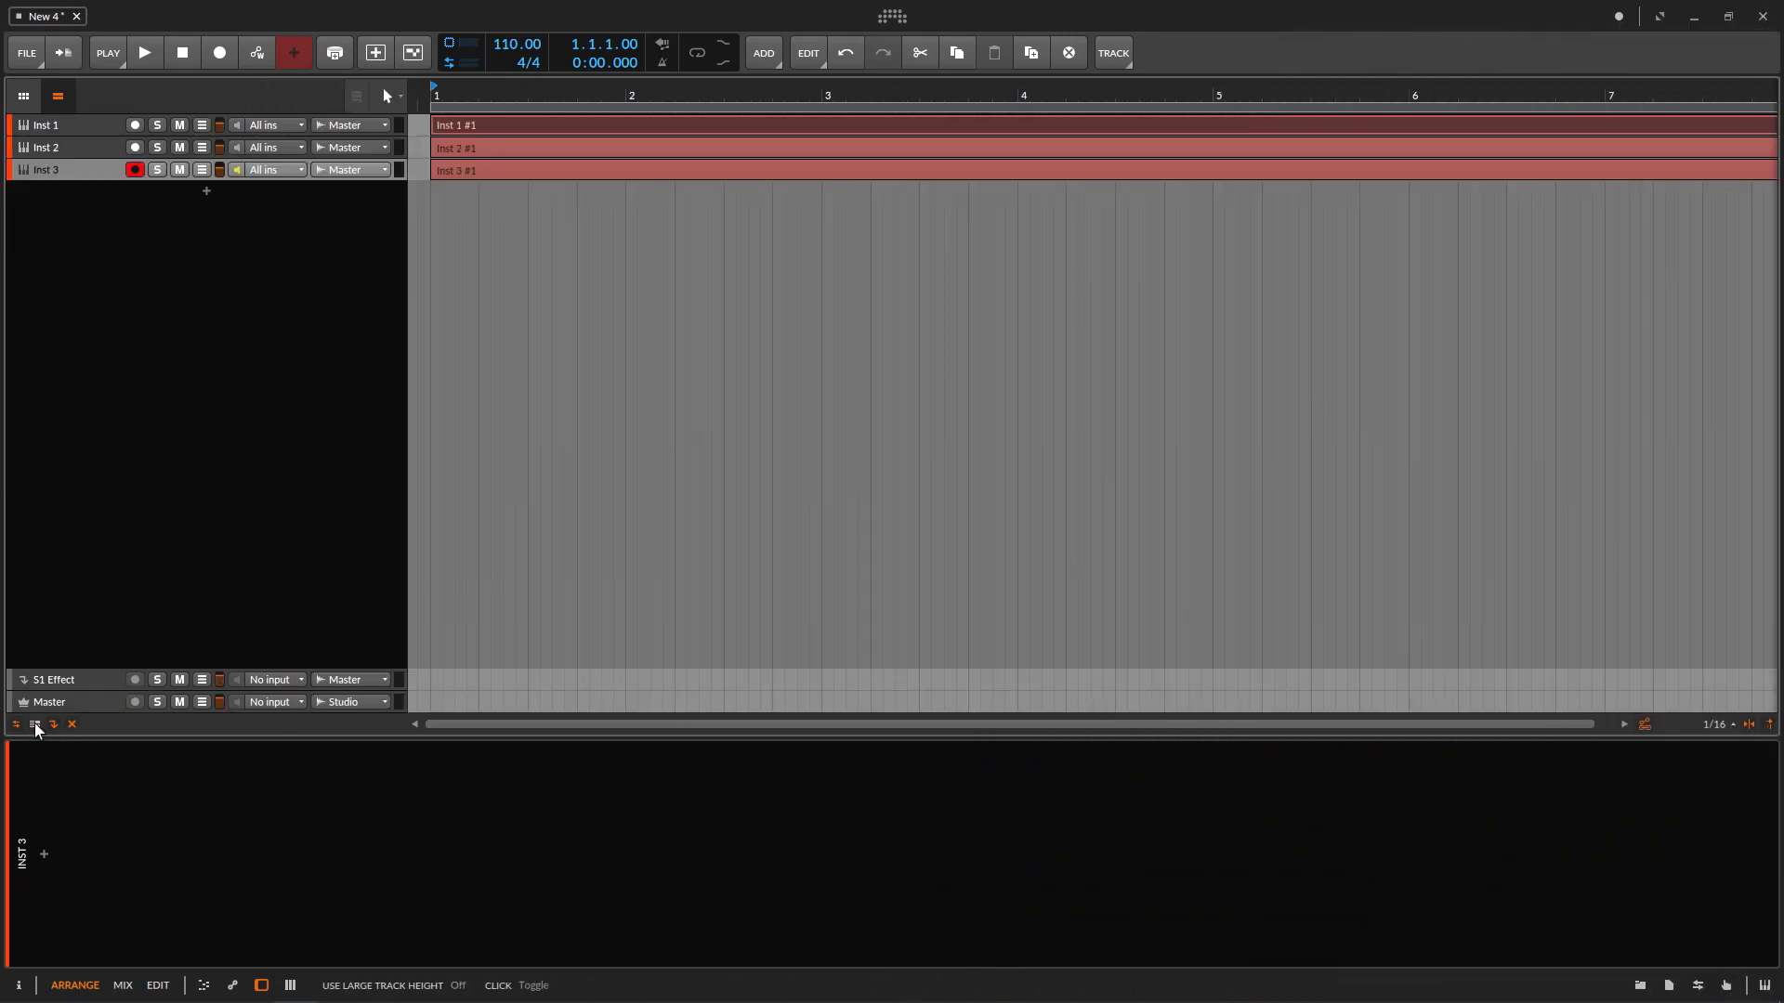
{"action": "left_click", "coordinate": [35, 725]}
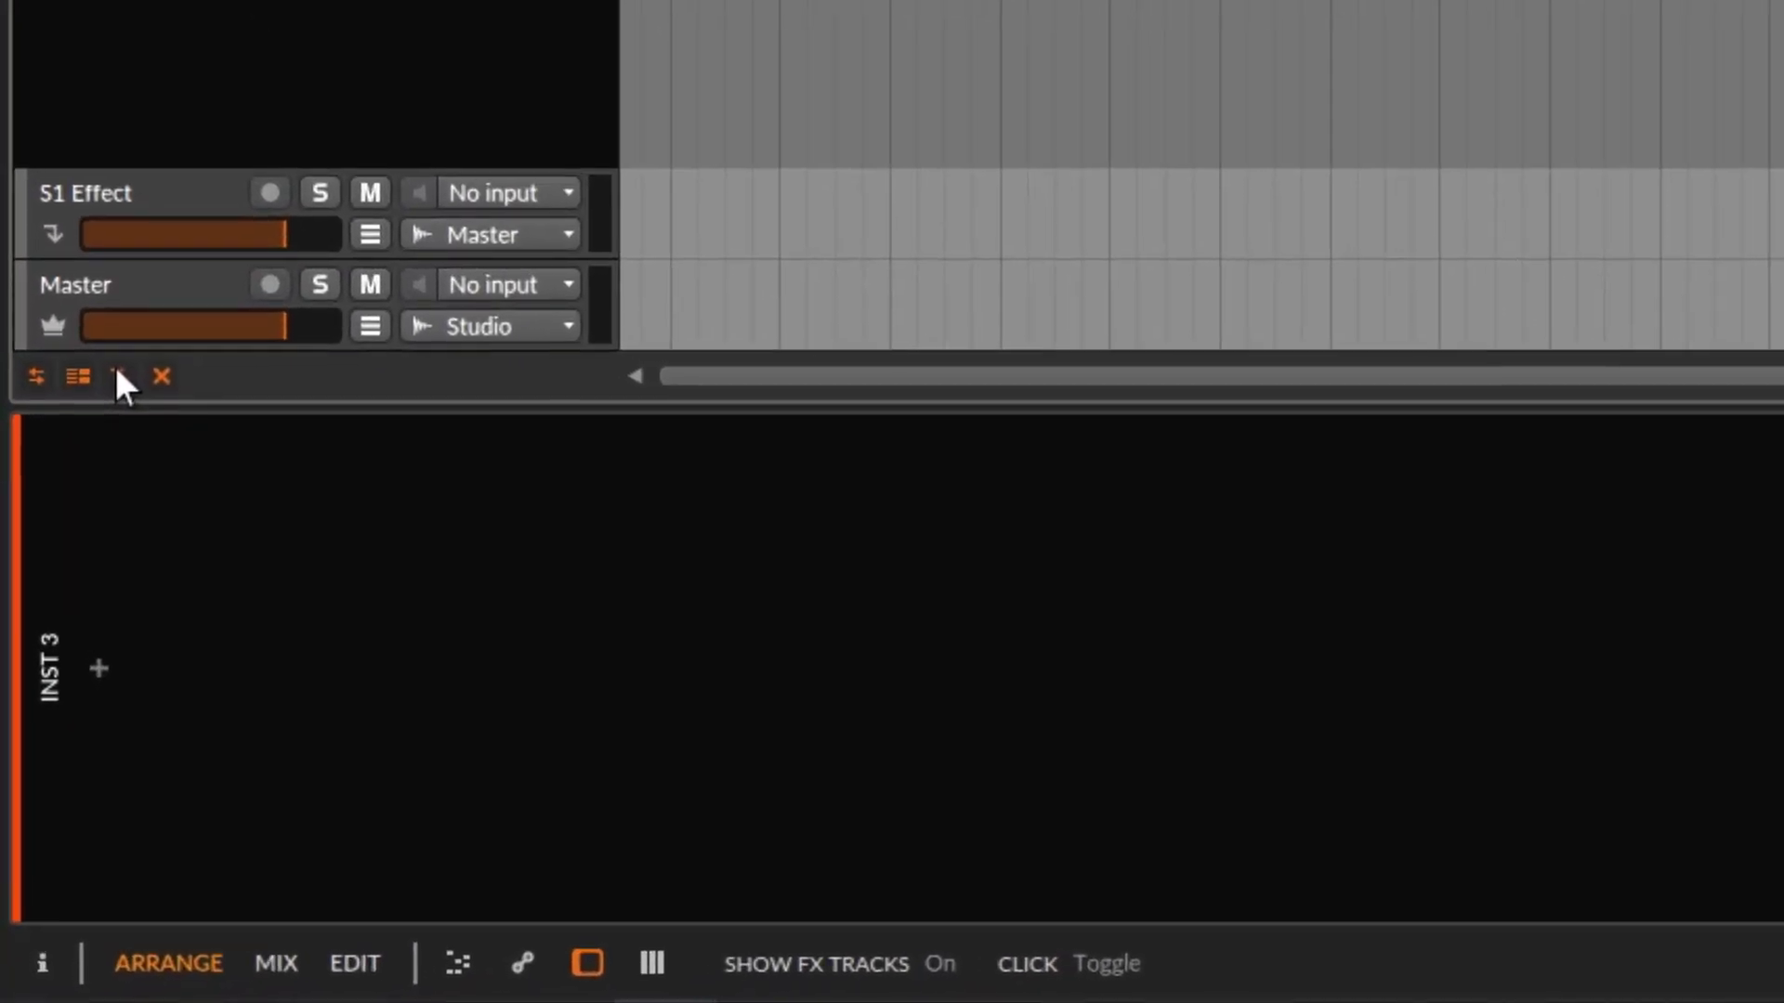
- Hide and show the FX tracks in the arranger several times, leaving the S1 Effect track shown
{"action": "left_click", "coordinate": [54, 727]}
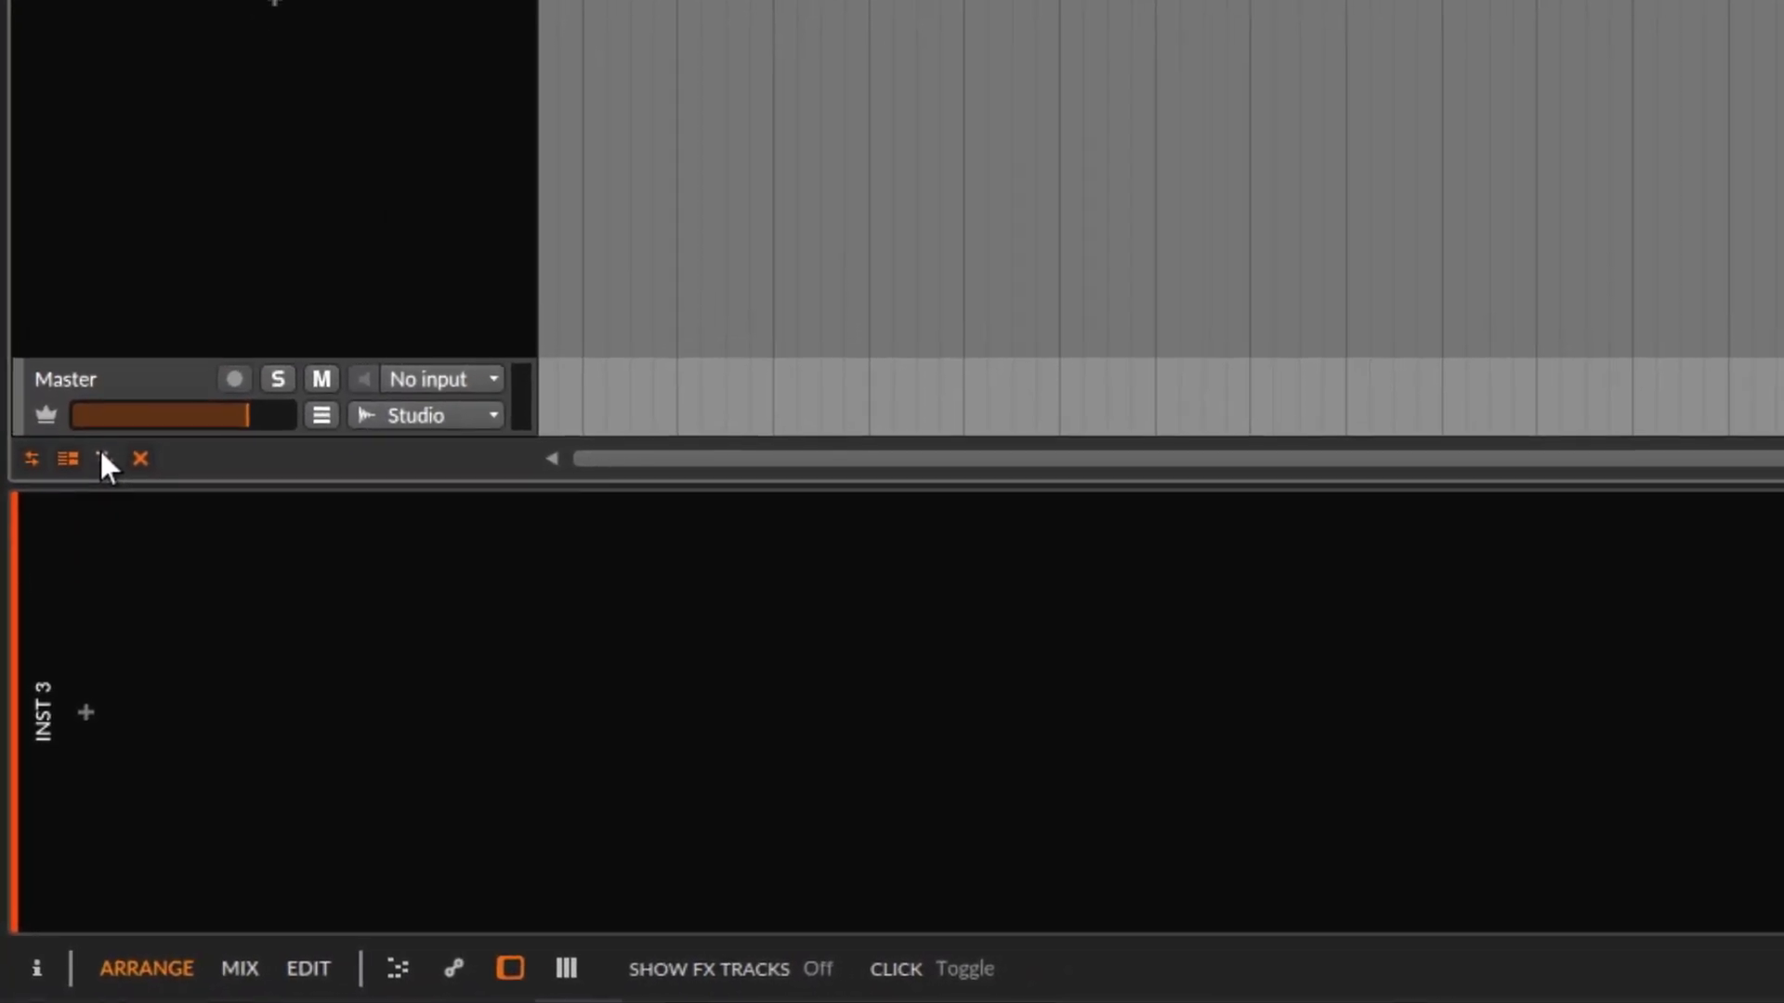
{"action": "left_click", "coordinate": [115, 370]}
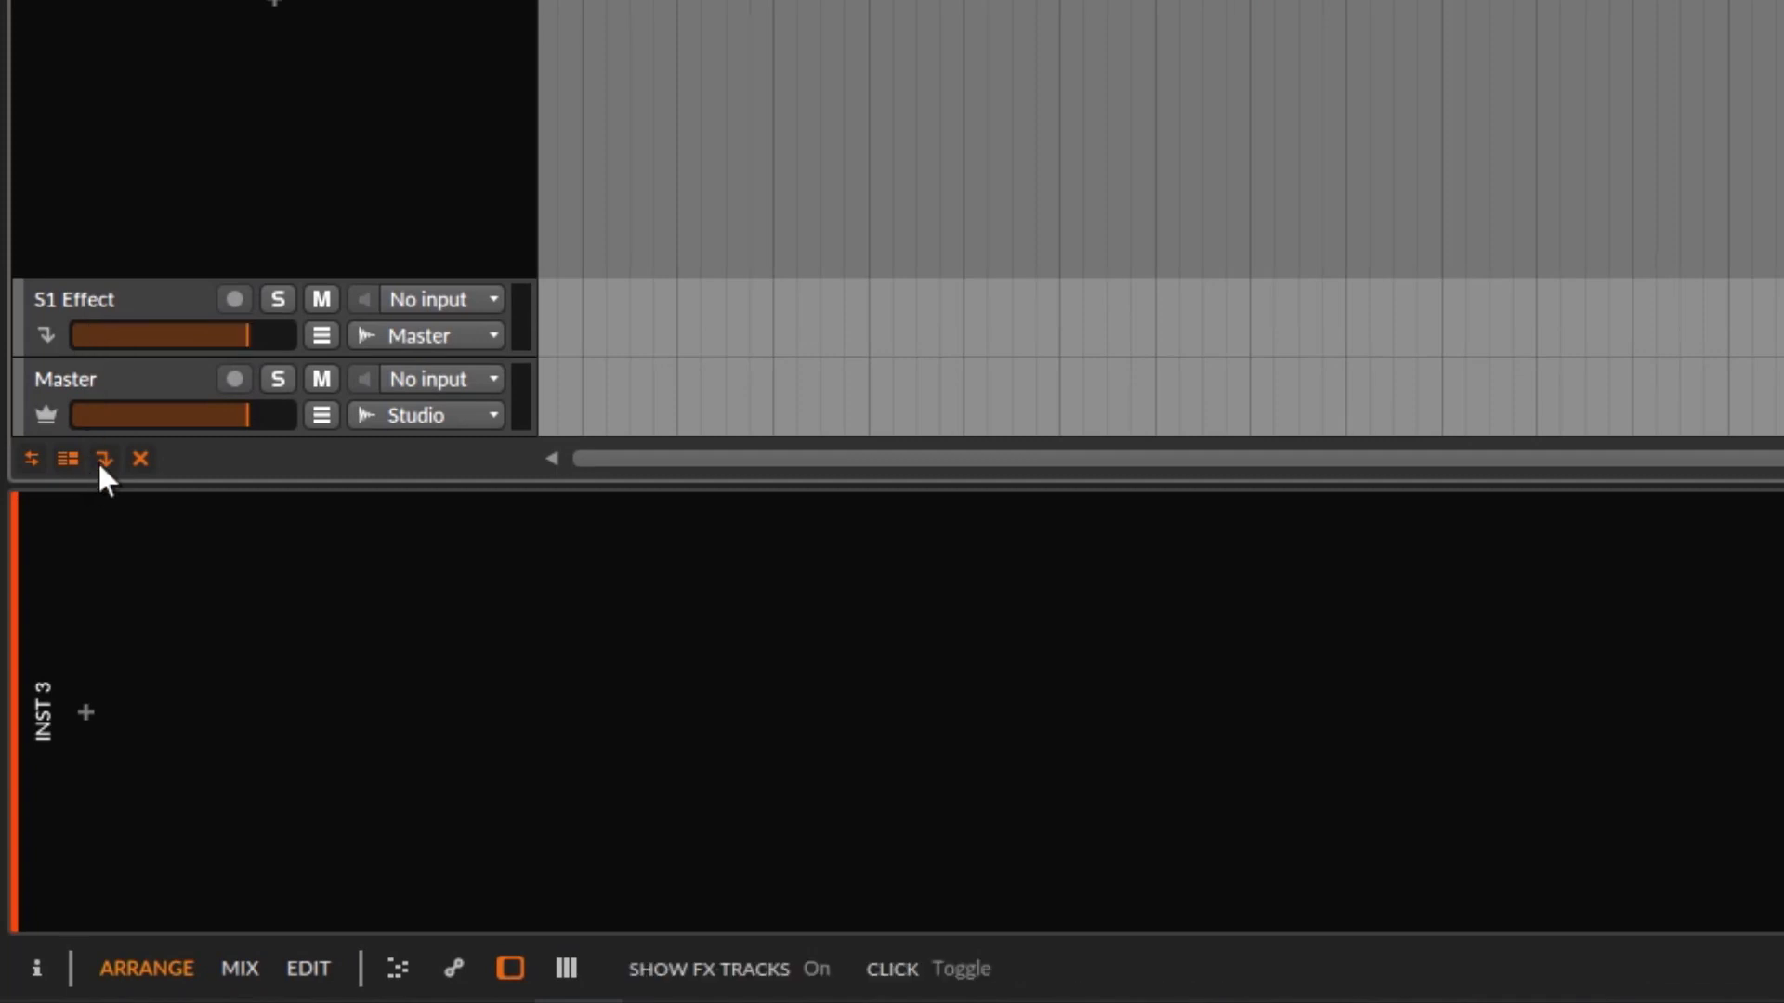
{"action": "left_click", "coordinate": [100, 459]}
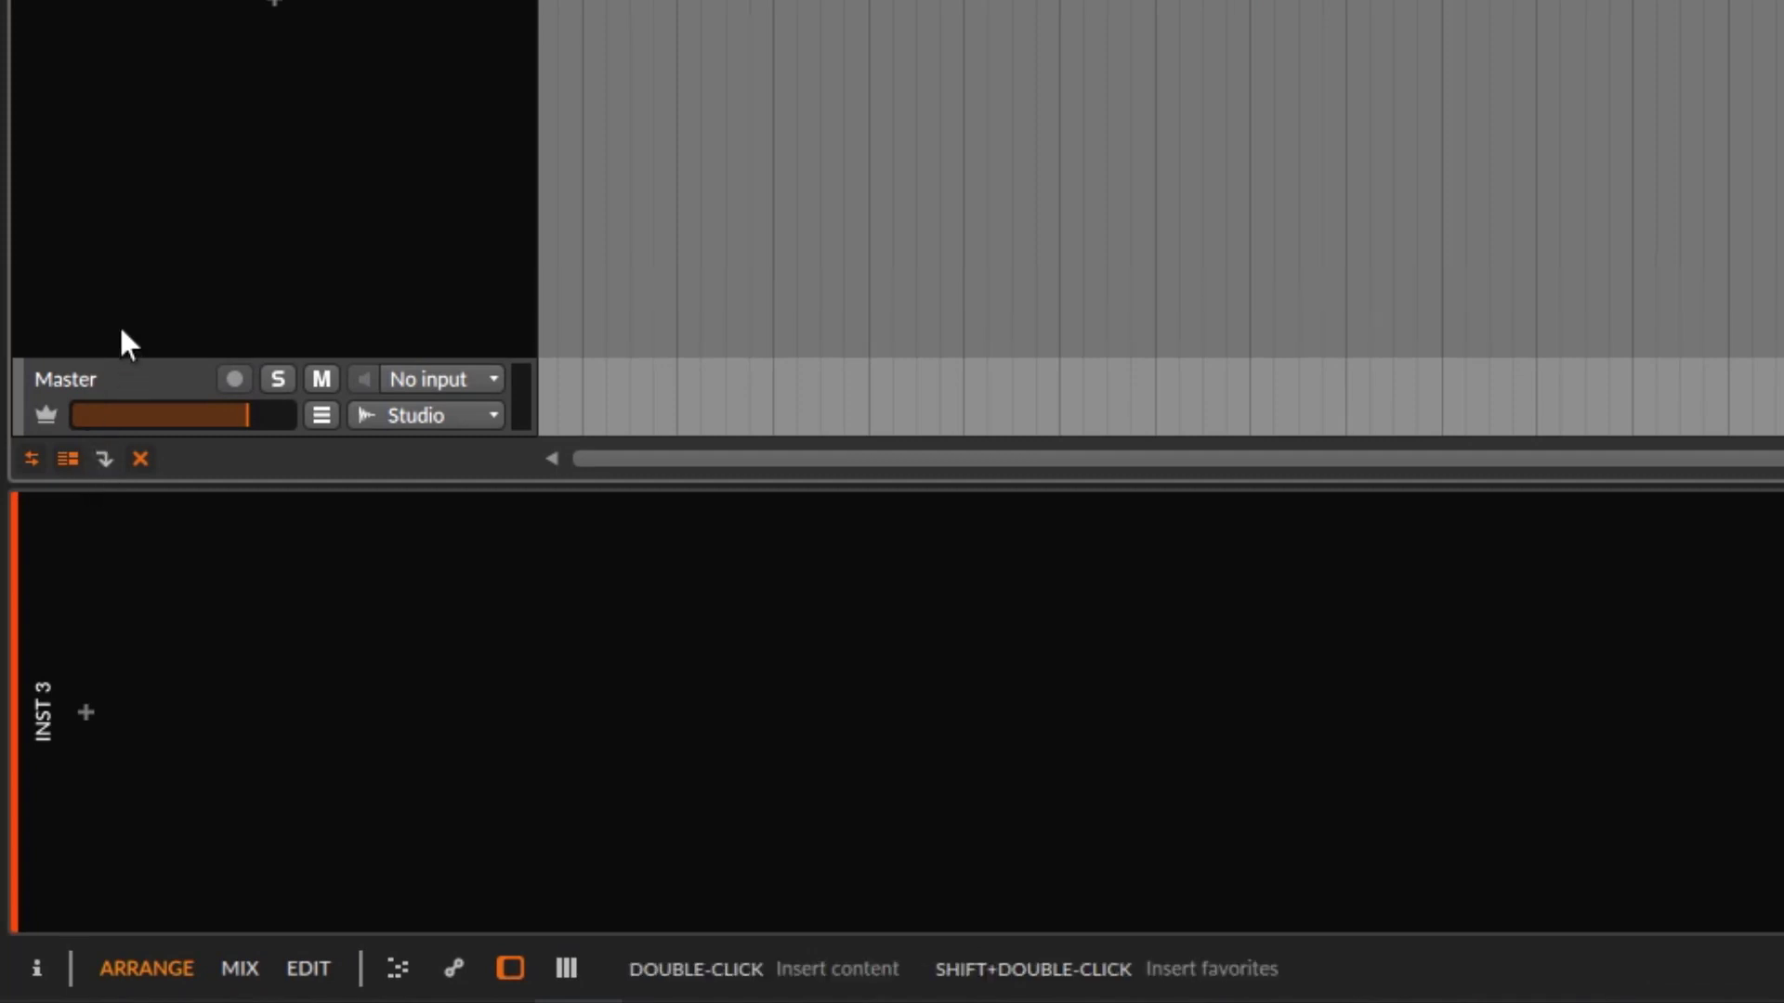
{"action": "left_click", "coordinate": [104, 459]}
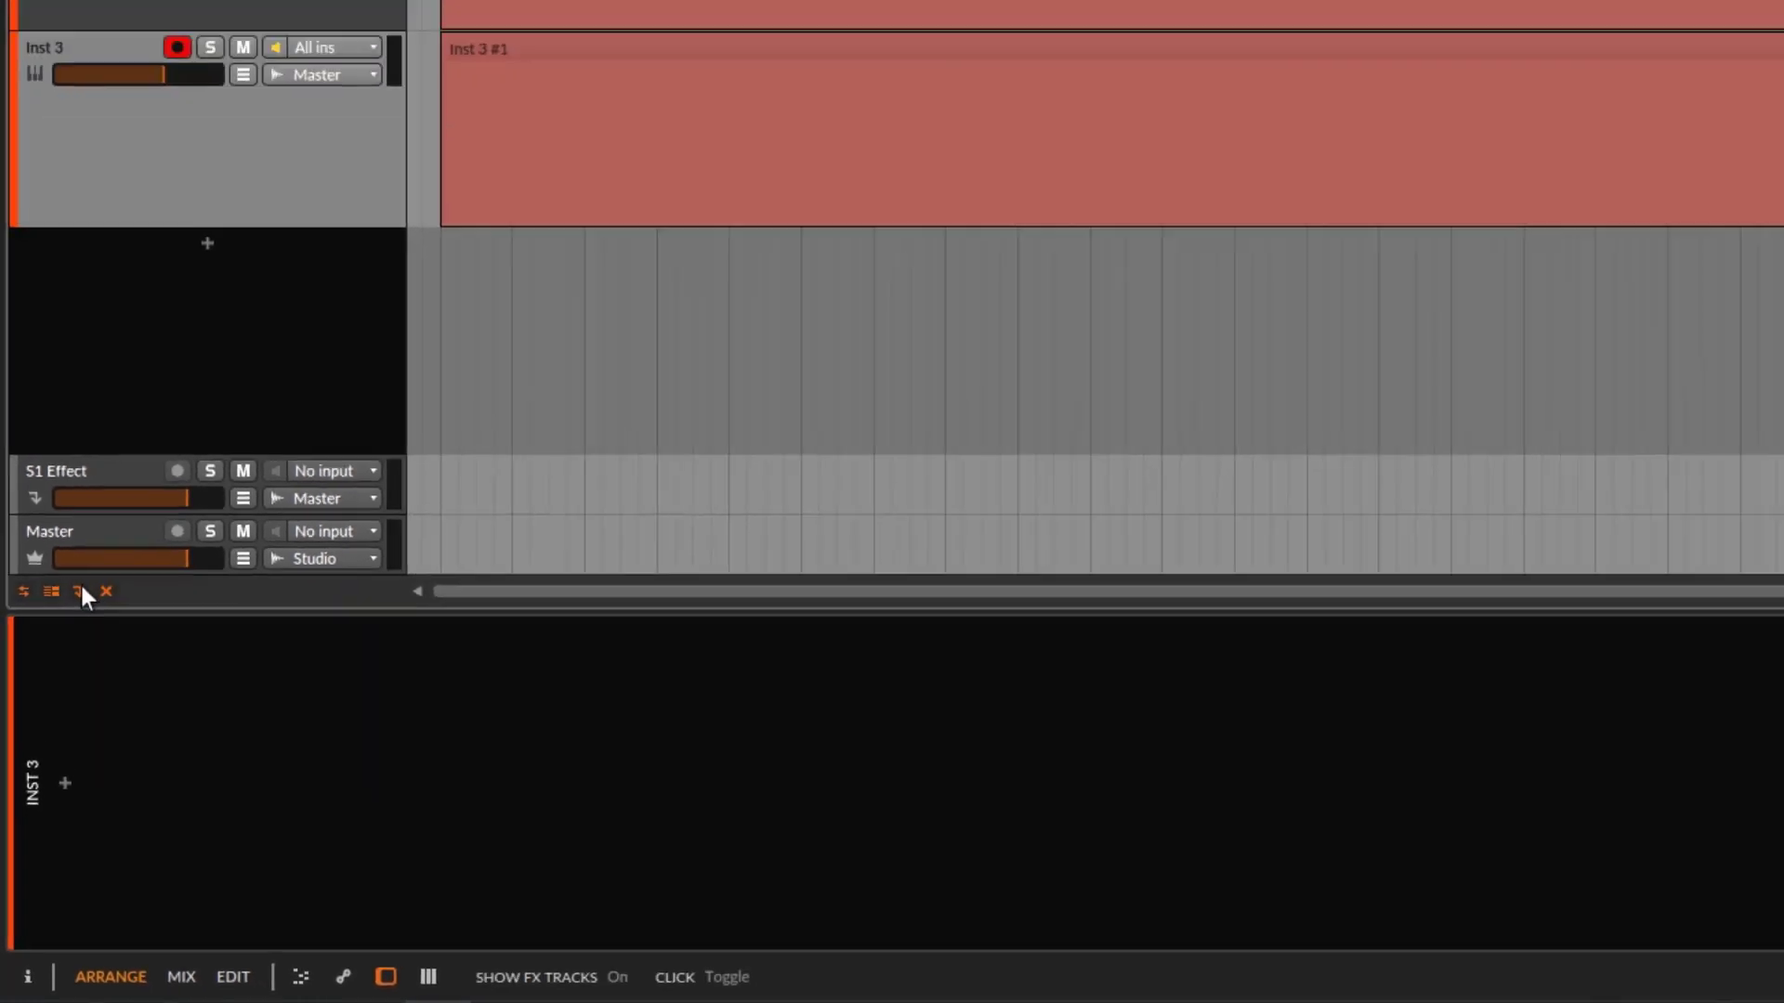
{"action": "left_click", "coordinate": [104, 459]}
{"action": "left_click", "coordinate": [53, 723]}
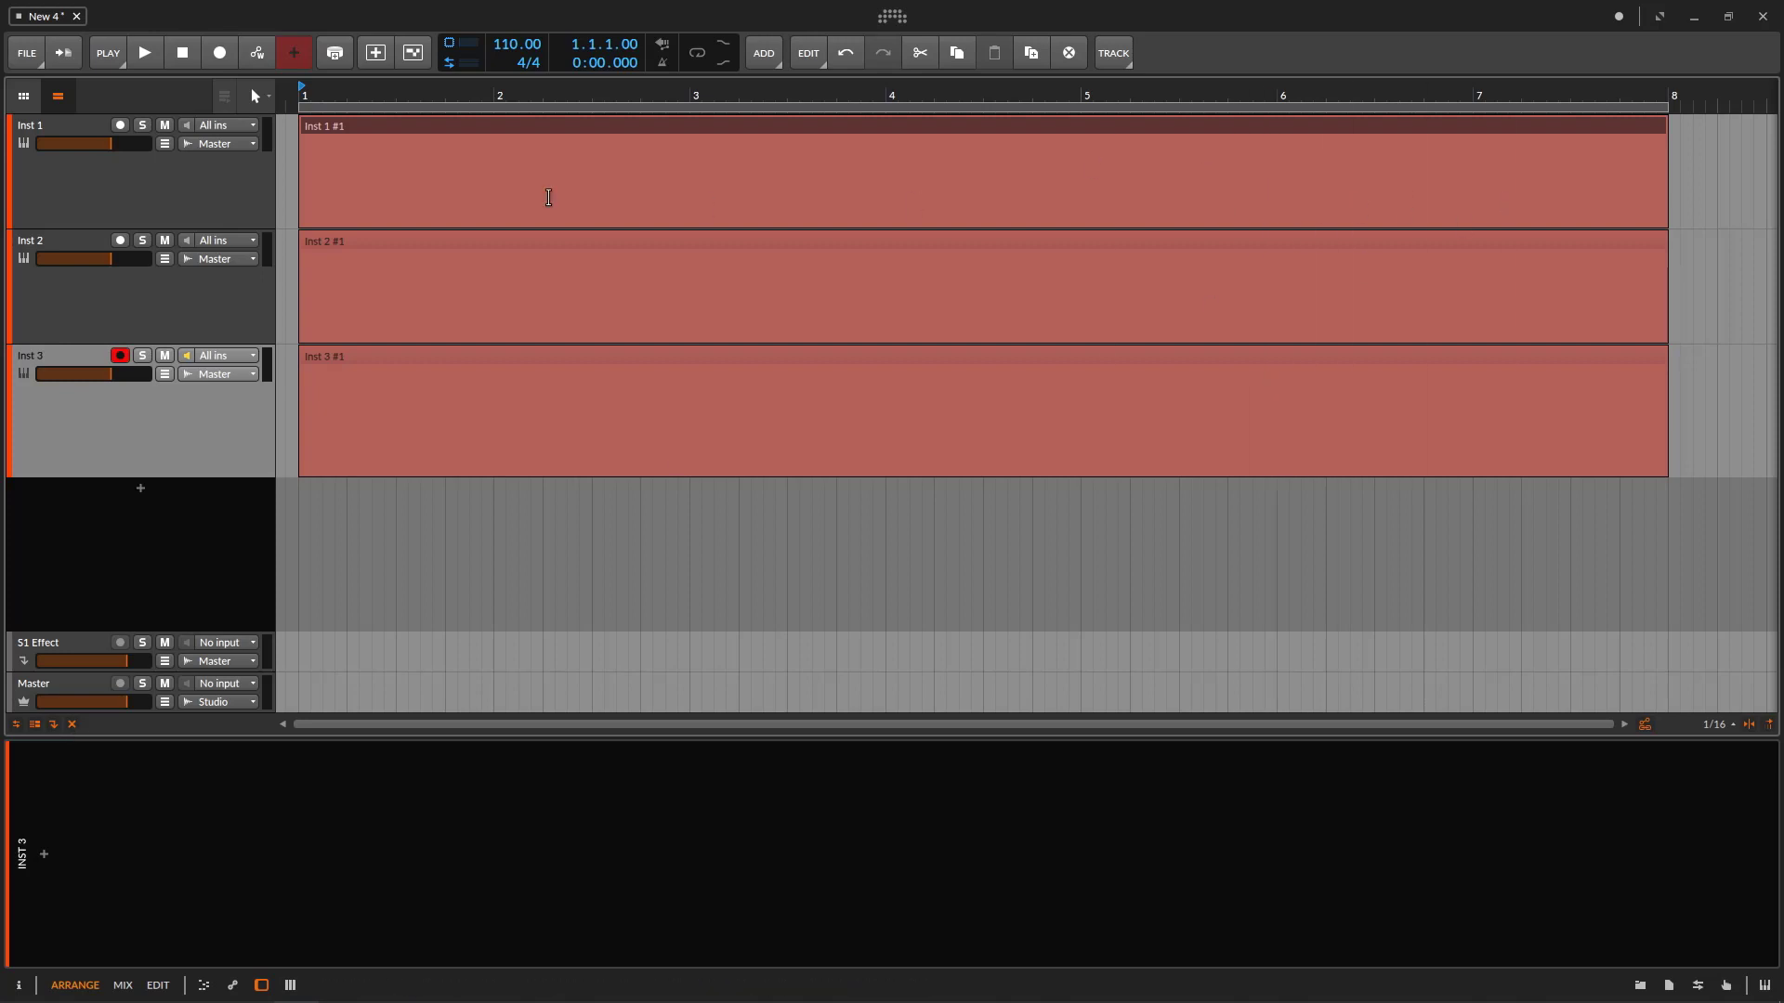
- Select the Arp 1 clip on the arranger's first track
{"action": "left_click_drag", "start_coordinate": [441, 97], "coordinate": [436, 30]}
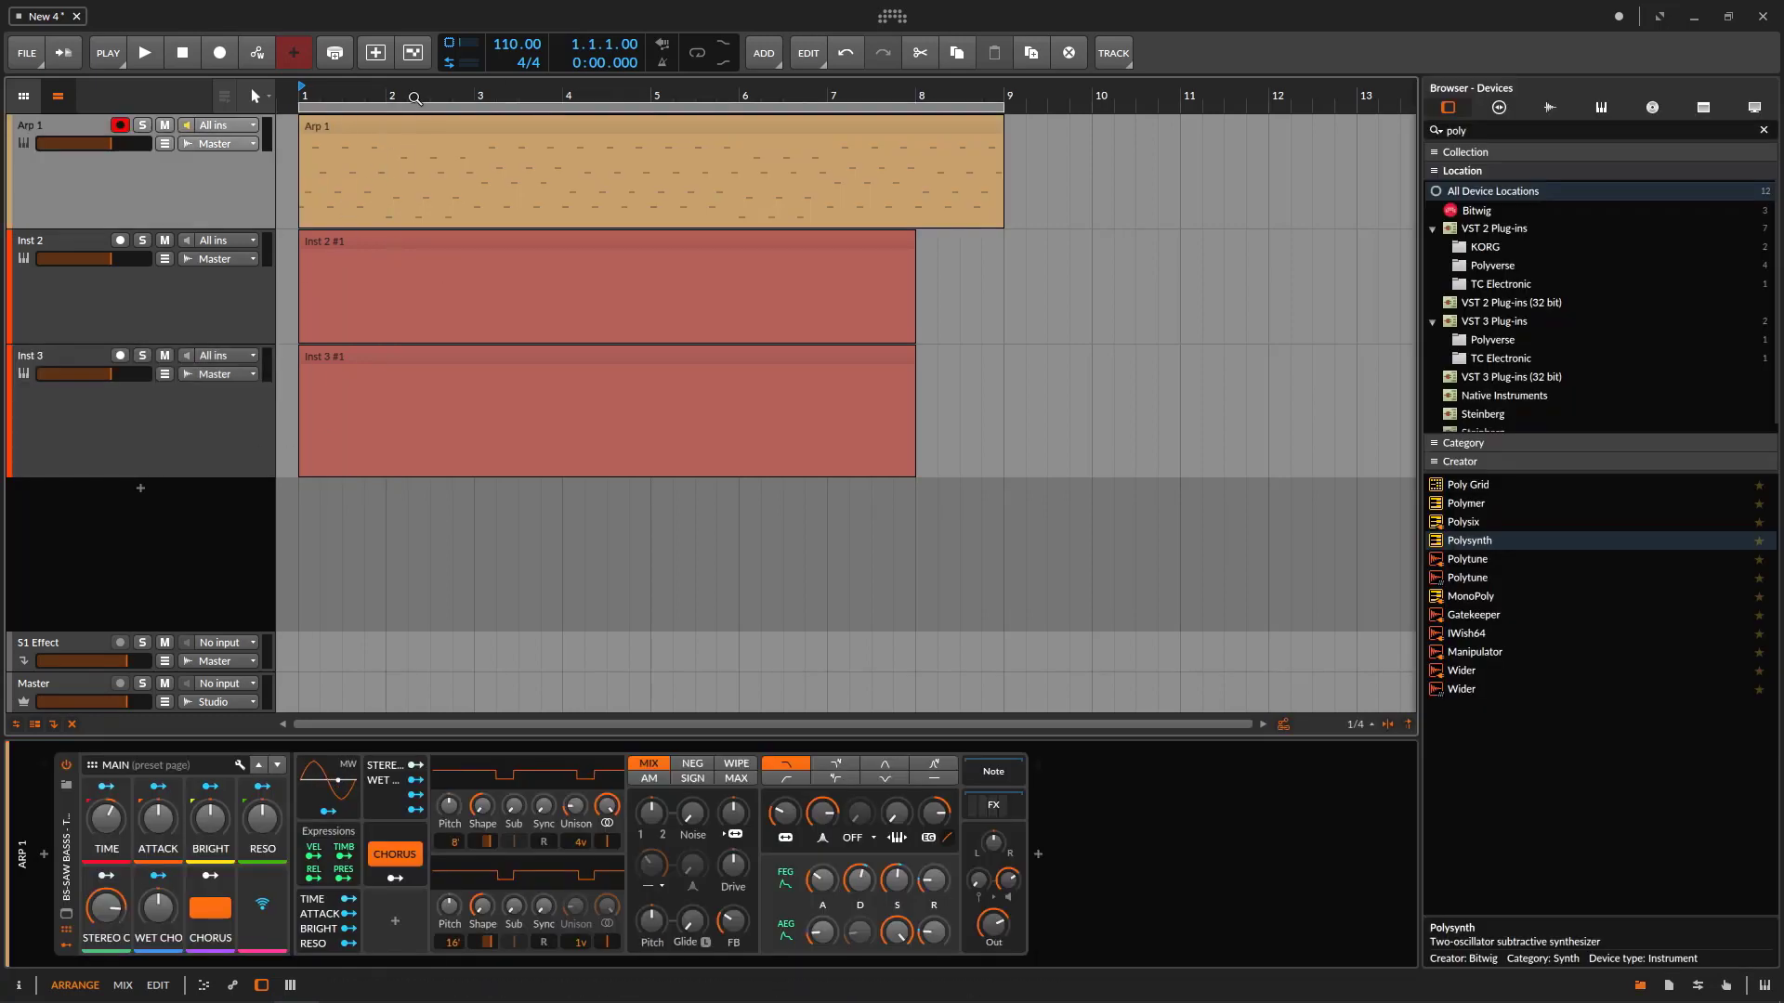
{"action": "left_click", "coordinate": [382, 126]}
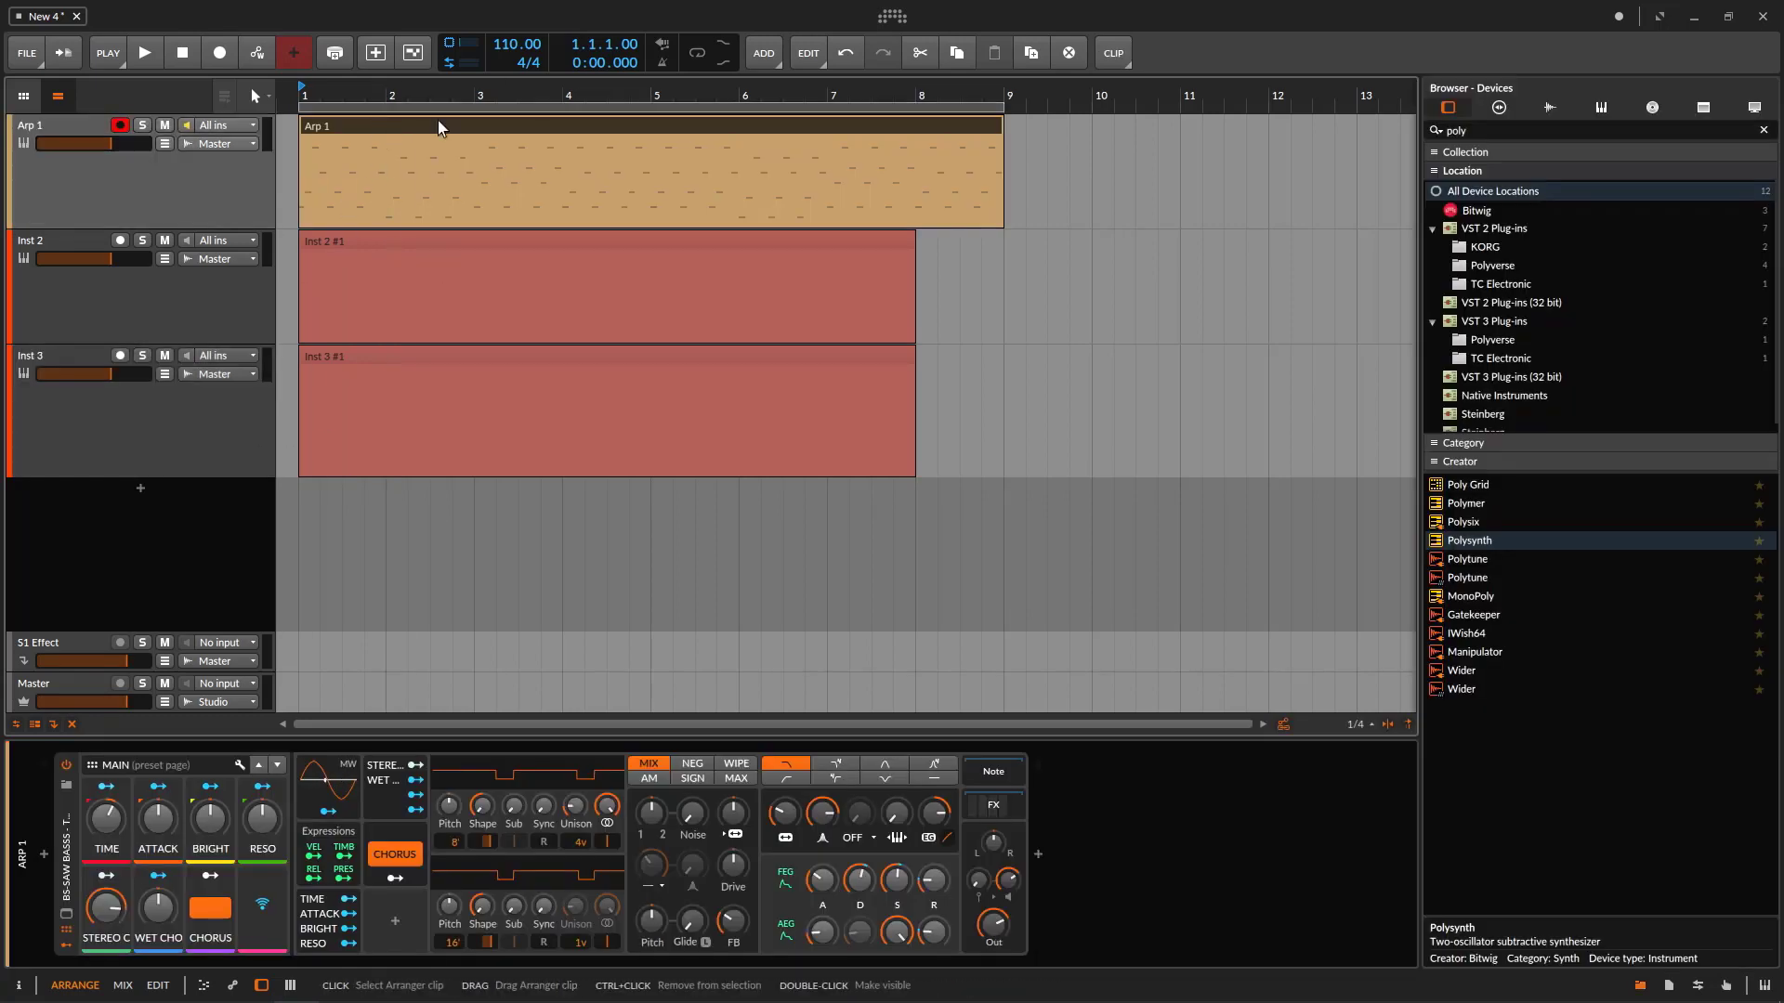
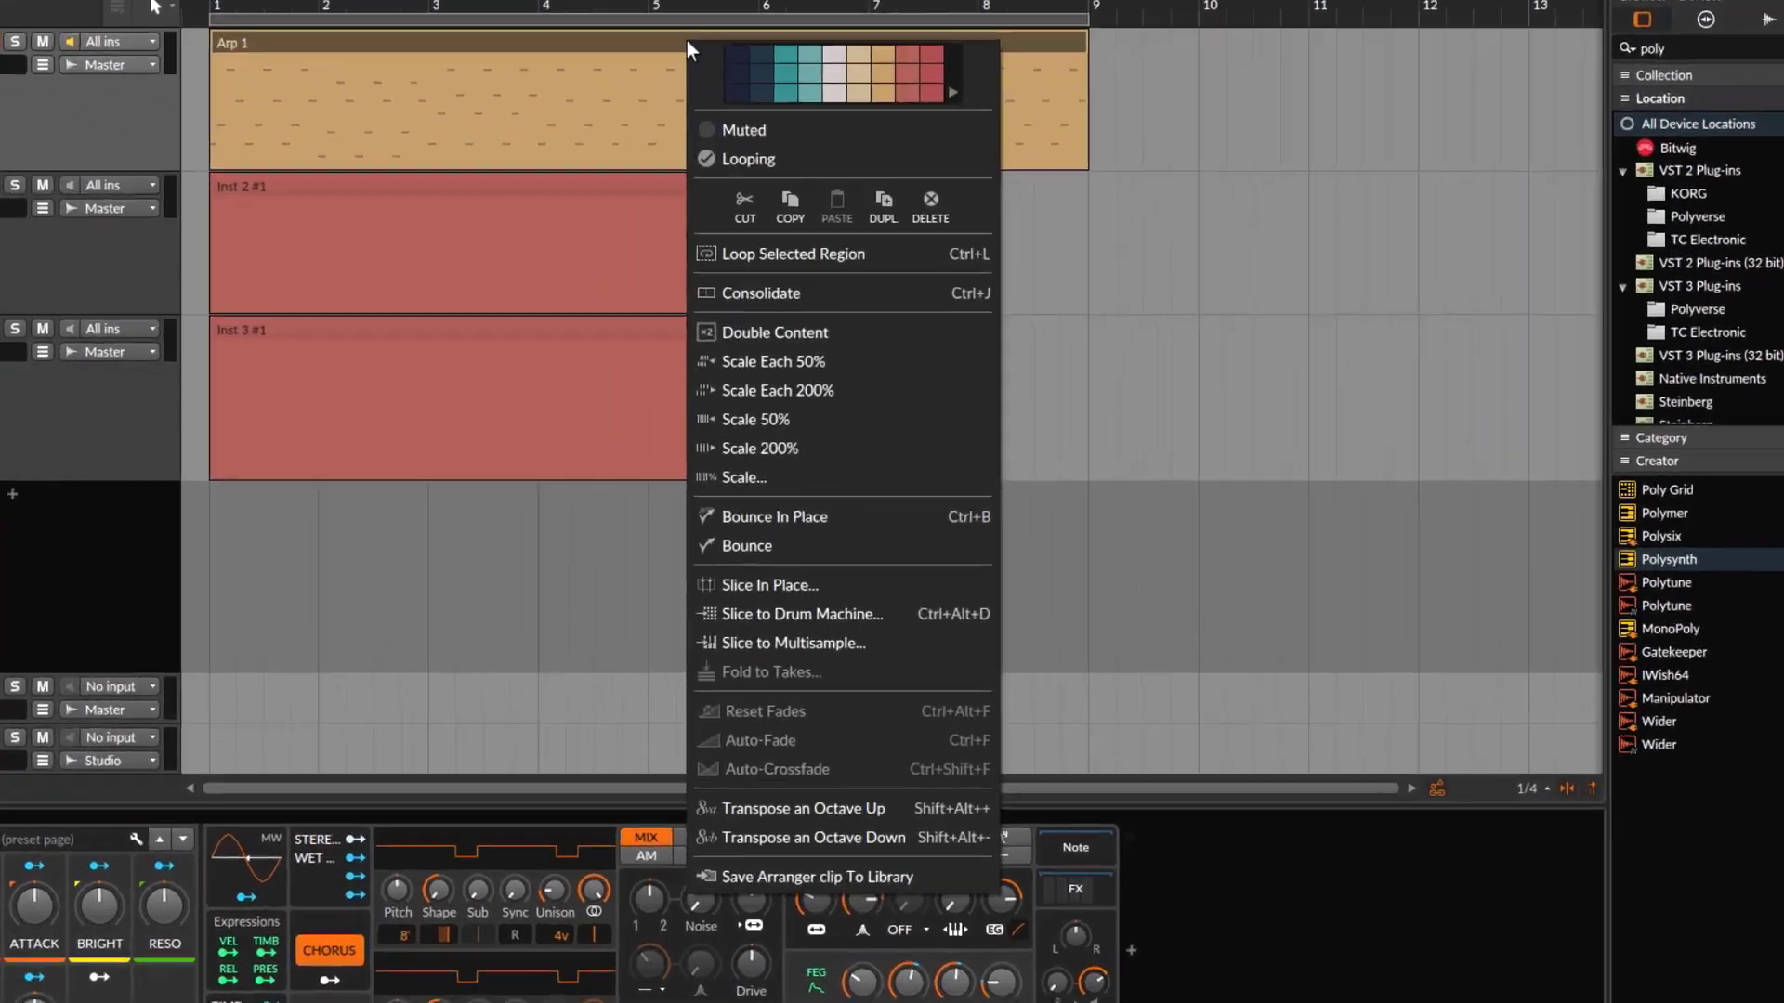
- Compare the Pre-FX, Pre-Fader and Post-Fader bounce sources for the Arp 1 clip, closing the dialog without bouncing
{"action": "left_click", "coordinate": [722, 525]}
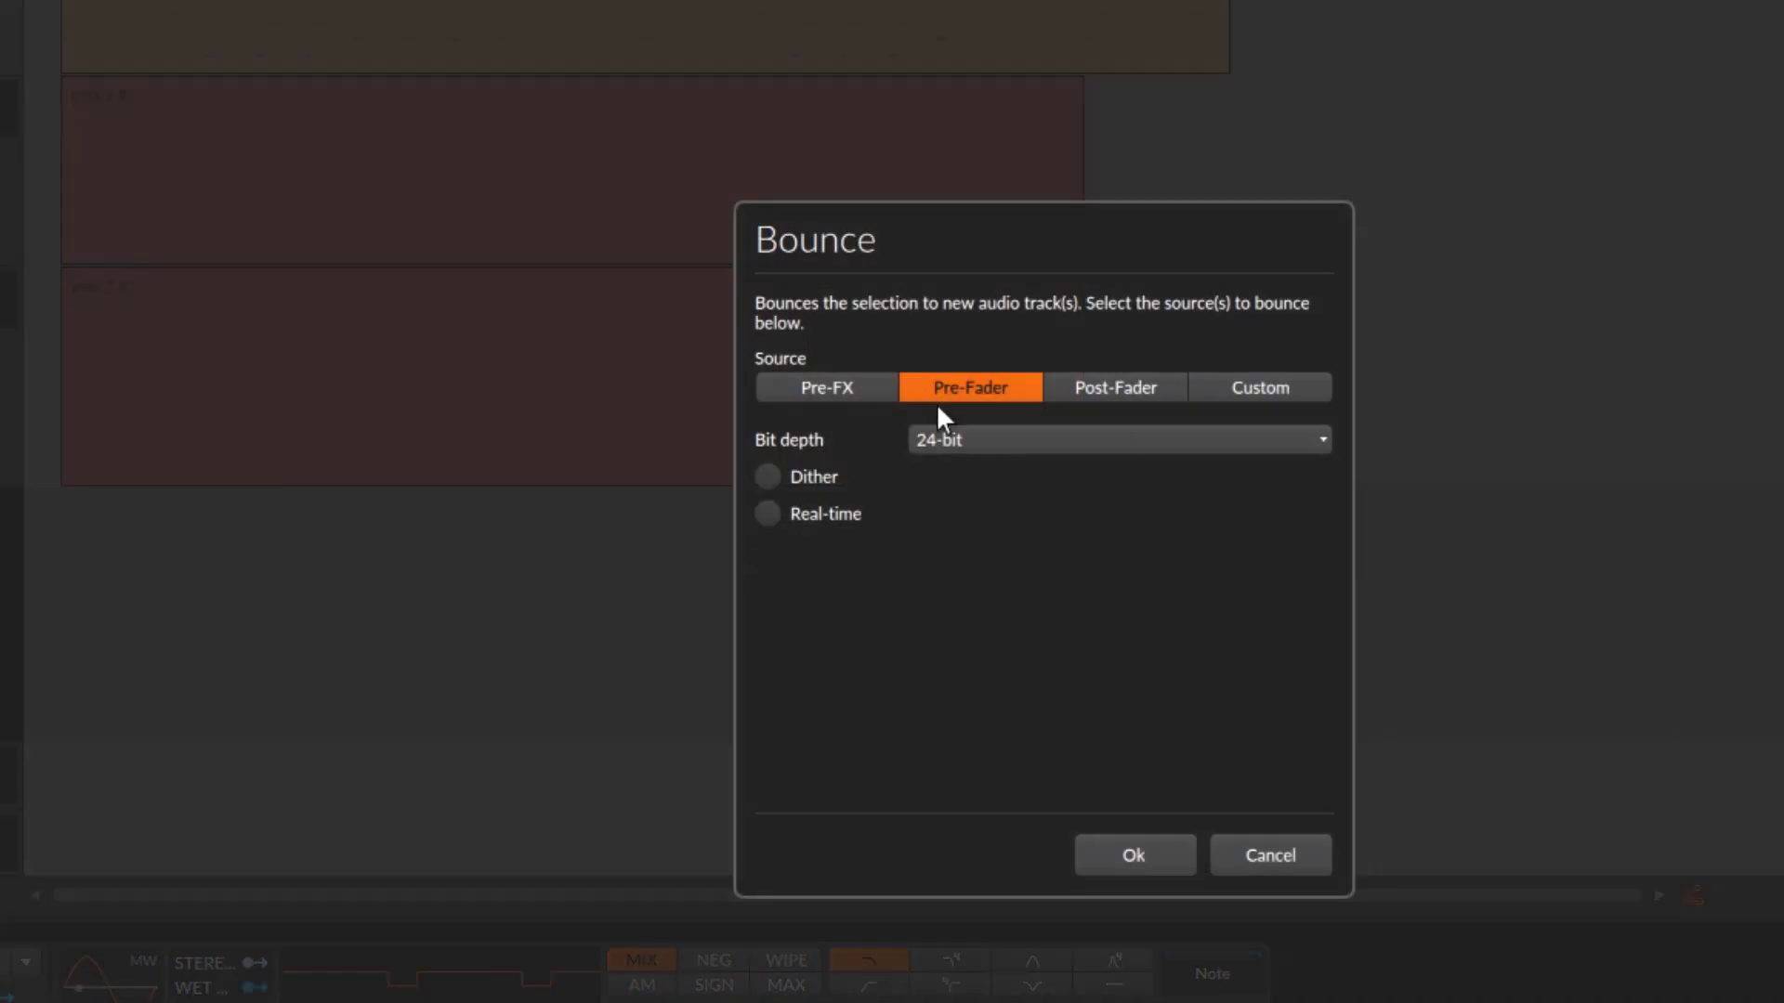
{"action": "left_click", "coordinate": [823, 387]}
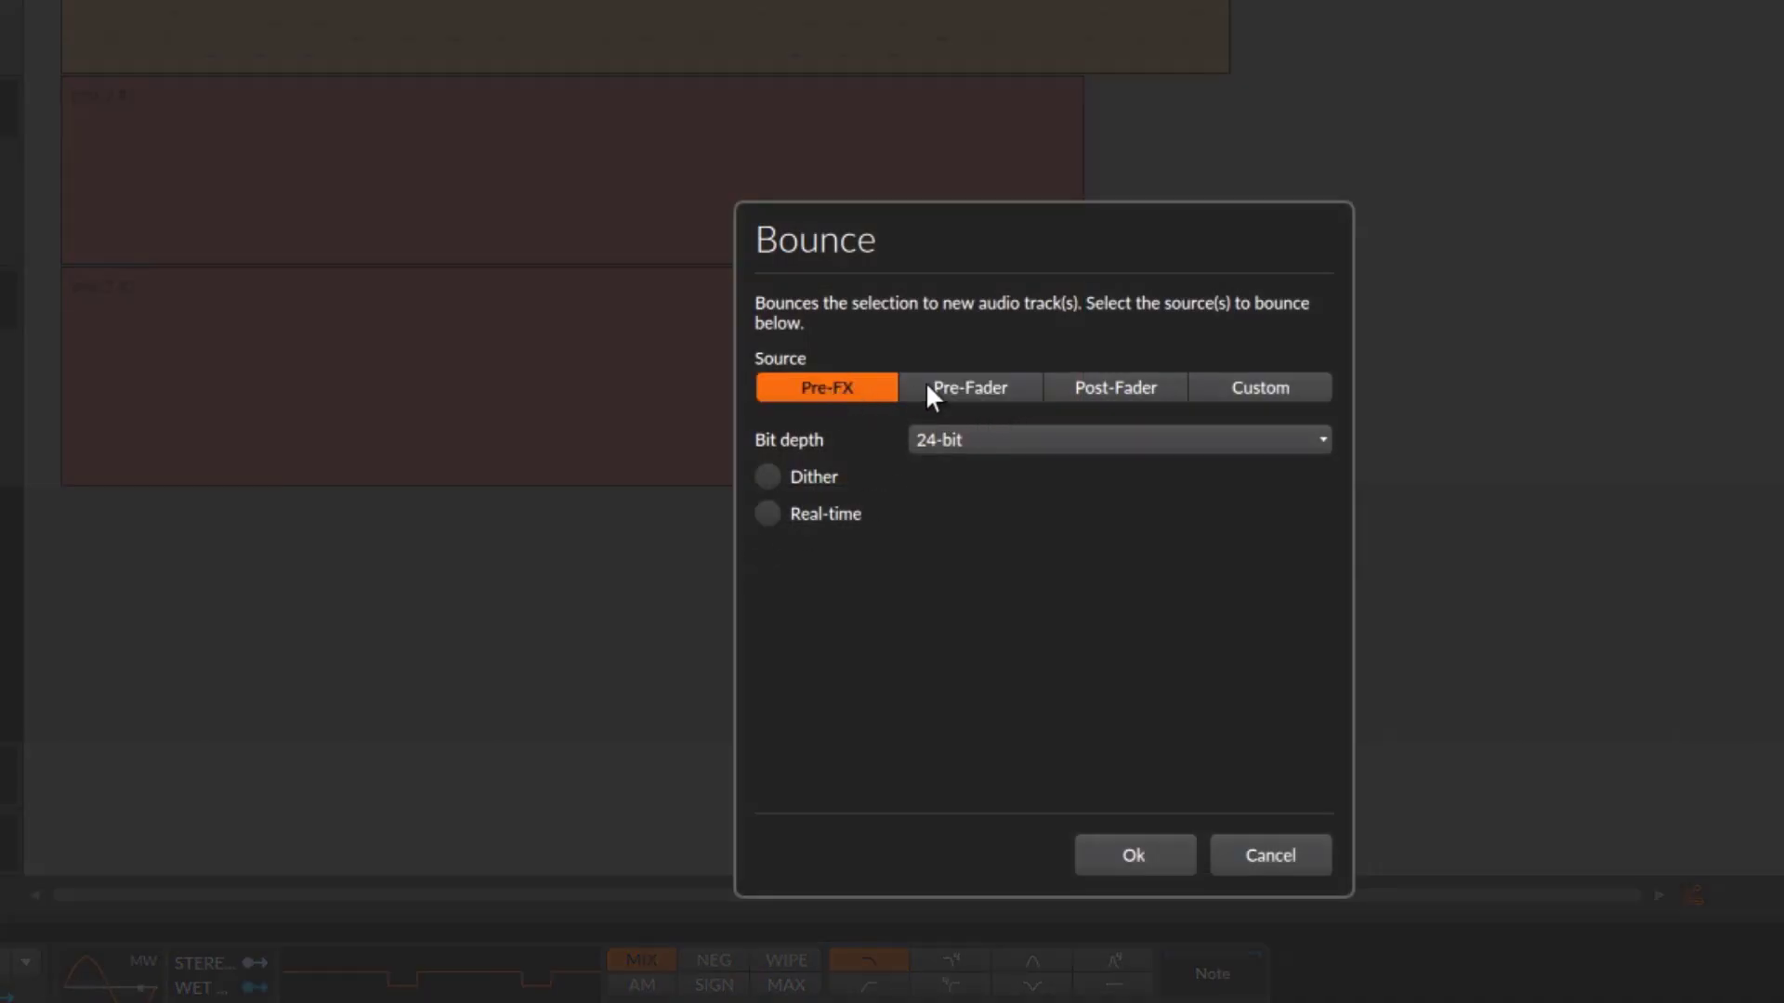
{"action": "left_click", "coordinate": [931, 390]}
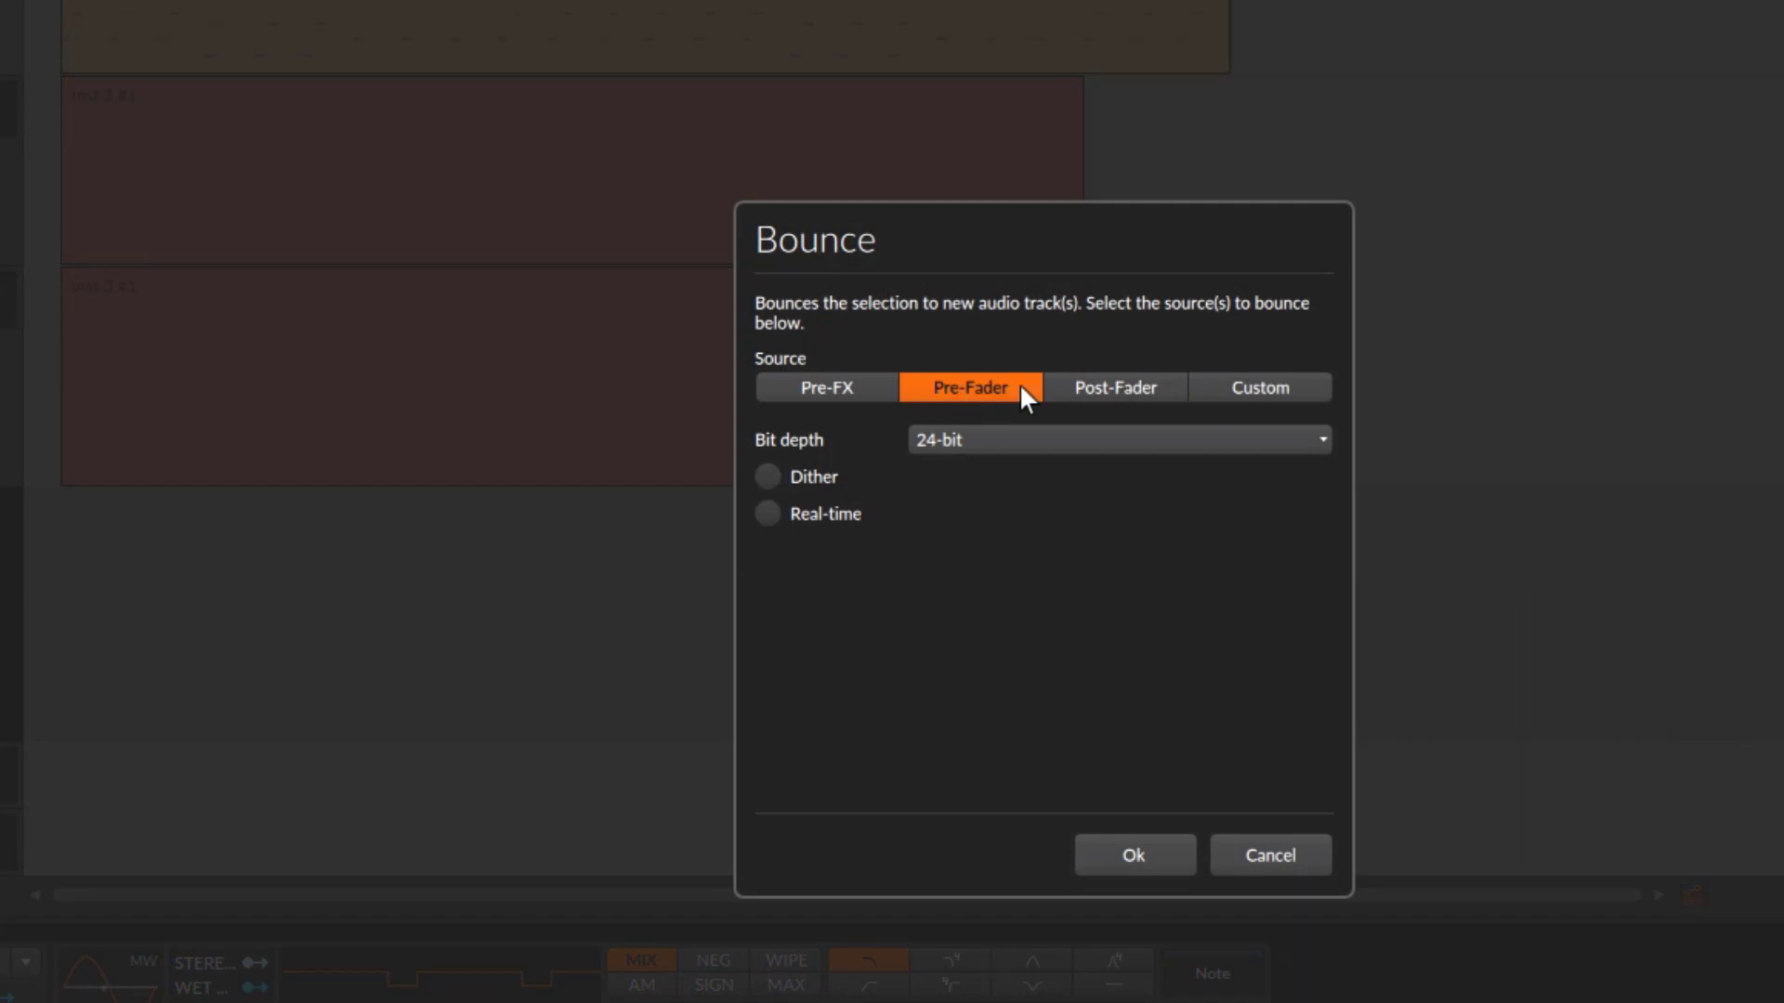
{"action": "left_click", "coordinate": [1096, 391]}
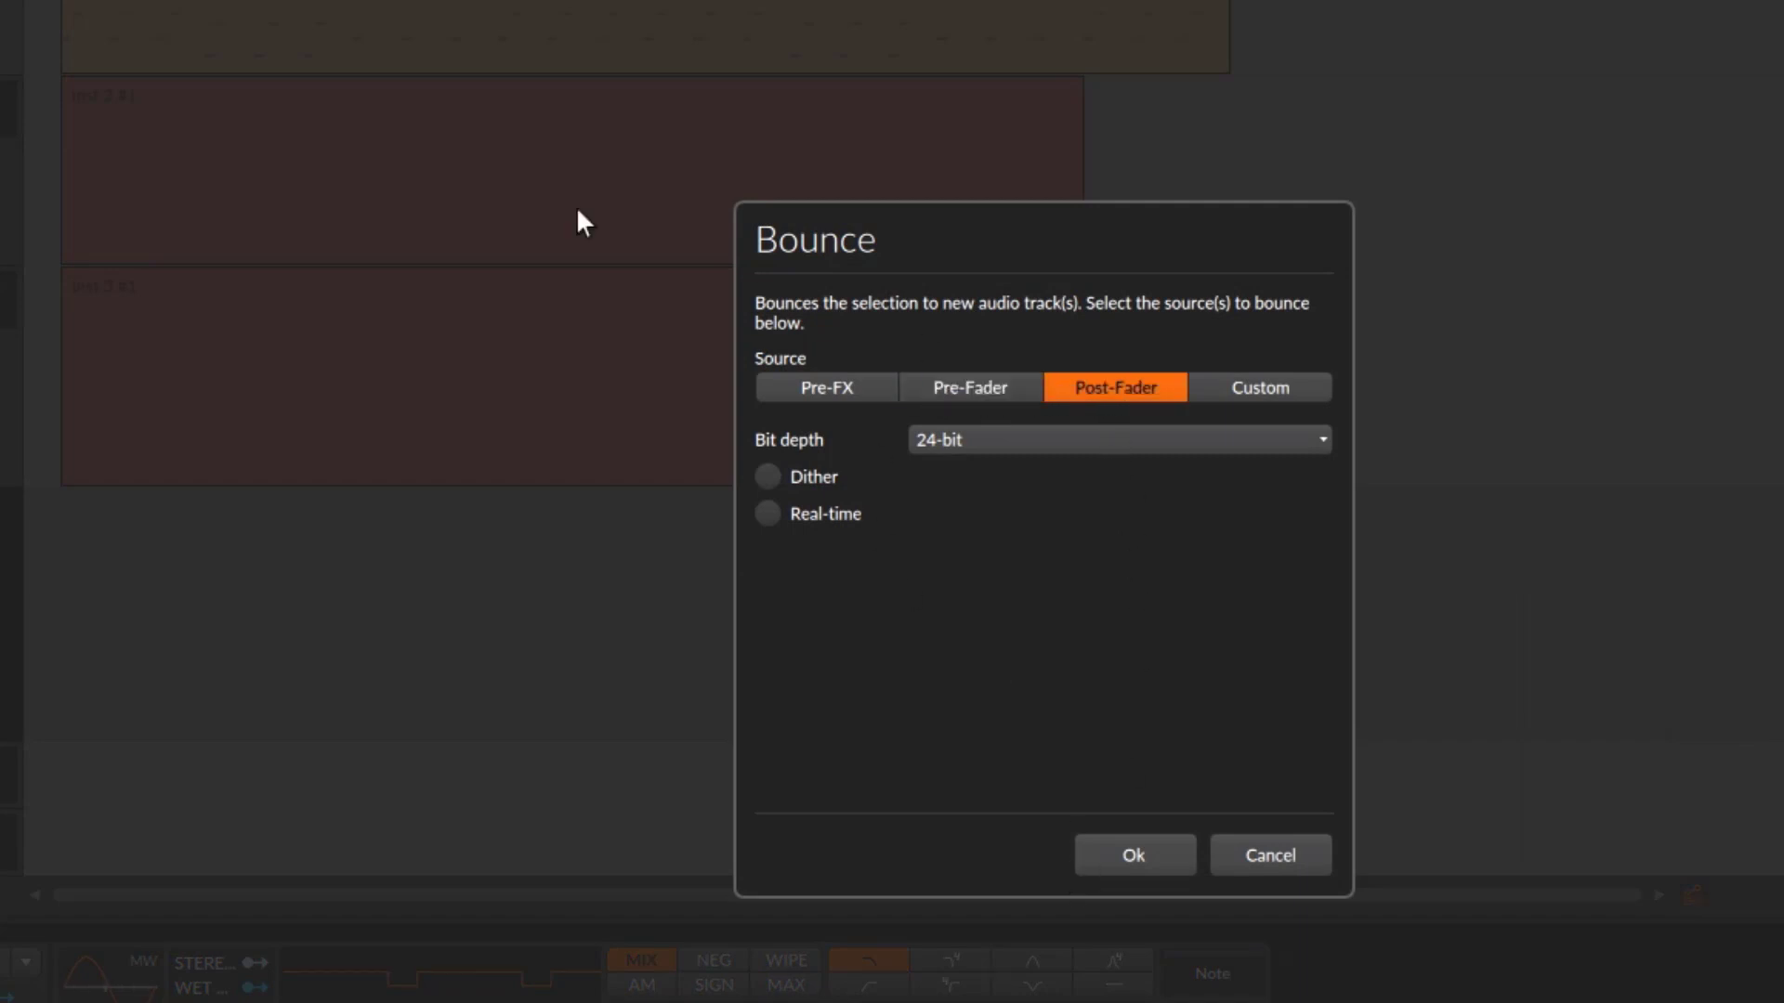
{"action": "left_click", "coordinate": [1326, 867]}
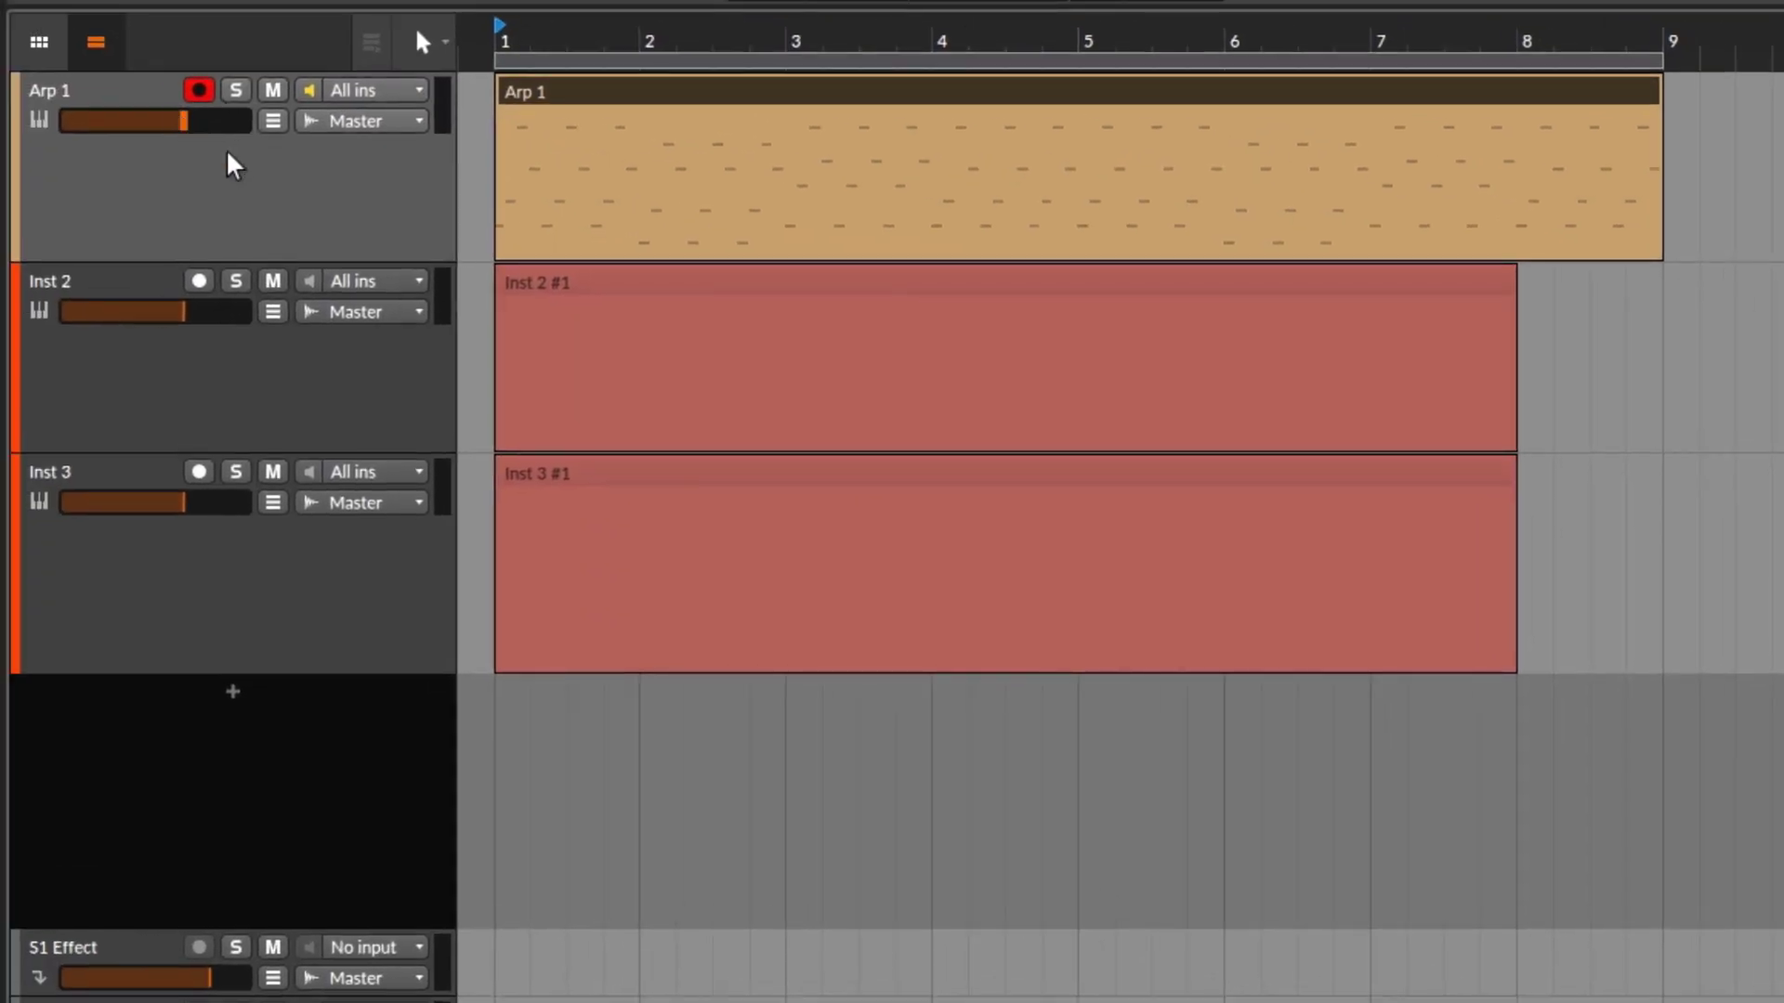
- Bounce the Arp 1 clip to a new audio track with Post-Fader source and 24-bit depth, and enlarge the new track's height
{"action": "right_click", "coordinate": [943, 105]}
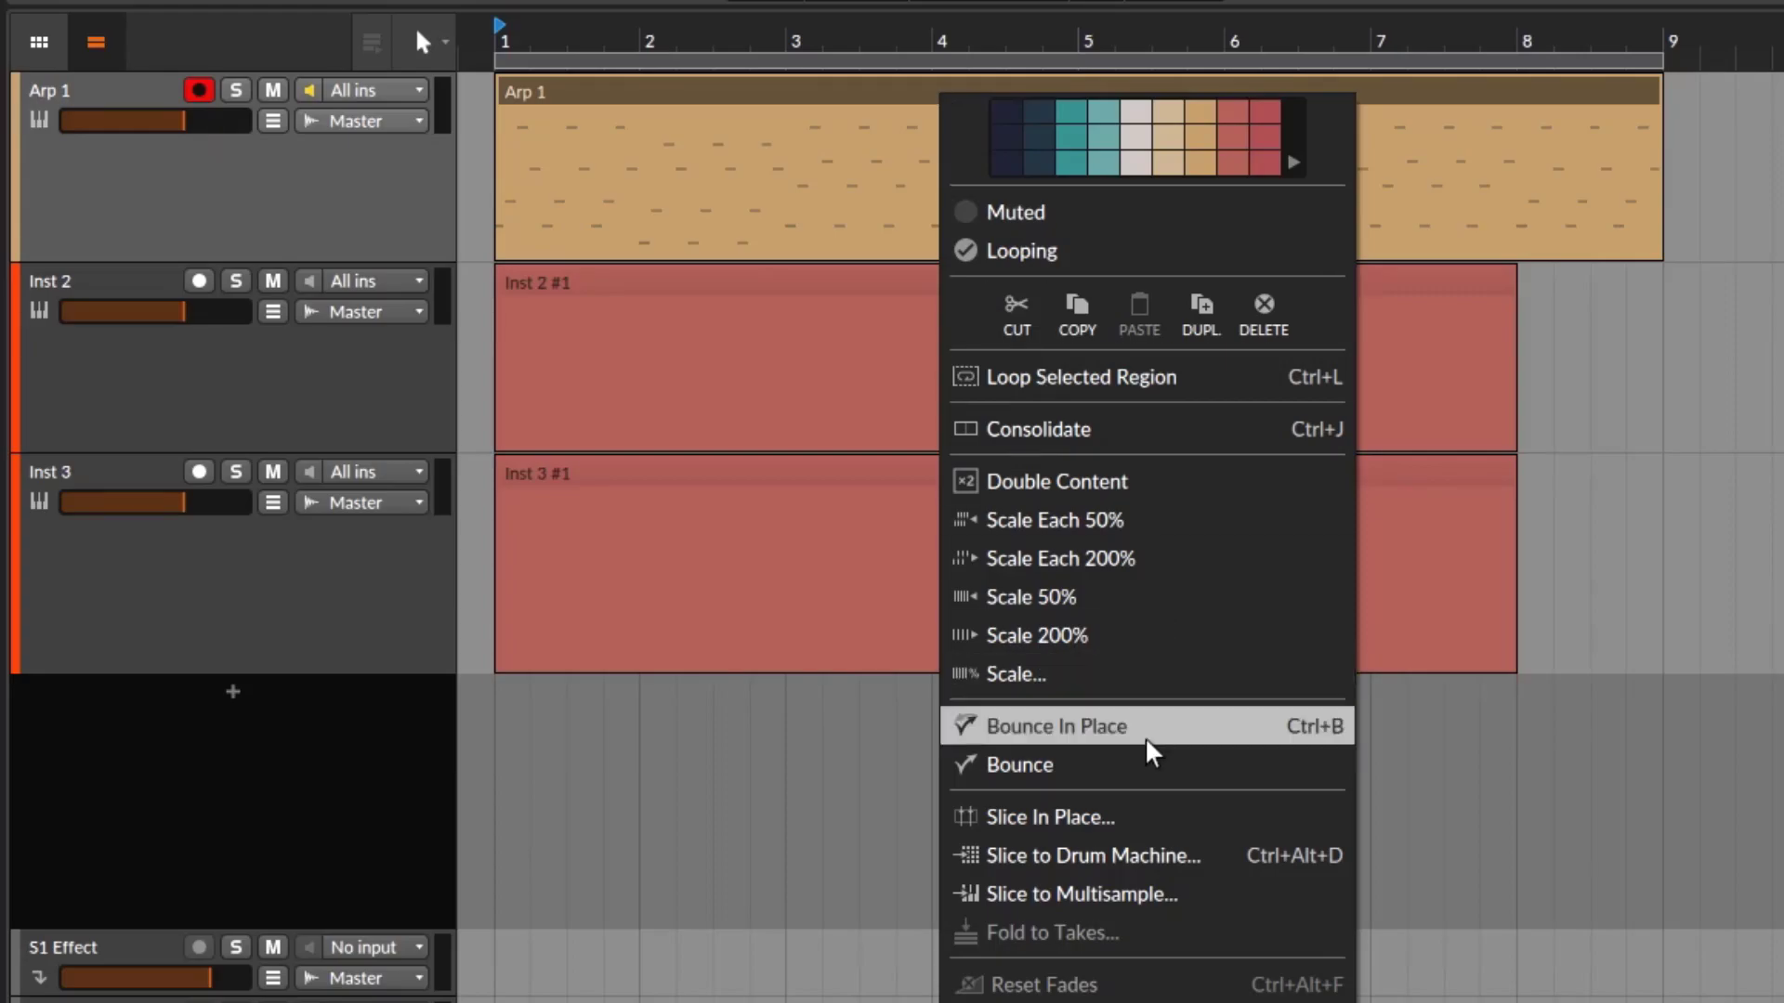
{"action": "left_click", "coordinate": [1148, 766]}
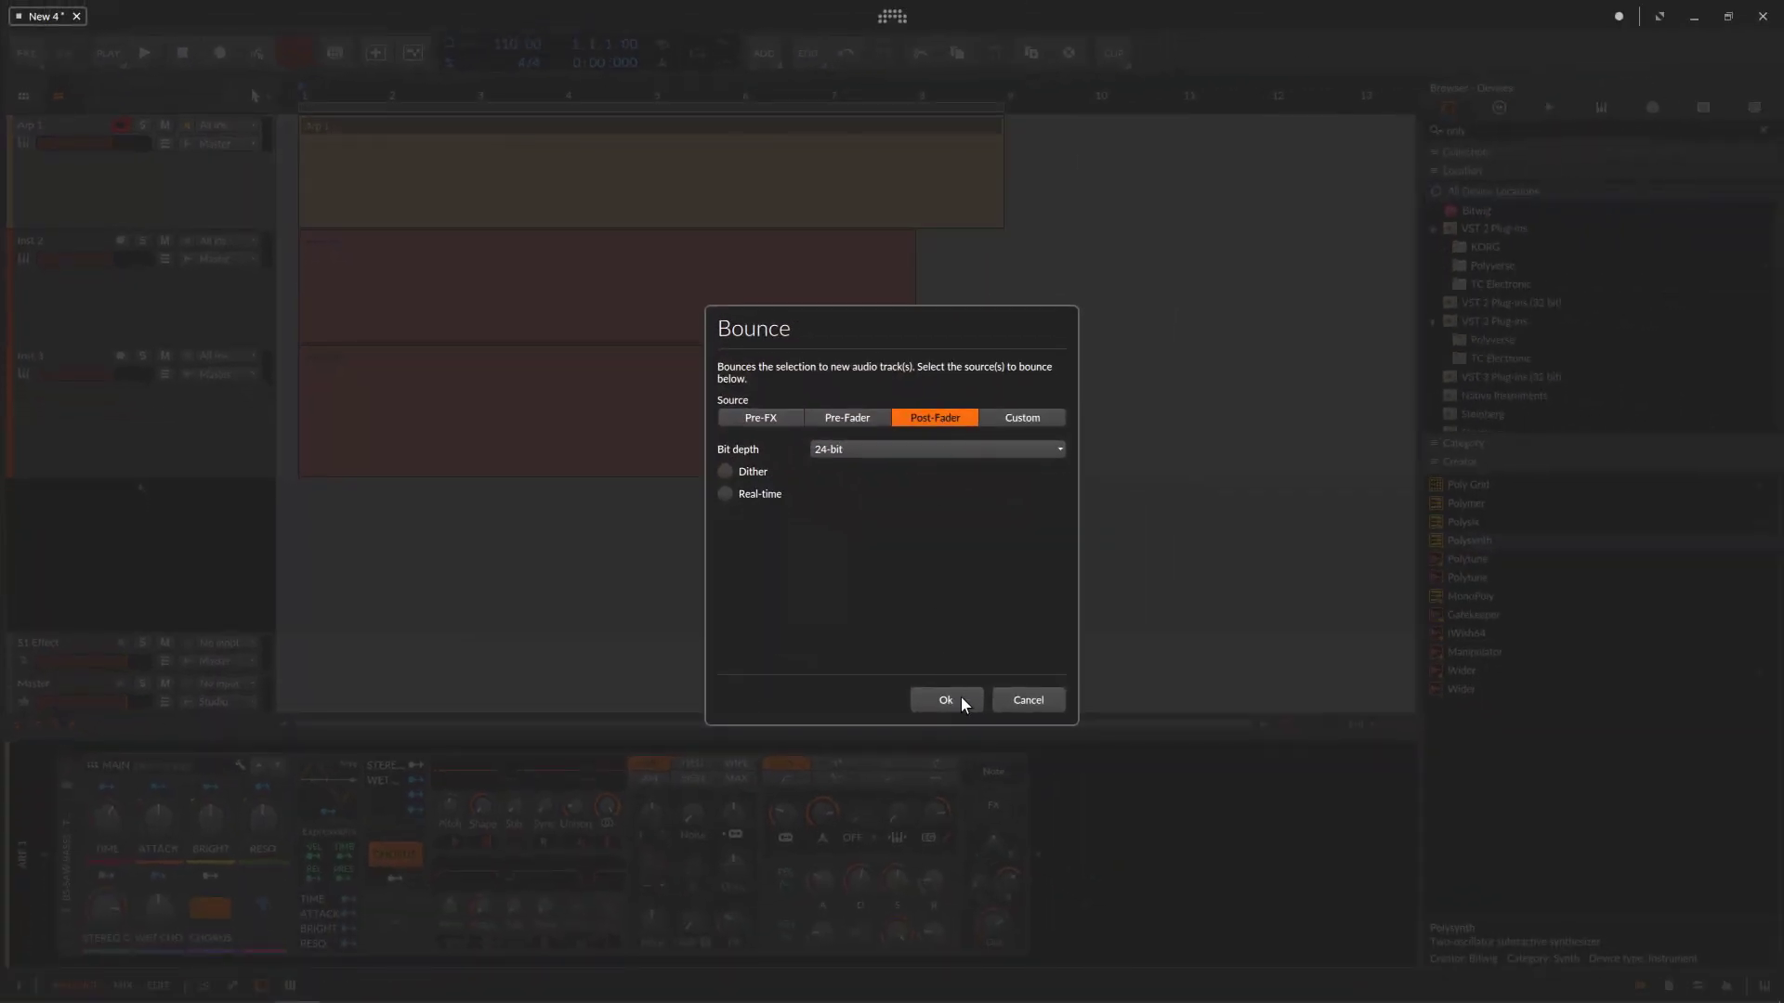
{"action": "left_click", "coordinate": [945, 699]}
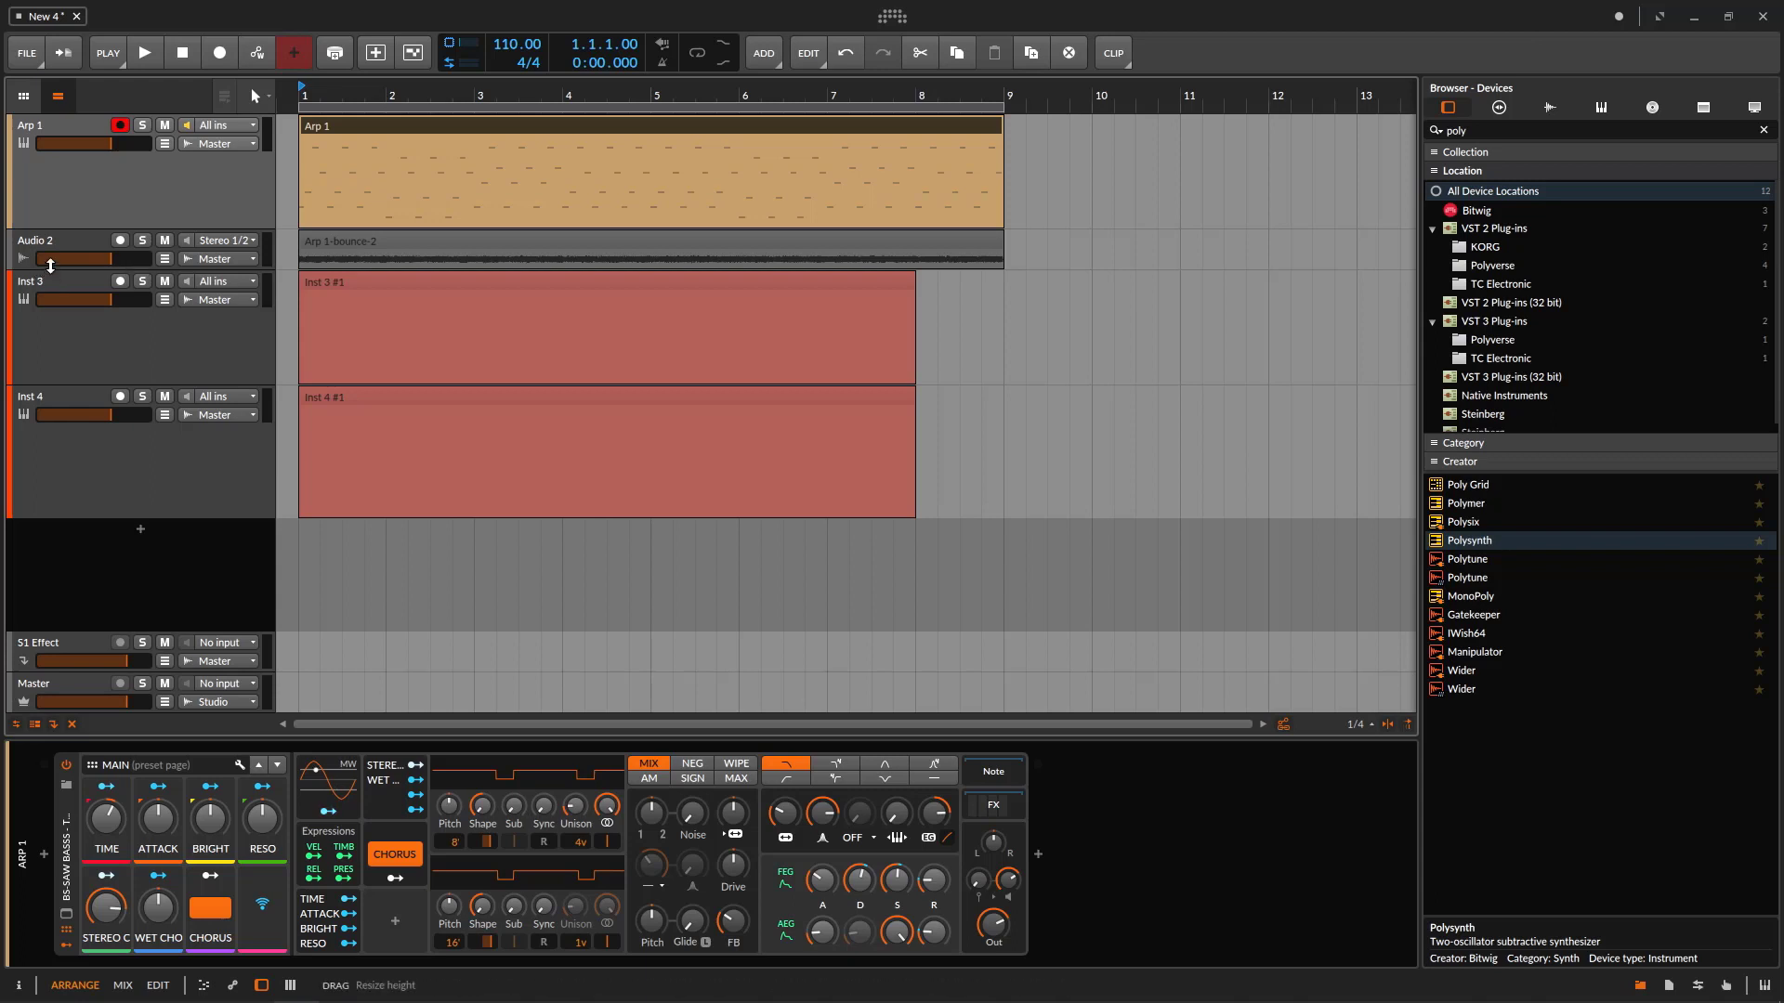
{"action": "left_click_drag", "start_coordinate": [50, 268], "coordinate": [52, 324]}
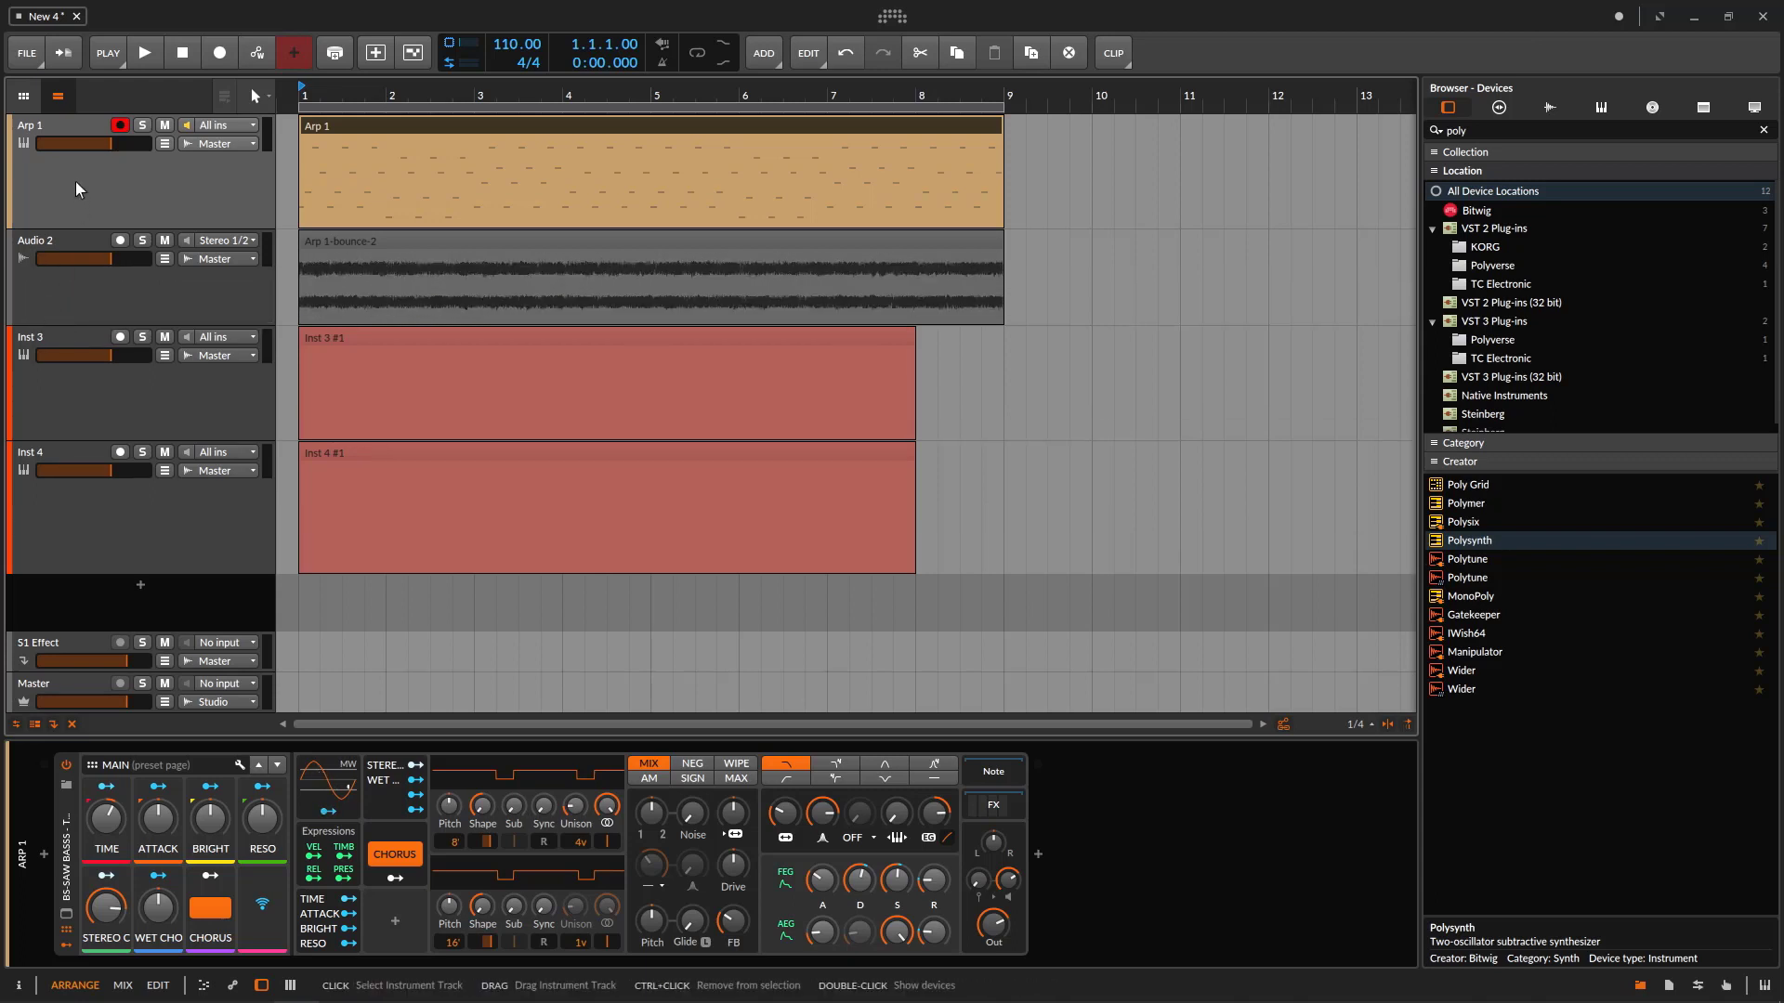
- Play the Arp 1 track and the bounced Audio 2 track soloed one after the other to compare them, leaving both unsoloed
{"action": "left_click", "coordinate": [142, 125]}
{"action": "key", "text": "space"}
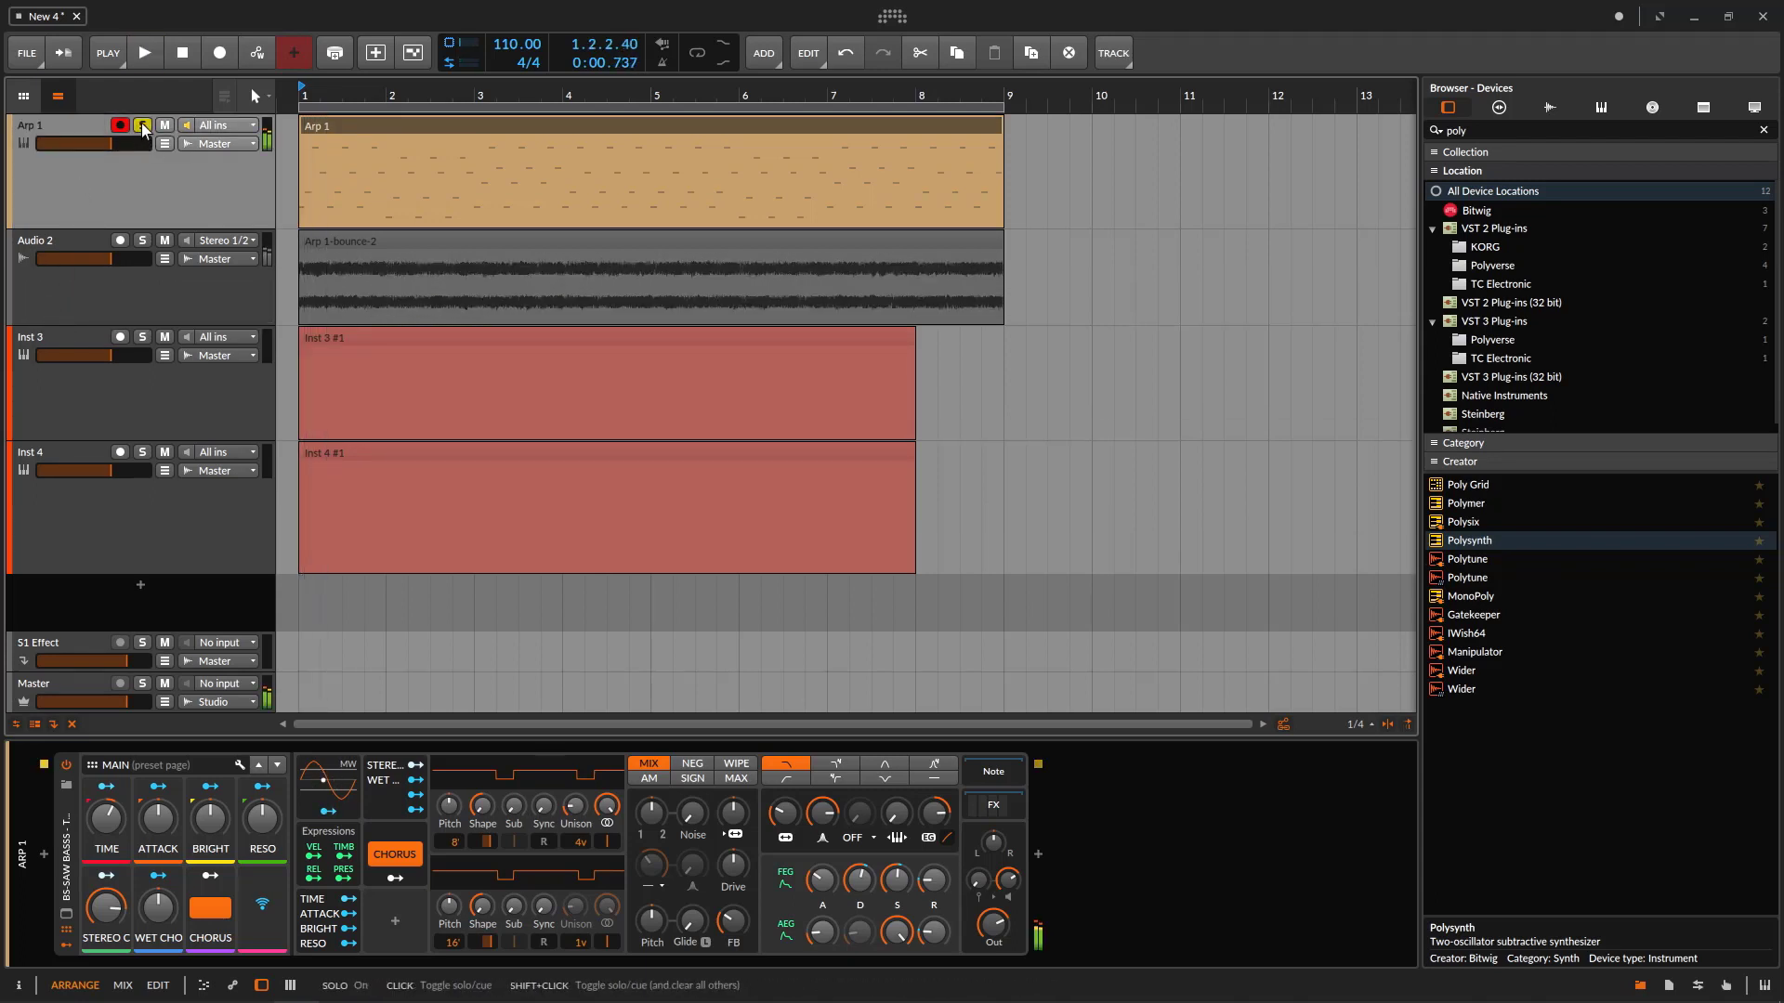
{"action": "left_click", "coordinate": [143, 125]}
{"action": "left_click", "coordinate": [143, 241]}
{"action": "key", "text": "space"}
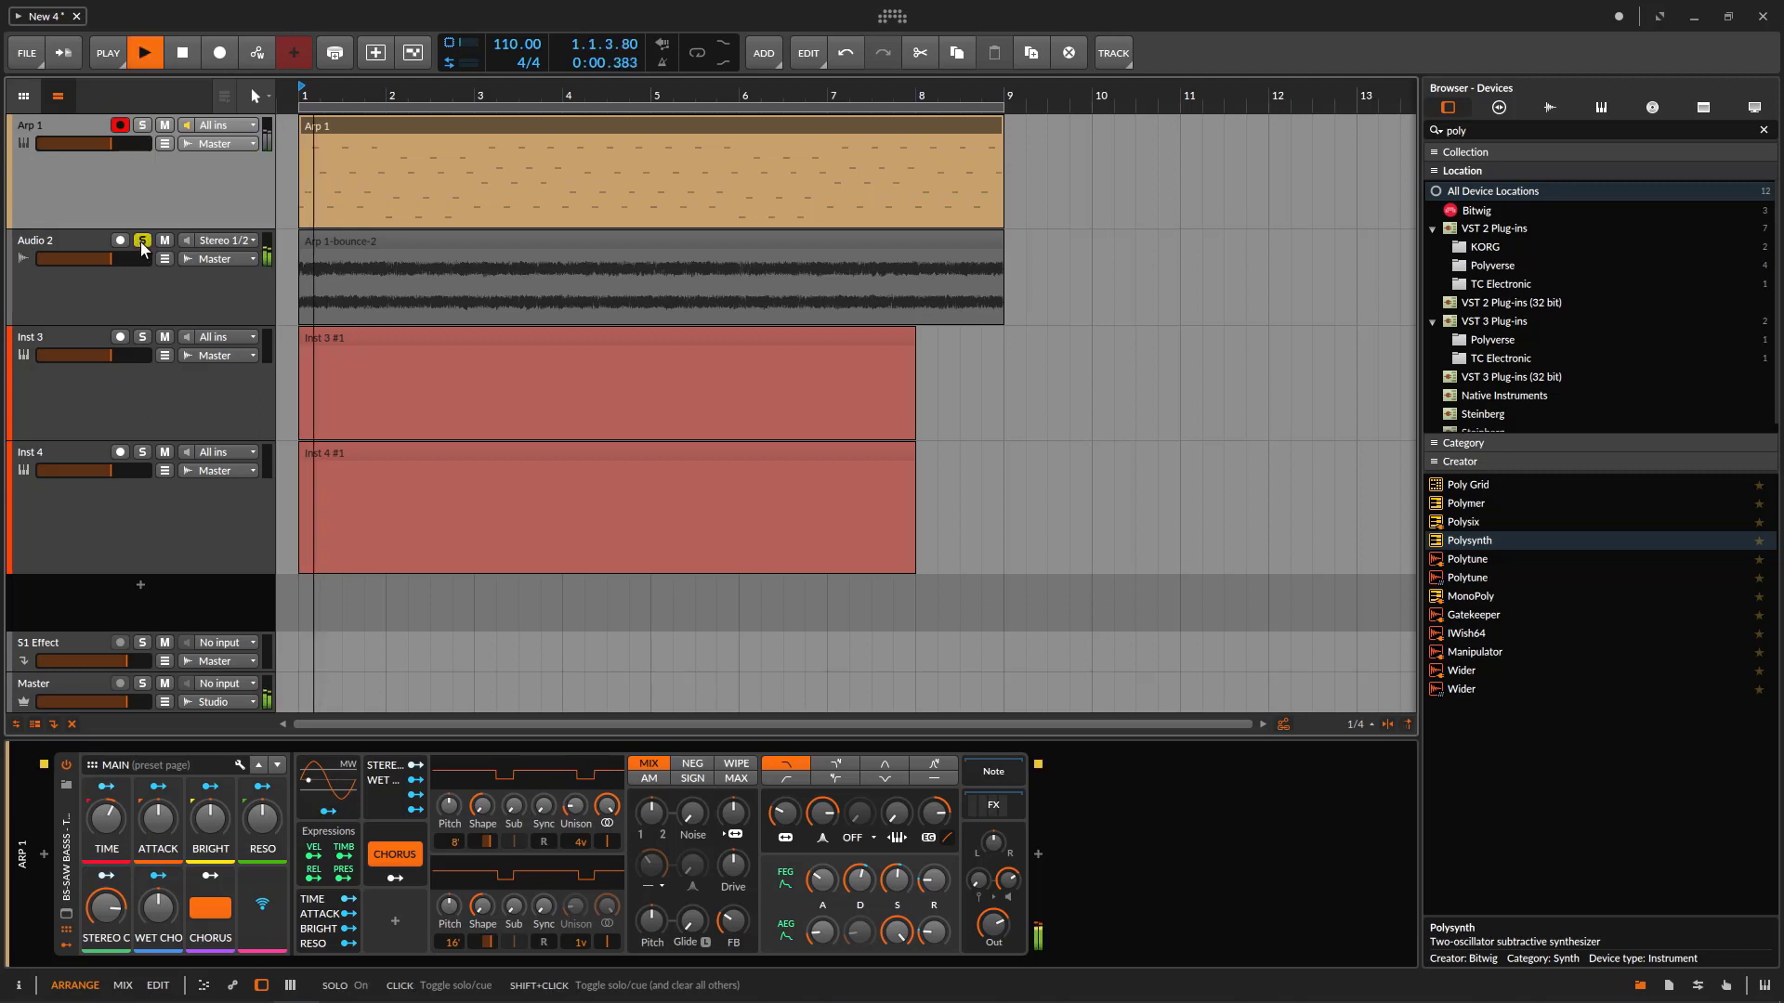
{"action": "left_click_drag", "start_coordinate": [118, 260], "coordinate": [118, 260]}
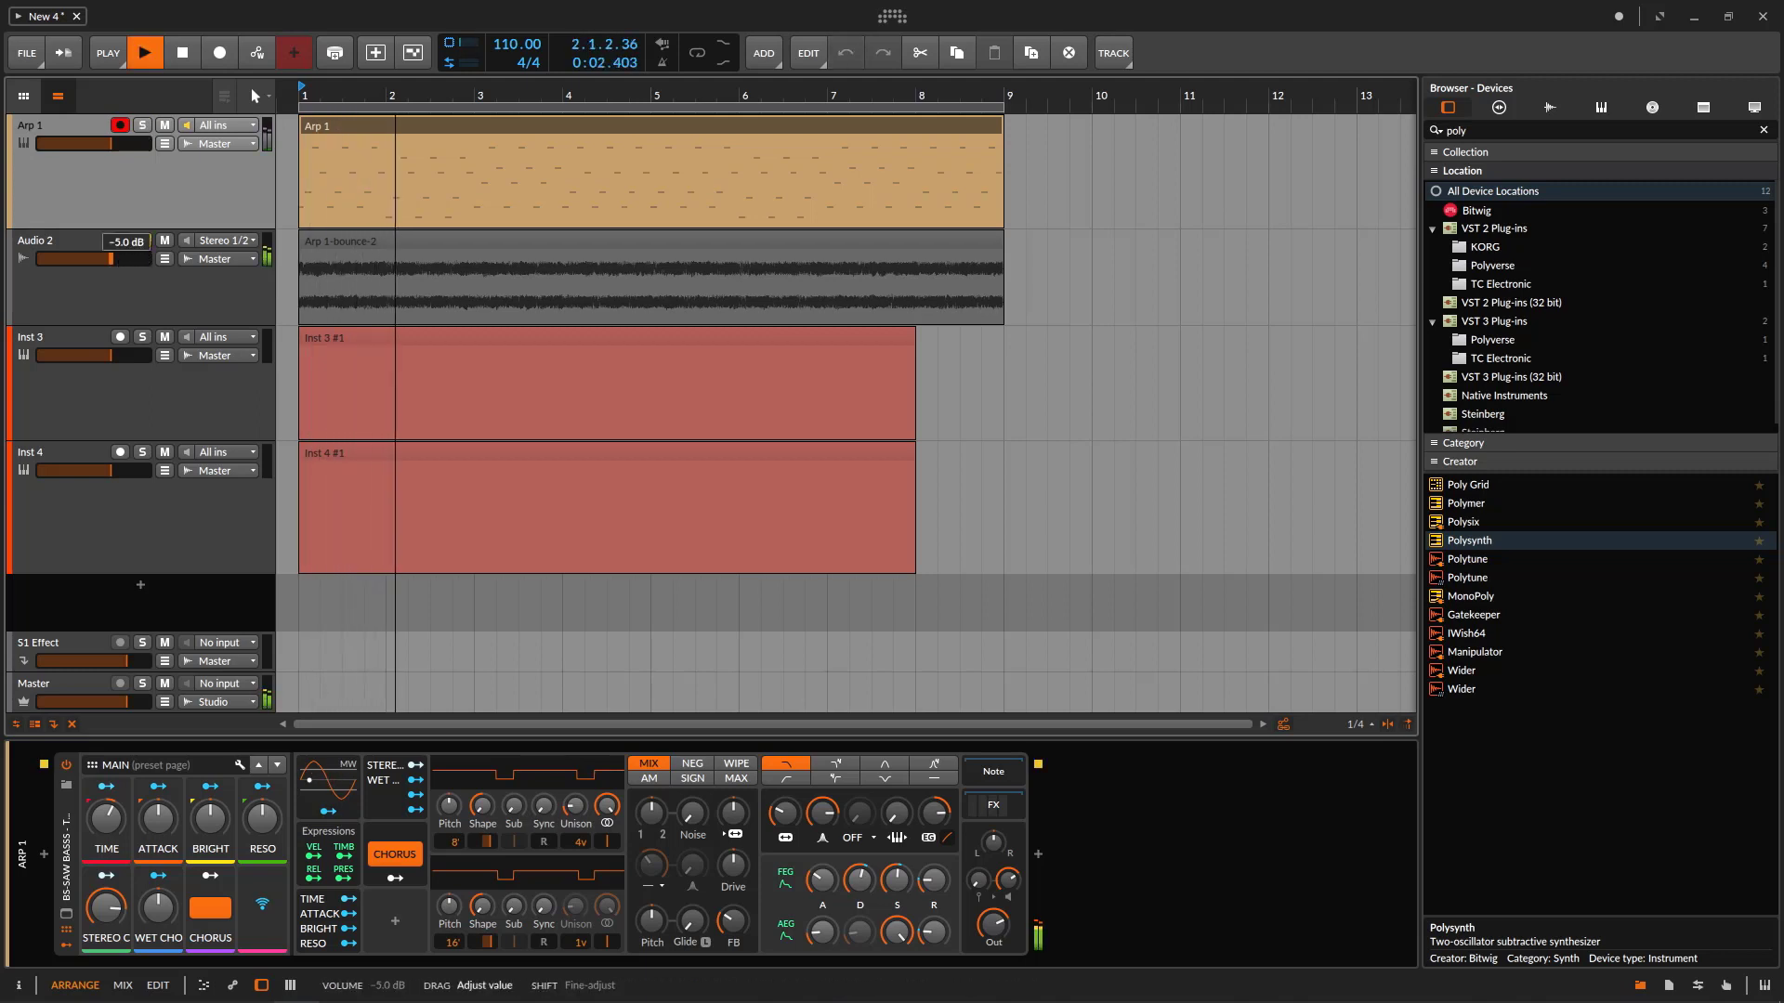
{"action": "key", "text": "space"}
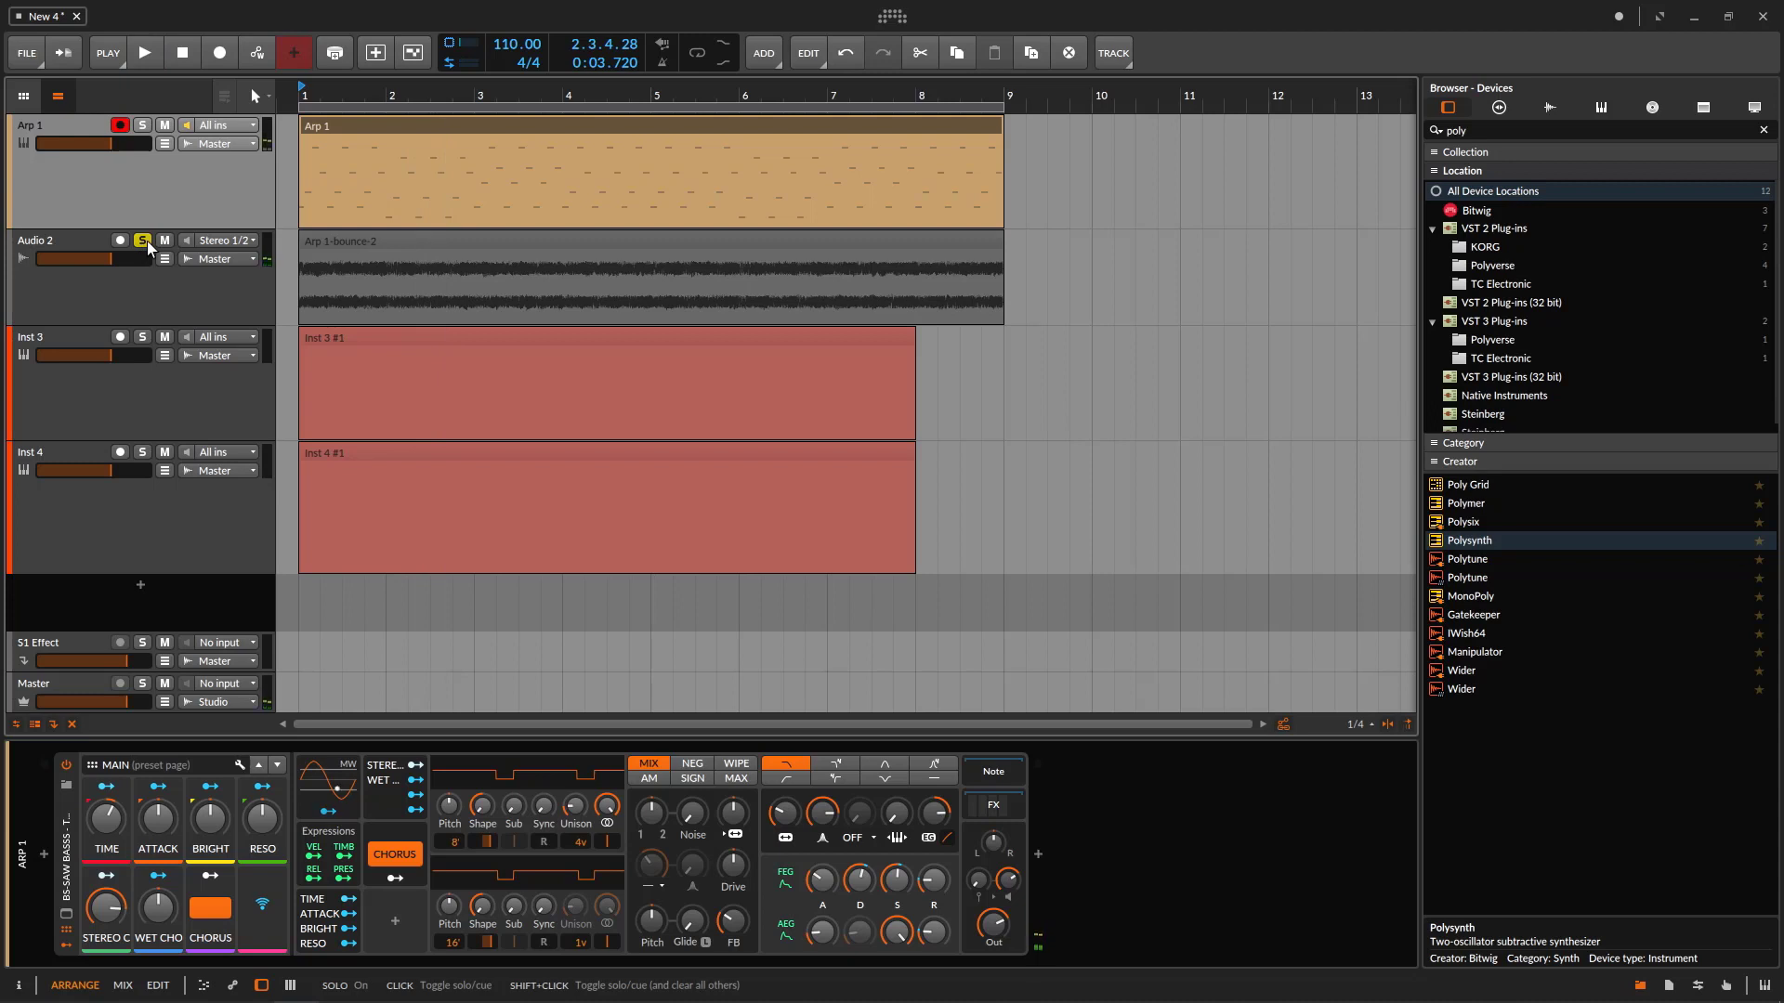
{"action": "left_click", "coordinate": [142, 240]}
- Reduce the height of the Arp 1 track
{"action": "left_click", "coordinate": [222, 296]}
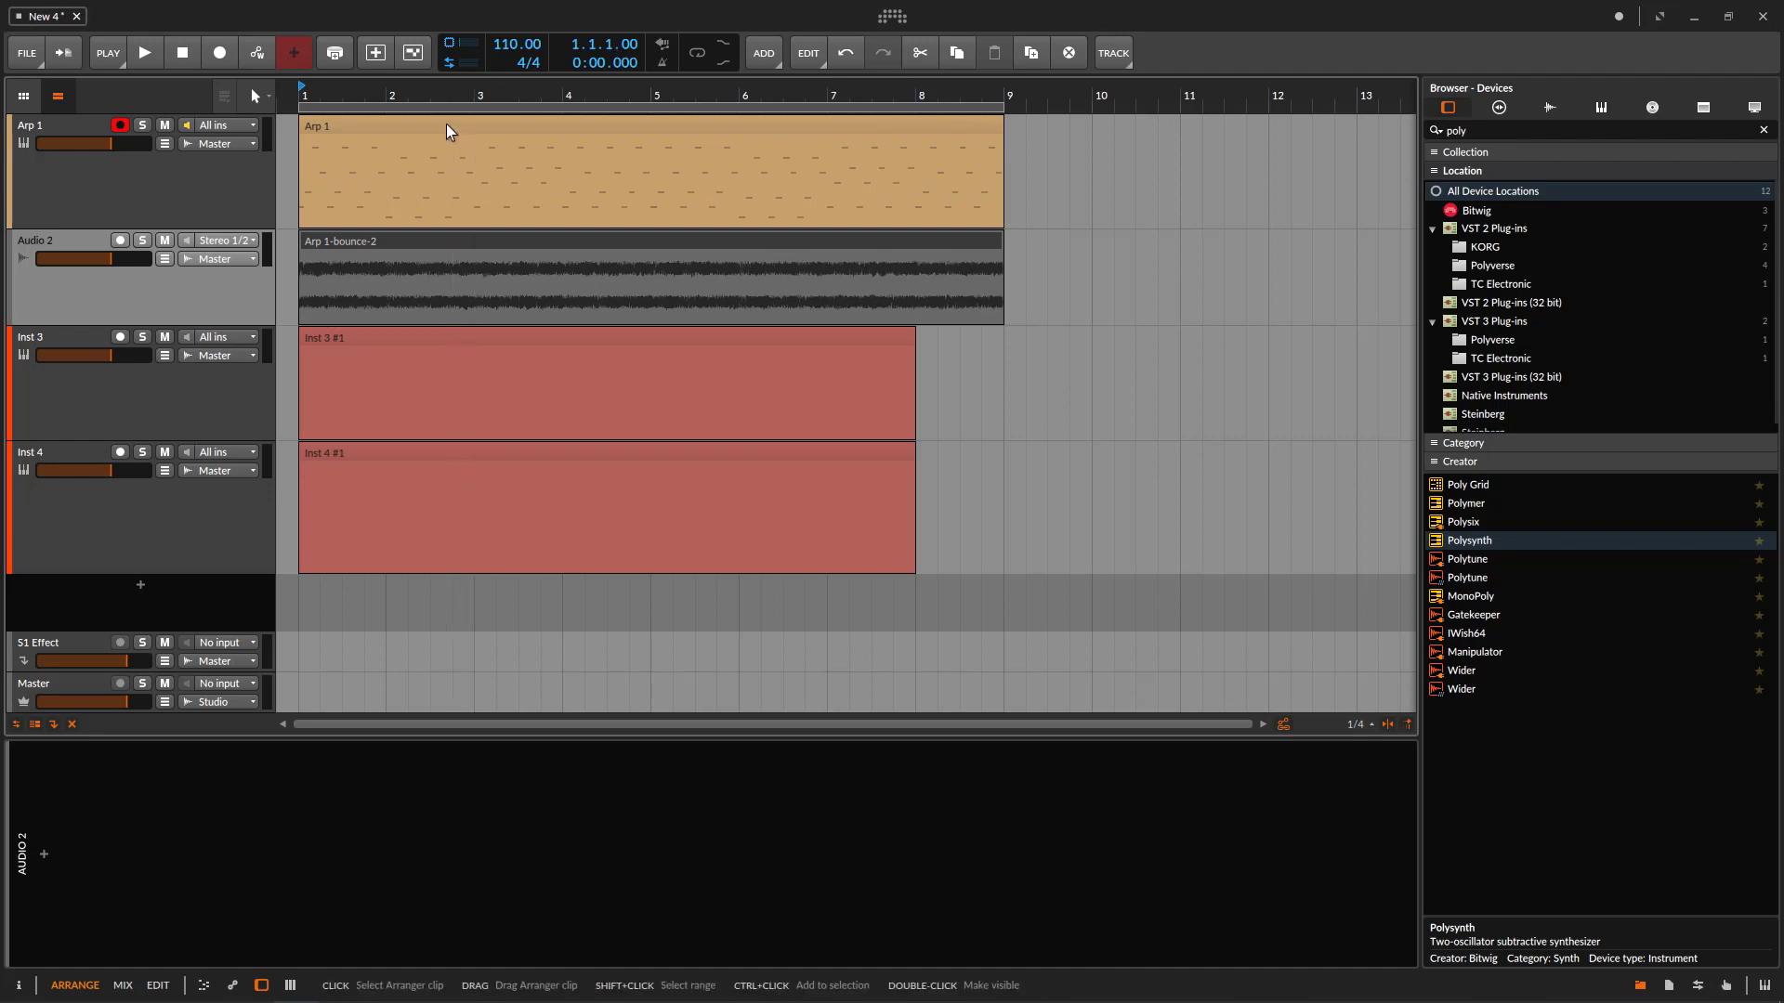
{"action": "left_click", "coordinate": [223, 197]}
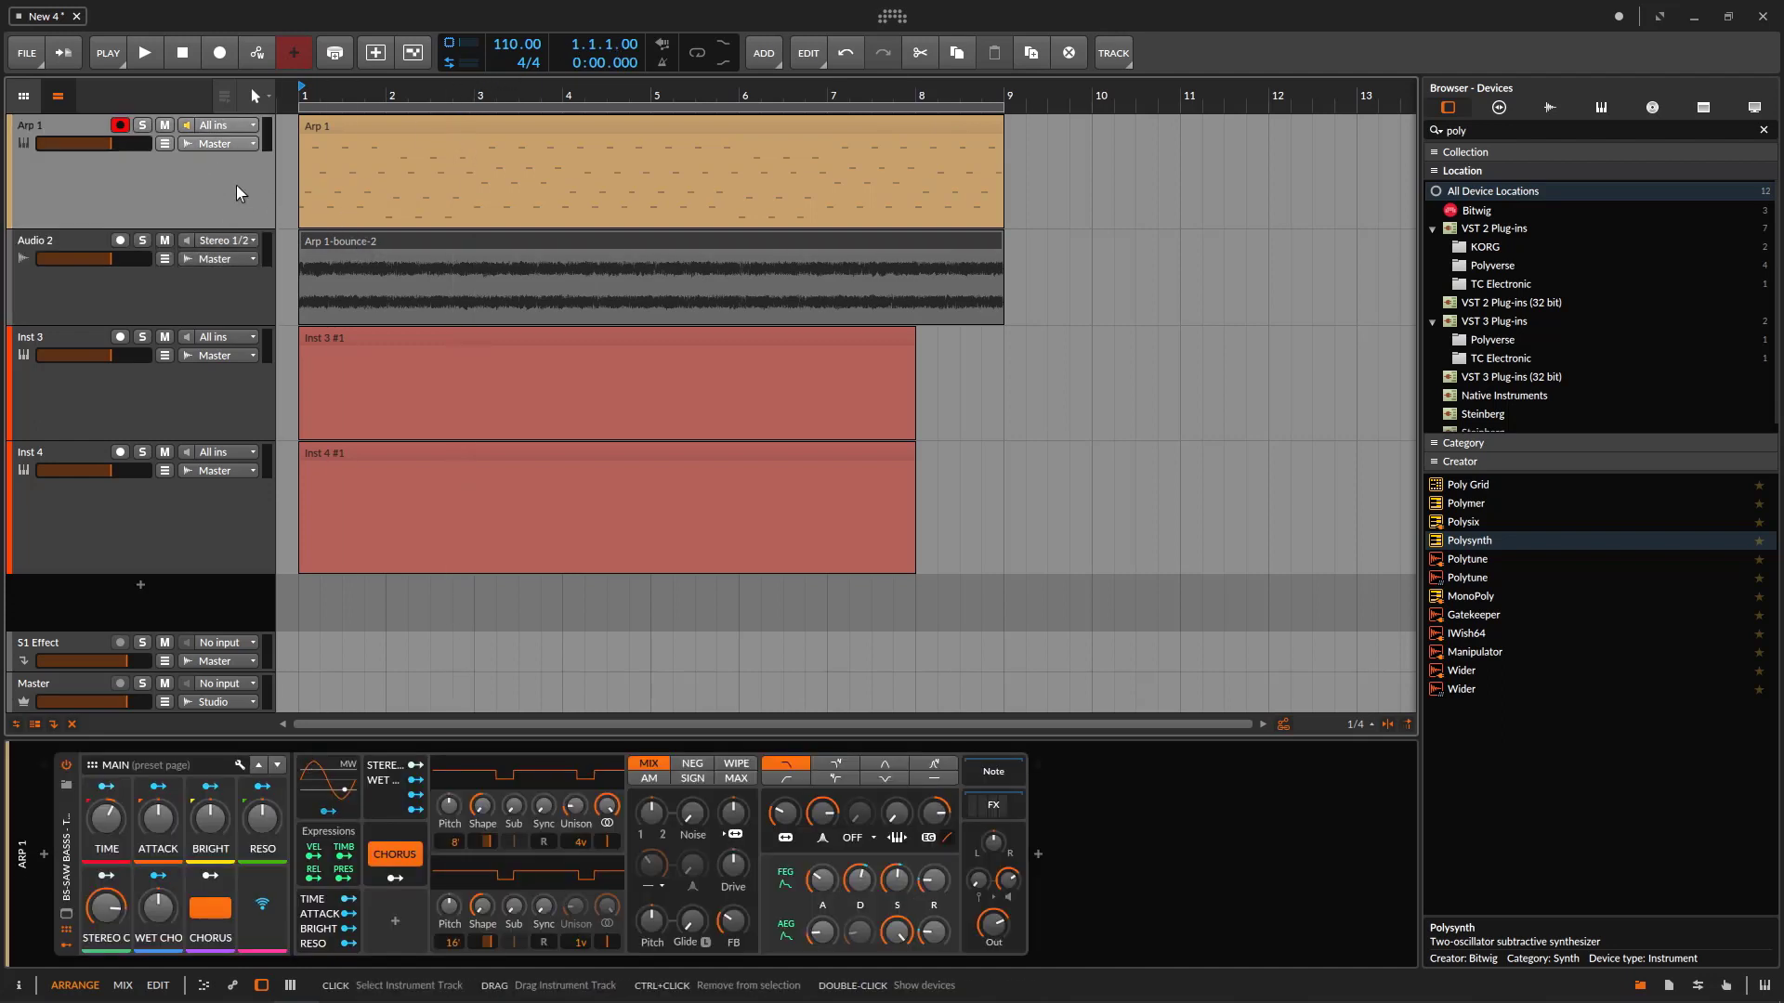
{"action": "left_click_drag", "start_coordinate": [169, 228], "coordinate": [169, 191]}
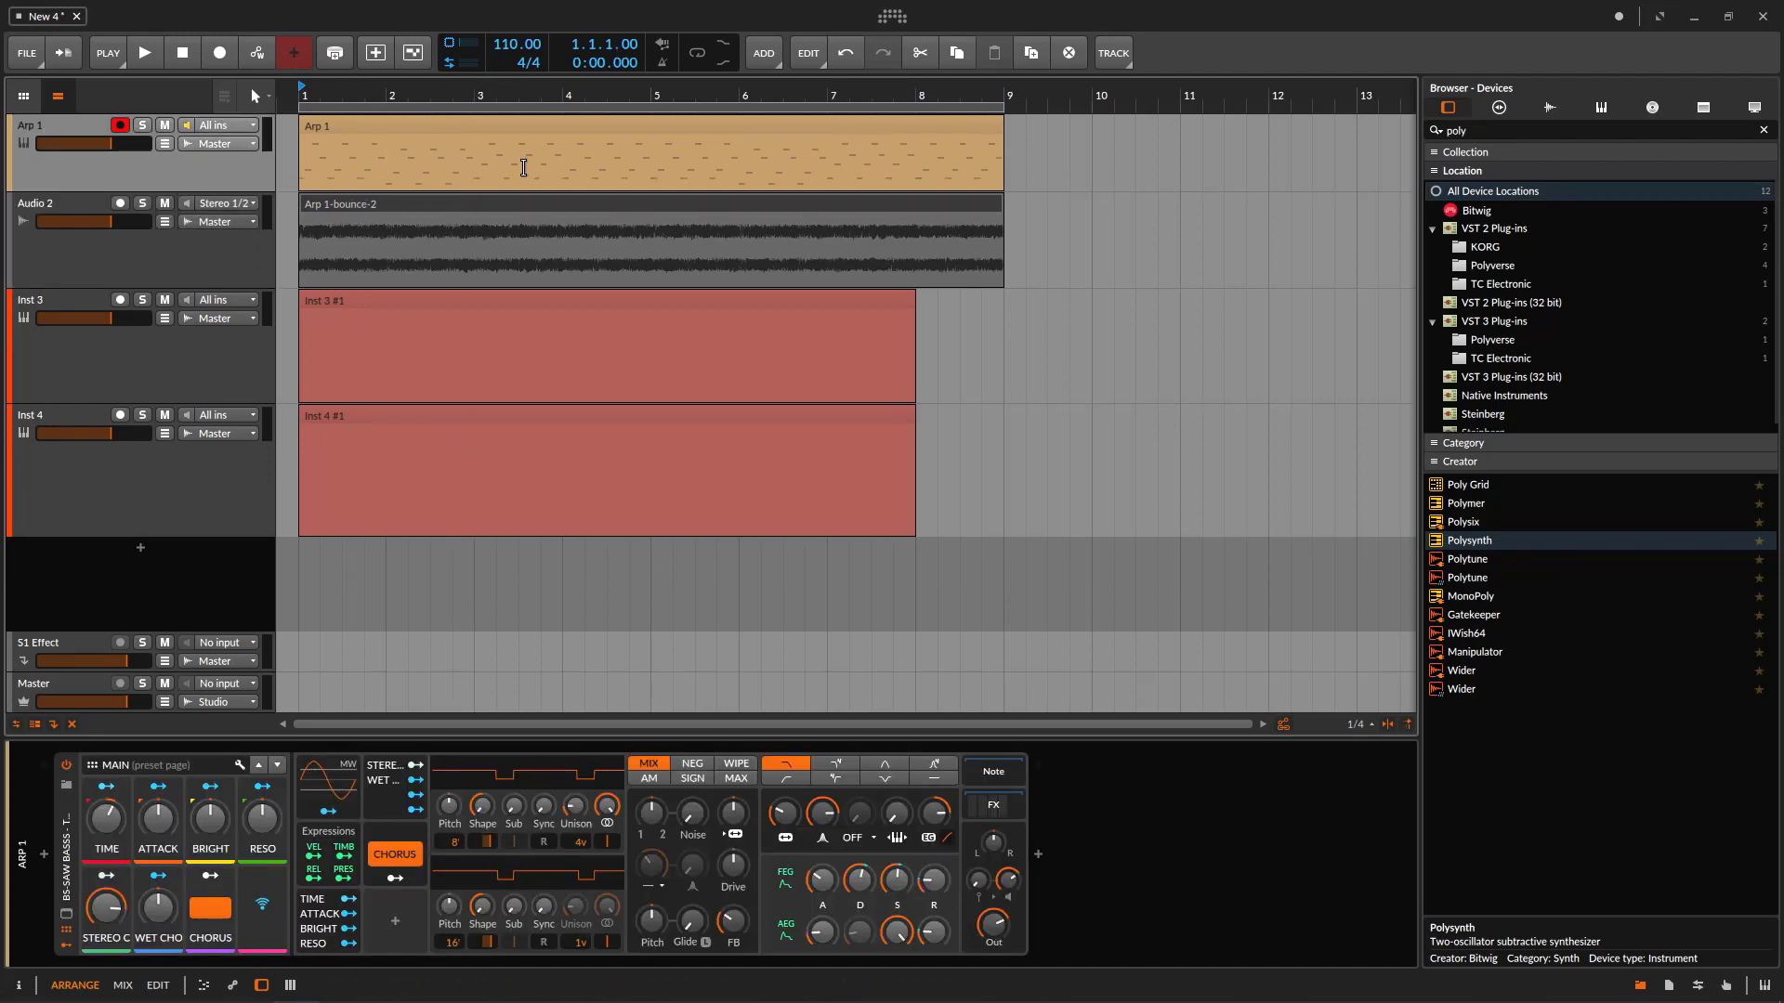
- Show the inspector for the Audio 2 track and give it the same tan colour as the Arp 1 track
{"action": "left_click", "coordinate": [192, 267]}
{"action": "left_click", "coordinate": [19, 985]}
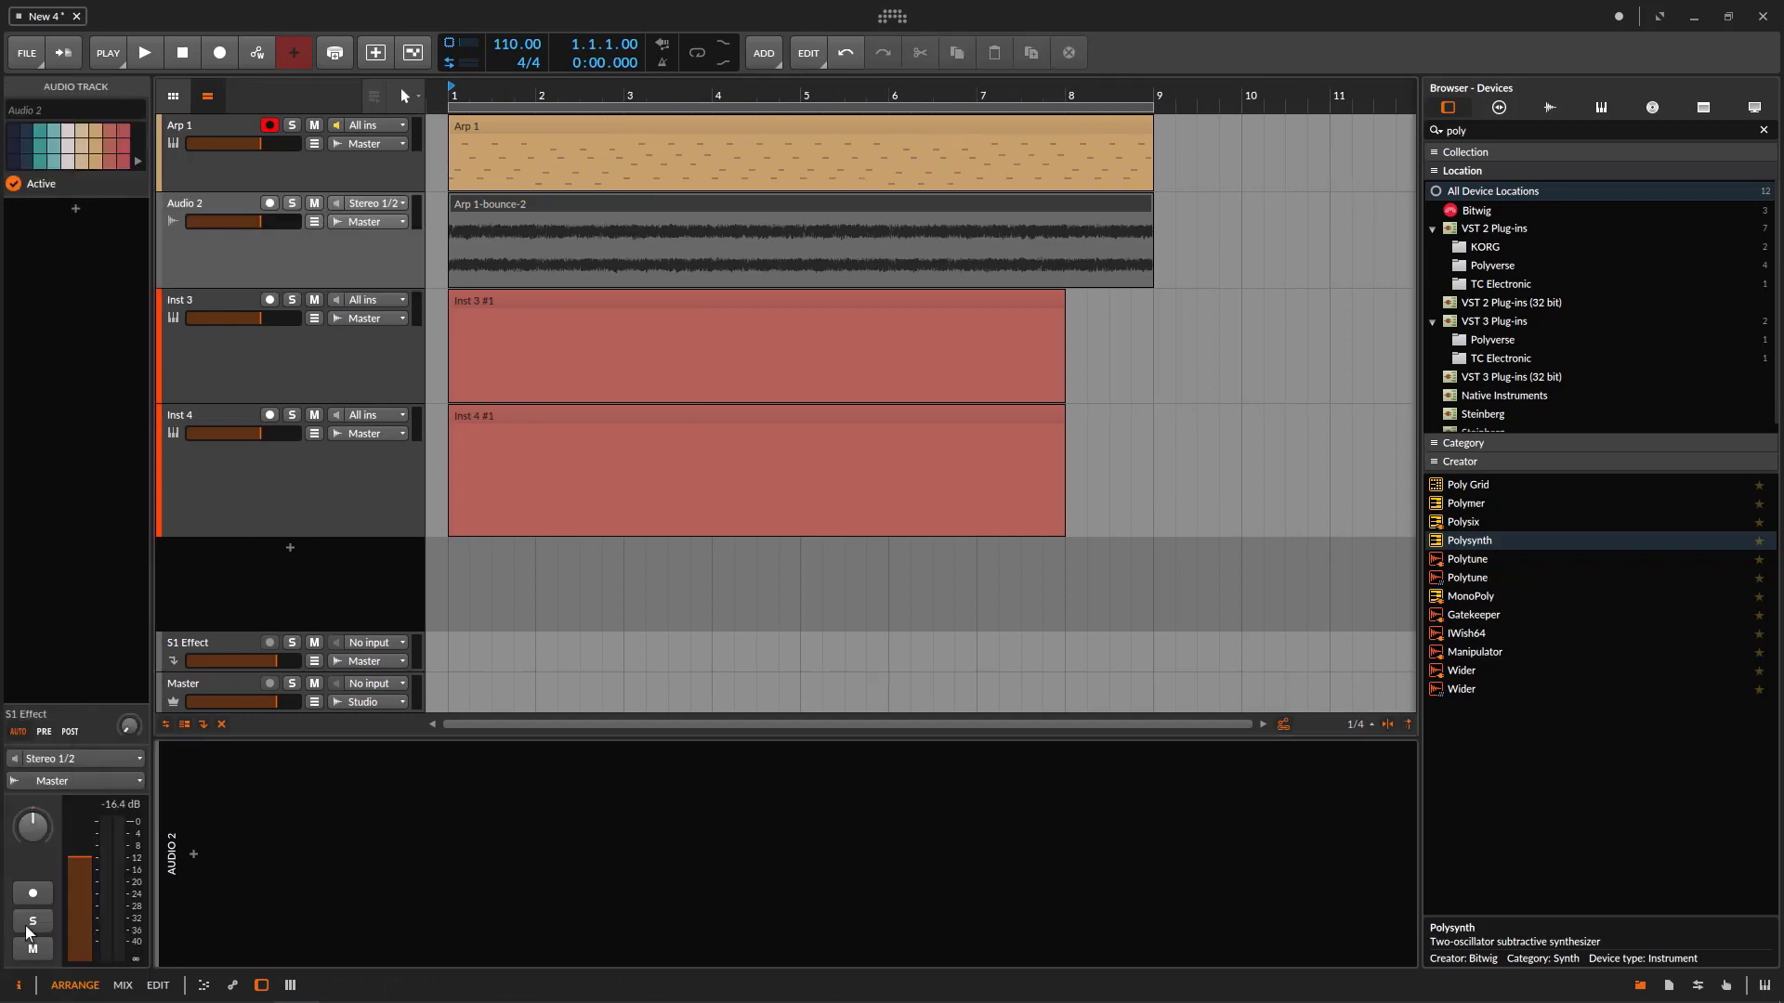
{"action": "left_click", "coordinate": [100, 146]}
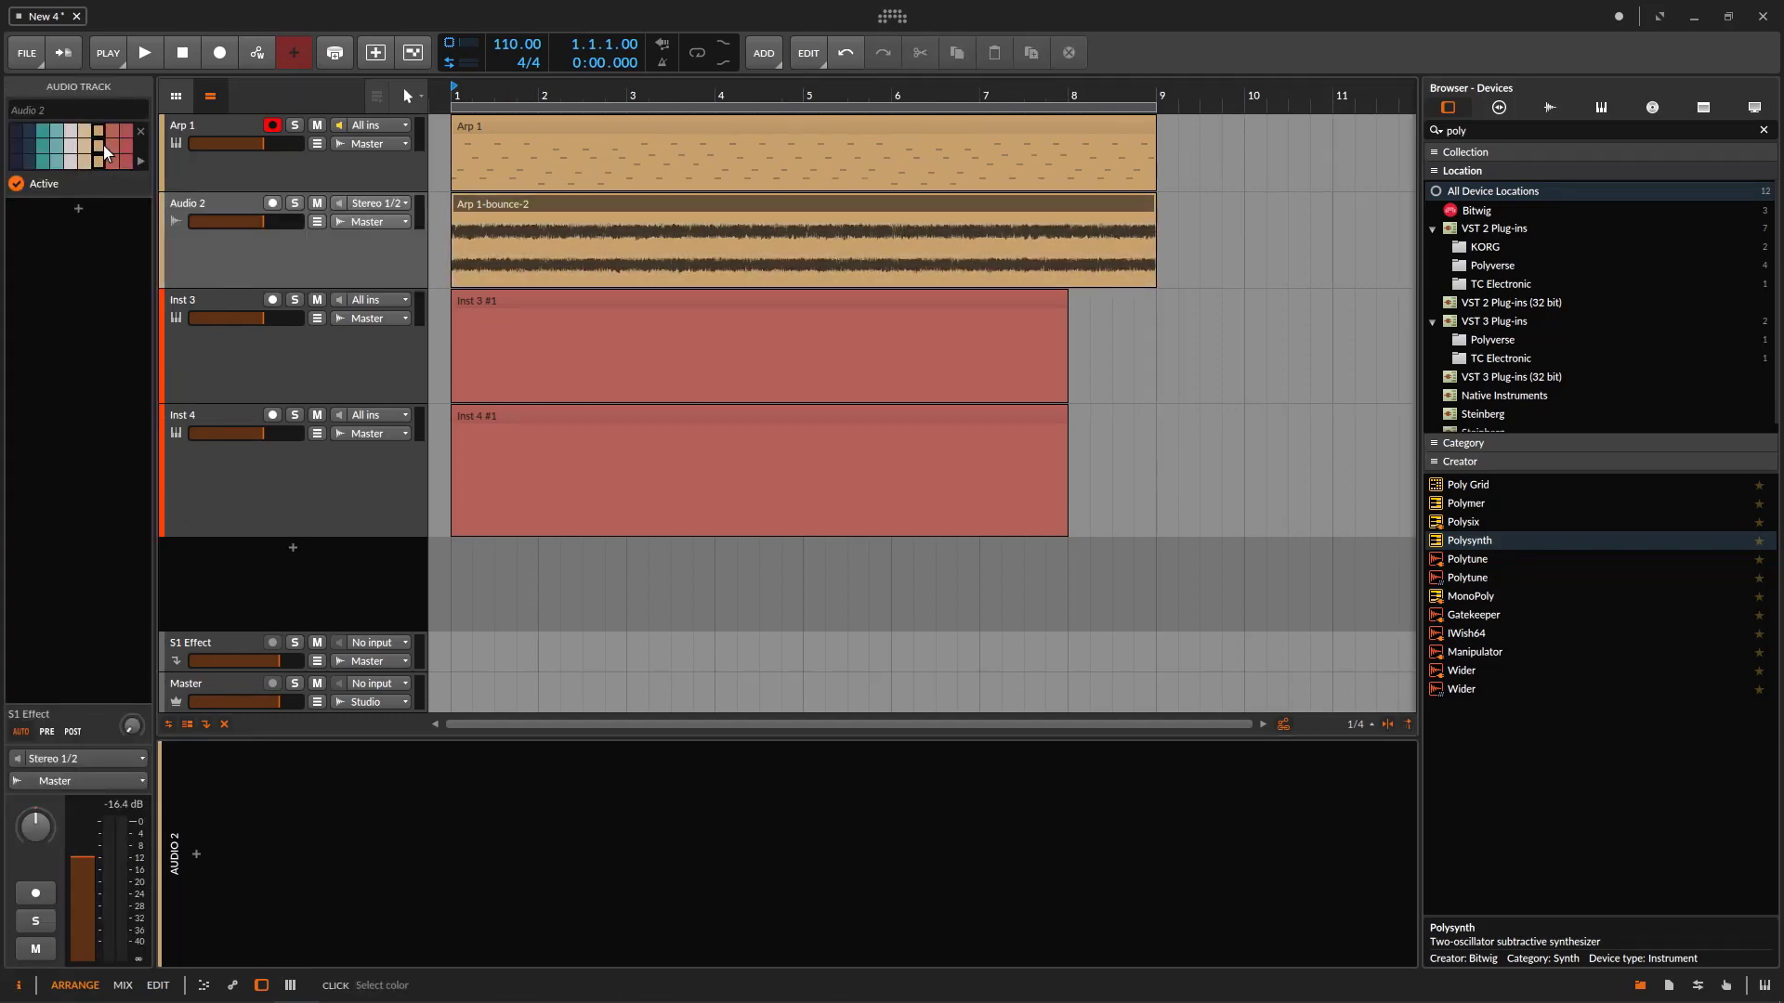
- Deactivate the Arp 1 track and shrink it to minimum height
{"action": "left_click", "coordinate": [260, 170]}
{"action": "right_click", "coordinate": [262, 169]}
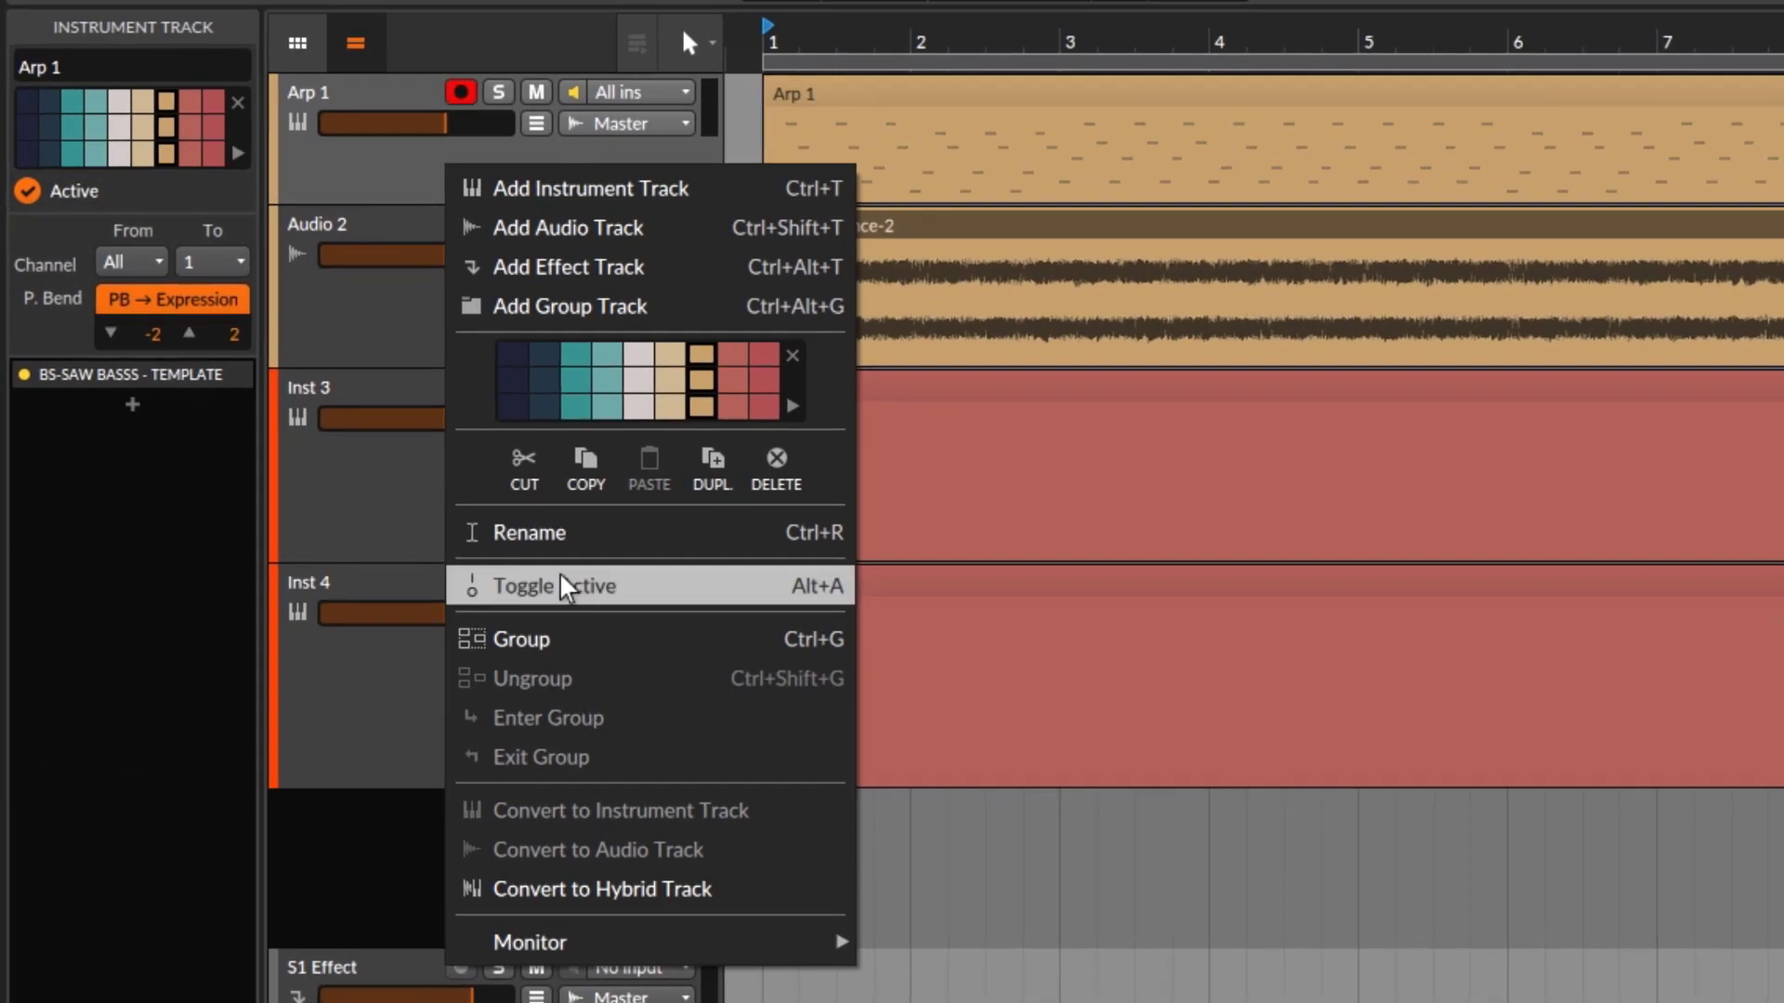
{"action": "left_click", "coordinate": [397, 148]}
{"action": "right_click", "coordinate": [422, 157]}
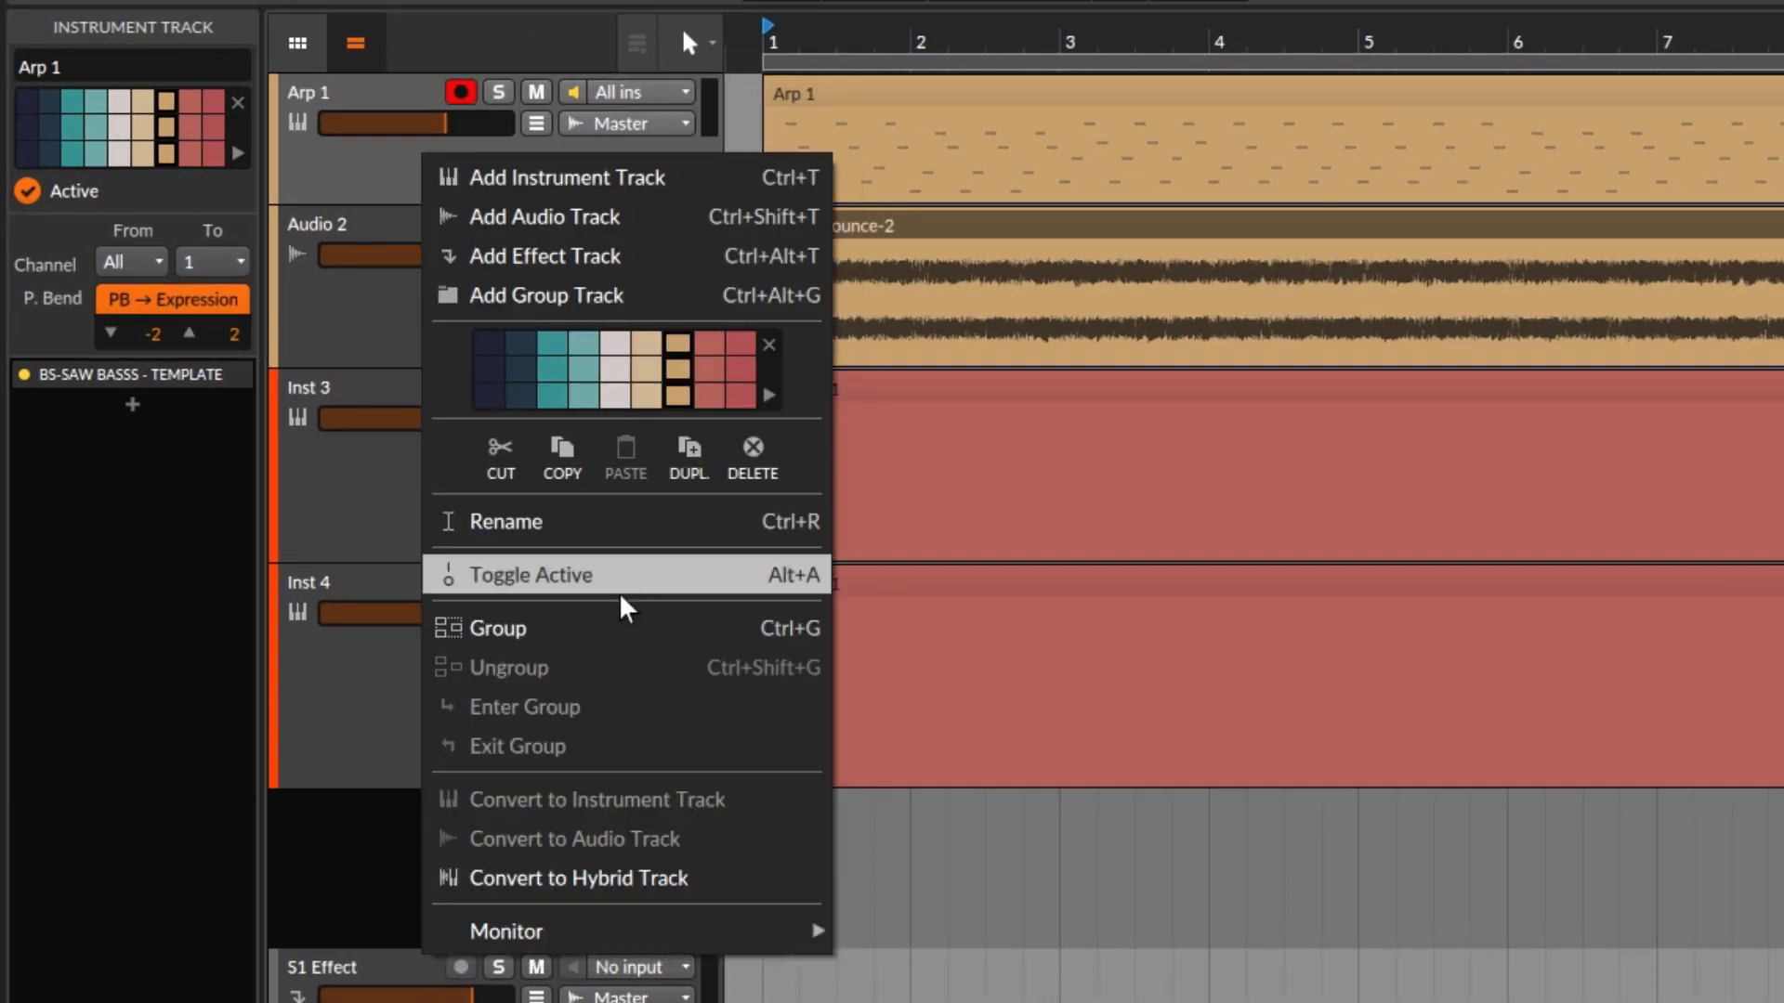
{"action": "left_click", "coordinate": [577, 576]}
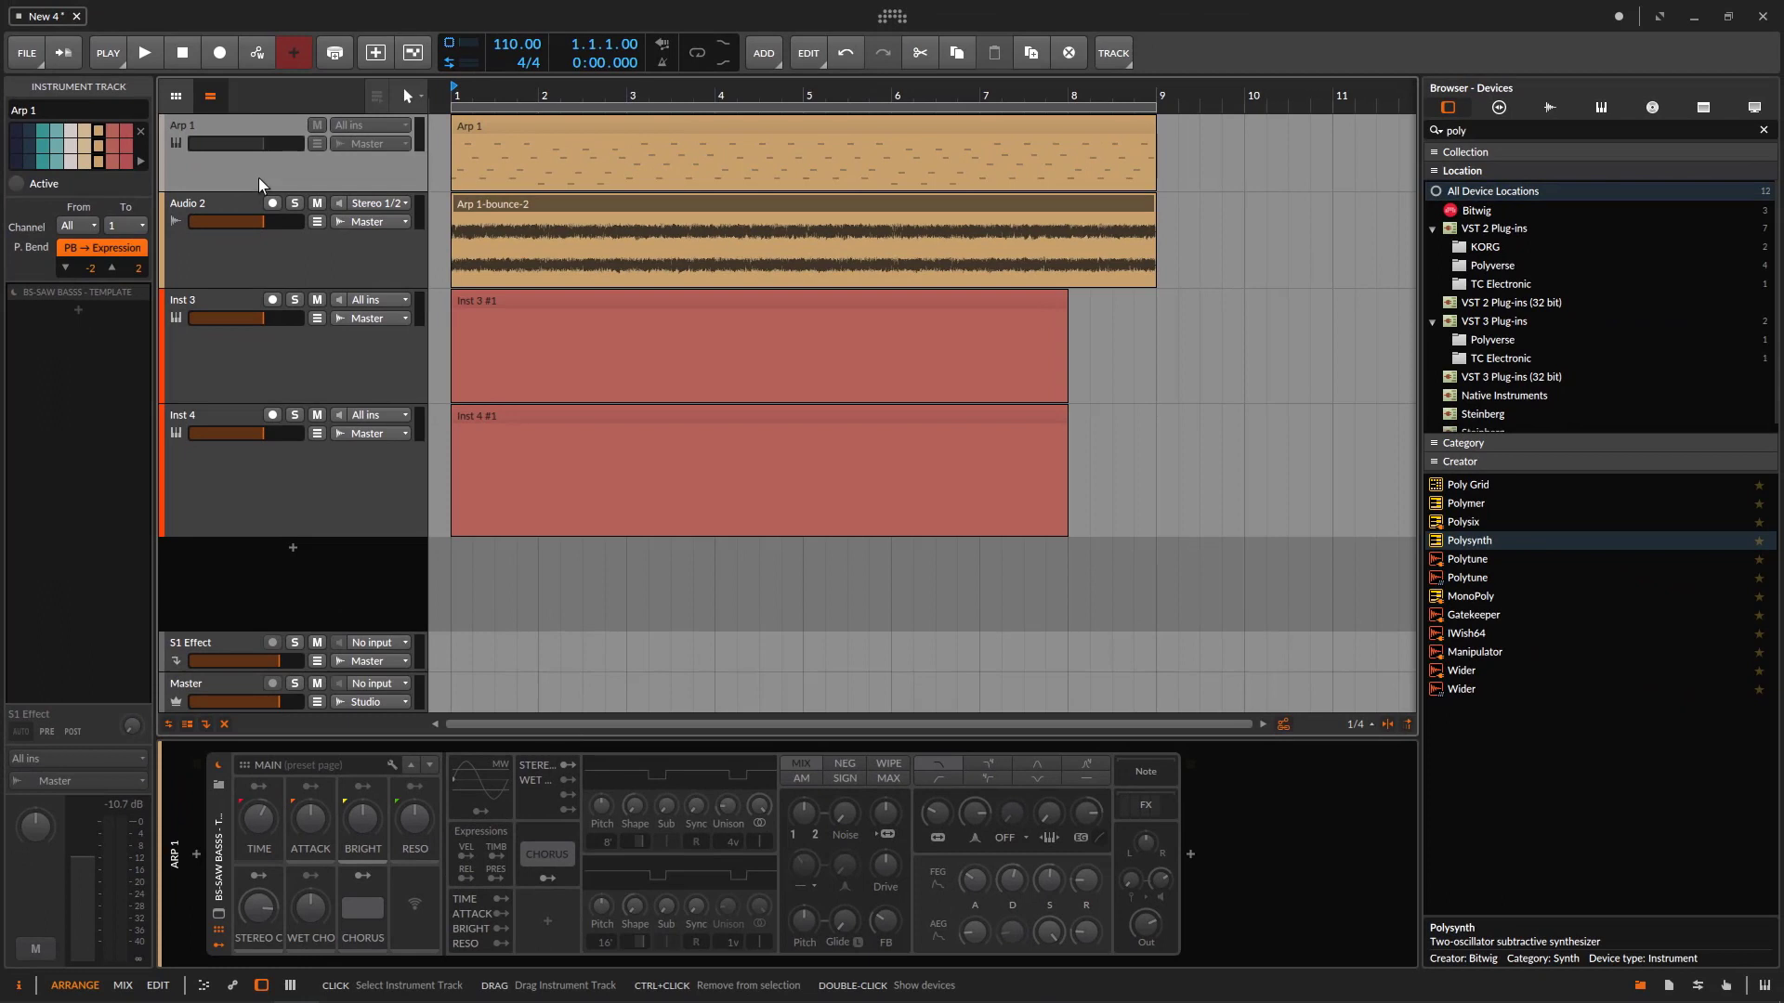
{"action": "left_click_drag", "start_coordinate": [238, 193], "coordinate": [233, 148]}
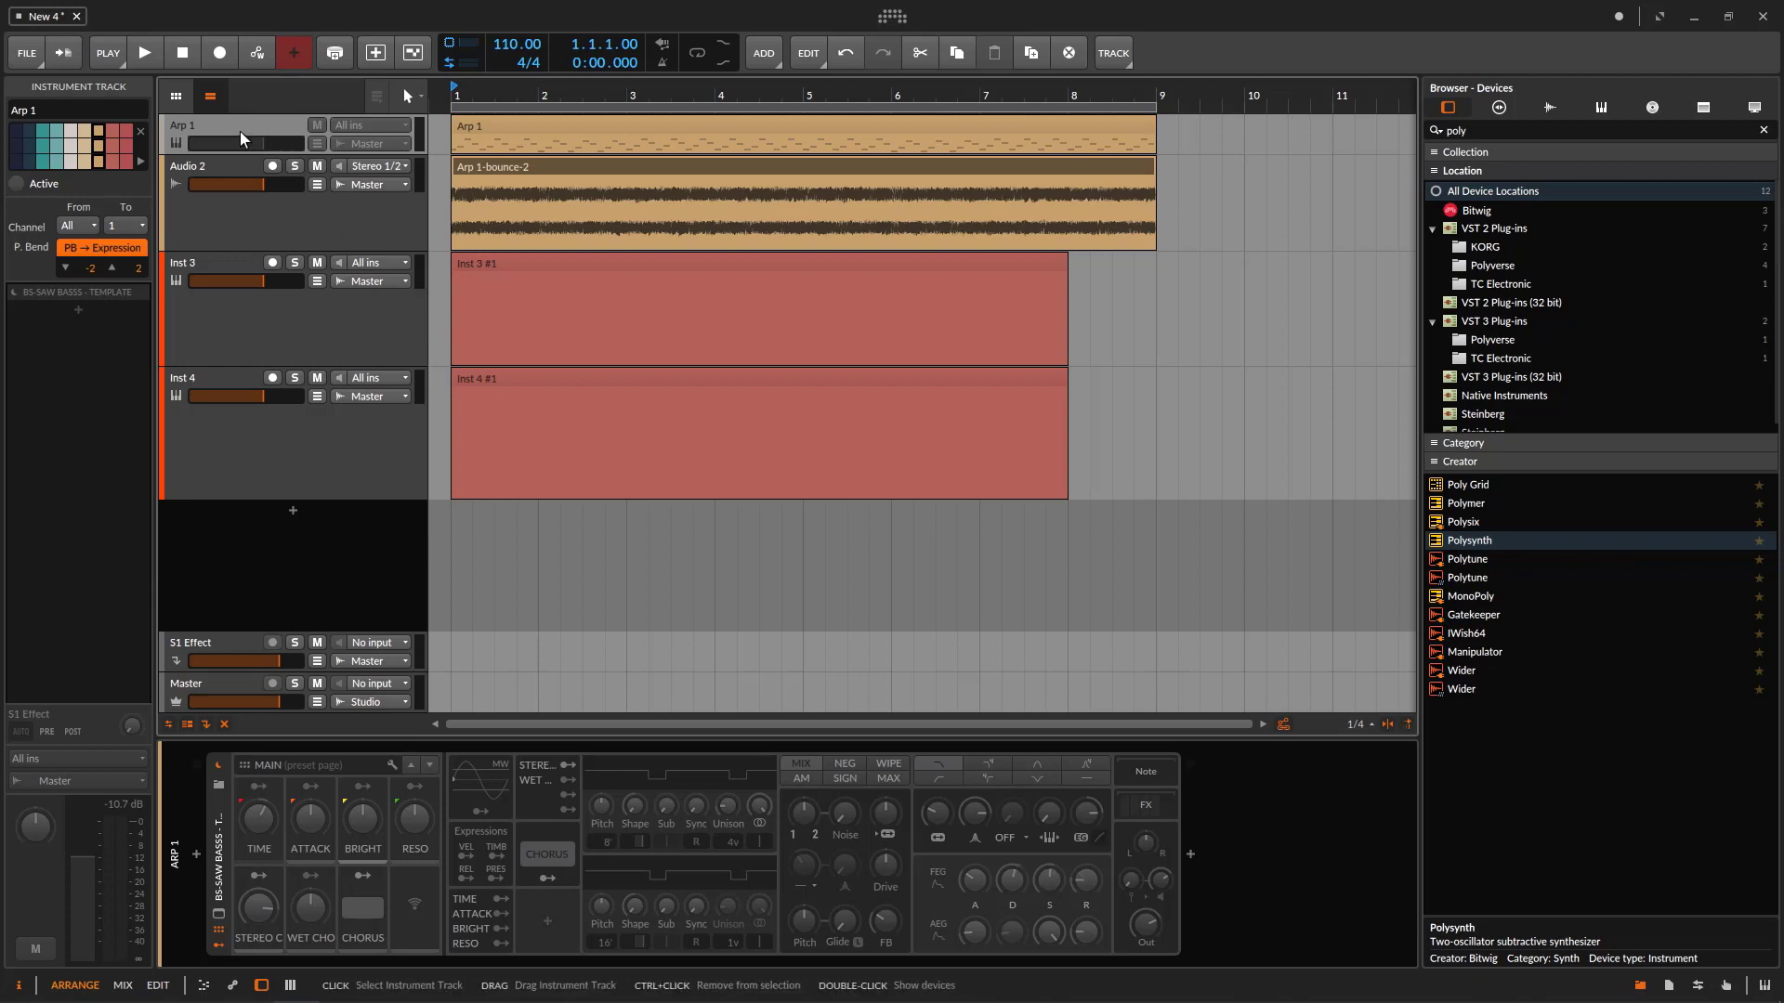
- Hide the deactivated Arp 1 track from the arranger and show it again using the deactivated tracks display option
{"action": "left_click", "coordinate": [240, 216]}
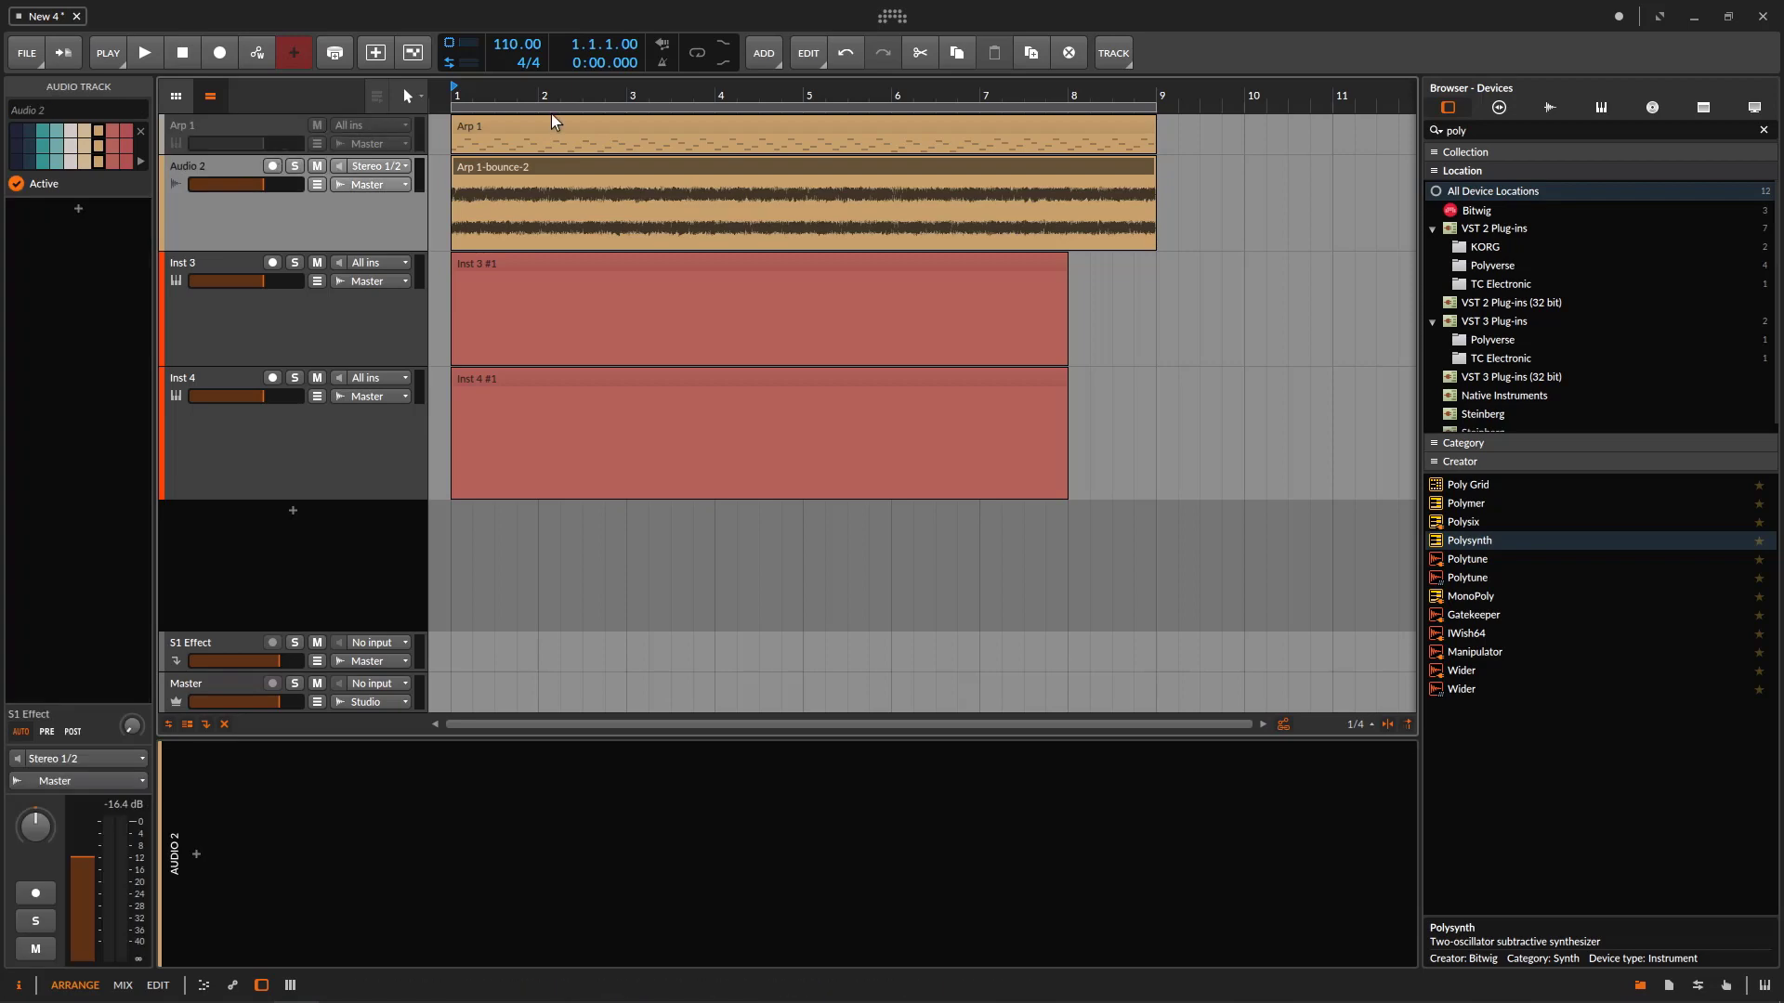
{"action": "key", "text": "Up"}
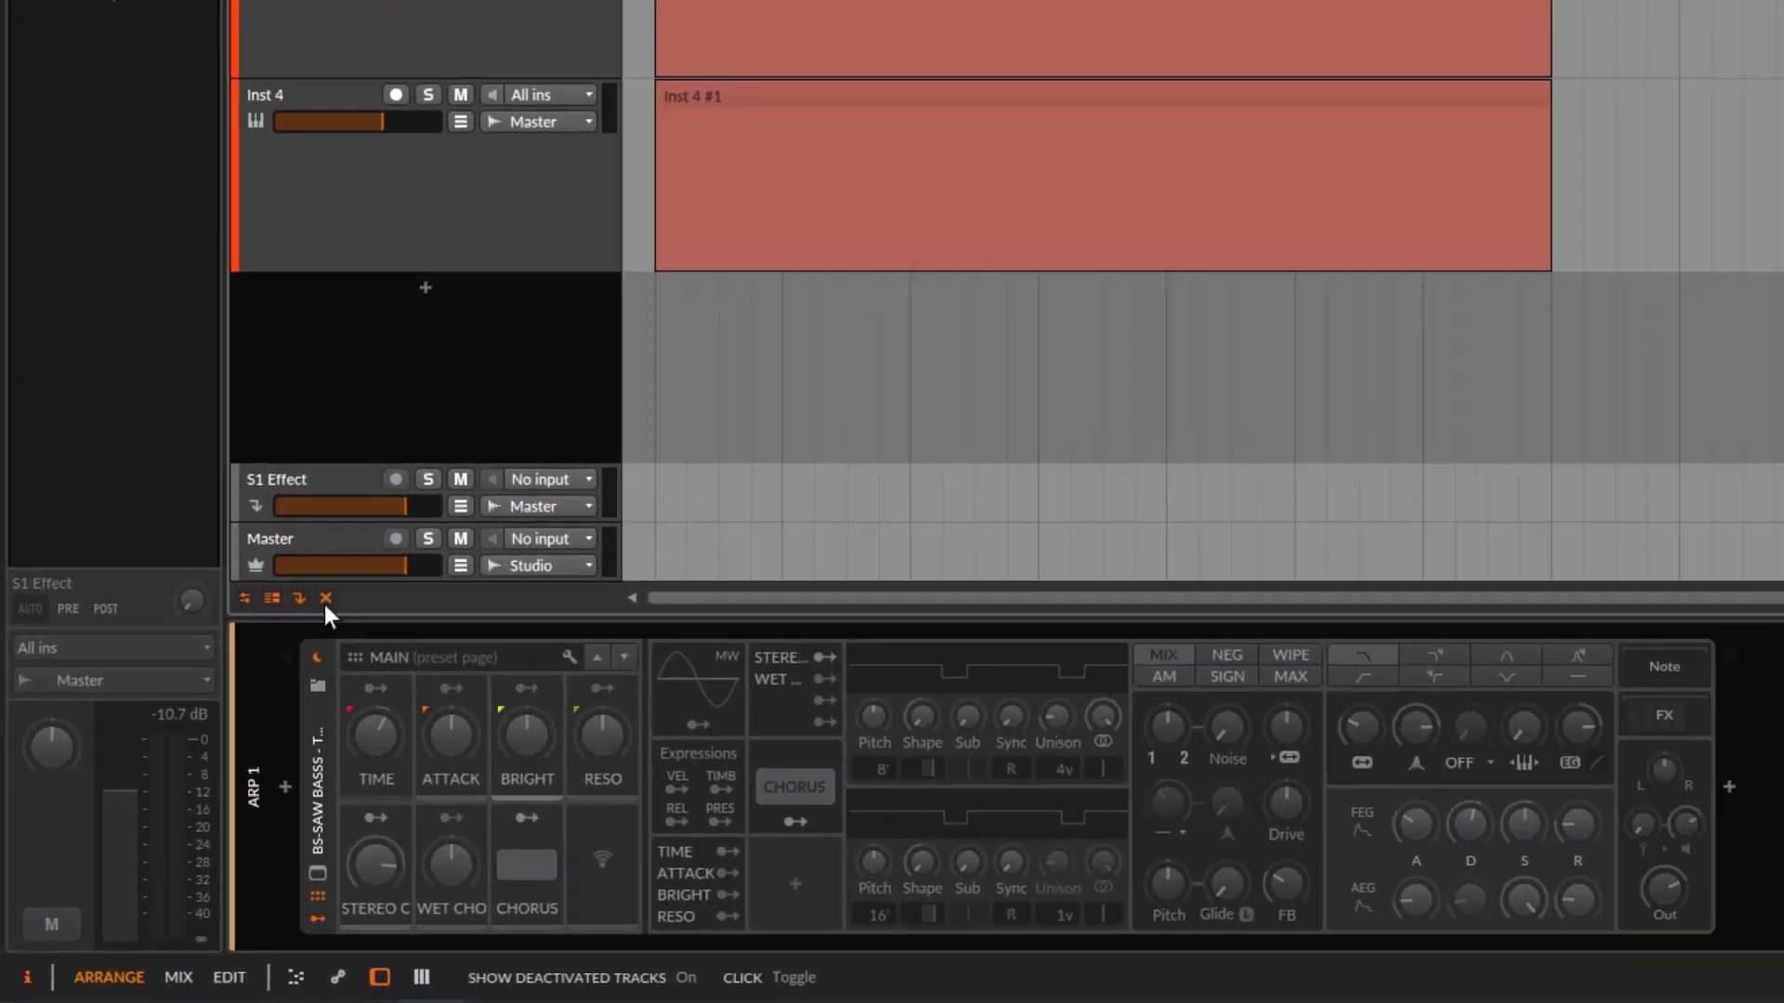
{"action": "left_click", "coordinate": [325, 599]}
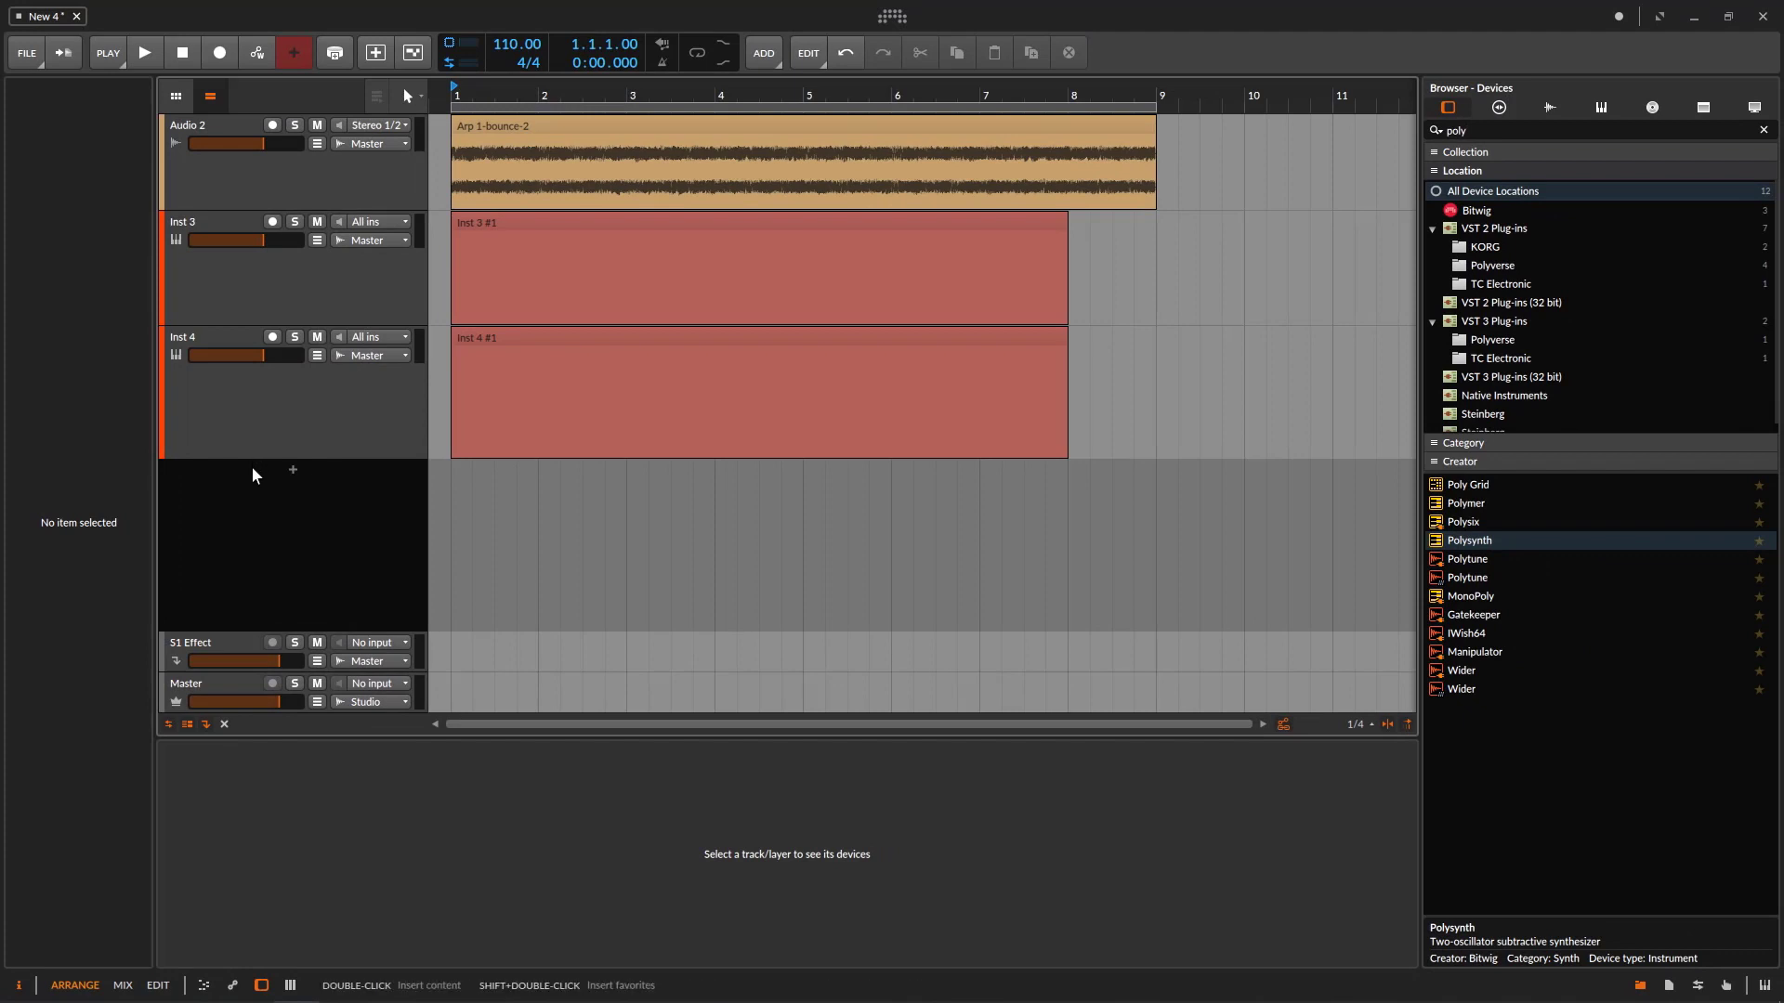
{"action": "left_click", "coordinate": [225, 725]}
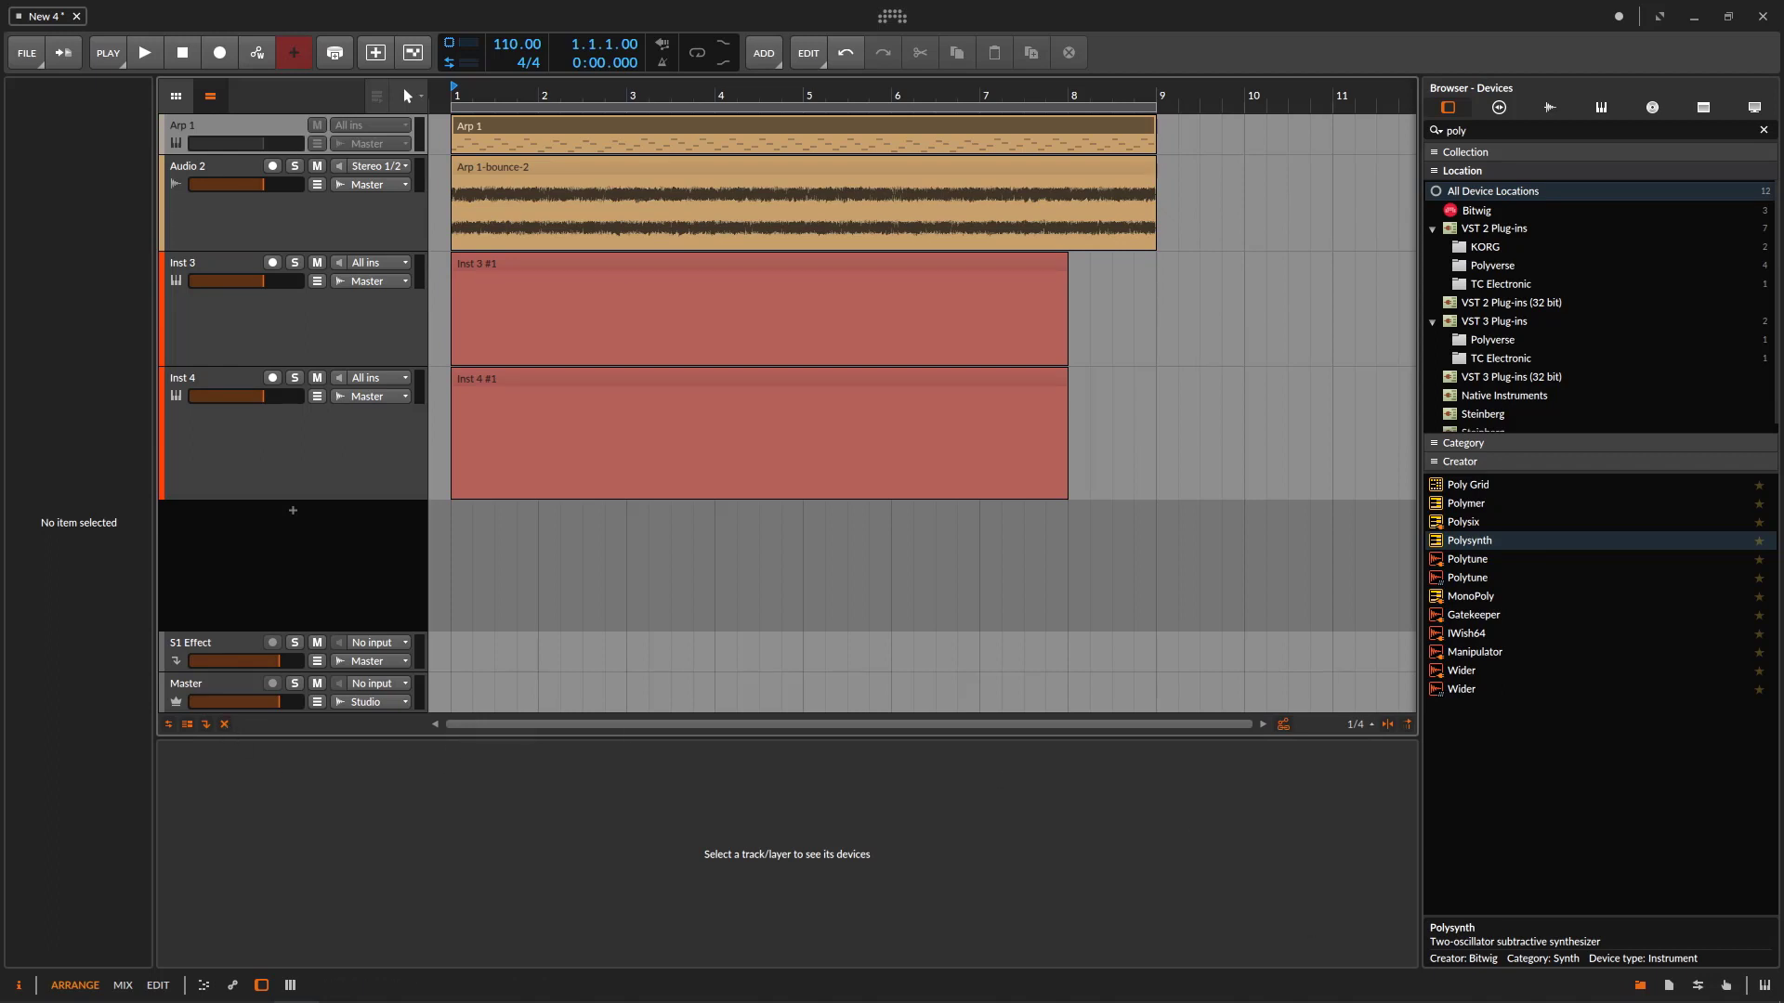
- Hide the browser, show the Inst 1 track's volume automation lane and enlarge the lane
{"action": "left_click", "coordinate": [1640, 985]}
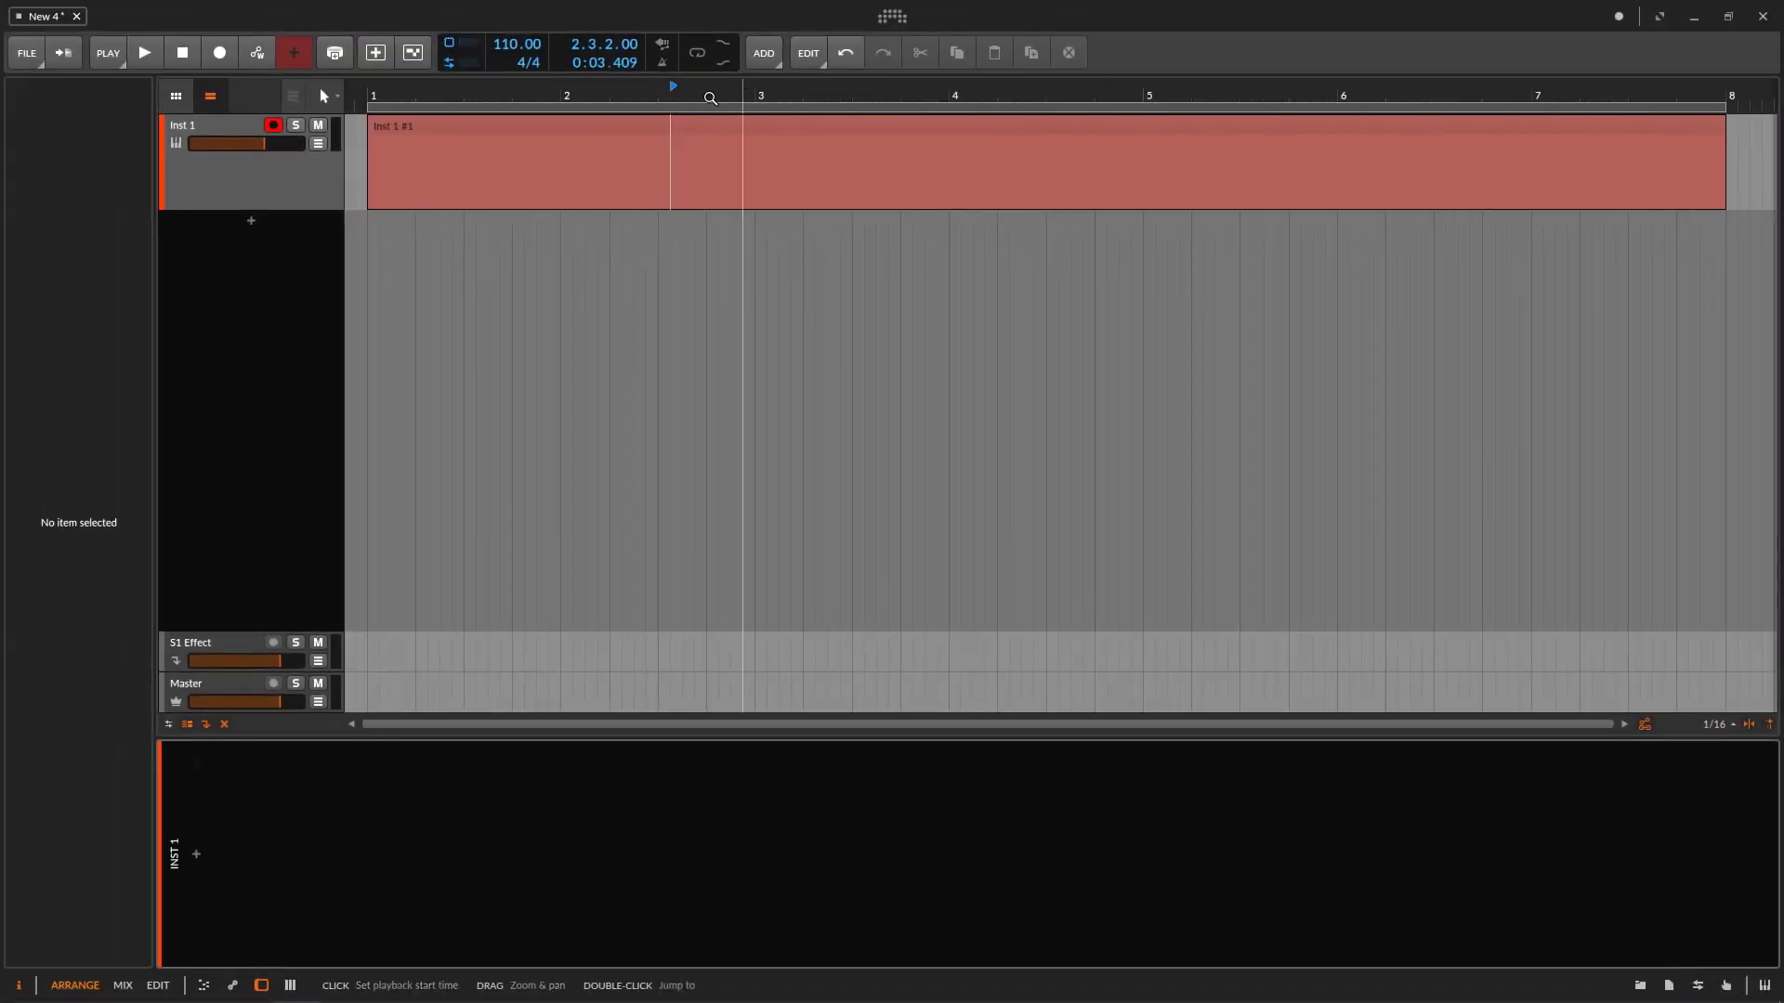
{"action": "left_click", "coordinate": [320, 146]}
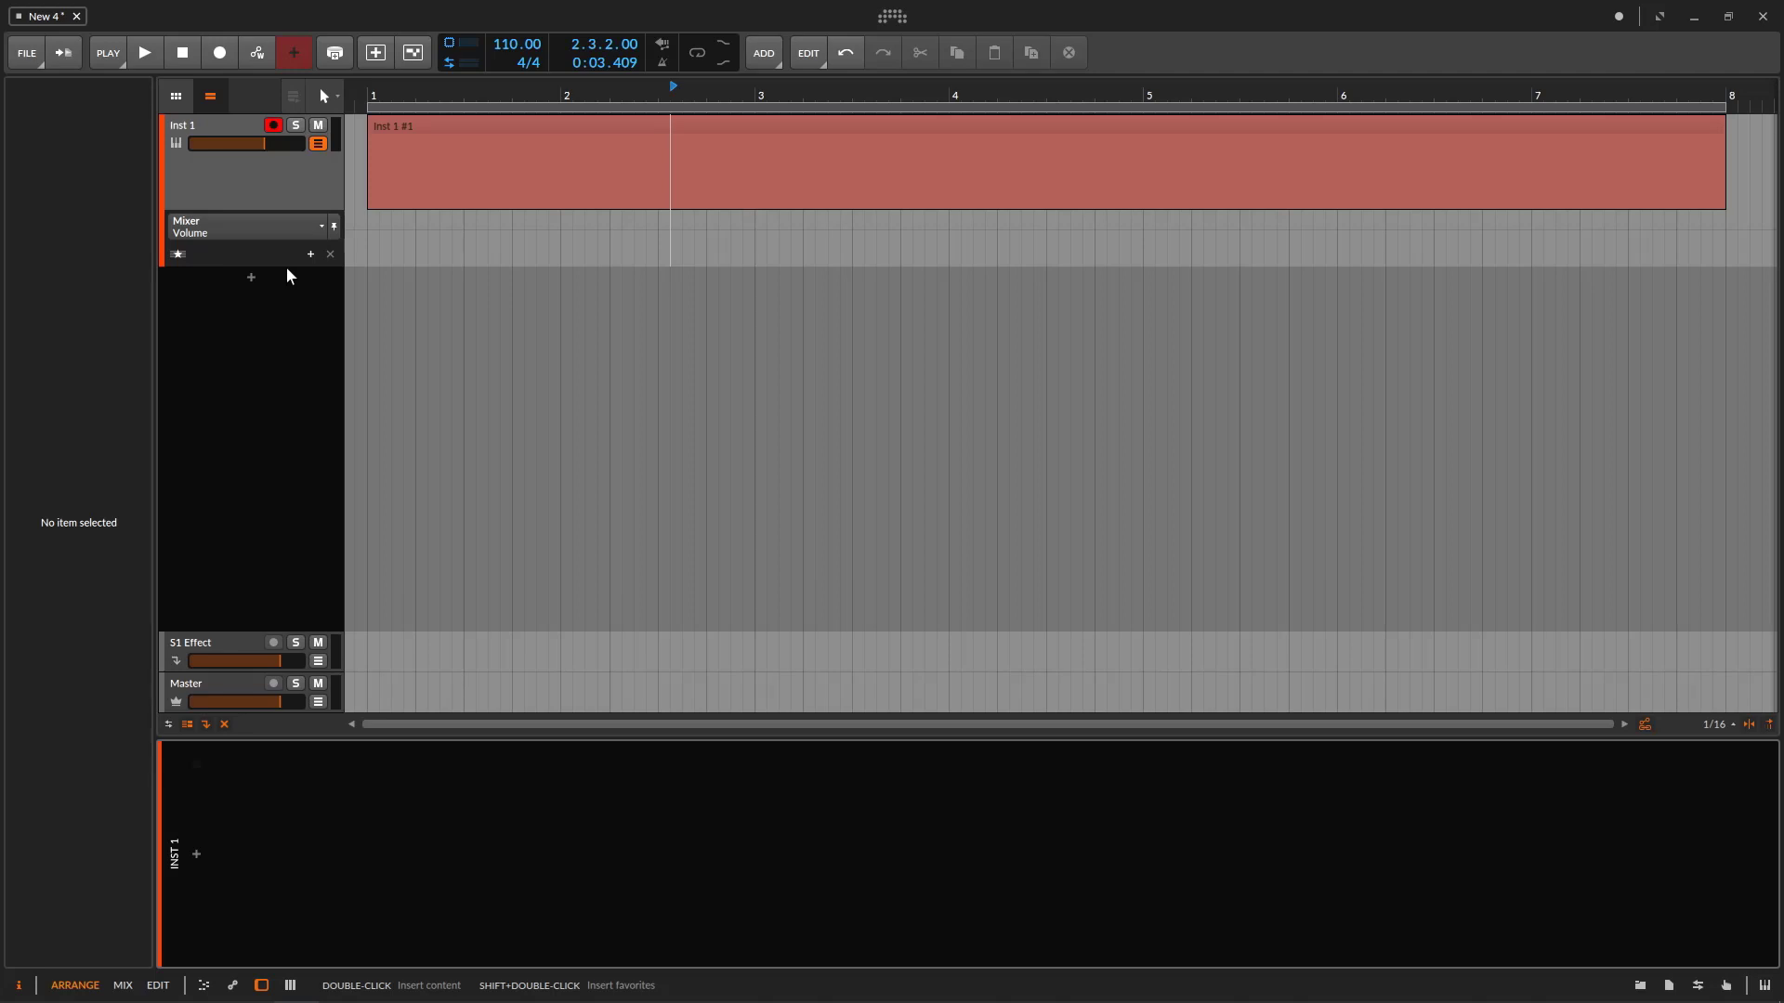
{"action": "left_click_drag", "start_coordinate": [288, 267], "coordinate": [275, 389]}
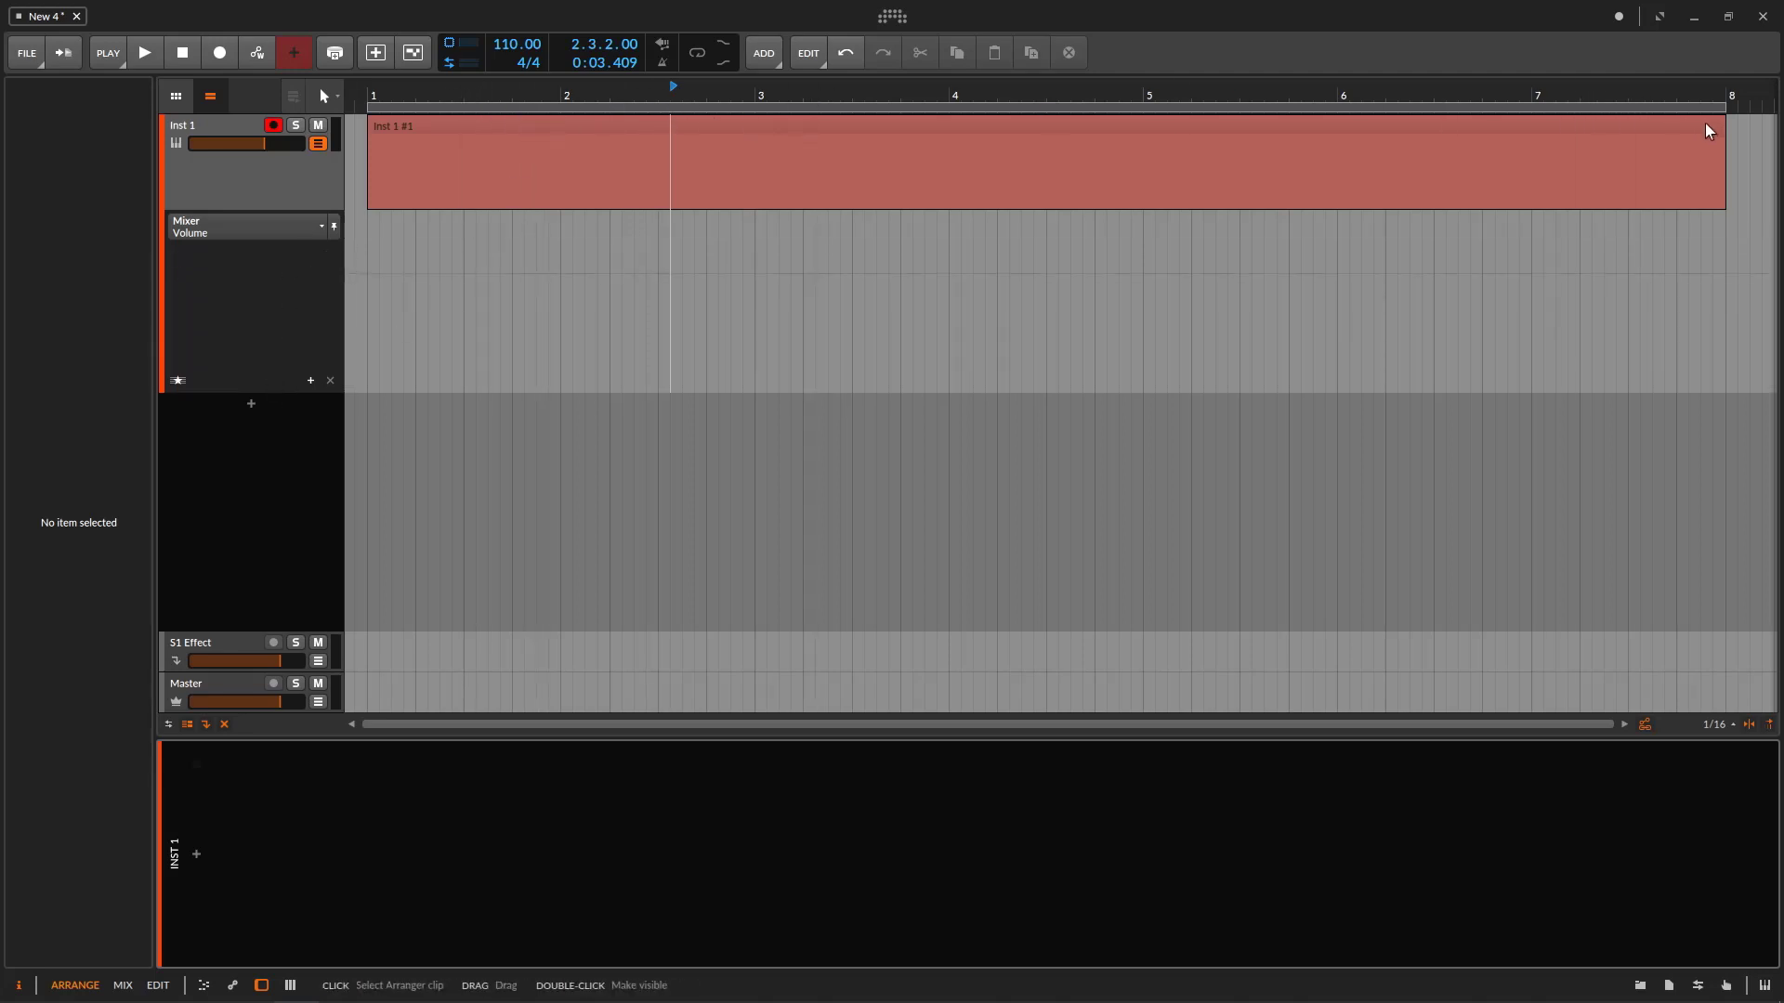
- Shorten the Inst 1 clip and the loop region so both end at bar 4
{"action": "left_click_drag", "start_coordinate": [1719, 149], "coordinate": [928, 163]}
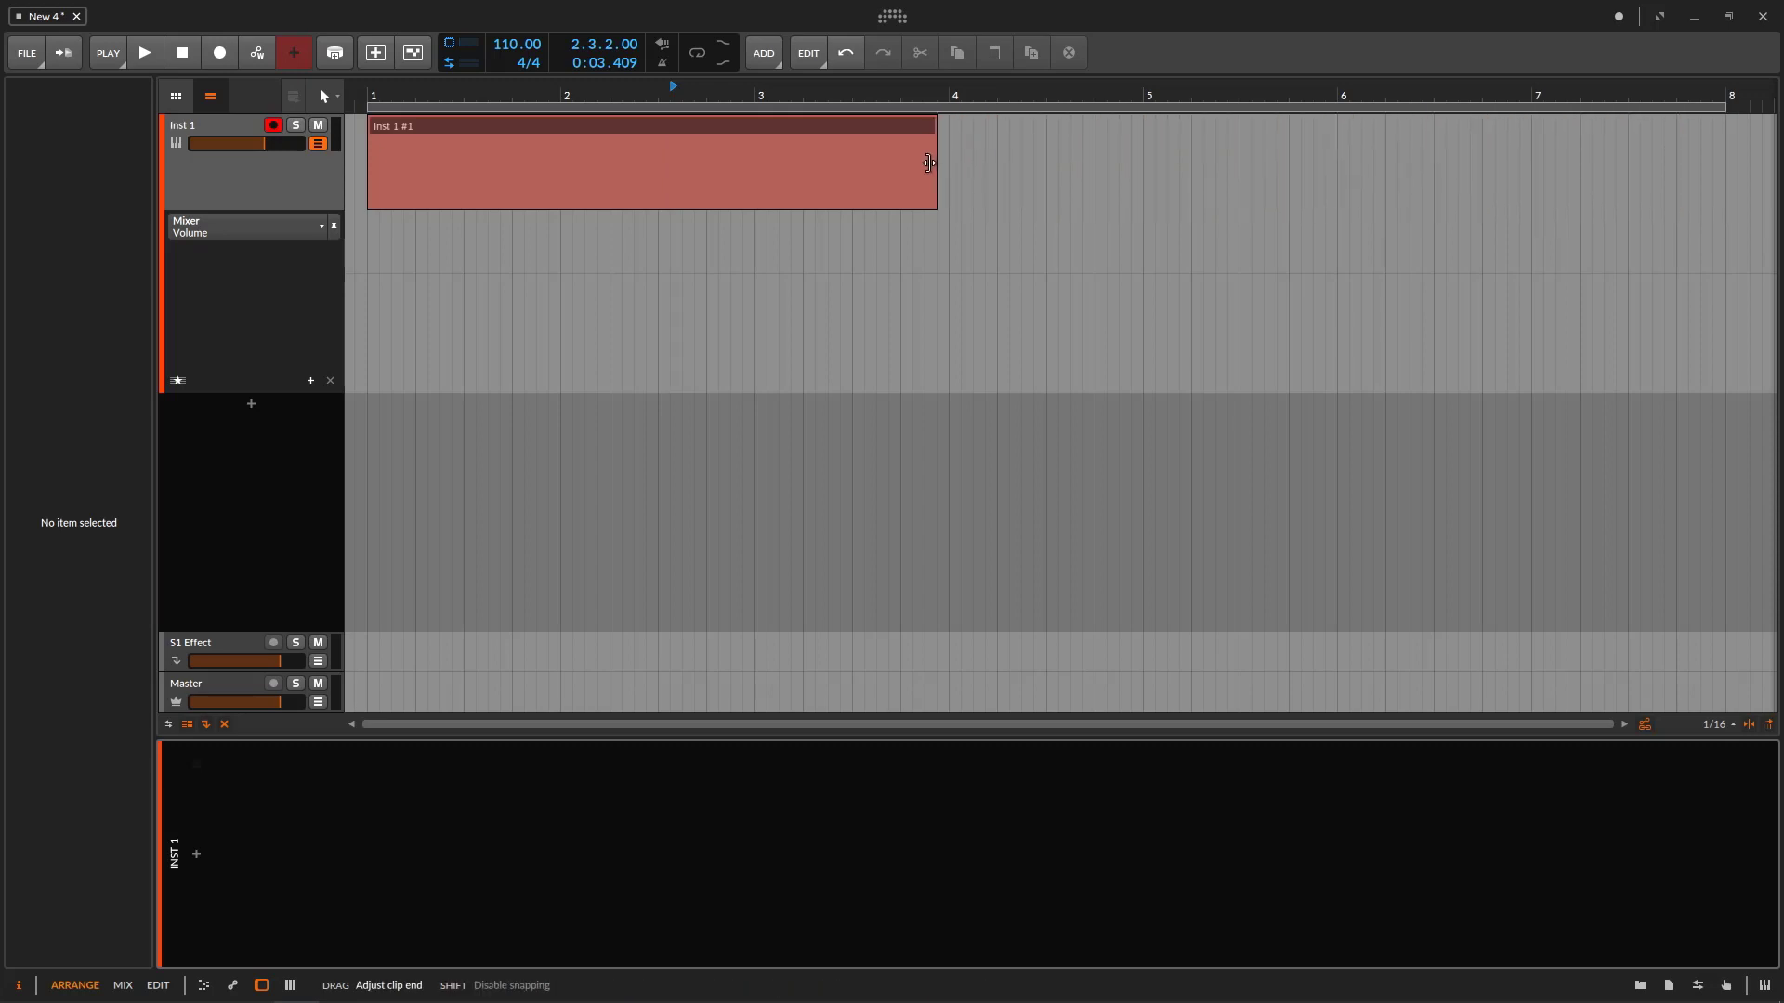
{"action": "left_click_drag", "start_coordinate": [1725, 107], "coordinate": [939, 111]}
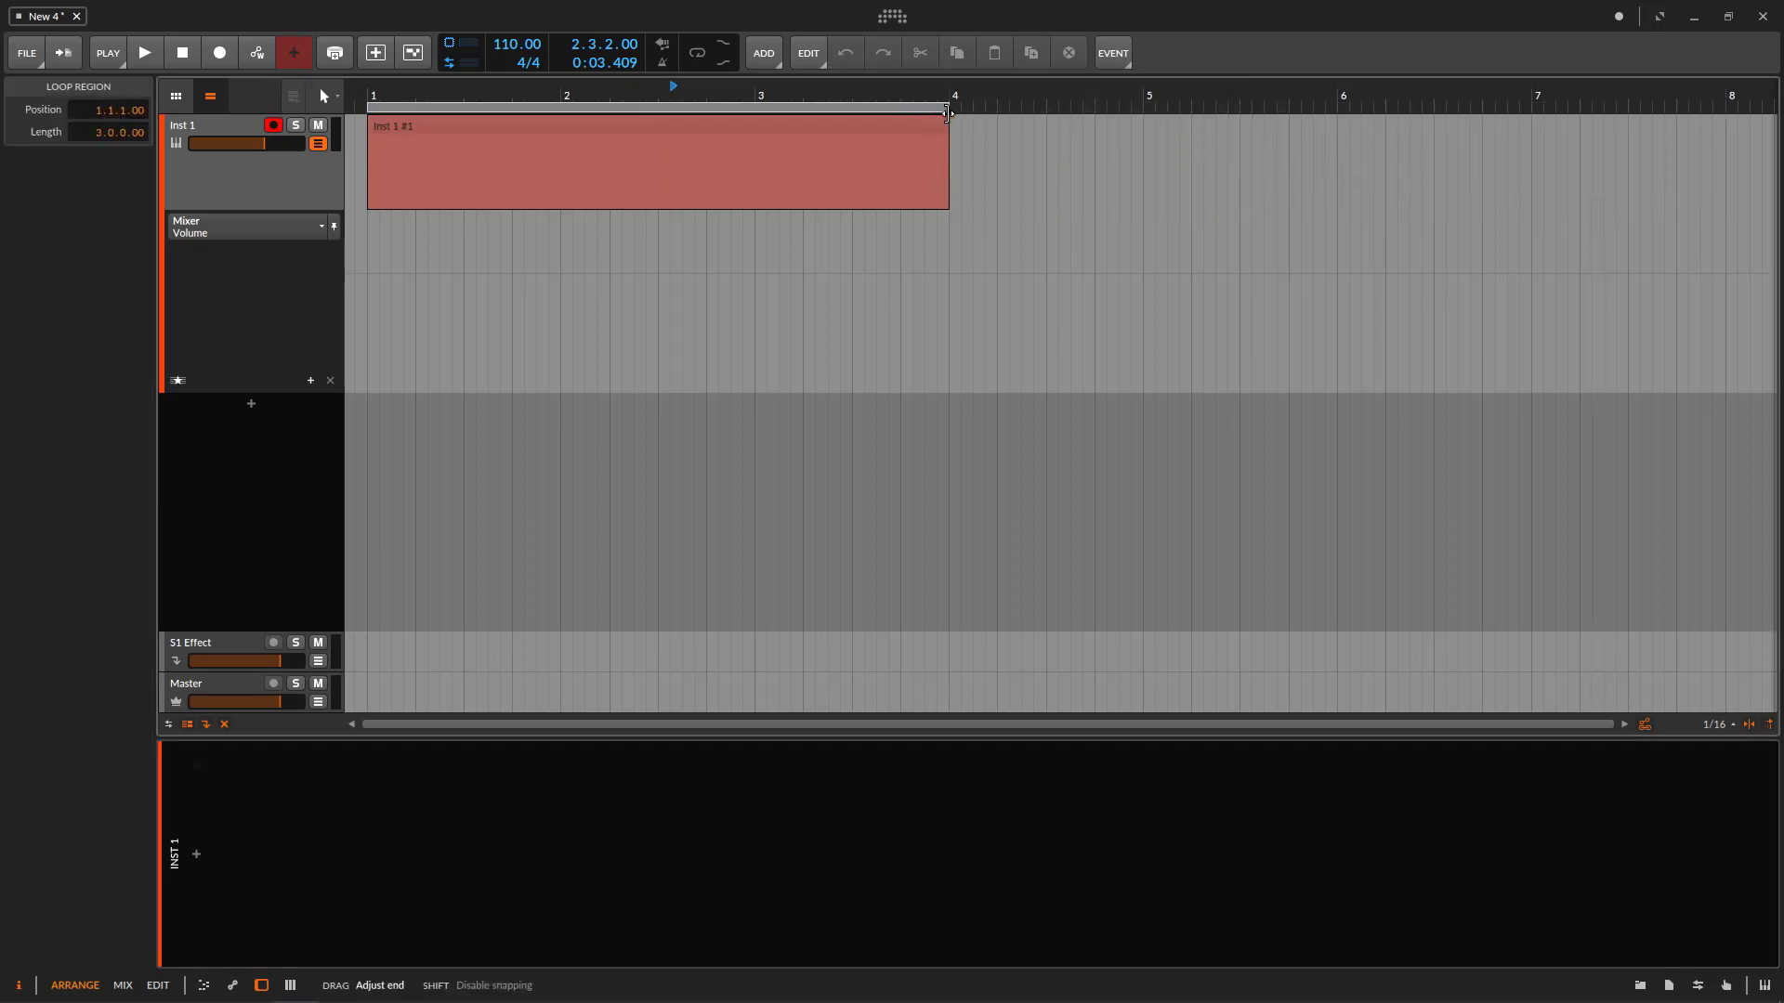
- Draw a zigzag volume automation curve over the first bar of Inst 1, including points at 2.1.1.00 (+1.3 dB) and 1.4.1.00 (-24.7 dB)
{"action": "double_click", "coordinate": [378, 367]}
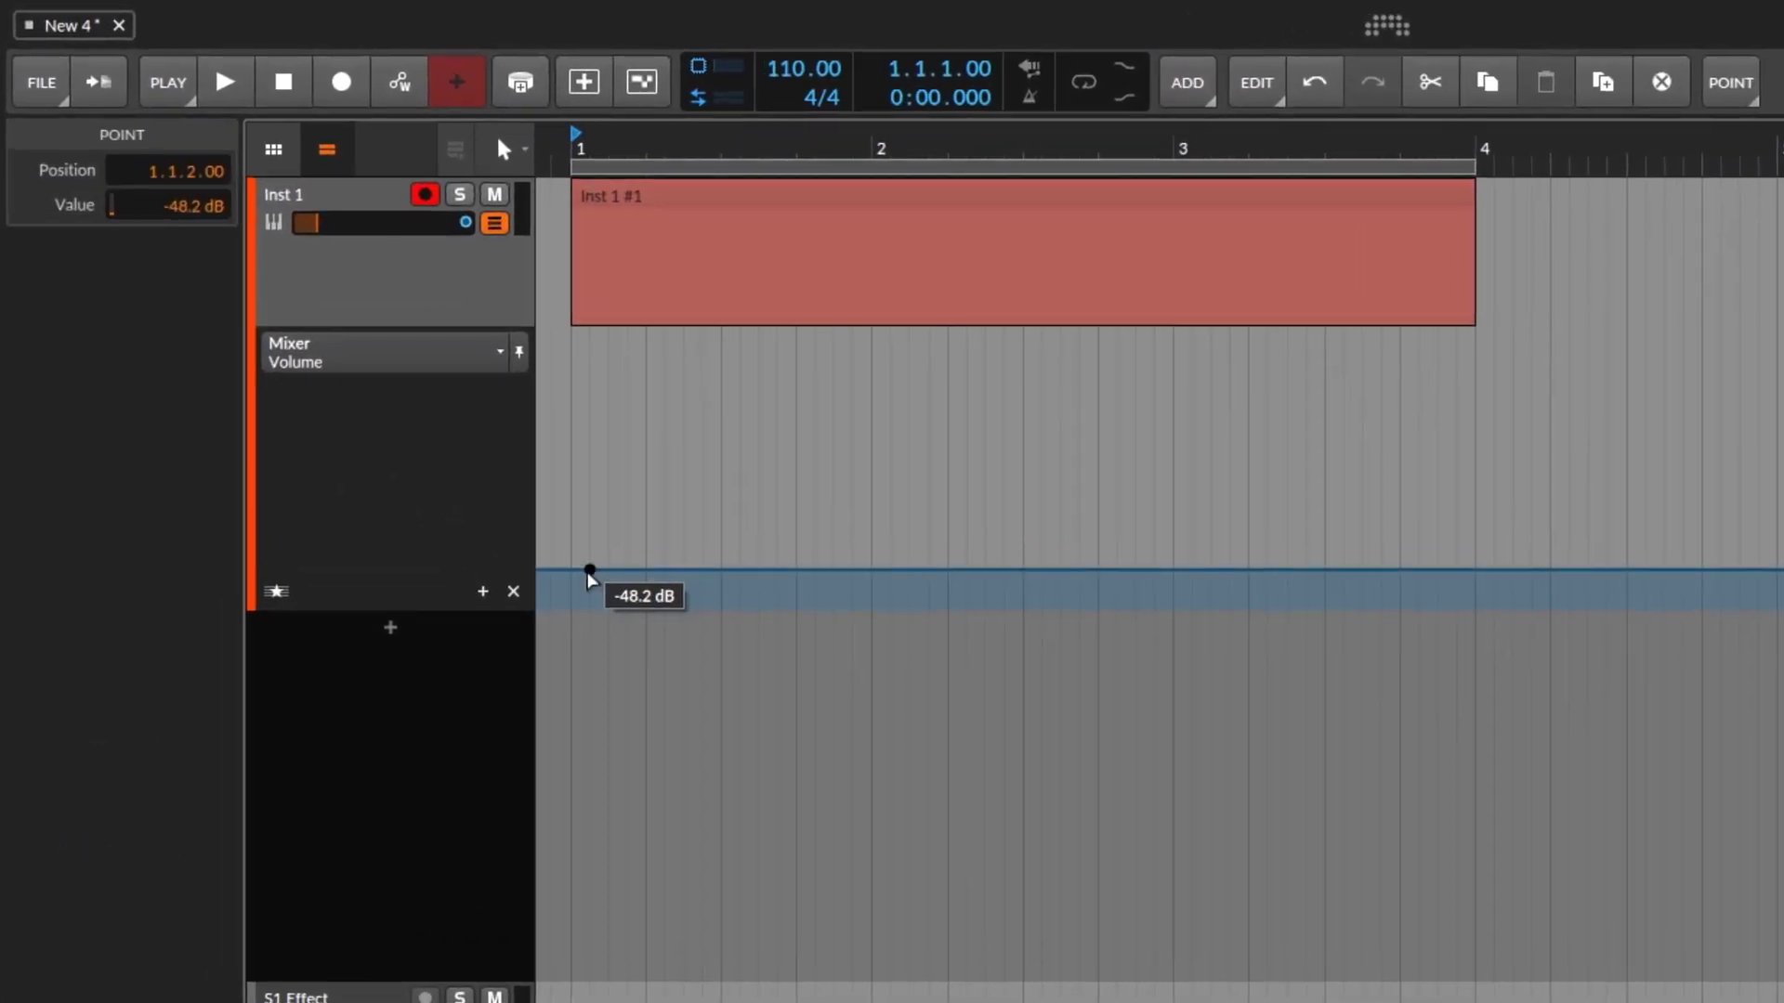
{"action": "left_click_drag", "start_coordinate": [590, 571], "coordinate": [871, 377]}
{"action": "left_click", "coordinate": [740, 568]}
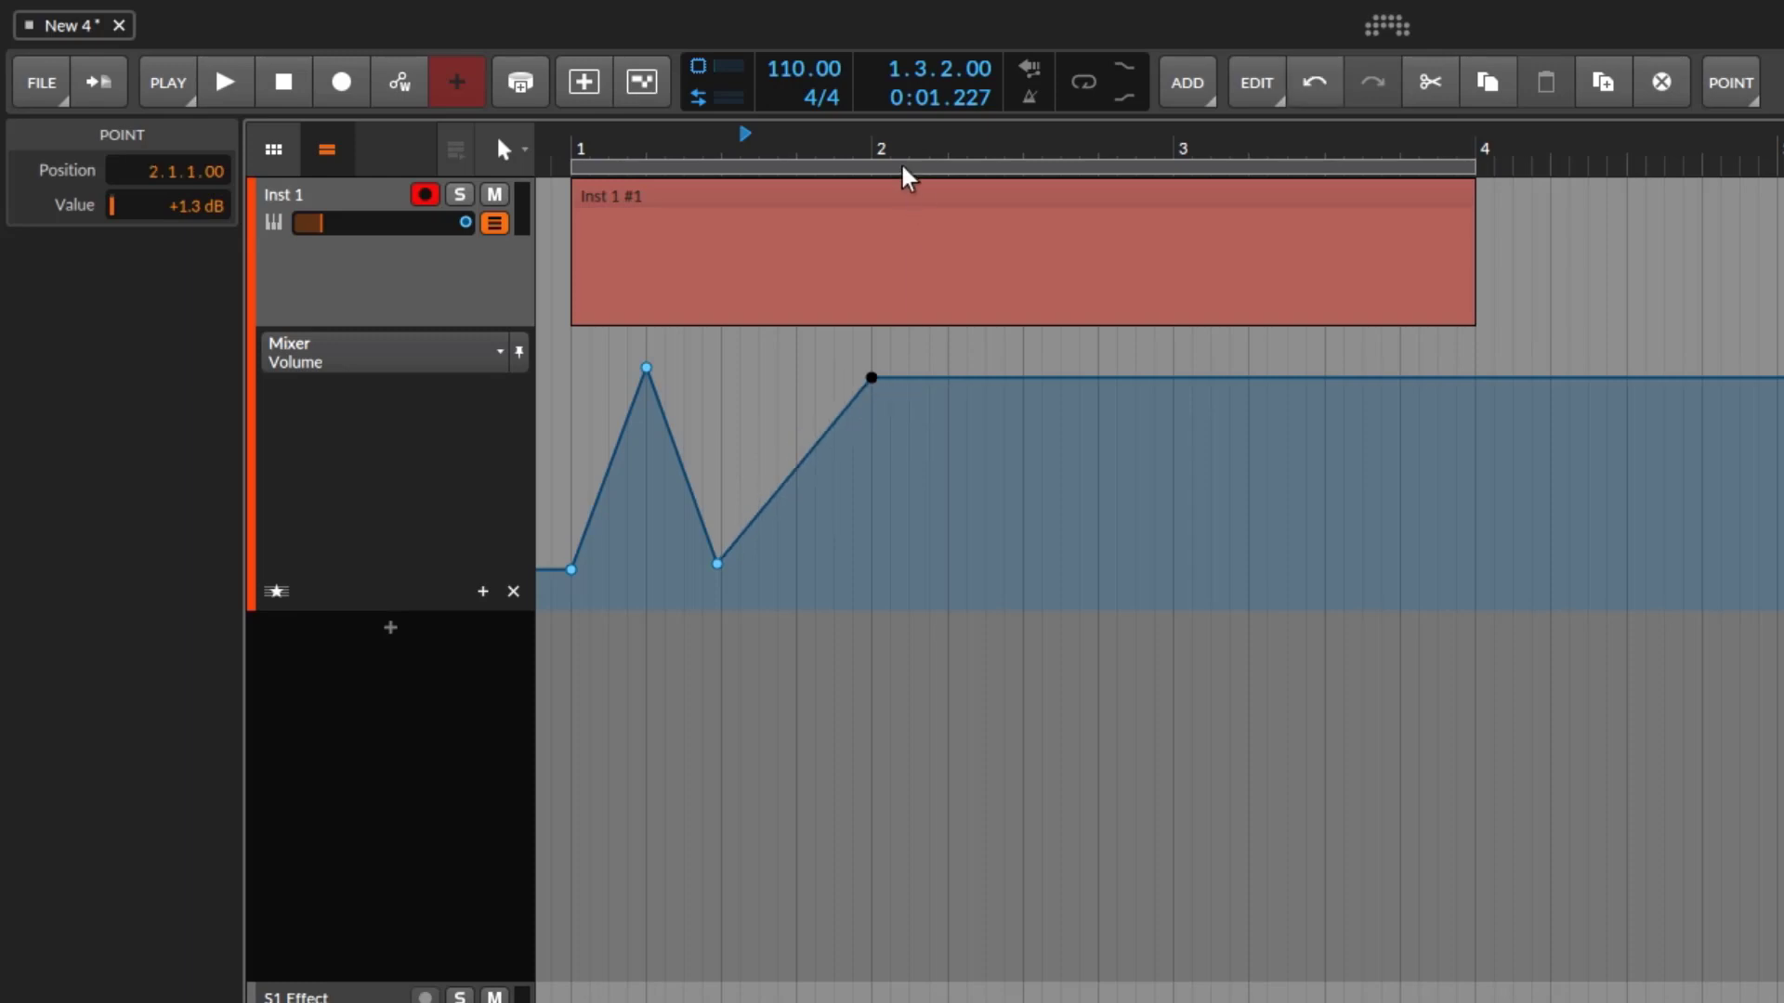
{"action": "left_click_drag", "start_coordinate": [797, 473], "coordinate": [796, 521]}
- Play the arrangement, reset it to the start and play again to watch the volume fader follow the automation
{"action": "key", "text": "space"}
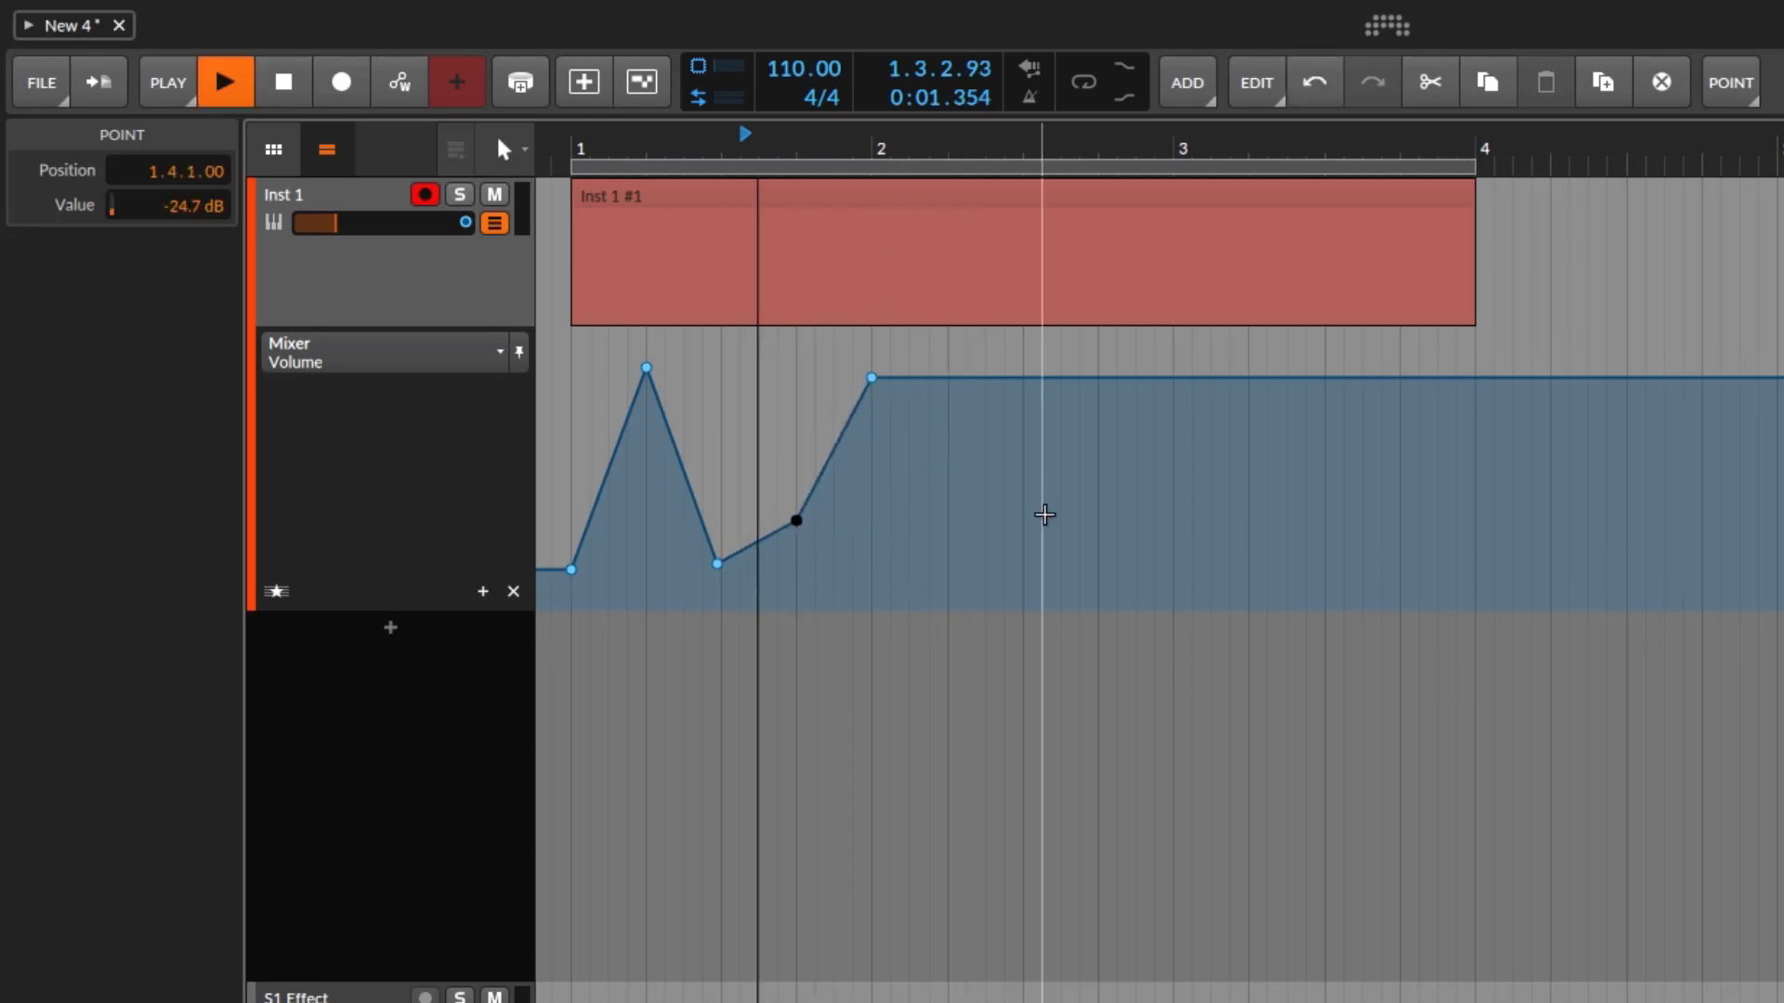
{"action": "key", "text": "space"}
{"action": "left_click", "coordinate": [283, 82]}
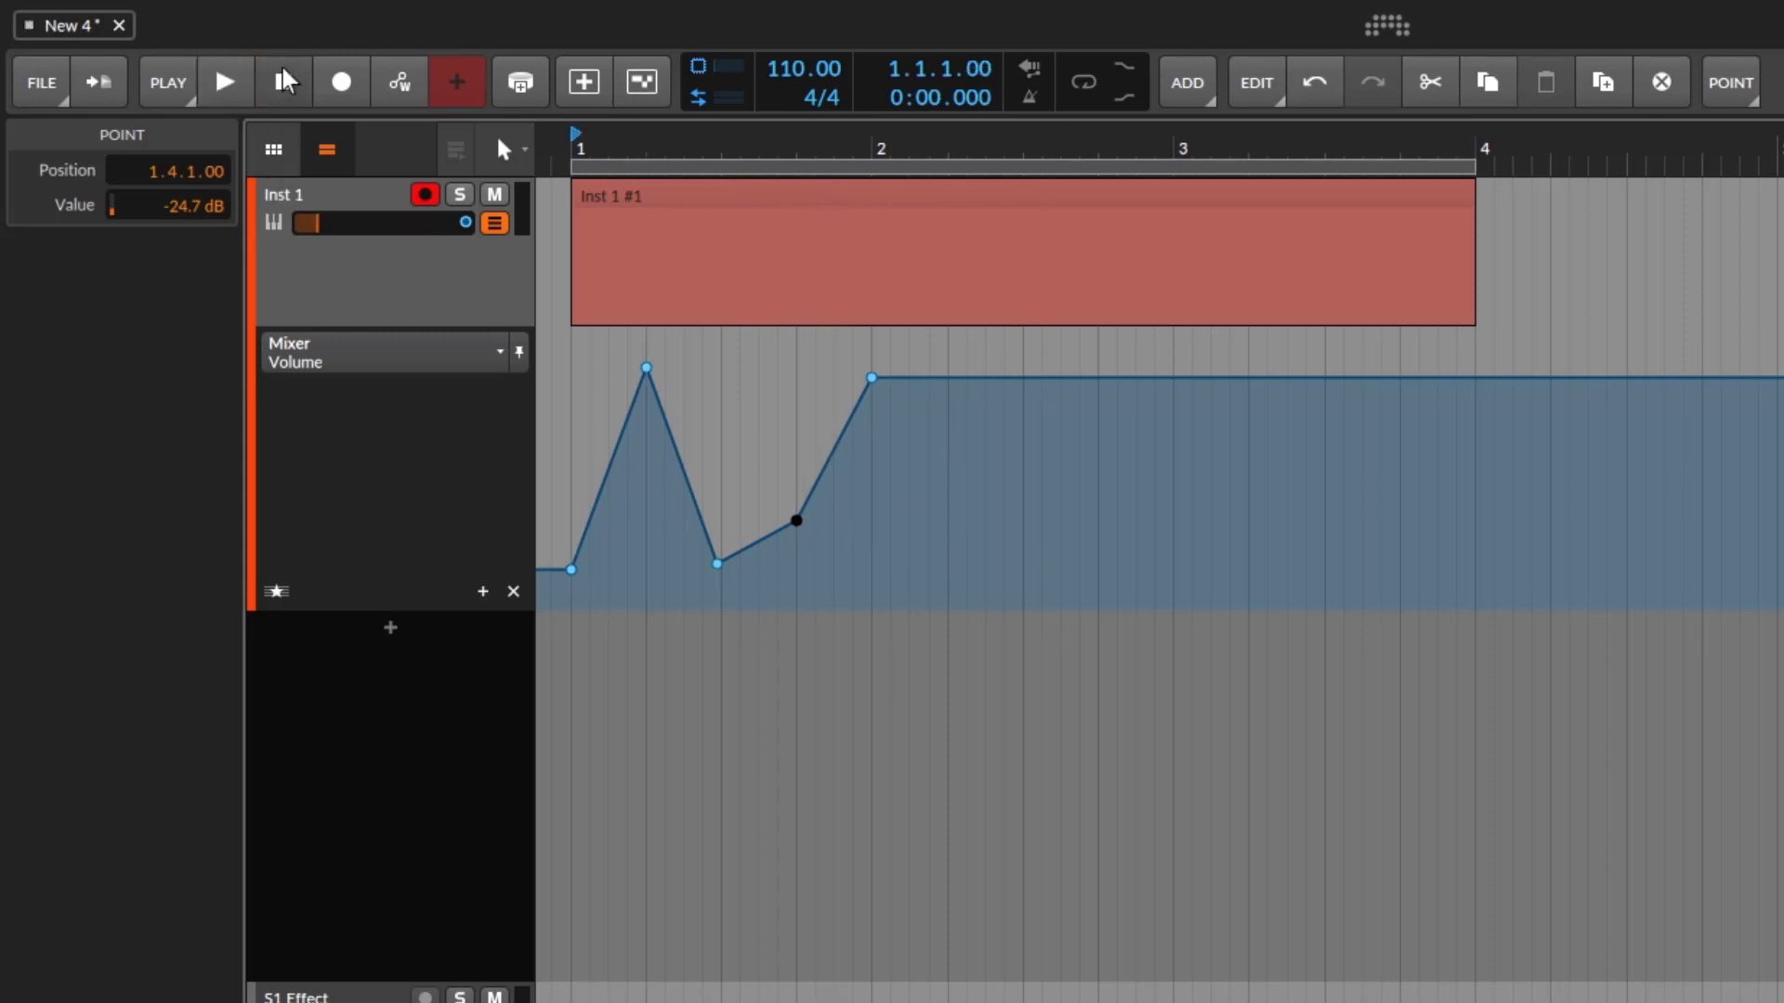
{"action": "left_click", "coordinate": [224, 82]}
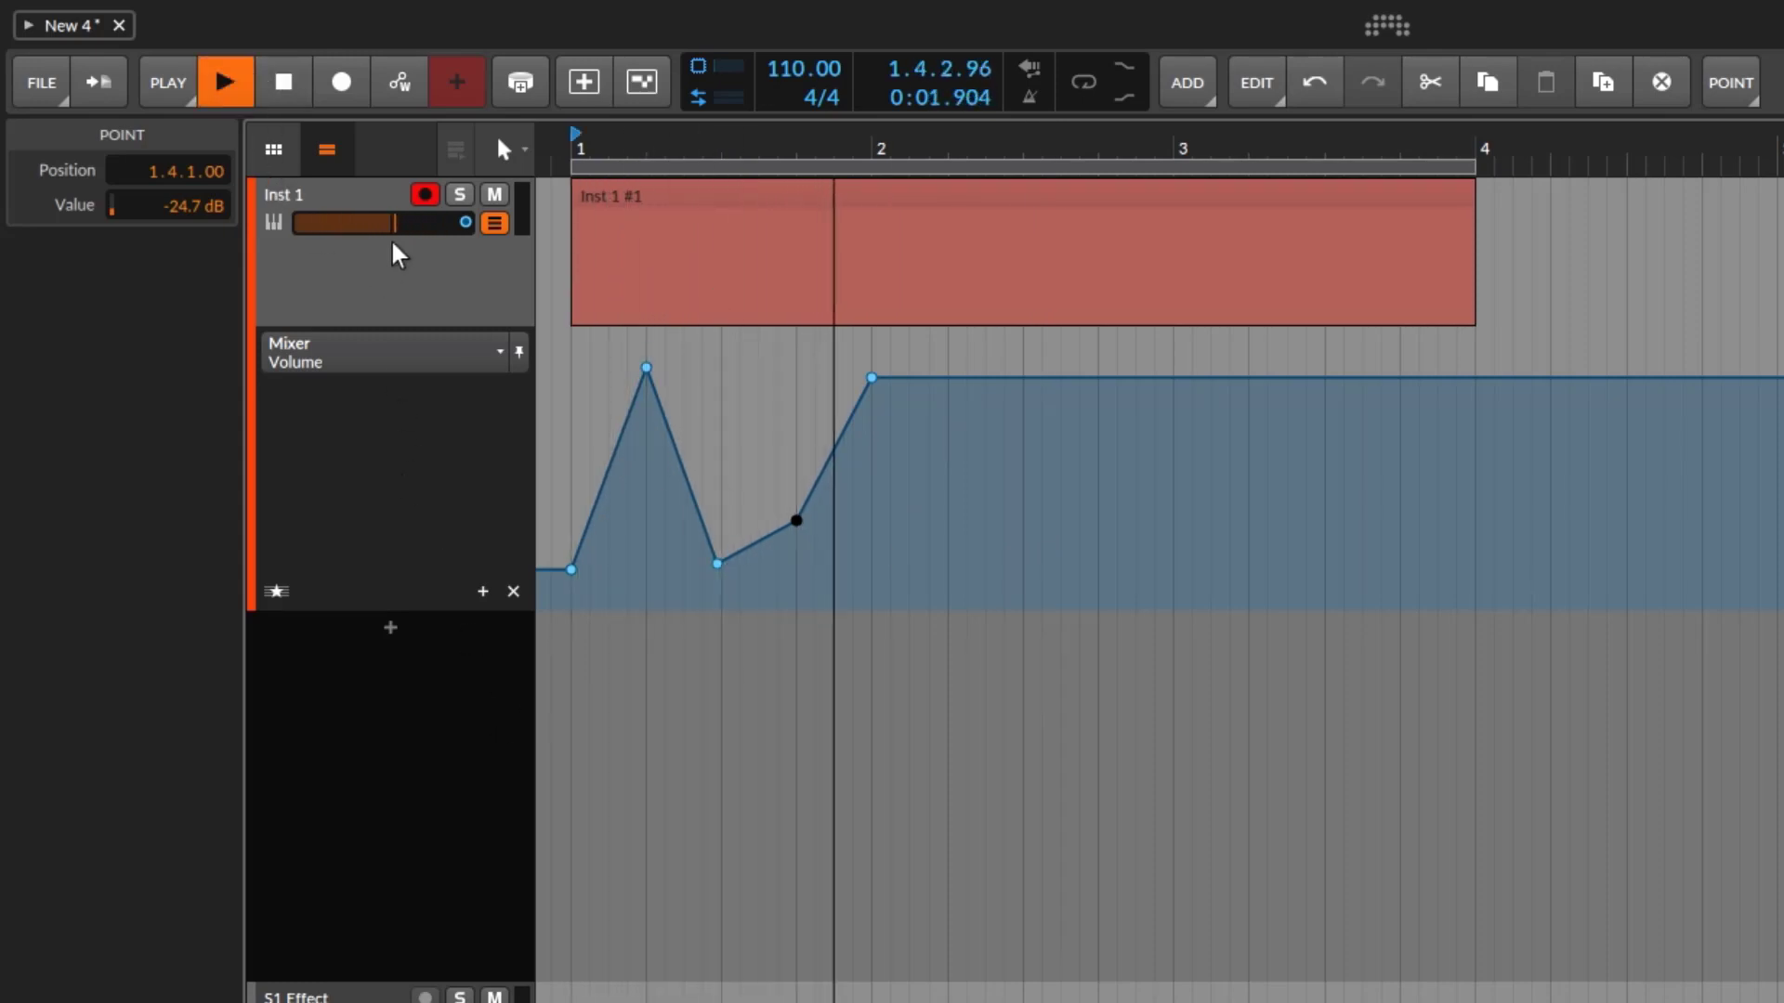
- Stop playback and move the Inst 1 clip together with its volume automation to 2.4.2.00, then to 1.4.4.00
{"action": "mouse_move", "coordinate": [876, 380]}
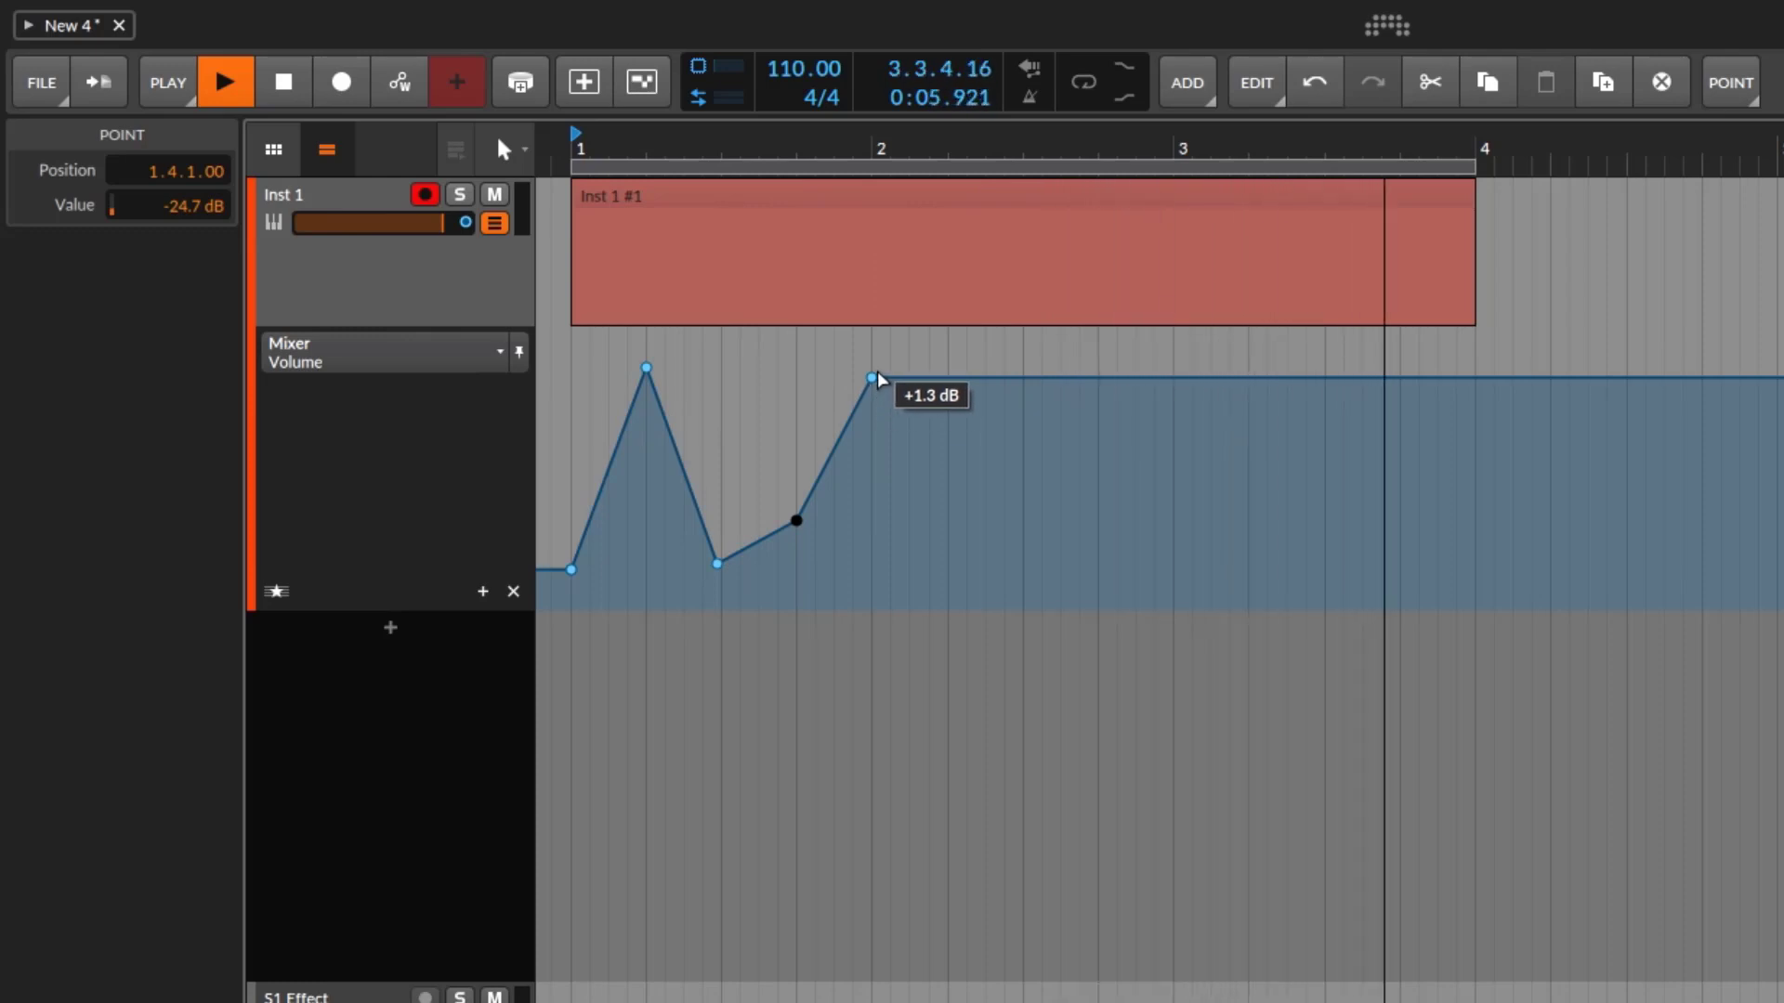
{"action": "key", "text": "space"}
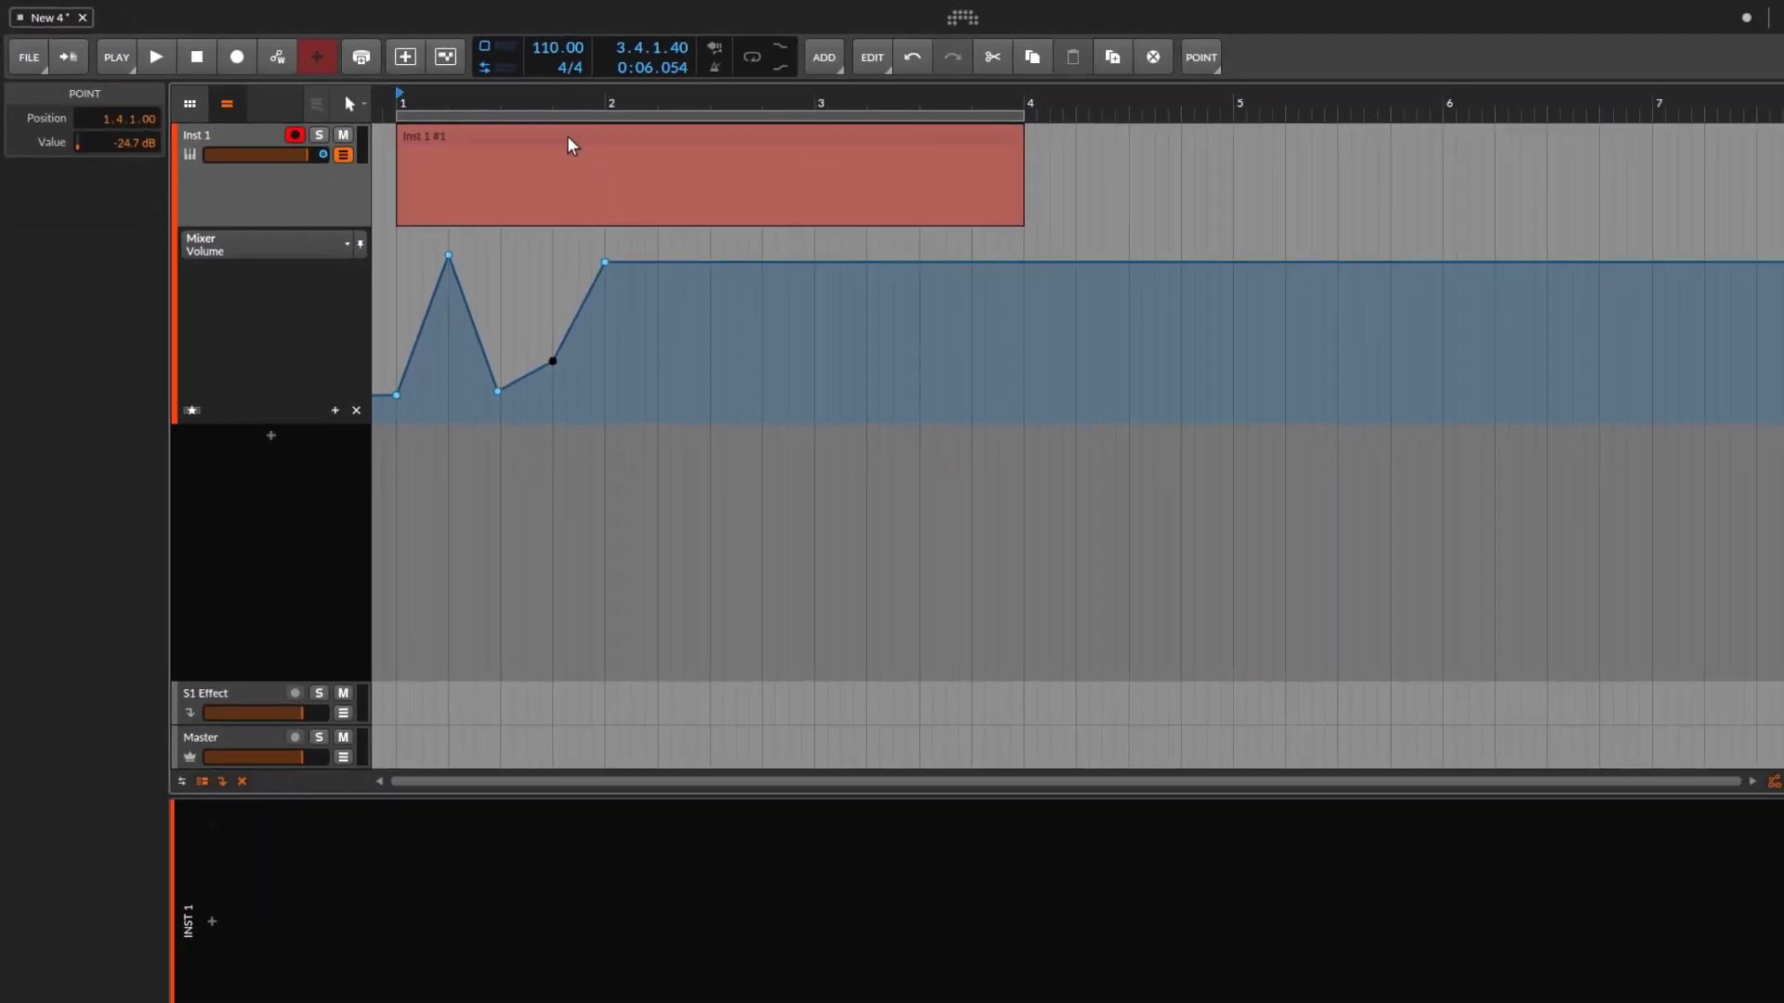
{"action": "left_click", "coordinate": [818, 196]}
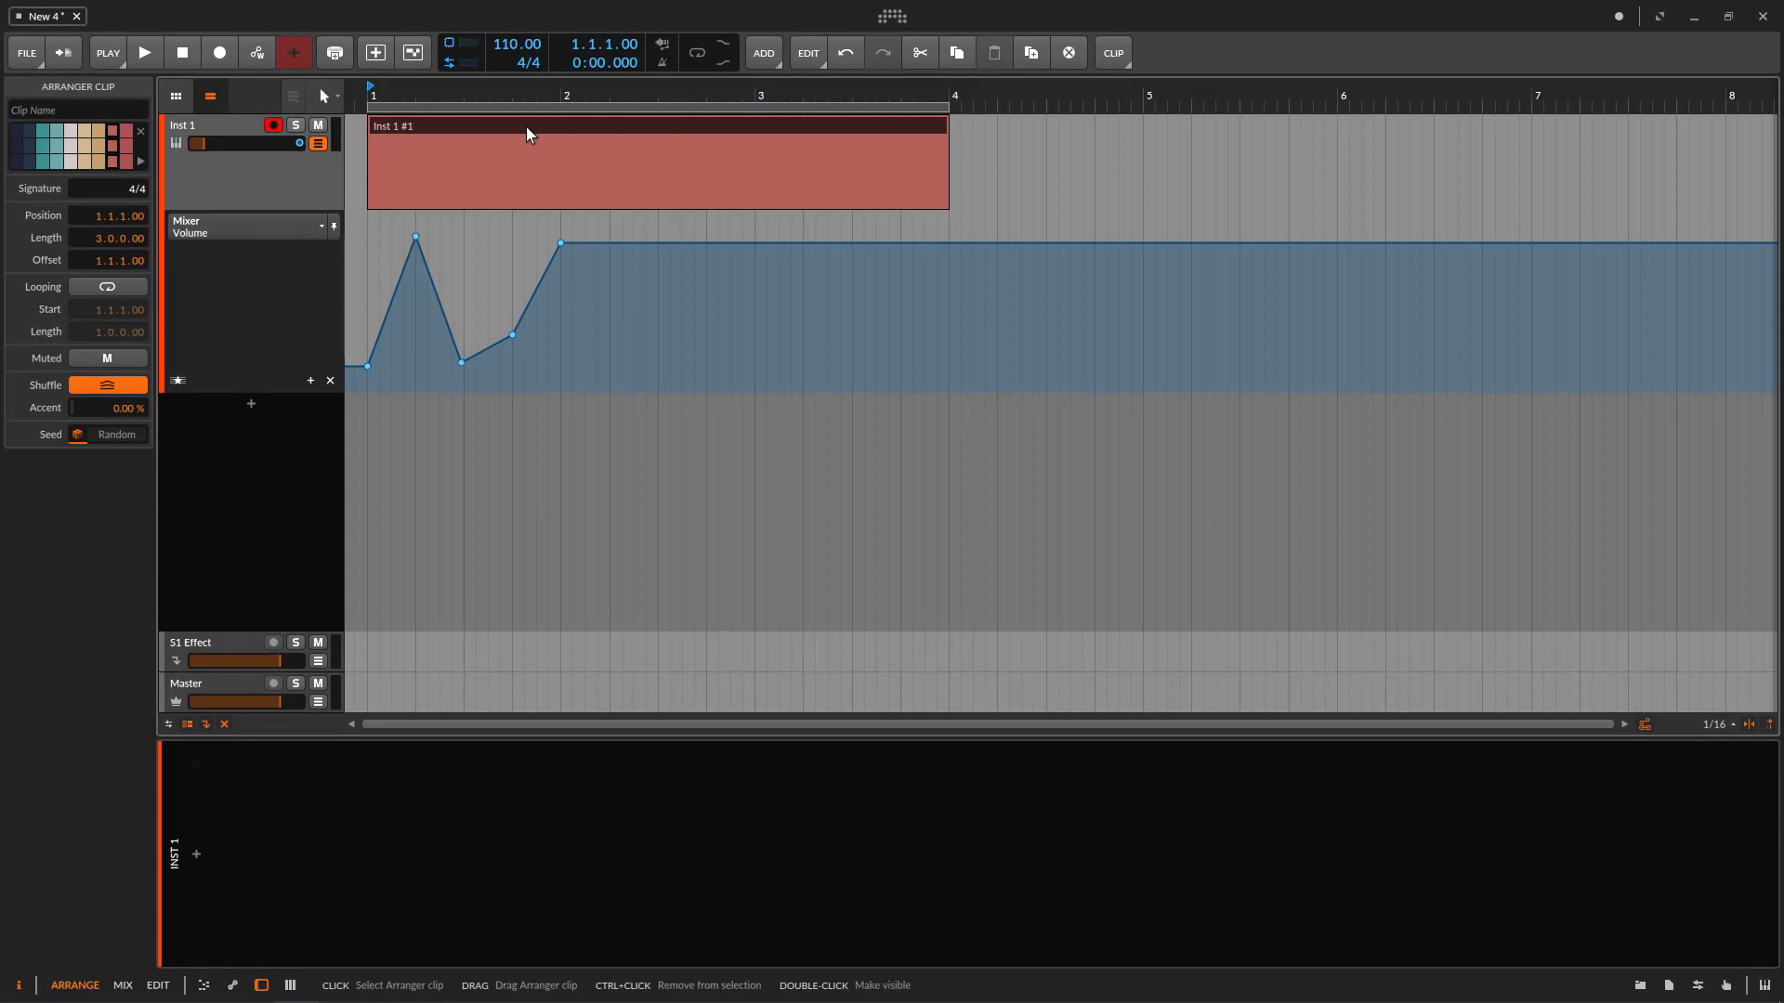
{"action": "left_click_drag", "start_coordinate": [526, 135], "coordinate": [877, 139]}
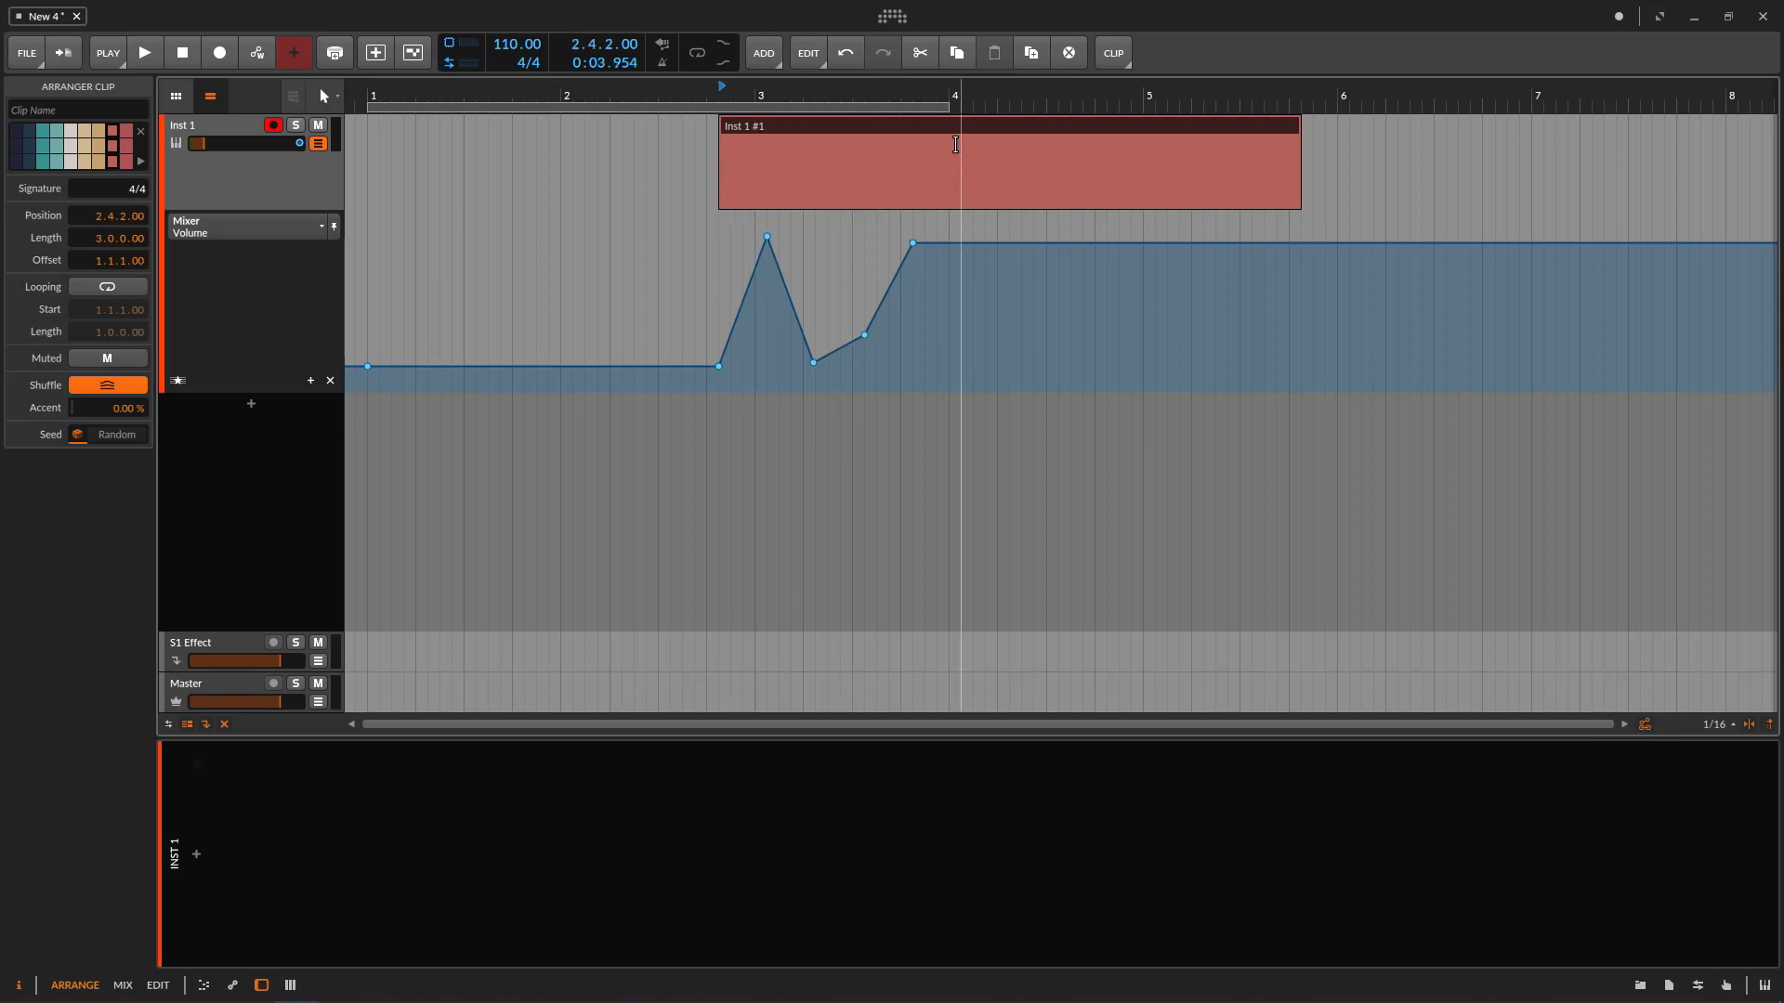
{"action": "left_click_drag", "start_coordinate": [935, 139], "coordinate": [769, 140]}
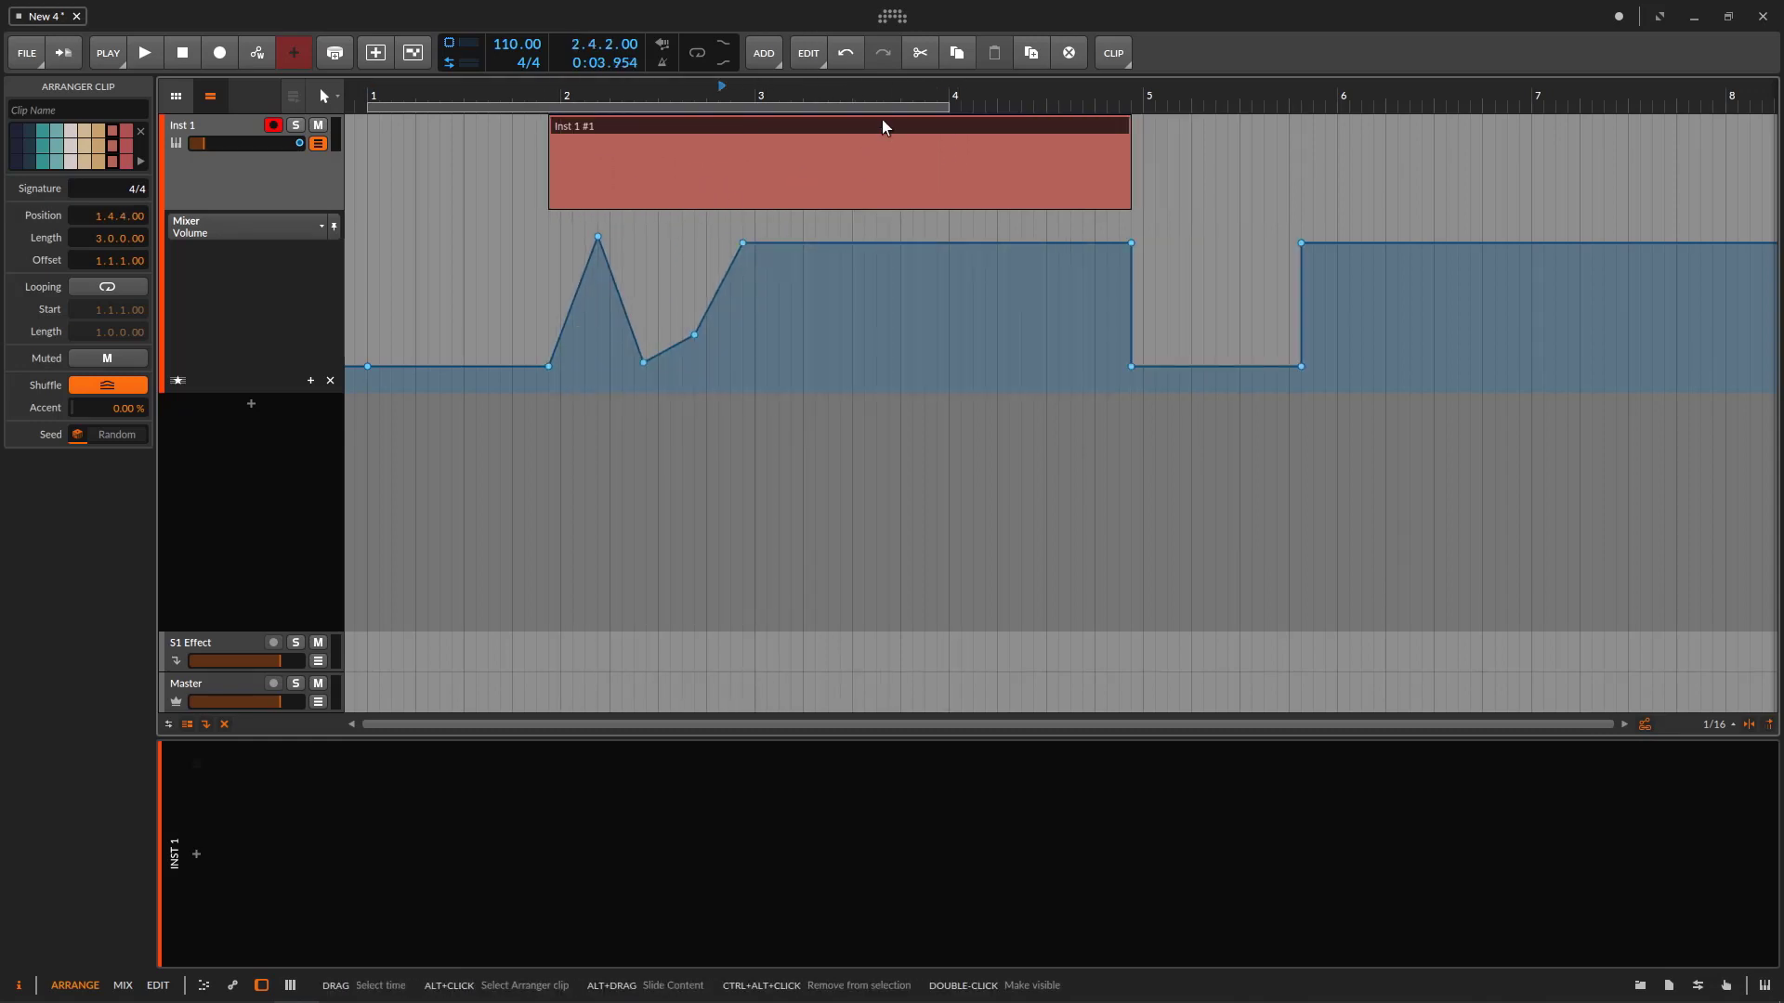
- Return the Inst 1 clip to the start of bar 1 and clear the leftover volume automation points after it
{"action": "left_click_drag", "start_coordinate": [877, 123], "coordinate": [638, 135]}
{"action": "key", "text": "ctrl+z"}
{"action": "left_click", "coordinate": [821, 131]}
{"action": "left_click_drag", "start_coordinate": [1483, 407], "coordinate": [897, 336]}
{"action": "key", "text": "Delete"}
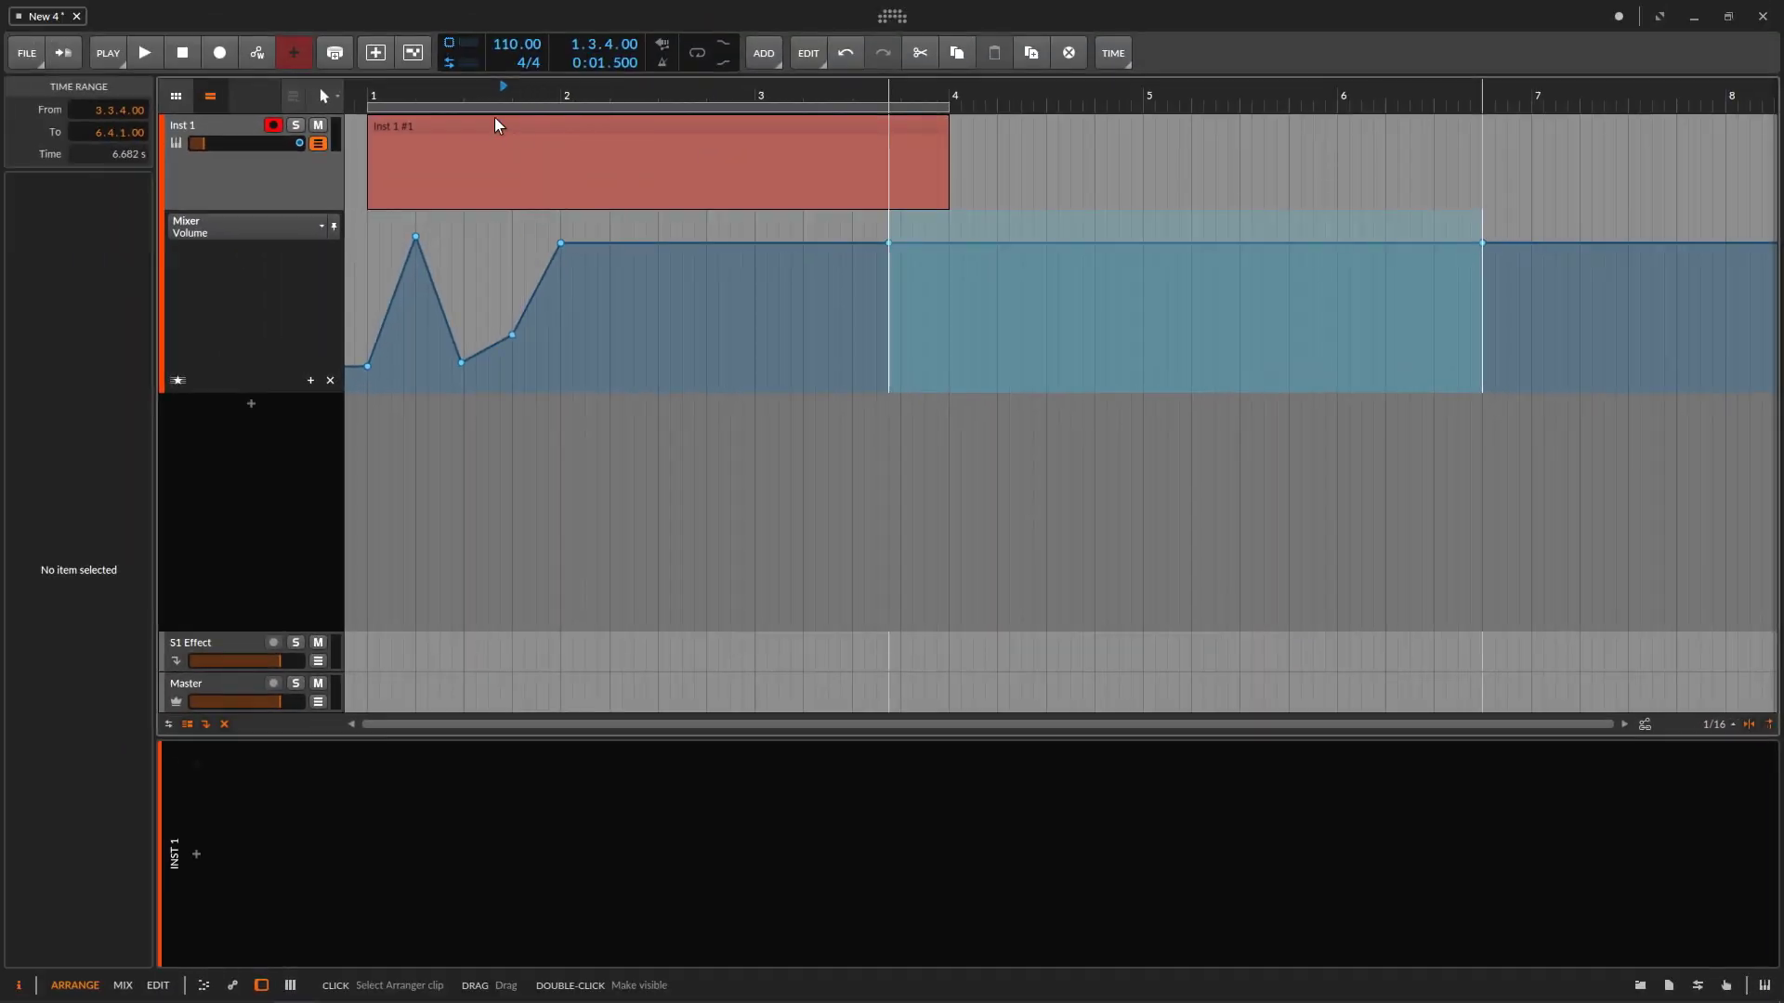
- Move the Inst 1 clip without its automation to 2.4.4.00 and back to 1.1.1.00
{"action": "left_click", "coordinate": [495, 125]}
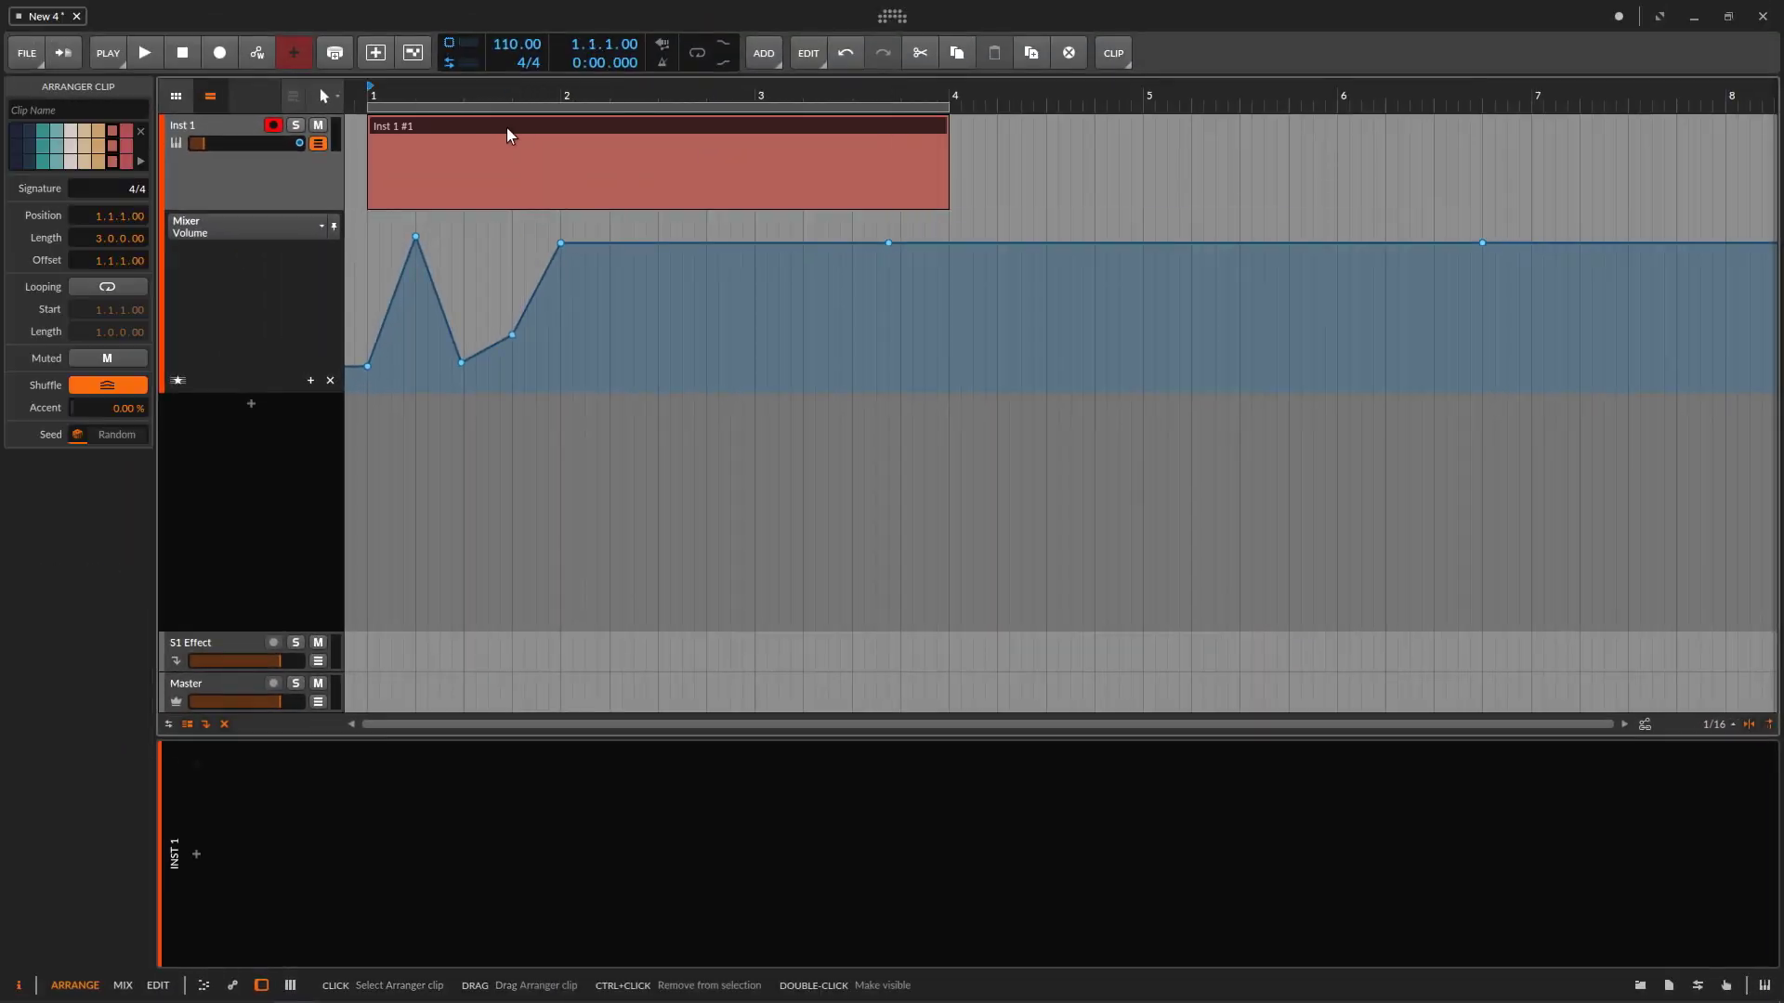
{"action": "left_click_drag", "start_coordinate": [506, 126], "coordinate": [880, 127]}
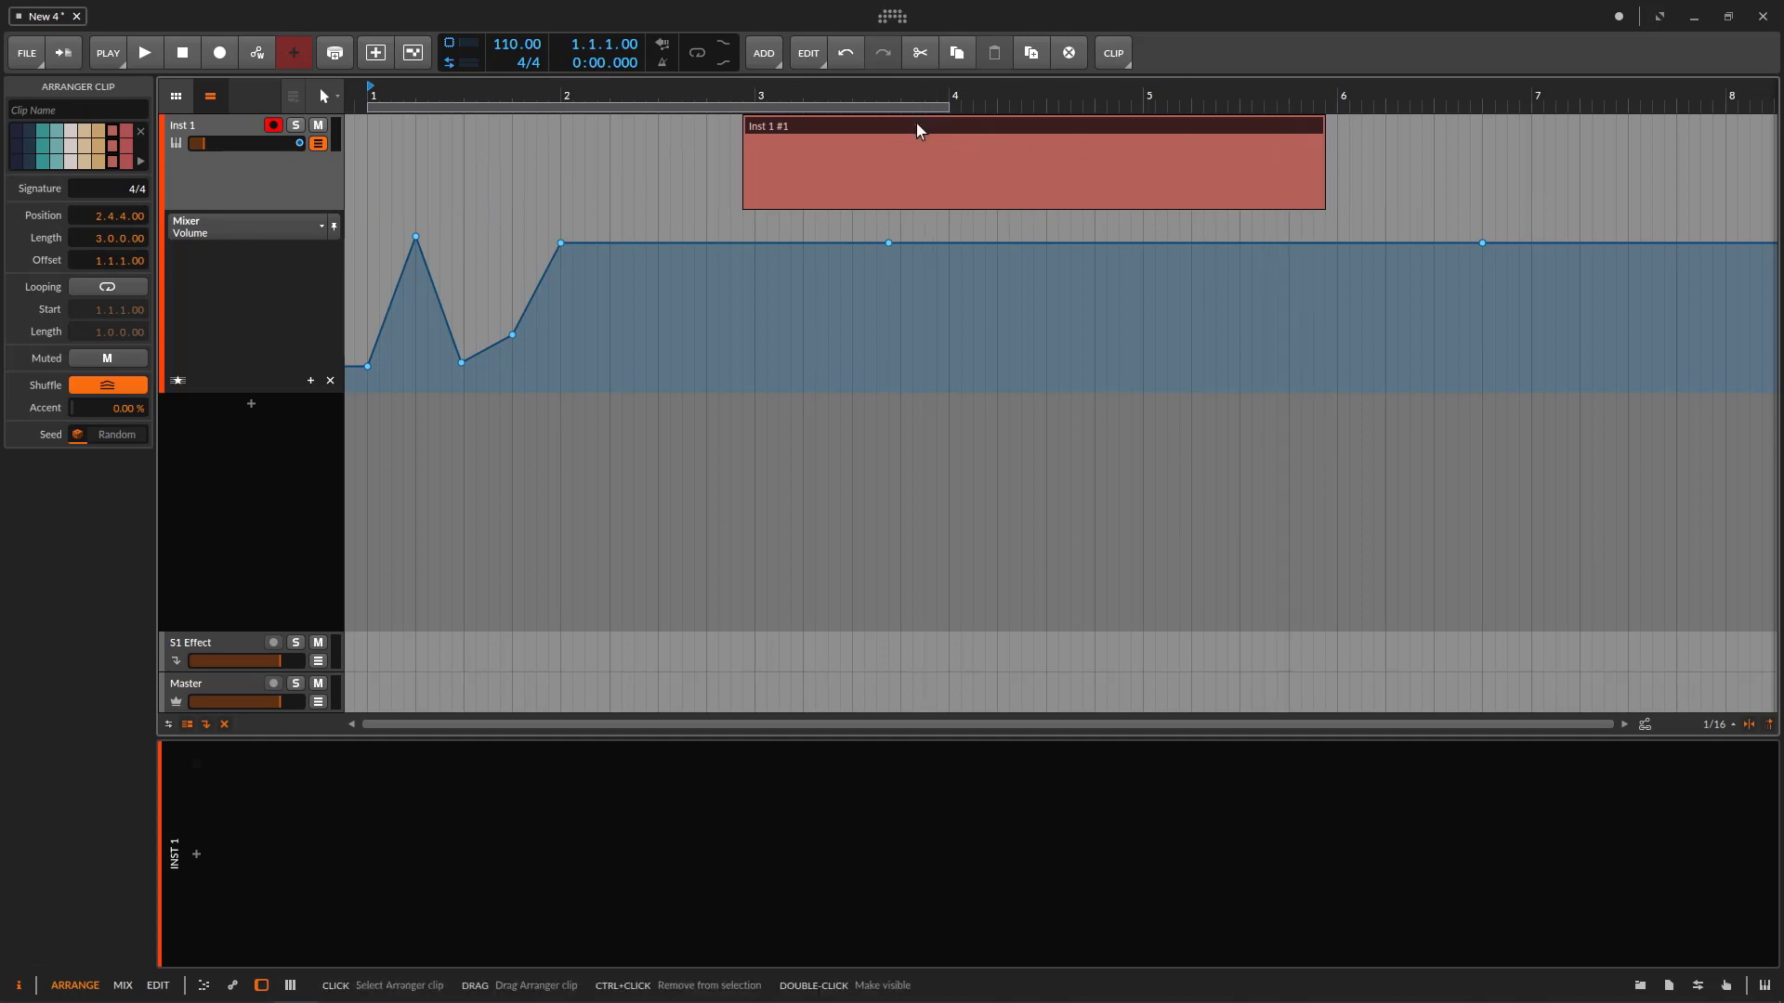
{"action": "left_click_drag", "start_coordinate": [918, 130], "coordinate": [548, 127]}
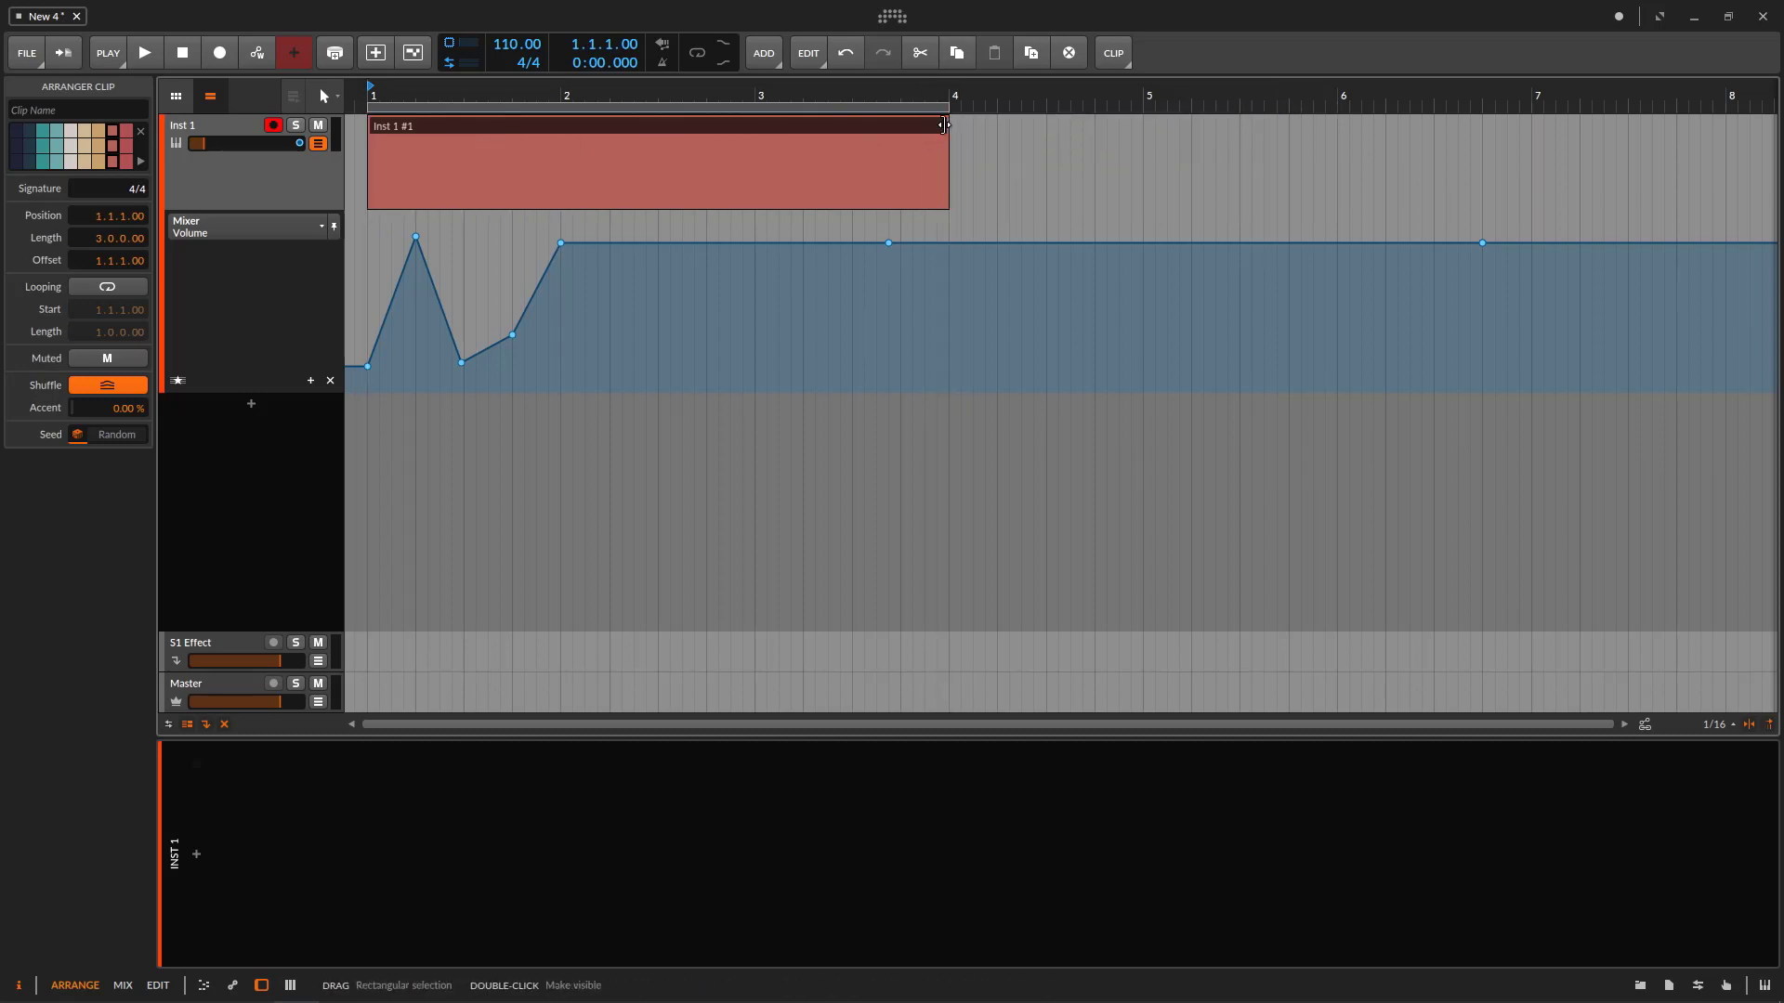
- Shorten the Inst 1 clip to one bar and delete the extra volume automation points beyond bar 3
{"action": "left_click_drag", "start_coordinate": [944, 125], "coordinate": [562, 144]}
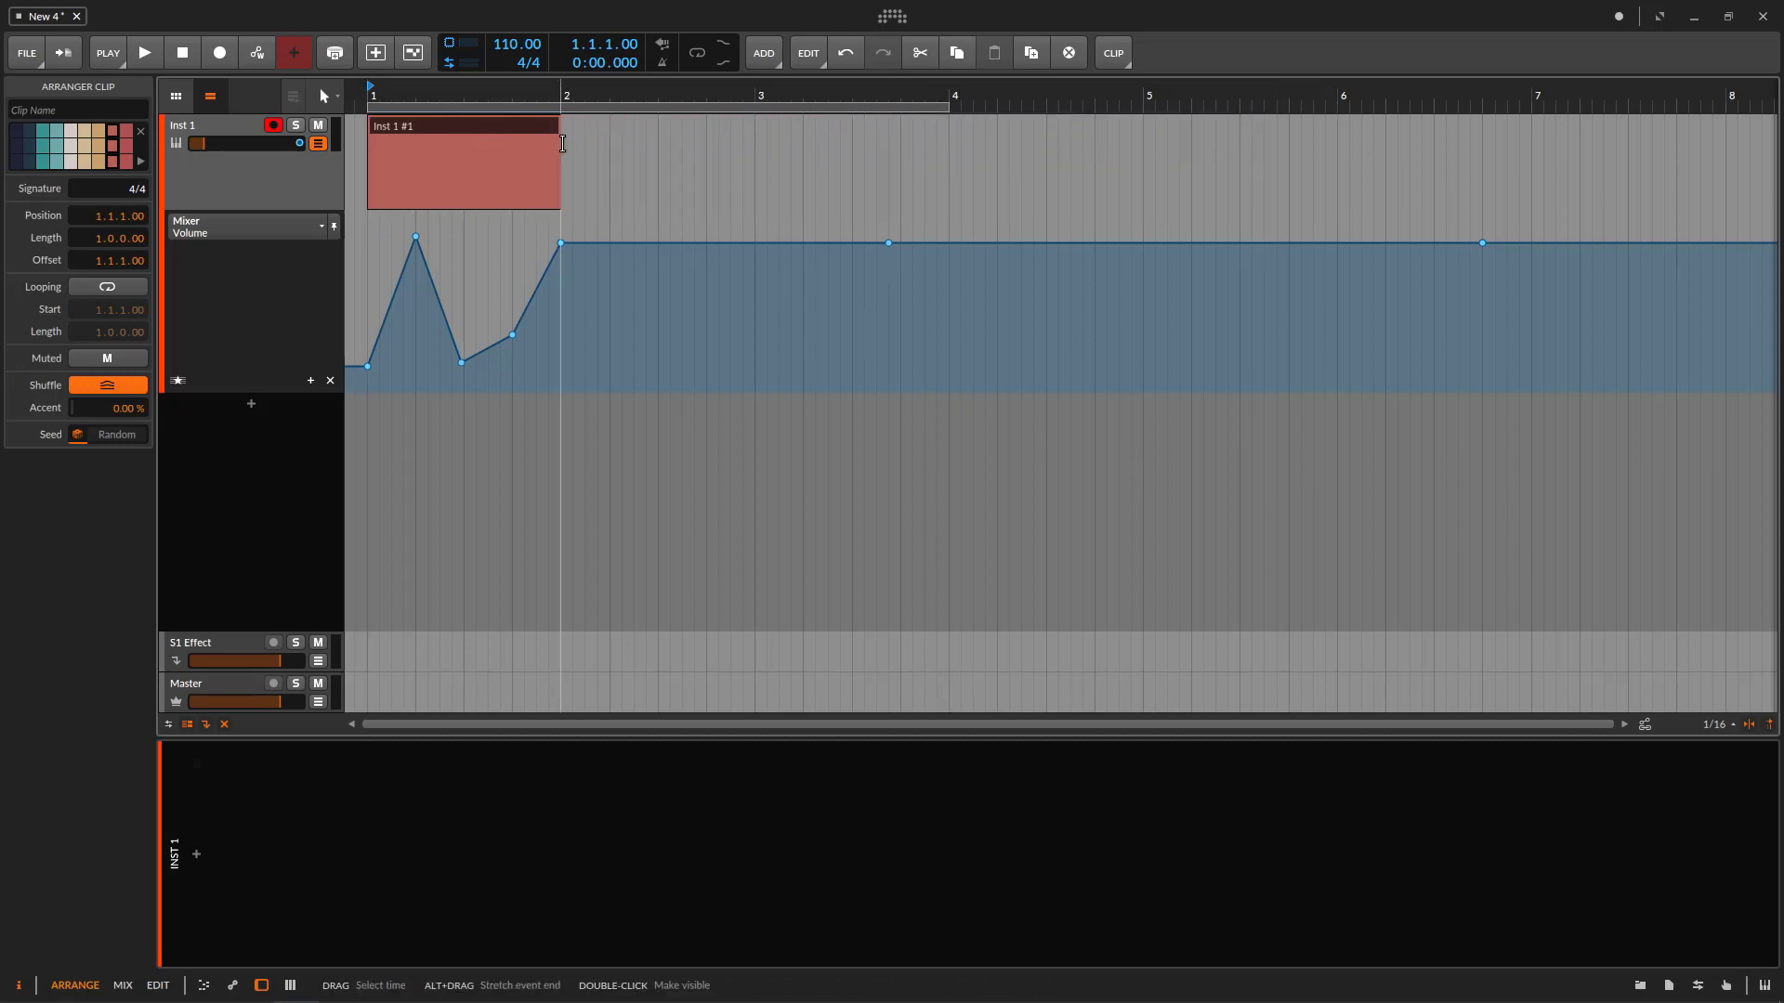
{"action": "left_click_drag", "start_coordinate": [792, 186], "coordinate": [1543, 321]}
{"action": "left_click_drag", "start_coordinate": [1549, 307], "coordinate": [748, 214]}
{"action": "key", "text": "Delete"}
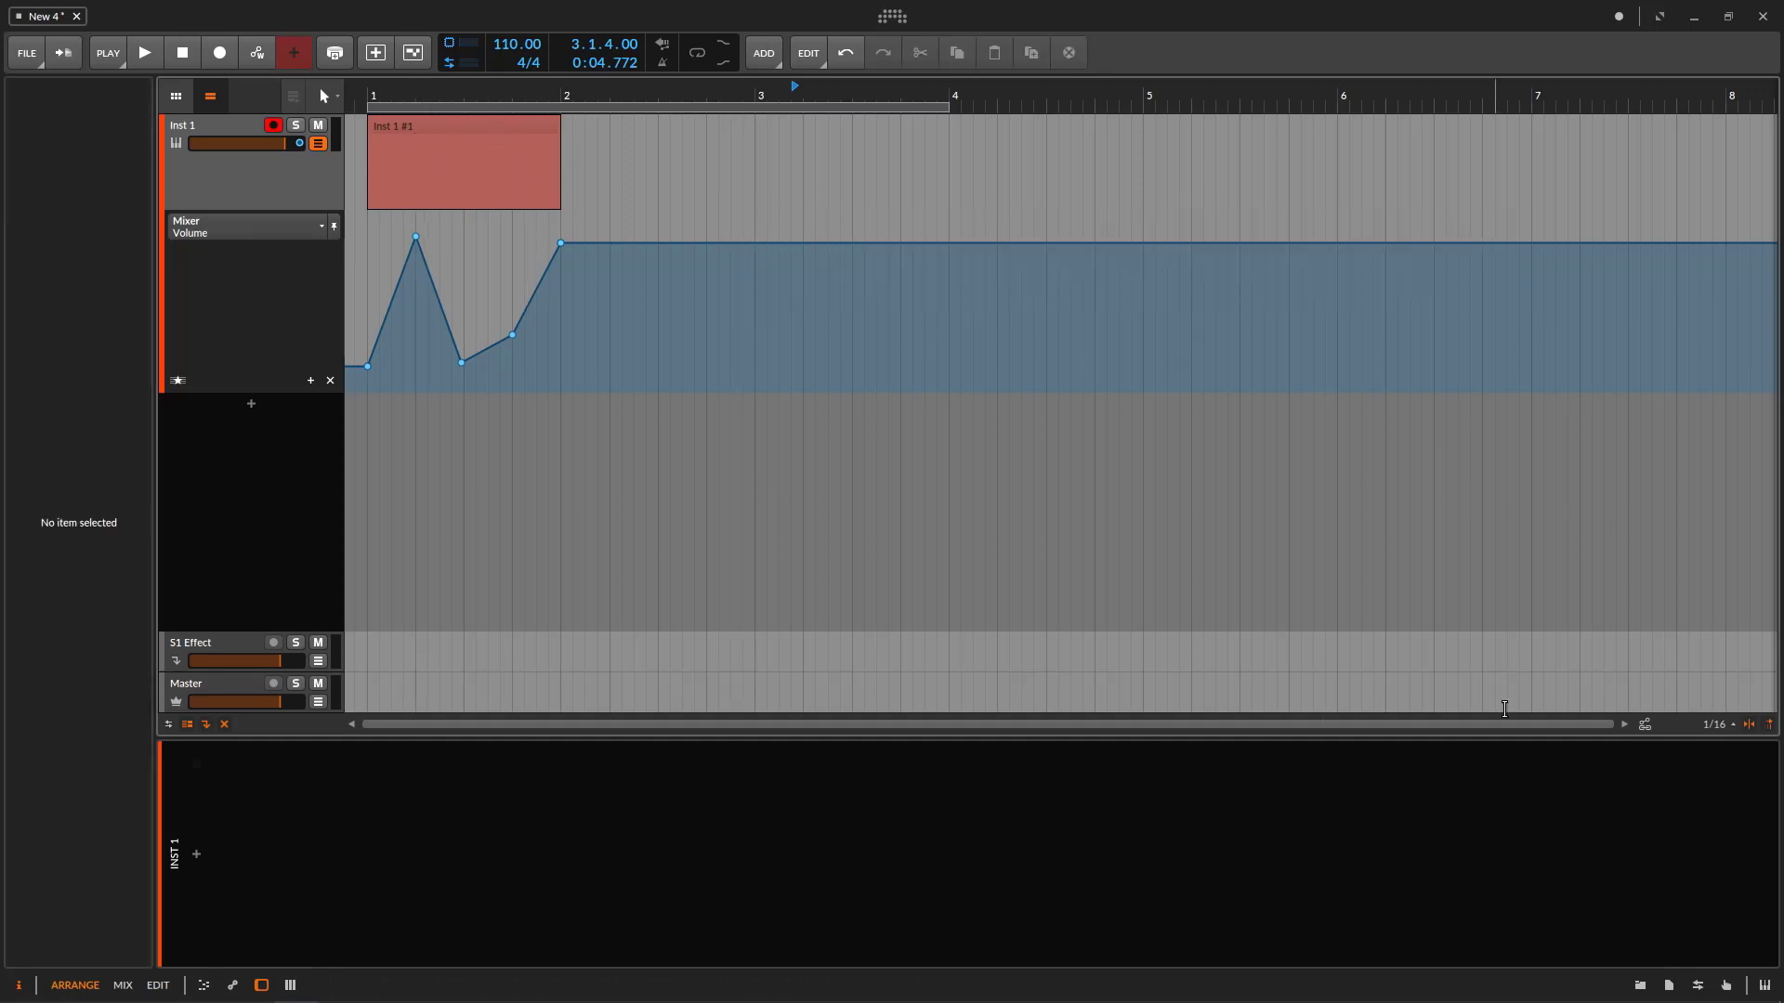
- Move the one-bar clip with its automation to bar 3 and delete the leftover volume points in bars 1 and 2
{"action": "left_click_drag", "start_coordinate": [502, 135], "coordinate": [889, 151]}
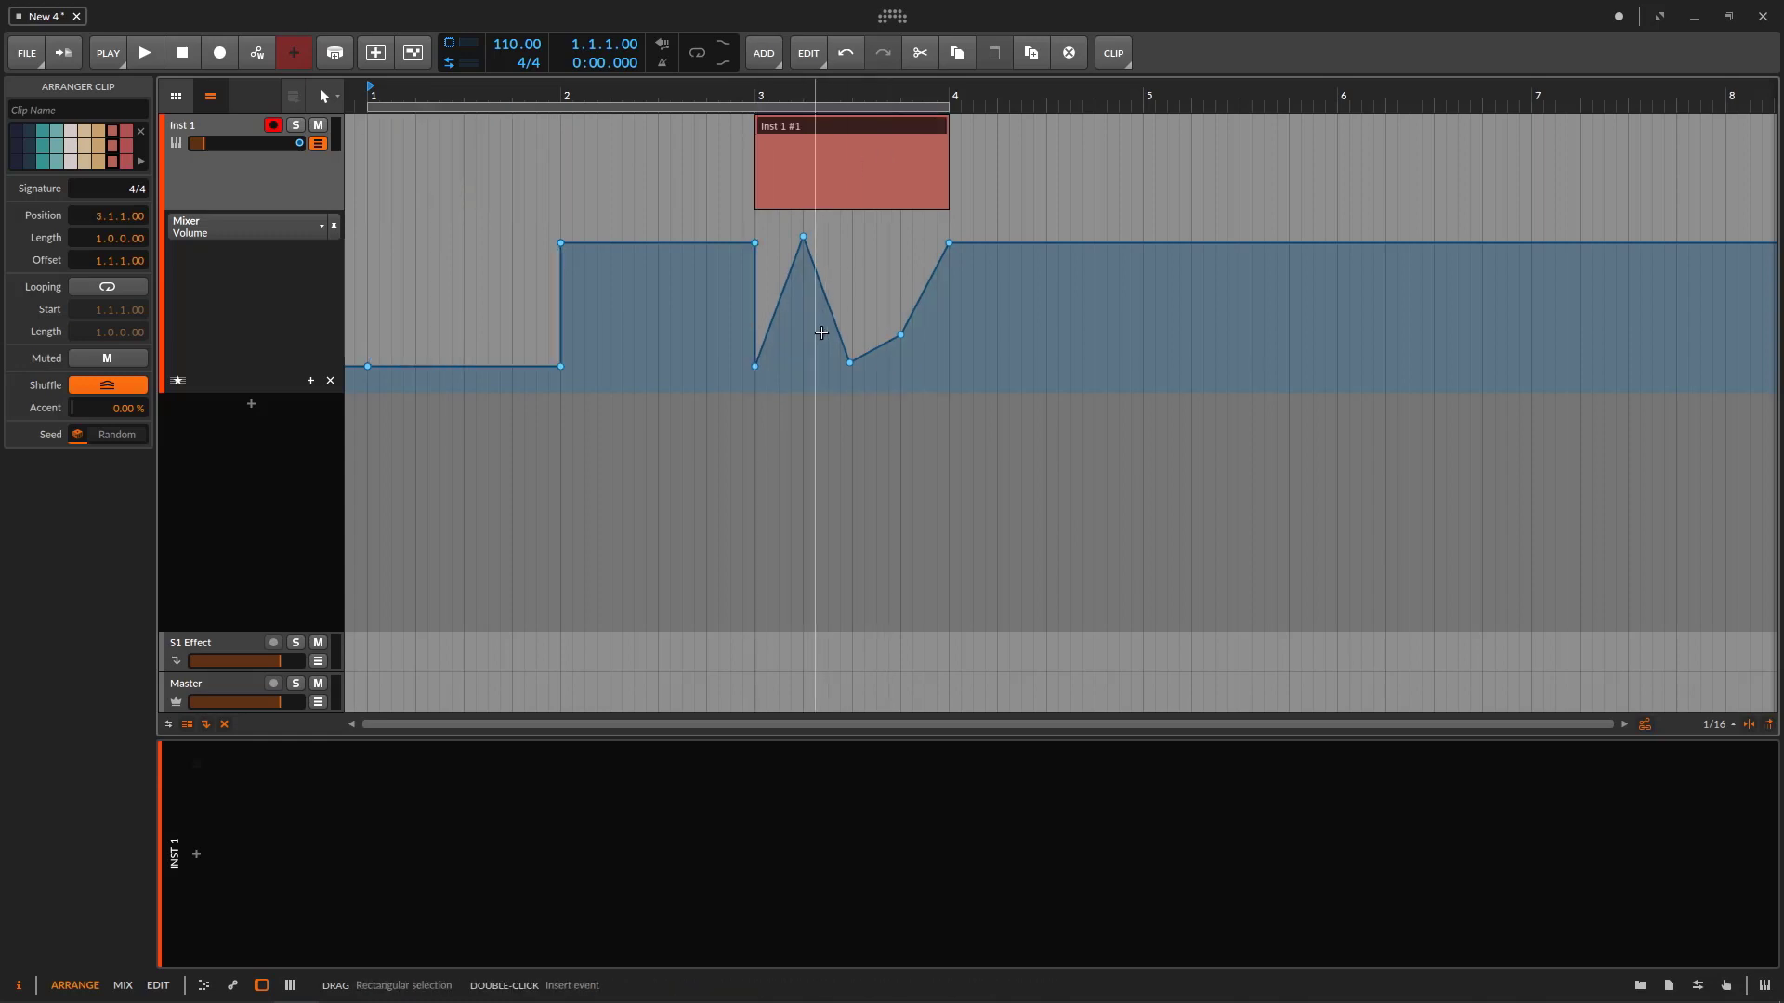
{"action": "left_click_drag", "start_coordinate": [641, 394], "coordinate": [300, 344]}
{"action": "key", "text": "Delete"}
{"action": "left_click_drag", "start_coordinate": [497, 221], "coordinate": [586, 279]}
{"action": "key", "text": "Delete"}
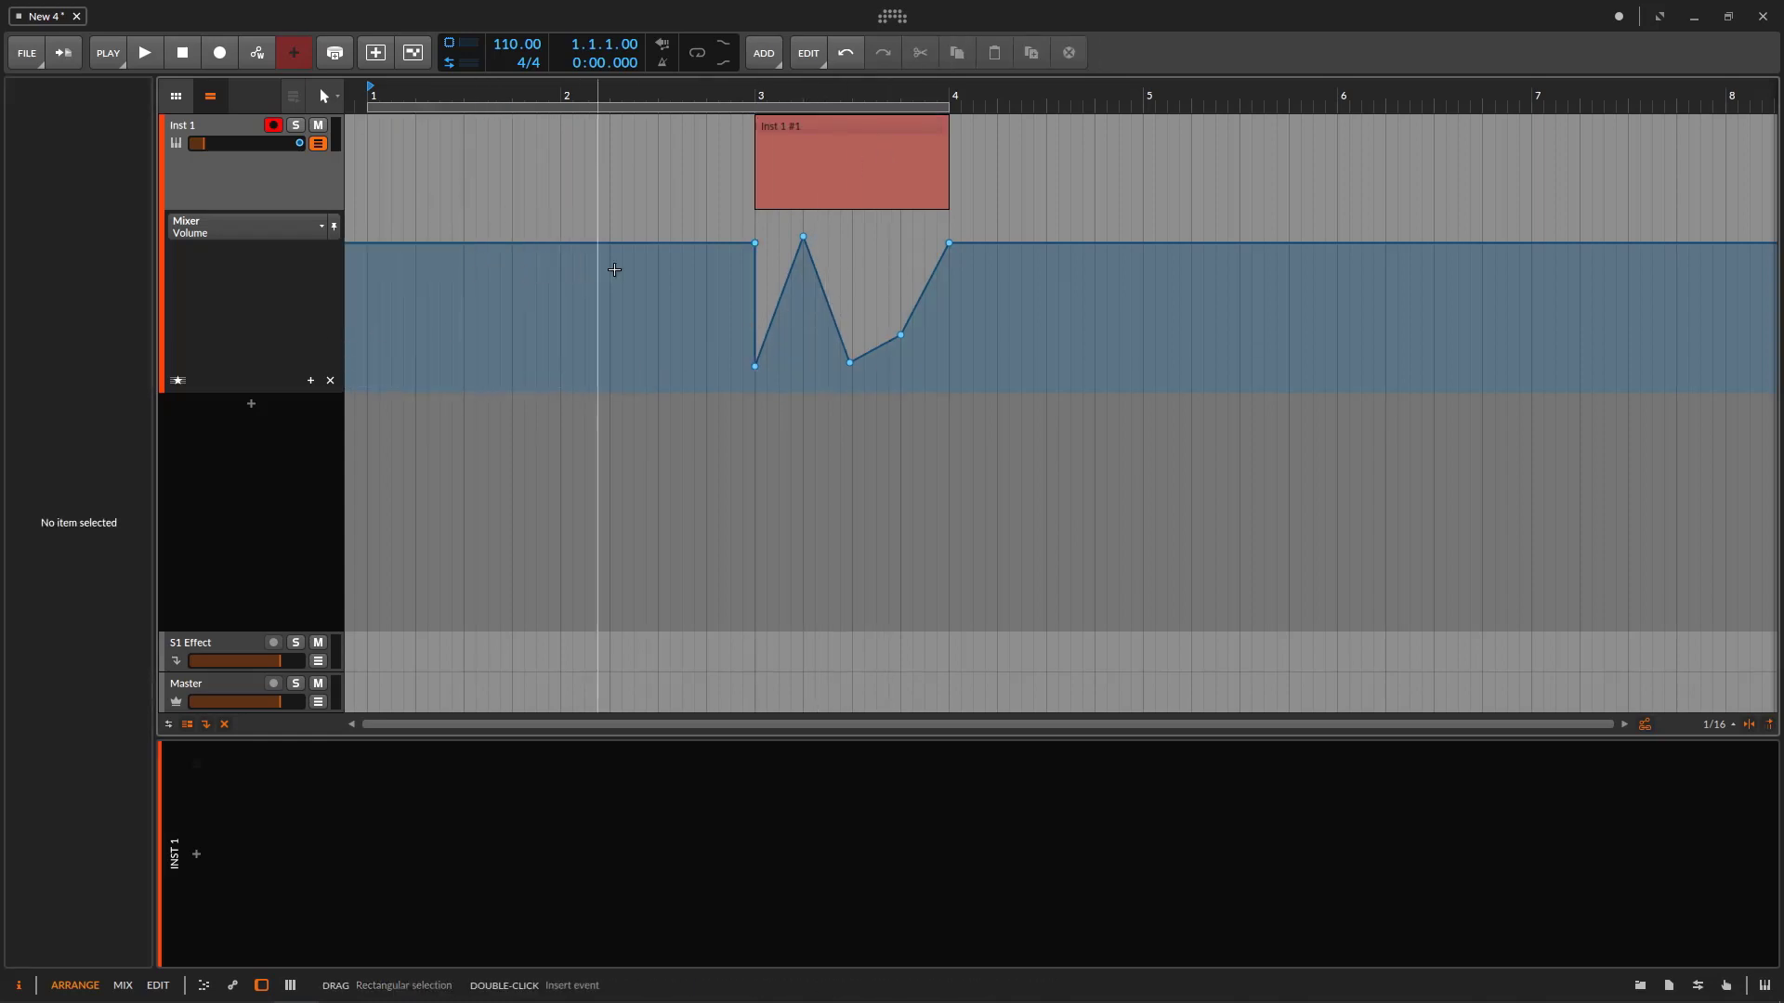
- Duplicate the bar 3 clip with its automation into bars 4 and 5, selecting each clip to compare them
{"action": "left_click", "coordinate": [862, 133]}
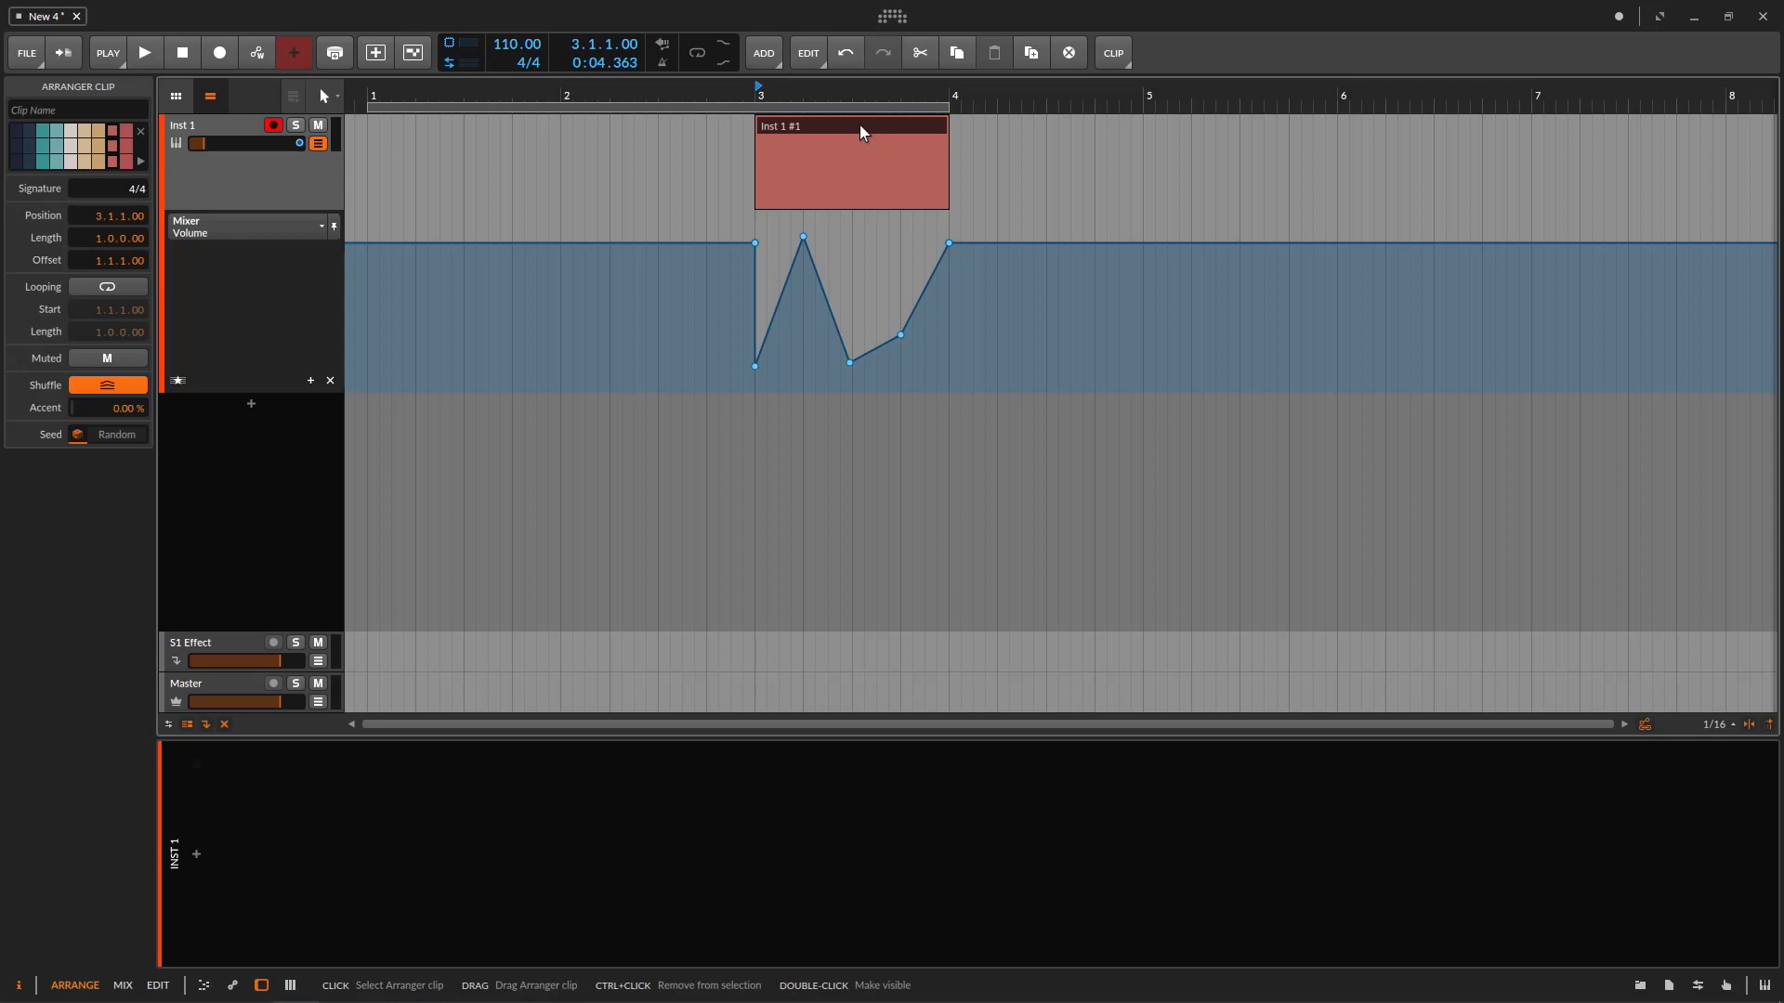
{"action": "key", "text": "ctrl+d"}
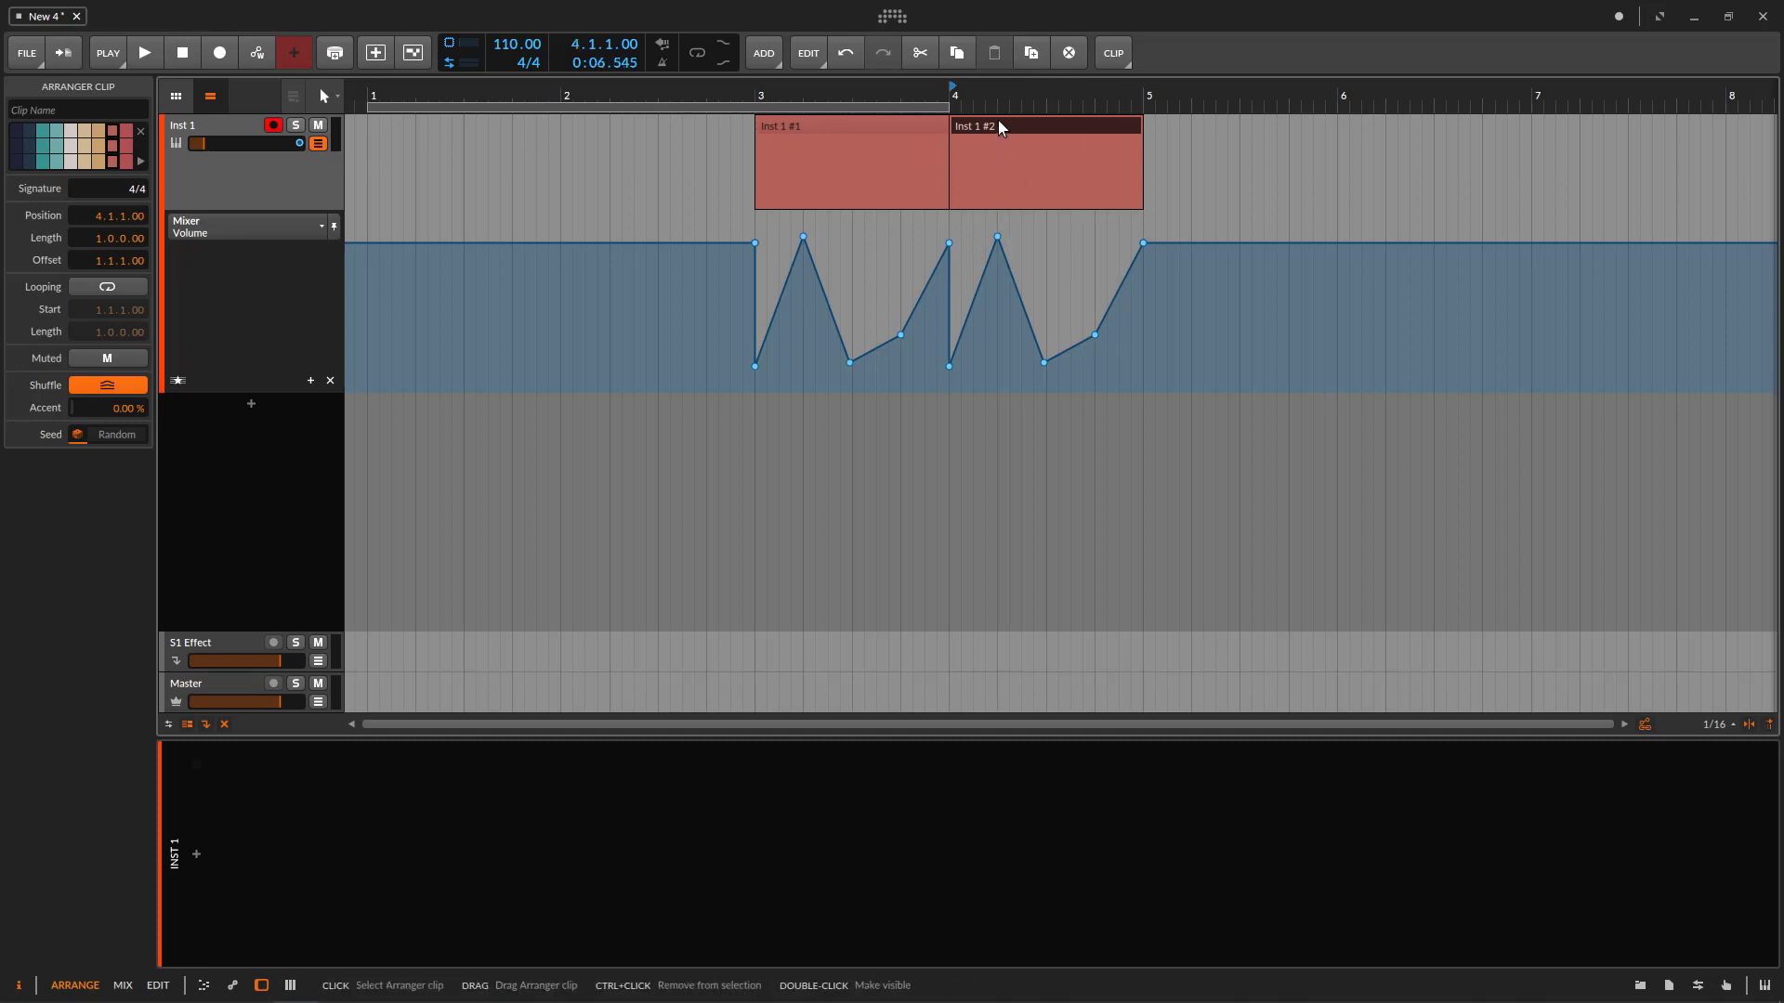
{"action": "key", "text": "ctrl+d"}
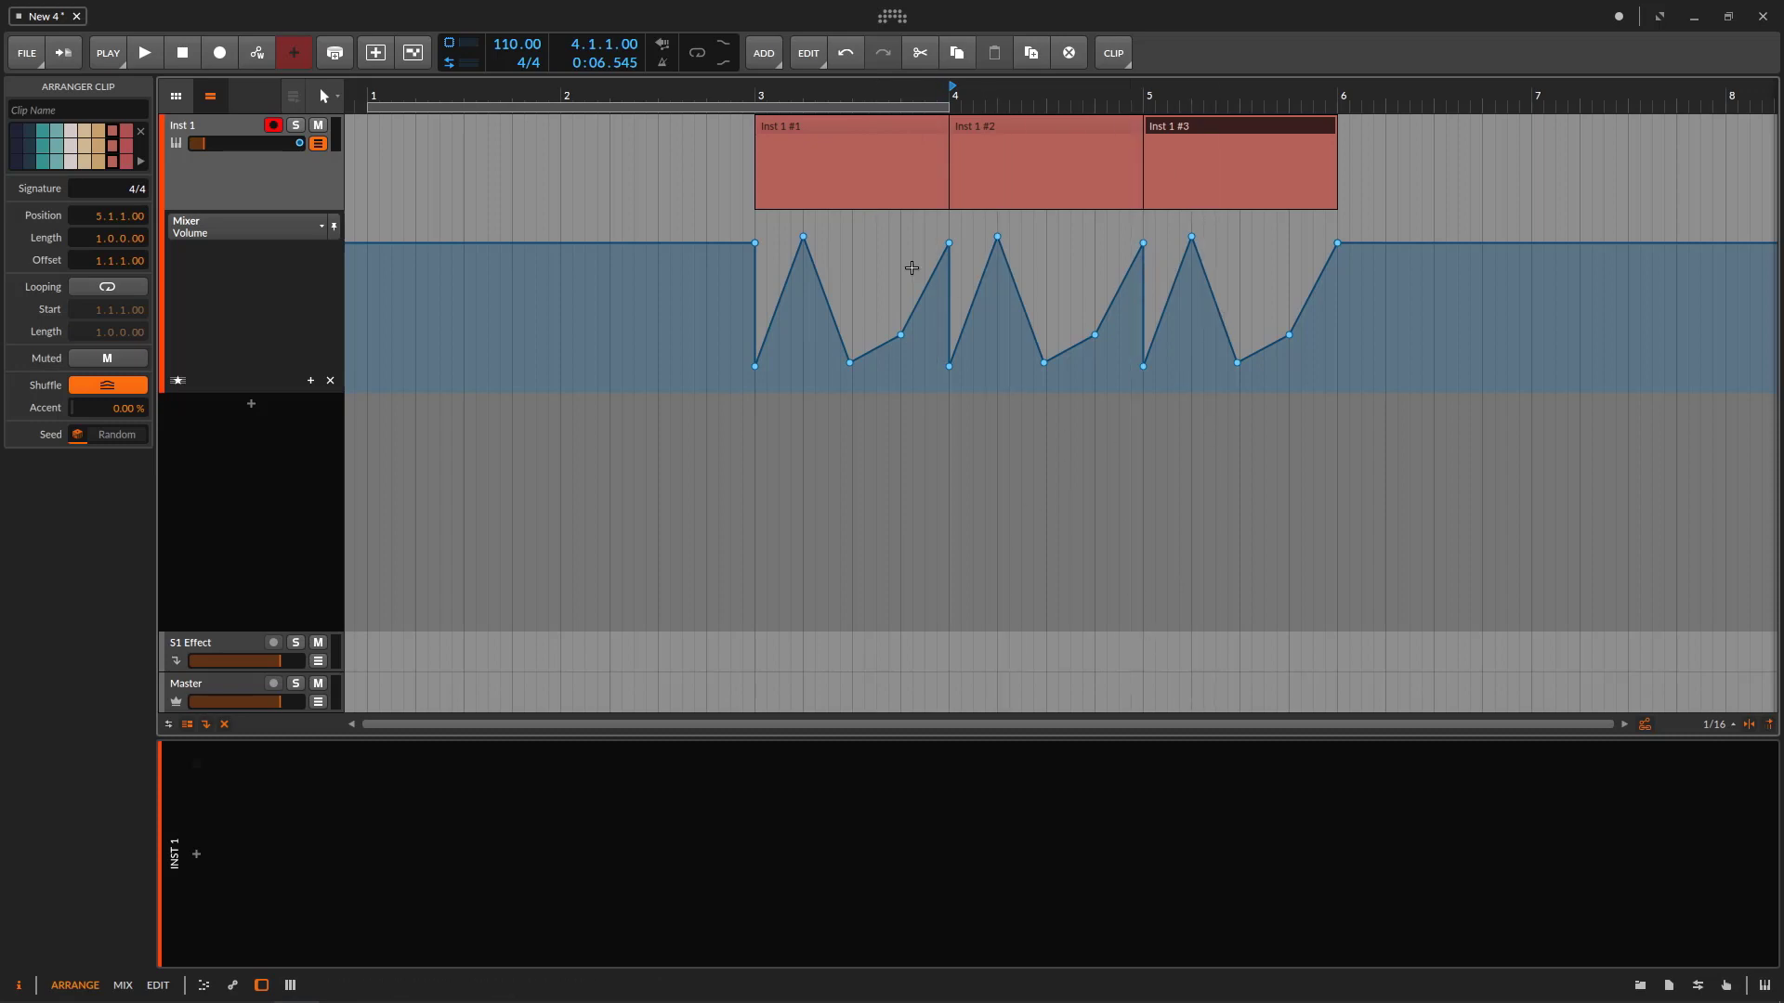
{"action": "left_click", "coordinate": [1029, 123]}
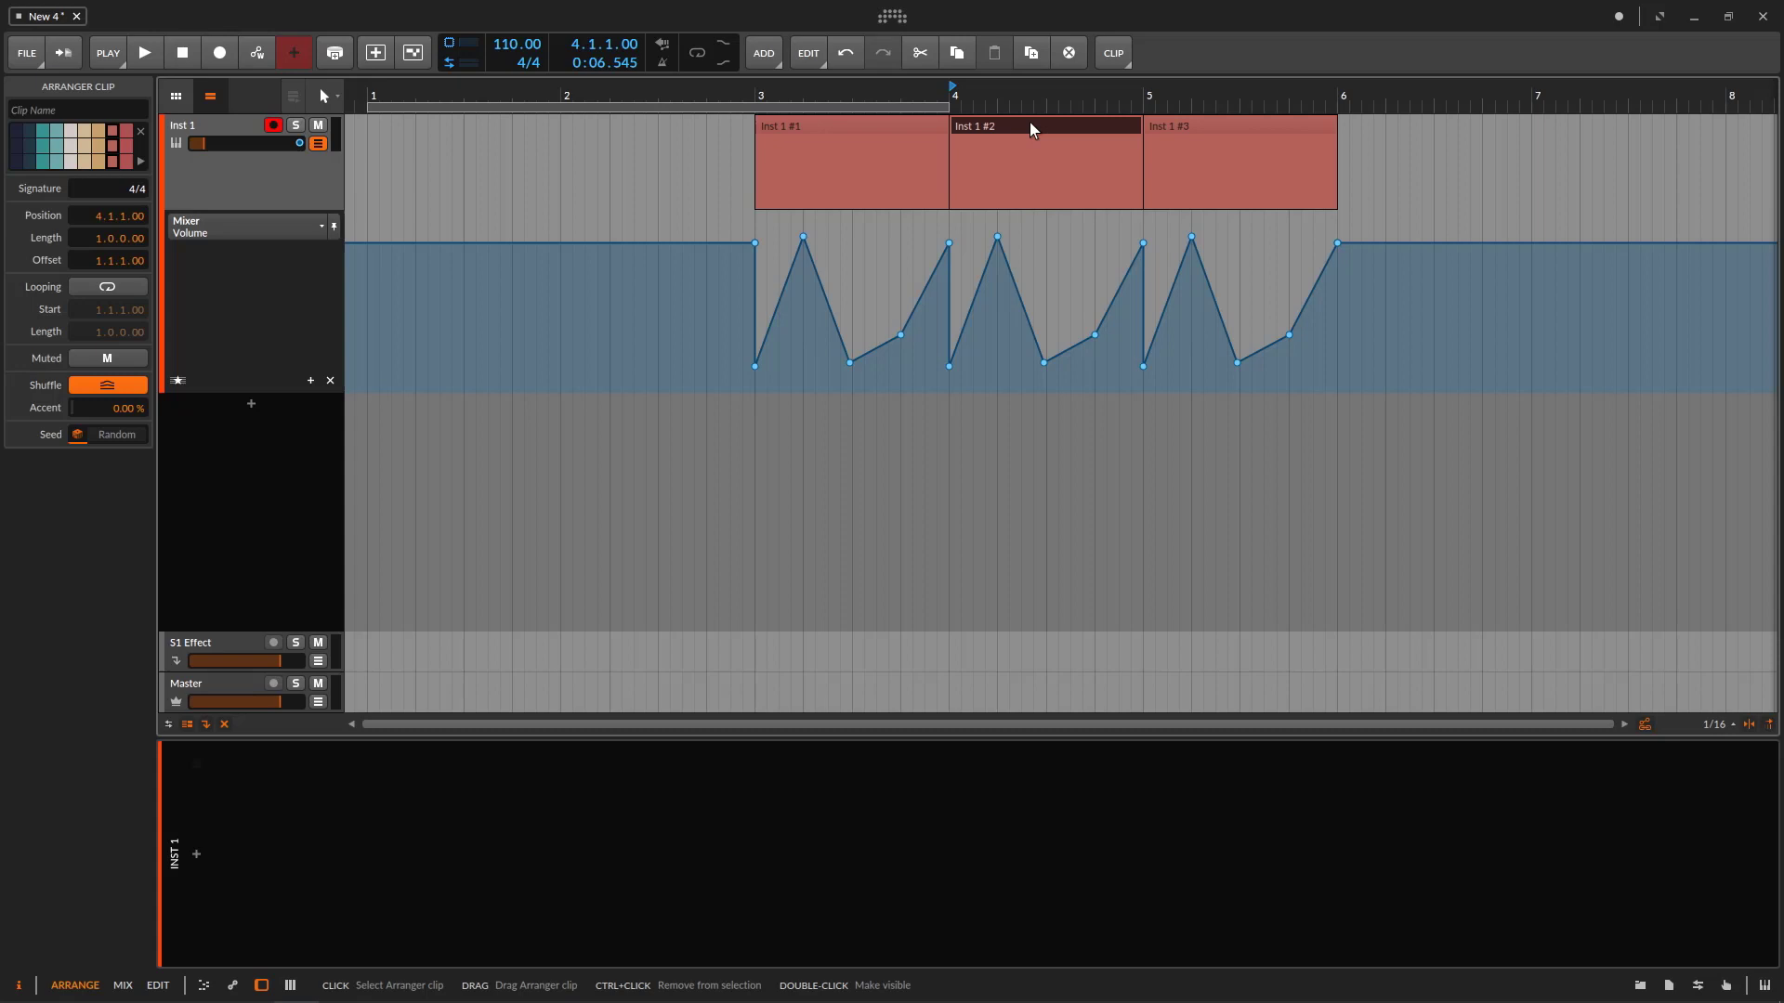
{"action": "left_click", "coordinate": [924, 126]}
{"action": "left_click", "coordinate": [1260, 120]}
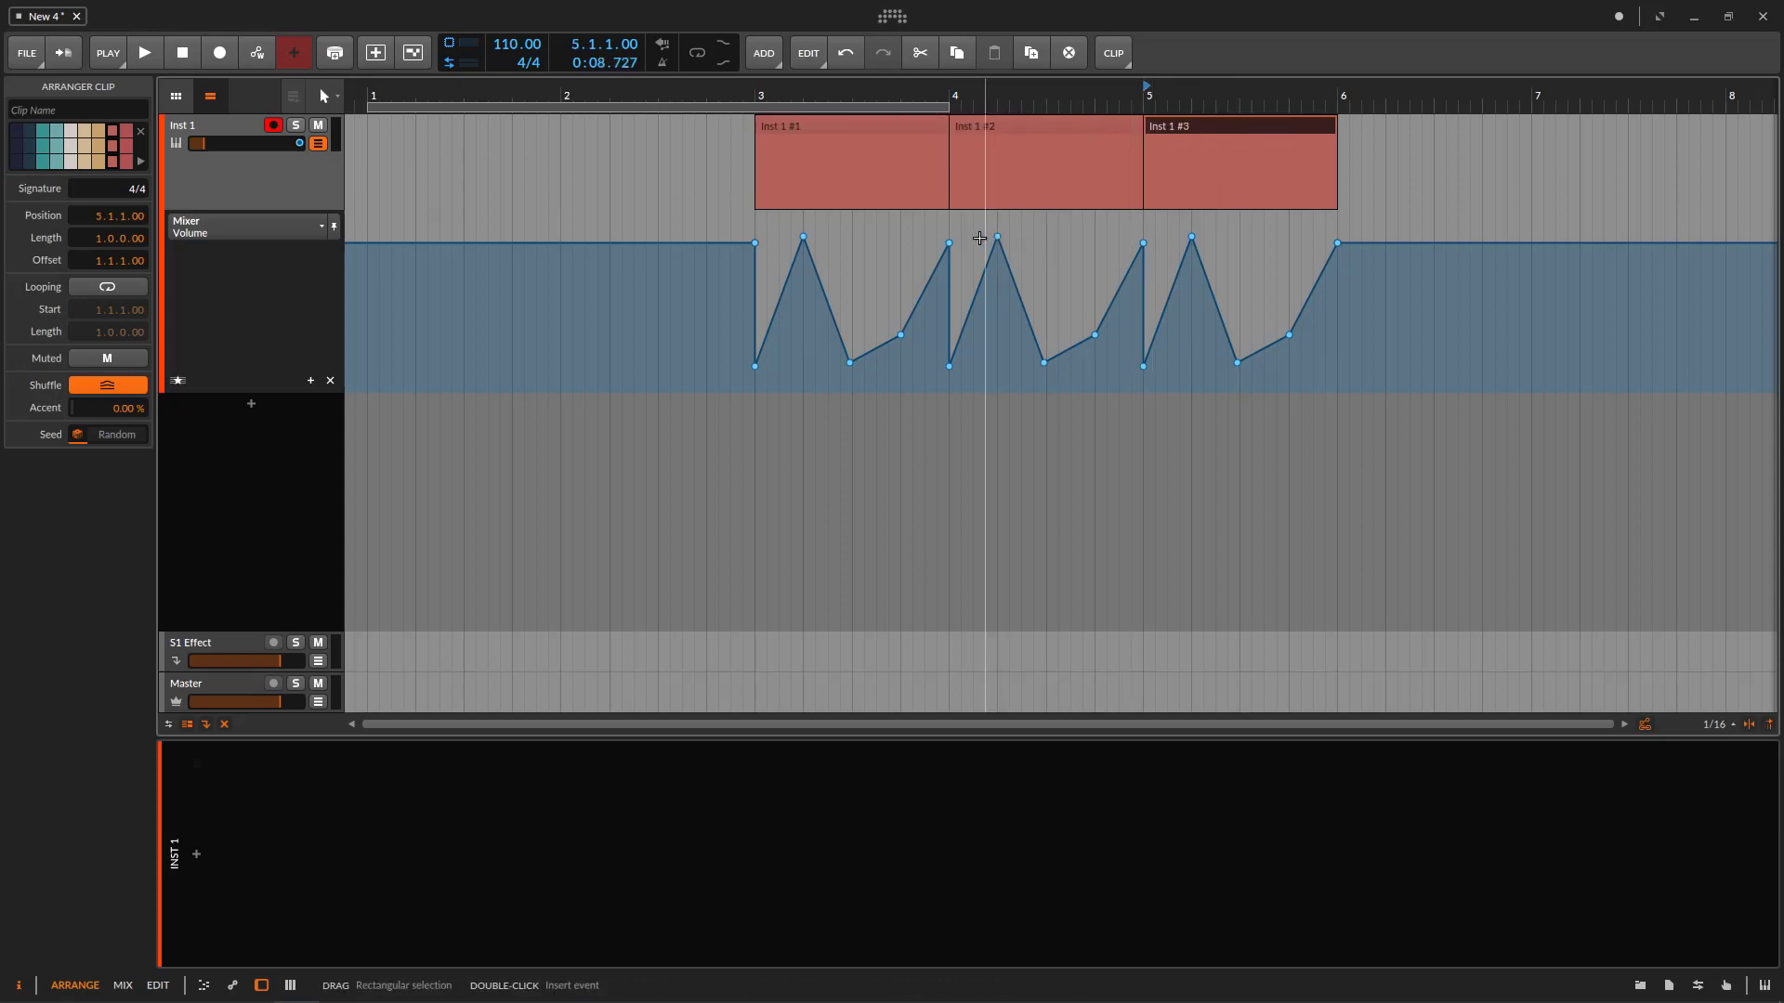
- Delete the volume automation points over the bar 4 clip, then undo the deletions and the clip duplication
{"action": "left_click_drag", "start_coordinate": [963, 228], "coordinate": [1109, 438]}
{"action": "key", "text": "Delete"}
{"action": "left_click_drag", "start_coordinate": [1027, 364], "coordinate": [944, 363]}
{"action": "key", "text": "Delete"}
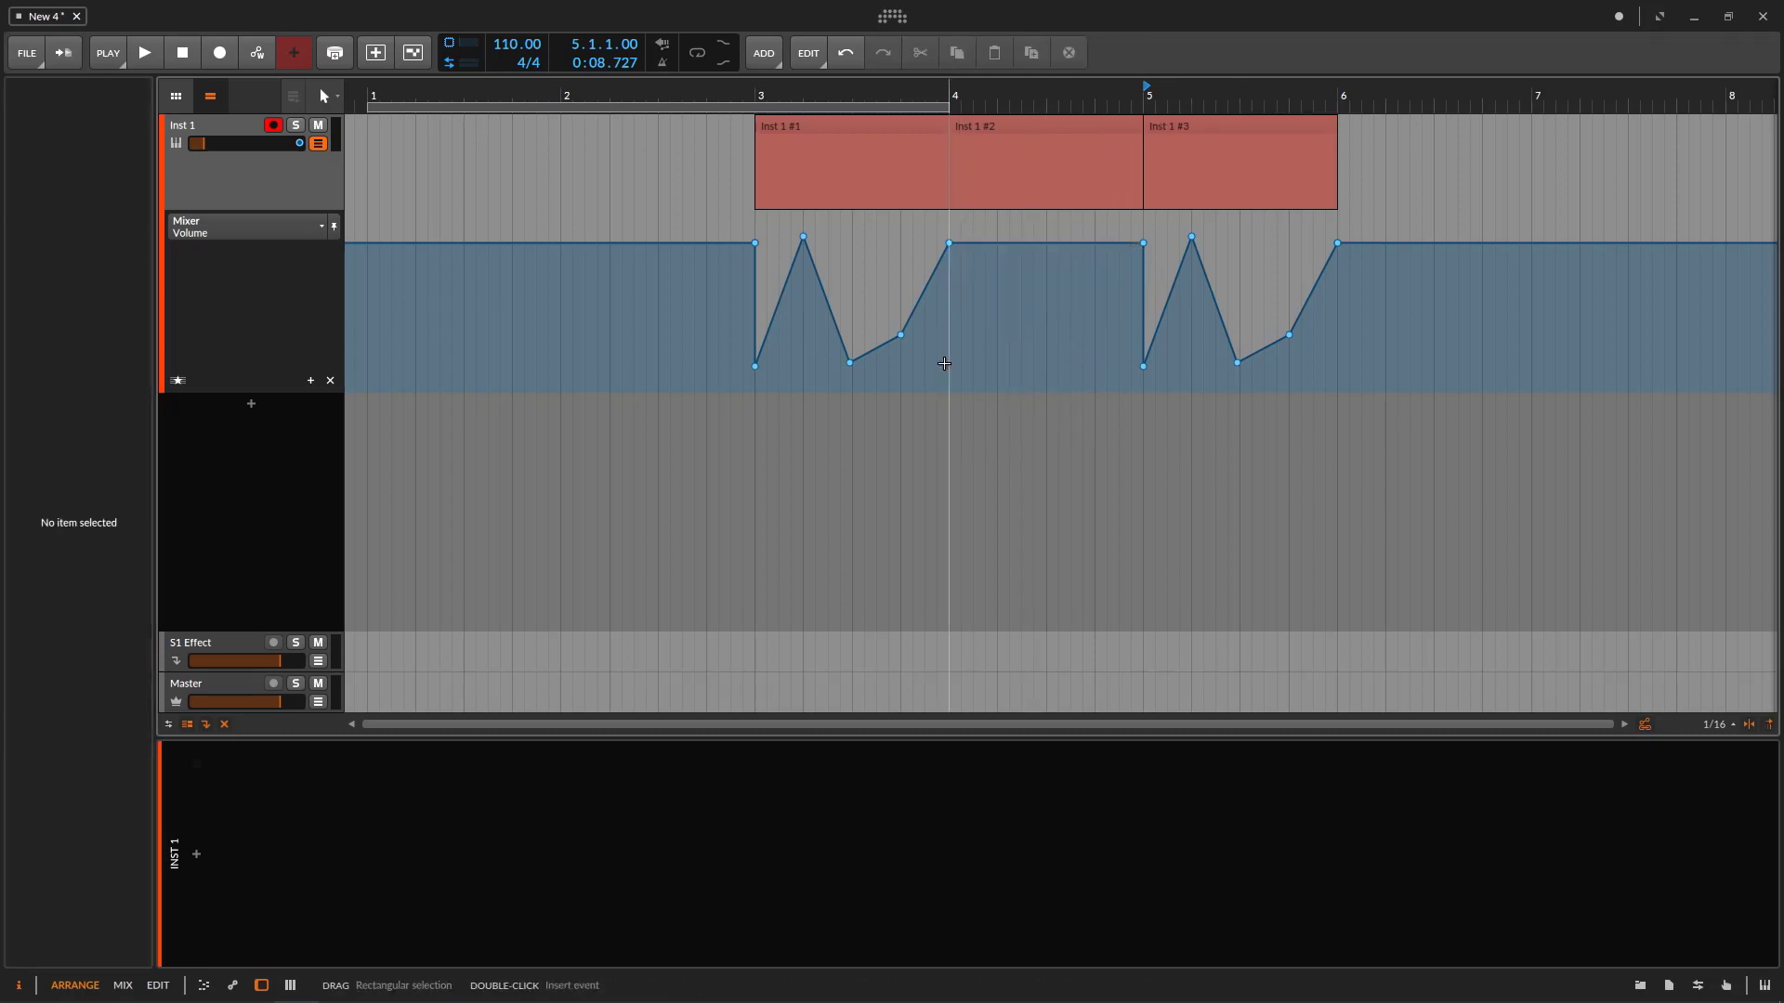
{"action": "key", "text": "ctrl+z"}
{"action": "key", "text": "ctrl+z"}
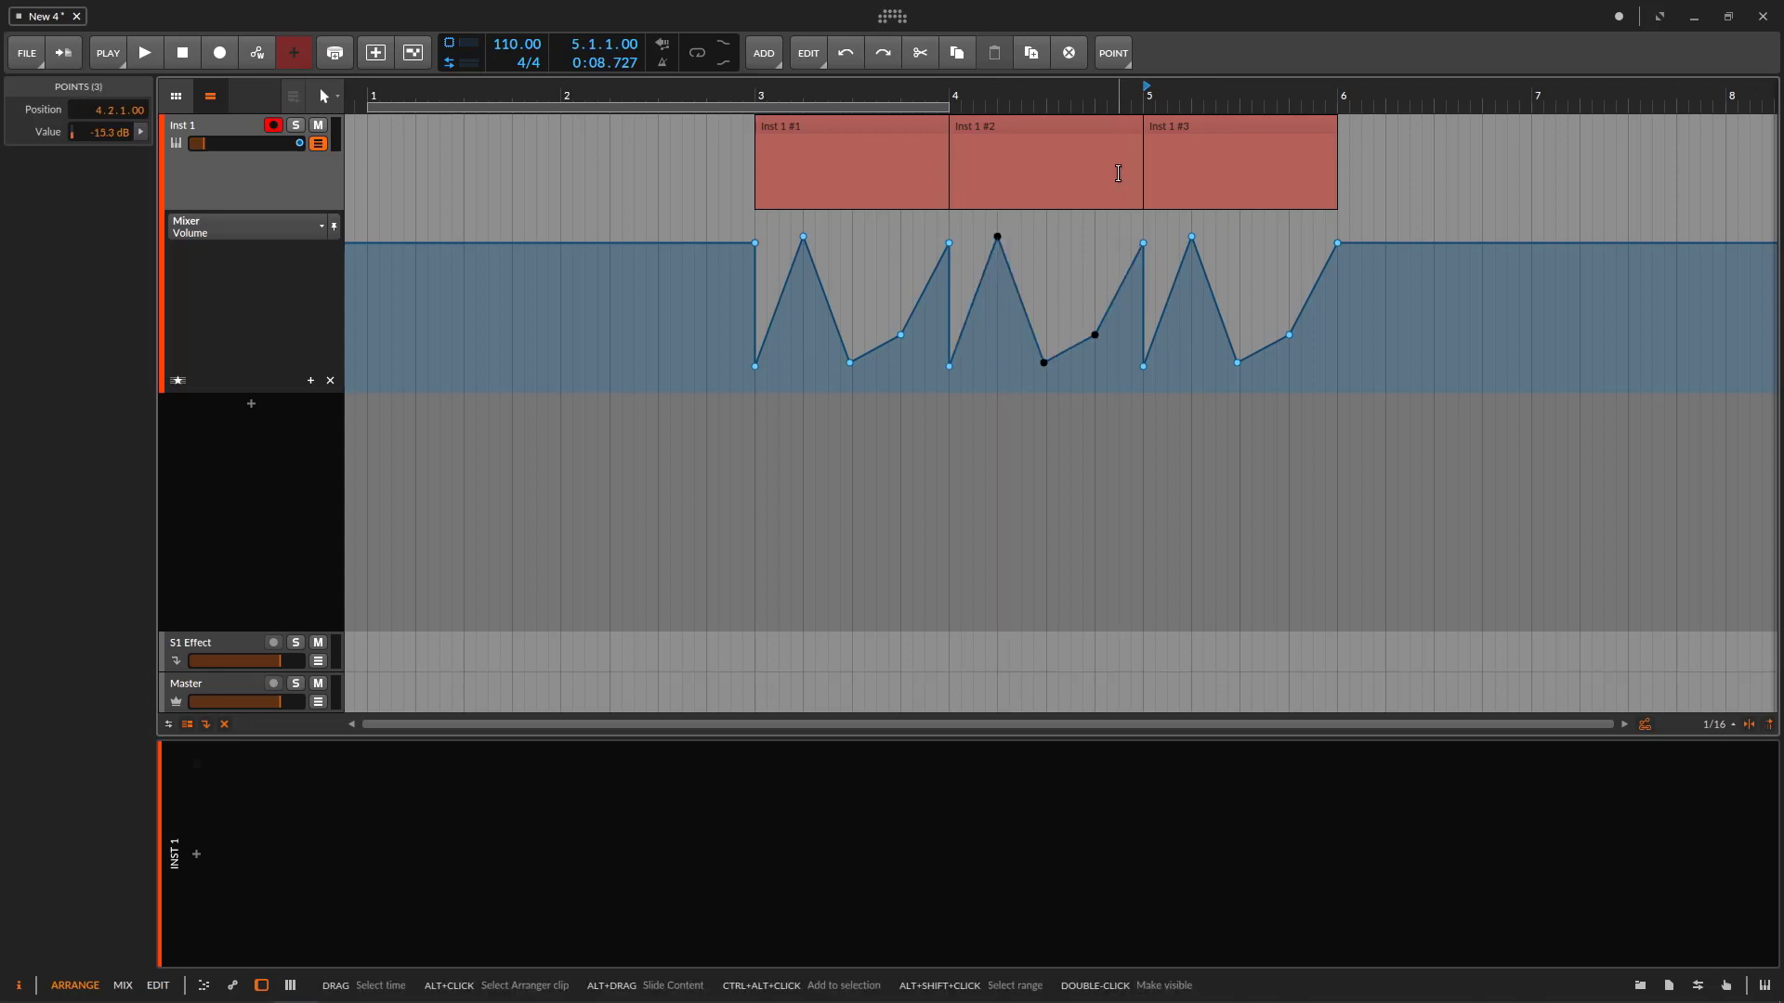
{"action": "key", "text": "ctrl+z"}
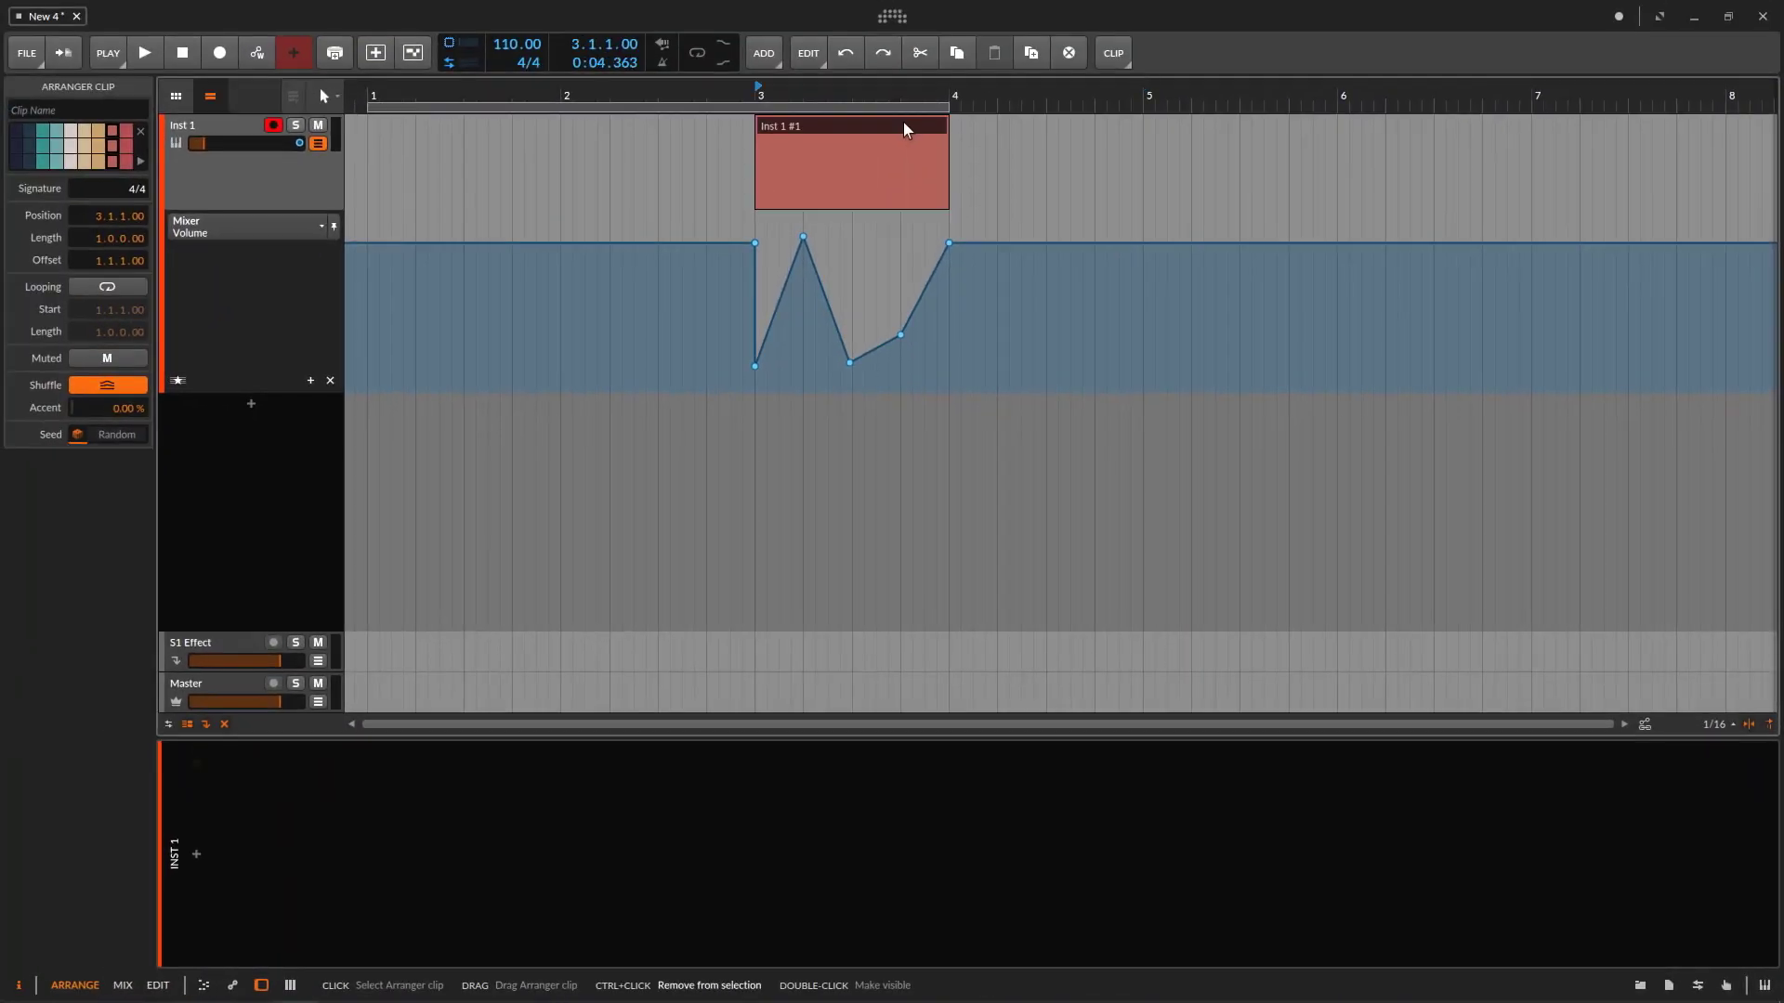
- Duplicate the bar 3 clip to bar 4 without its automation, and copy it to bar 5 with its automation
{"action": "key", "text": "ctrl+d"}
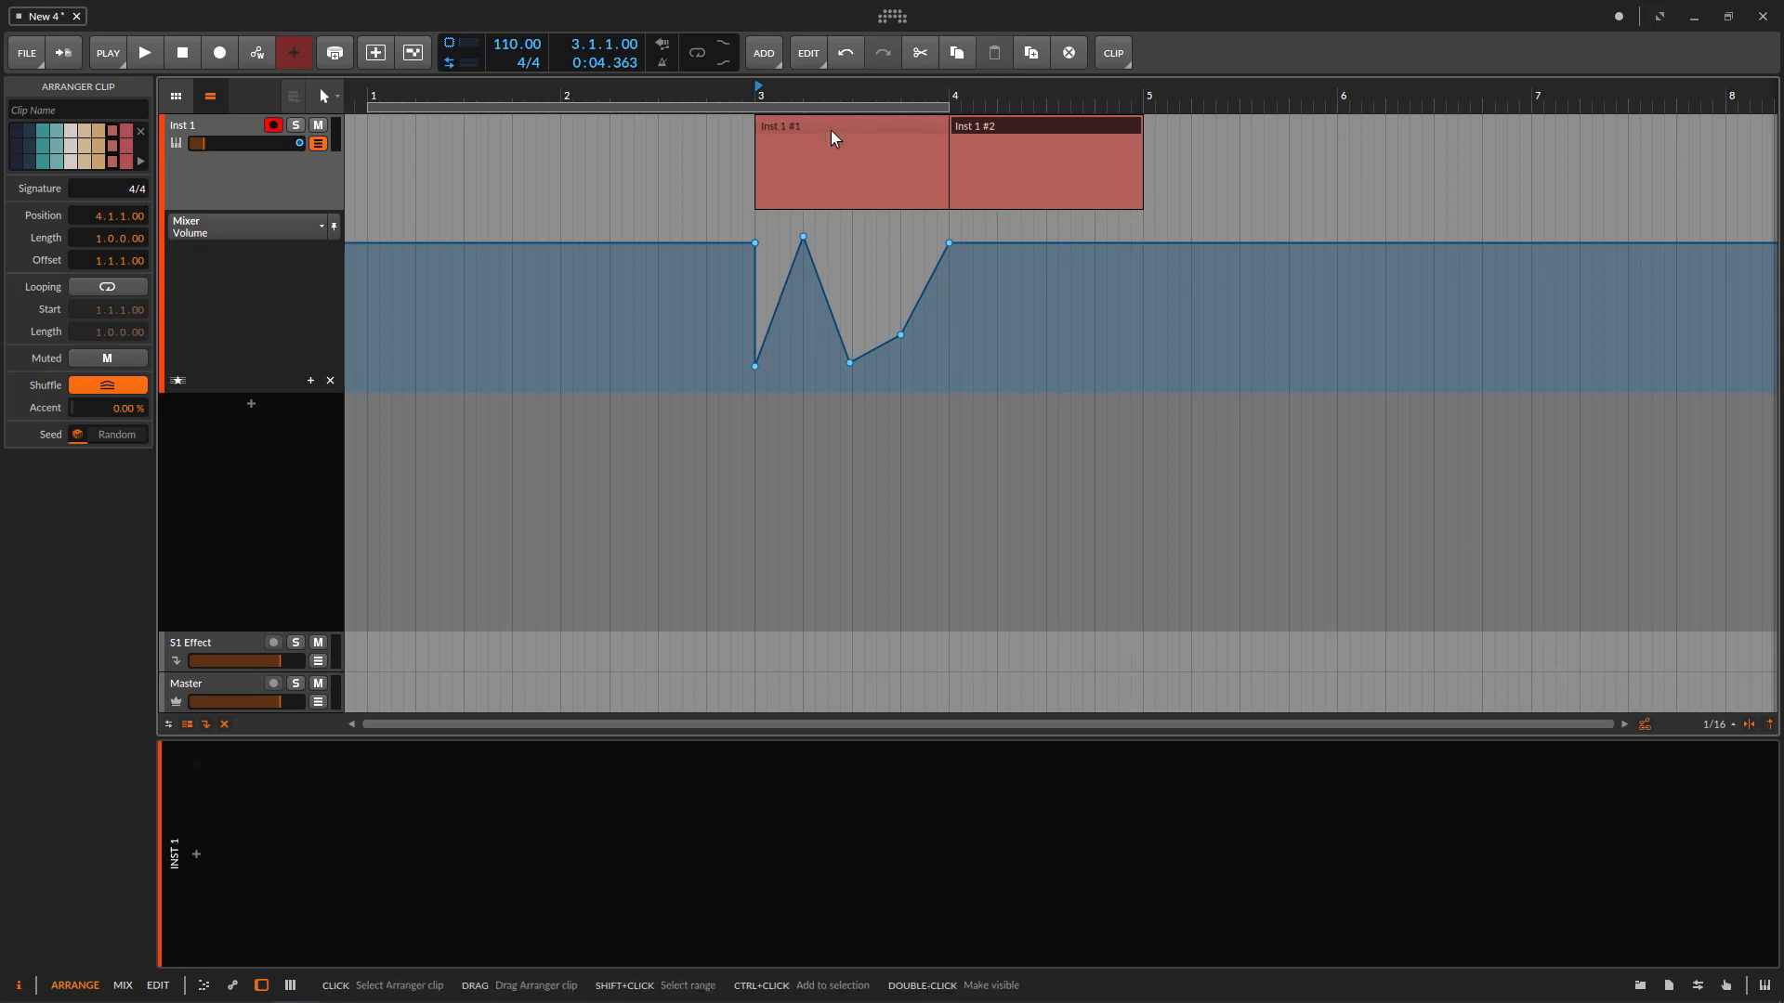
{"action": "left_click_drag", "start_coordinate": [829, 125], "coordinate": [1218, 143]}
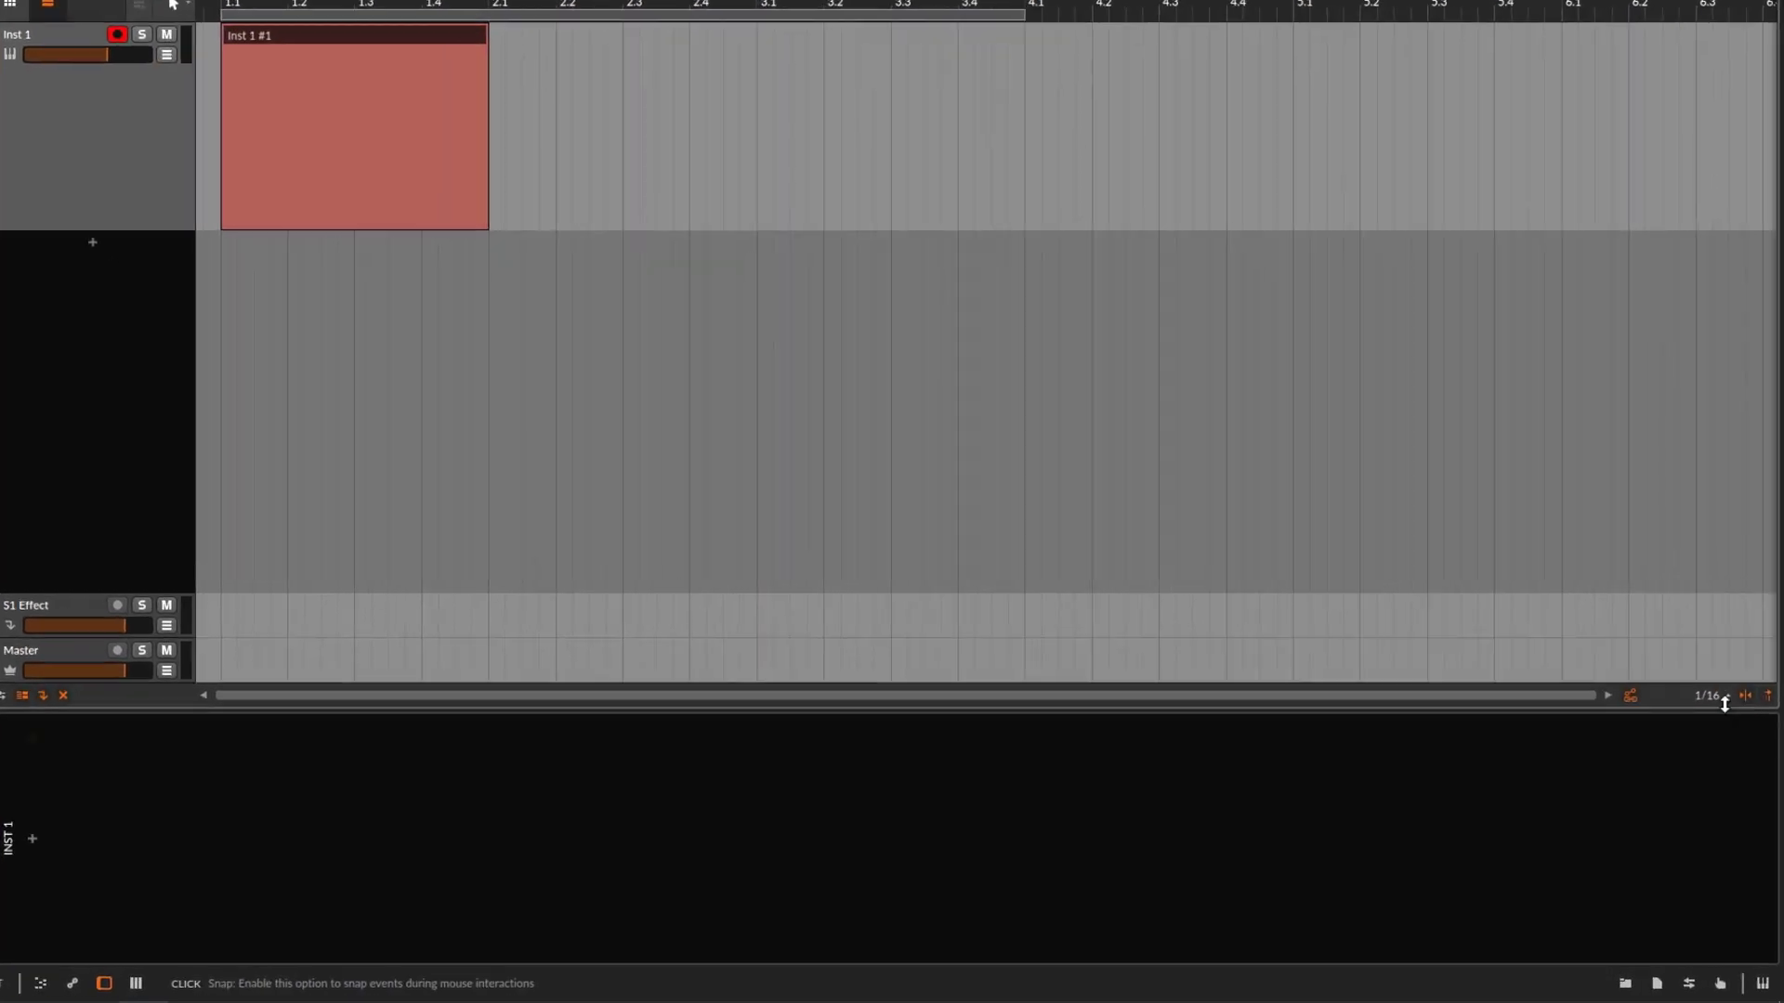
- View the grid settings, then zoom the timeline in and out to examine how the adaptive beat grid responds
{"action": "left_click", "coordinate": [1714, 723]}
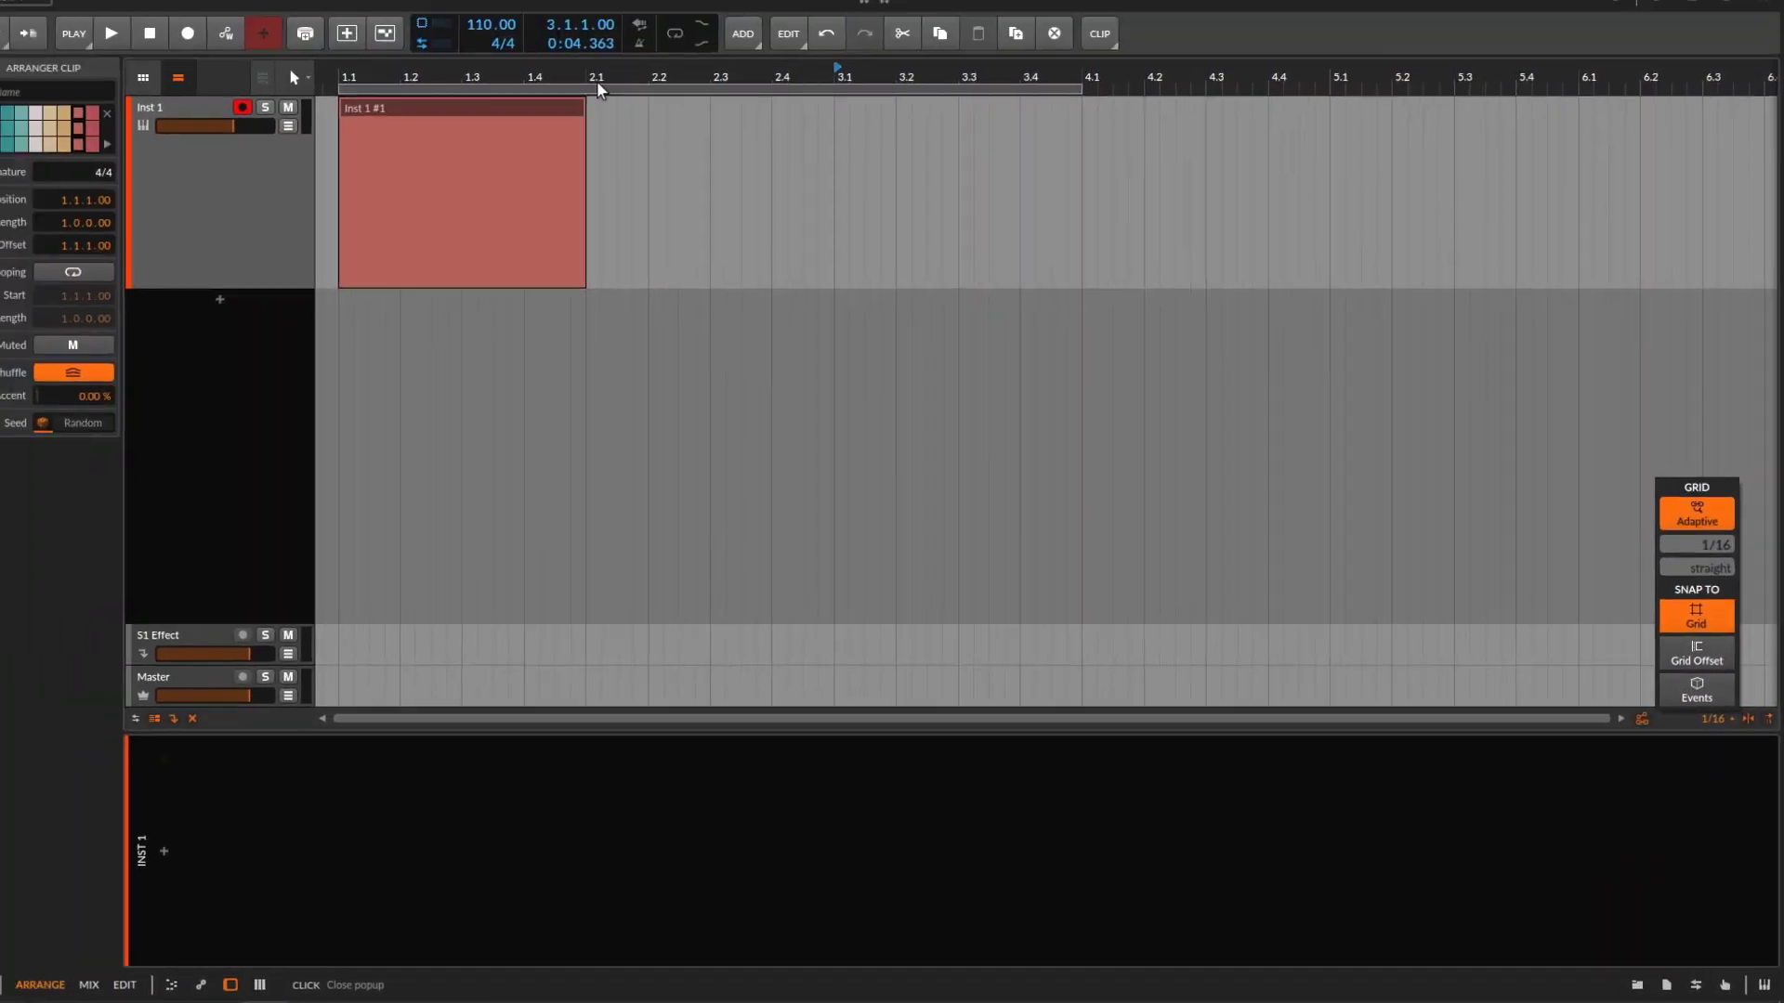
{"action": "left_click", "coordinate": [589, 70]}
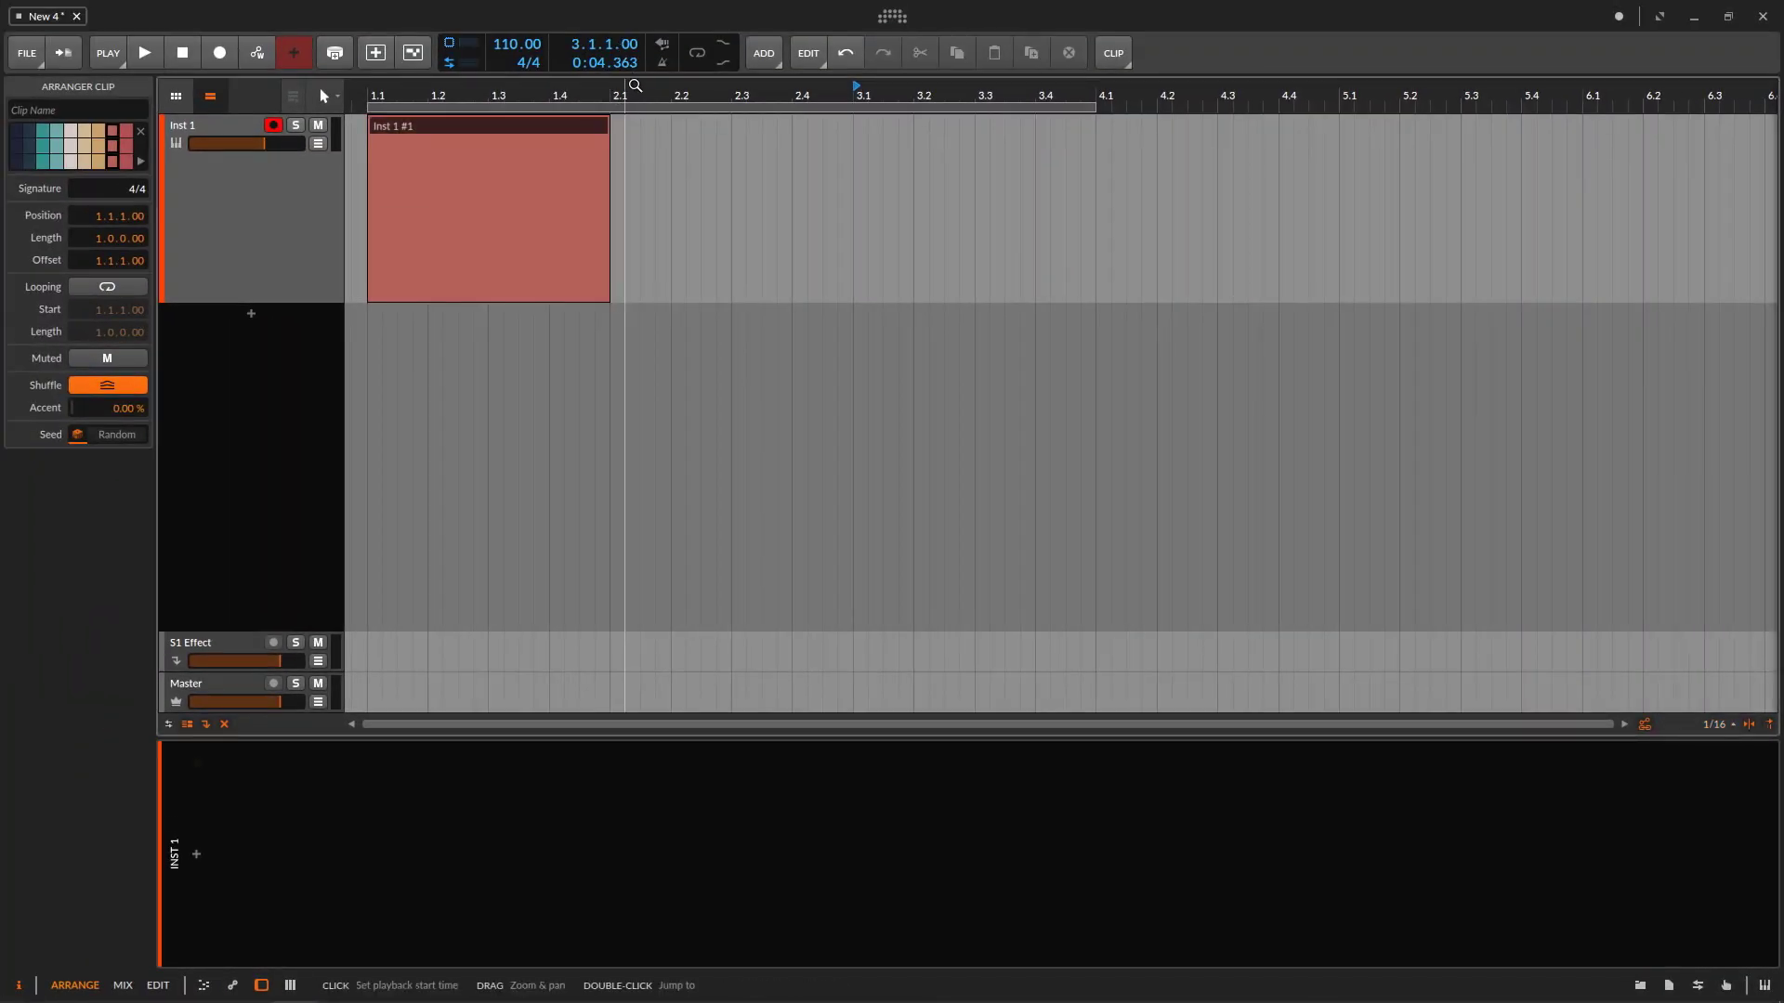
{"action": "left_click_drag", "start_coordinate": [625, 96], "coordinate": [666, 142]}
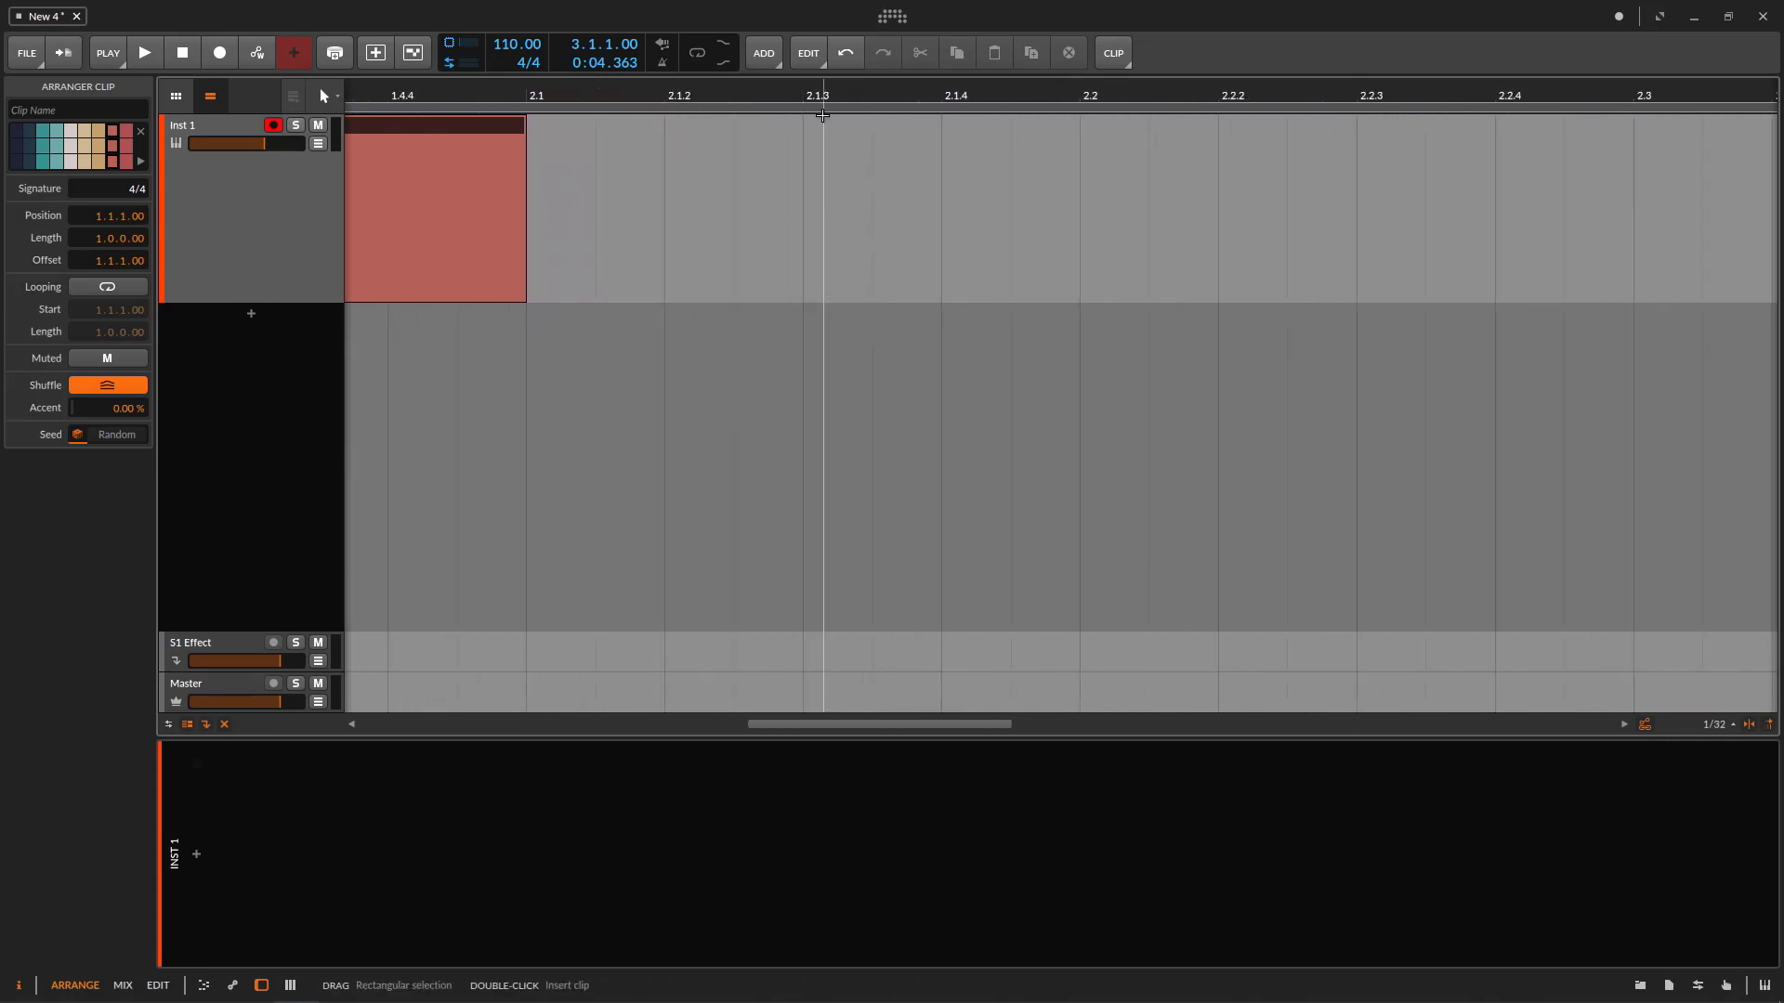
{"action": "left_click_drag", "start_coordinate": [817, 95], "coordinate": [1101, 113]}
- Turn off the adaptive beat grid, keeping a fixed 1/16 straight grid
{"action": "left_click", "coordinate": [1720, 726]}
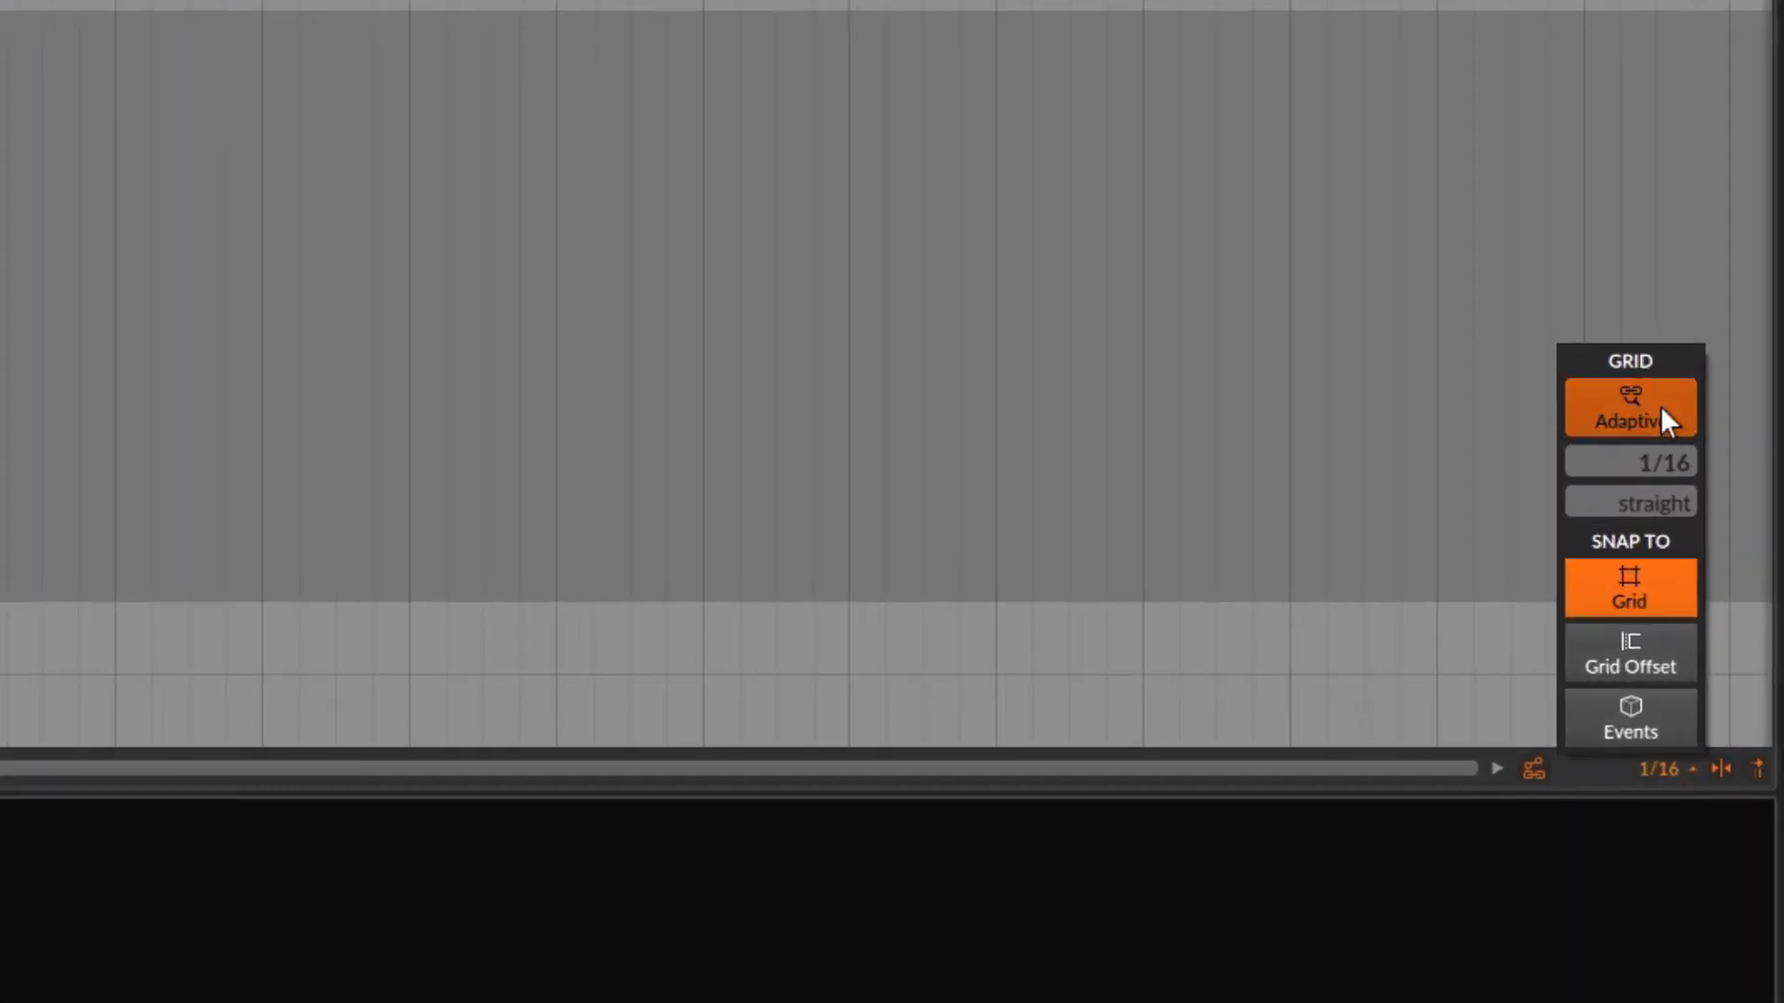
{"action": "left_click", "coordinate": [1715, 523]}
{"action": "left_click", "coordinate": [1661, 420]}
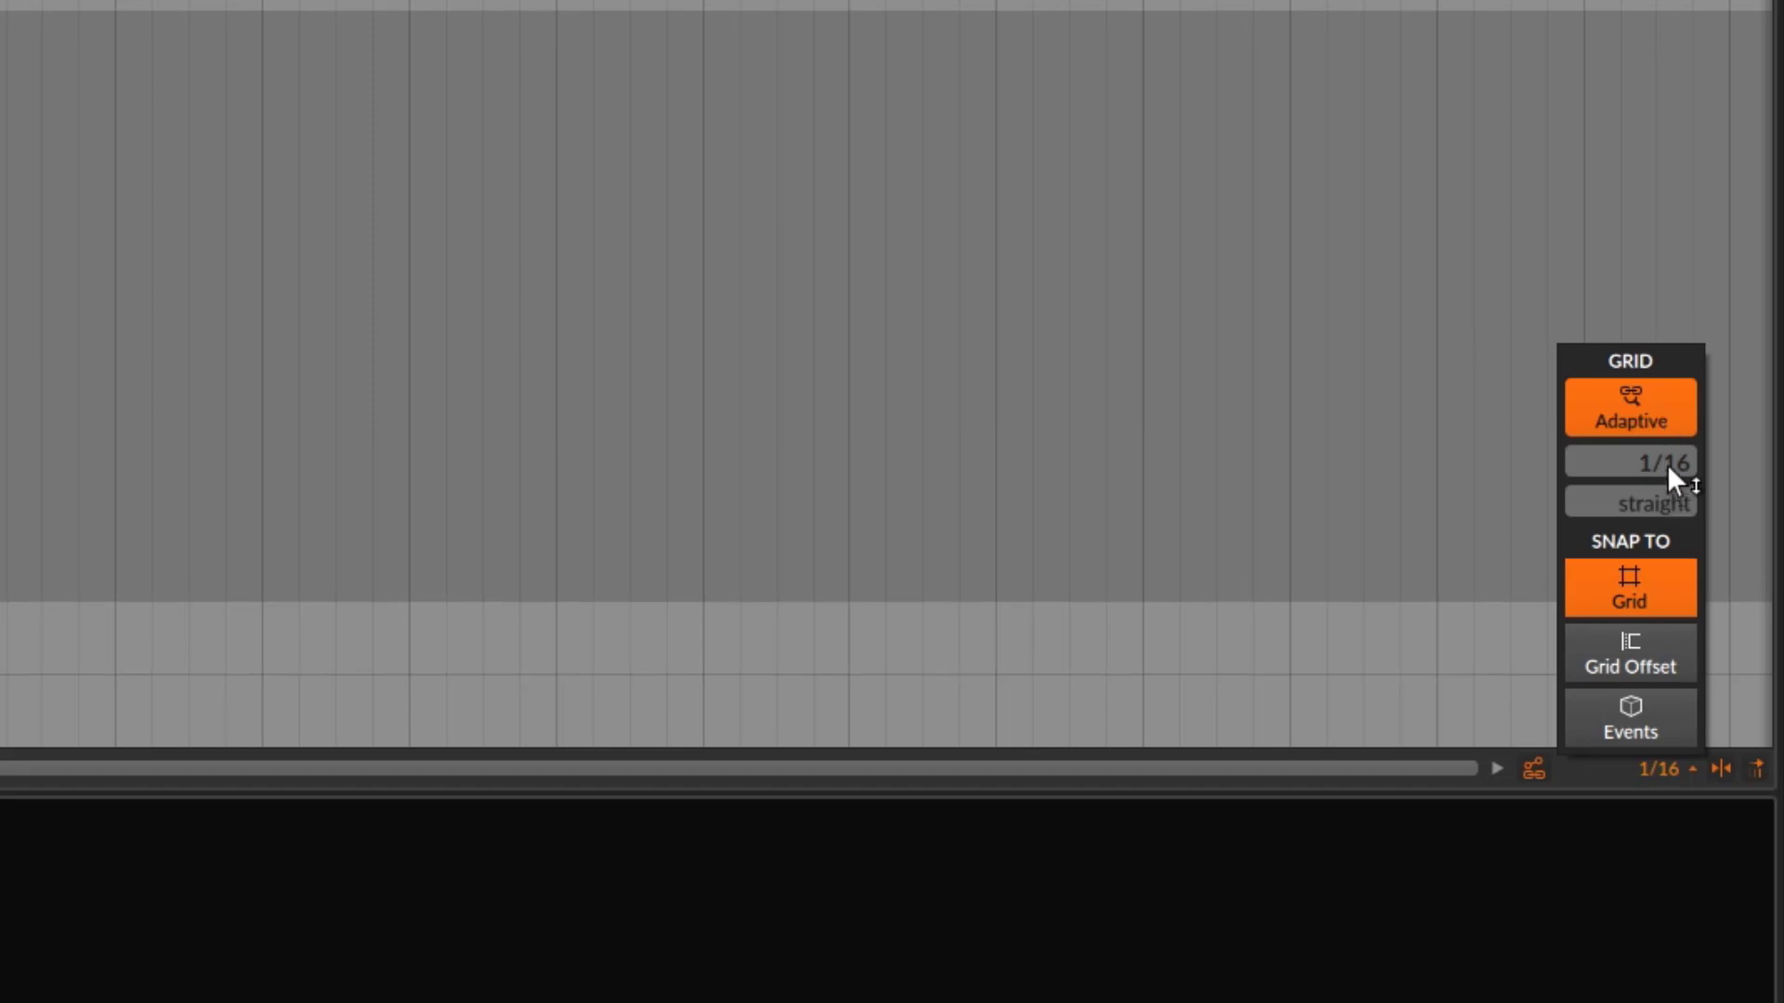
{"action": "left_click", "coordinate": [1632, 397]}
{"action": "left_click", "coordinate": [1632, 398]}
{"action": "left_click", "coordinate": [1632, 405]}
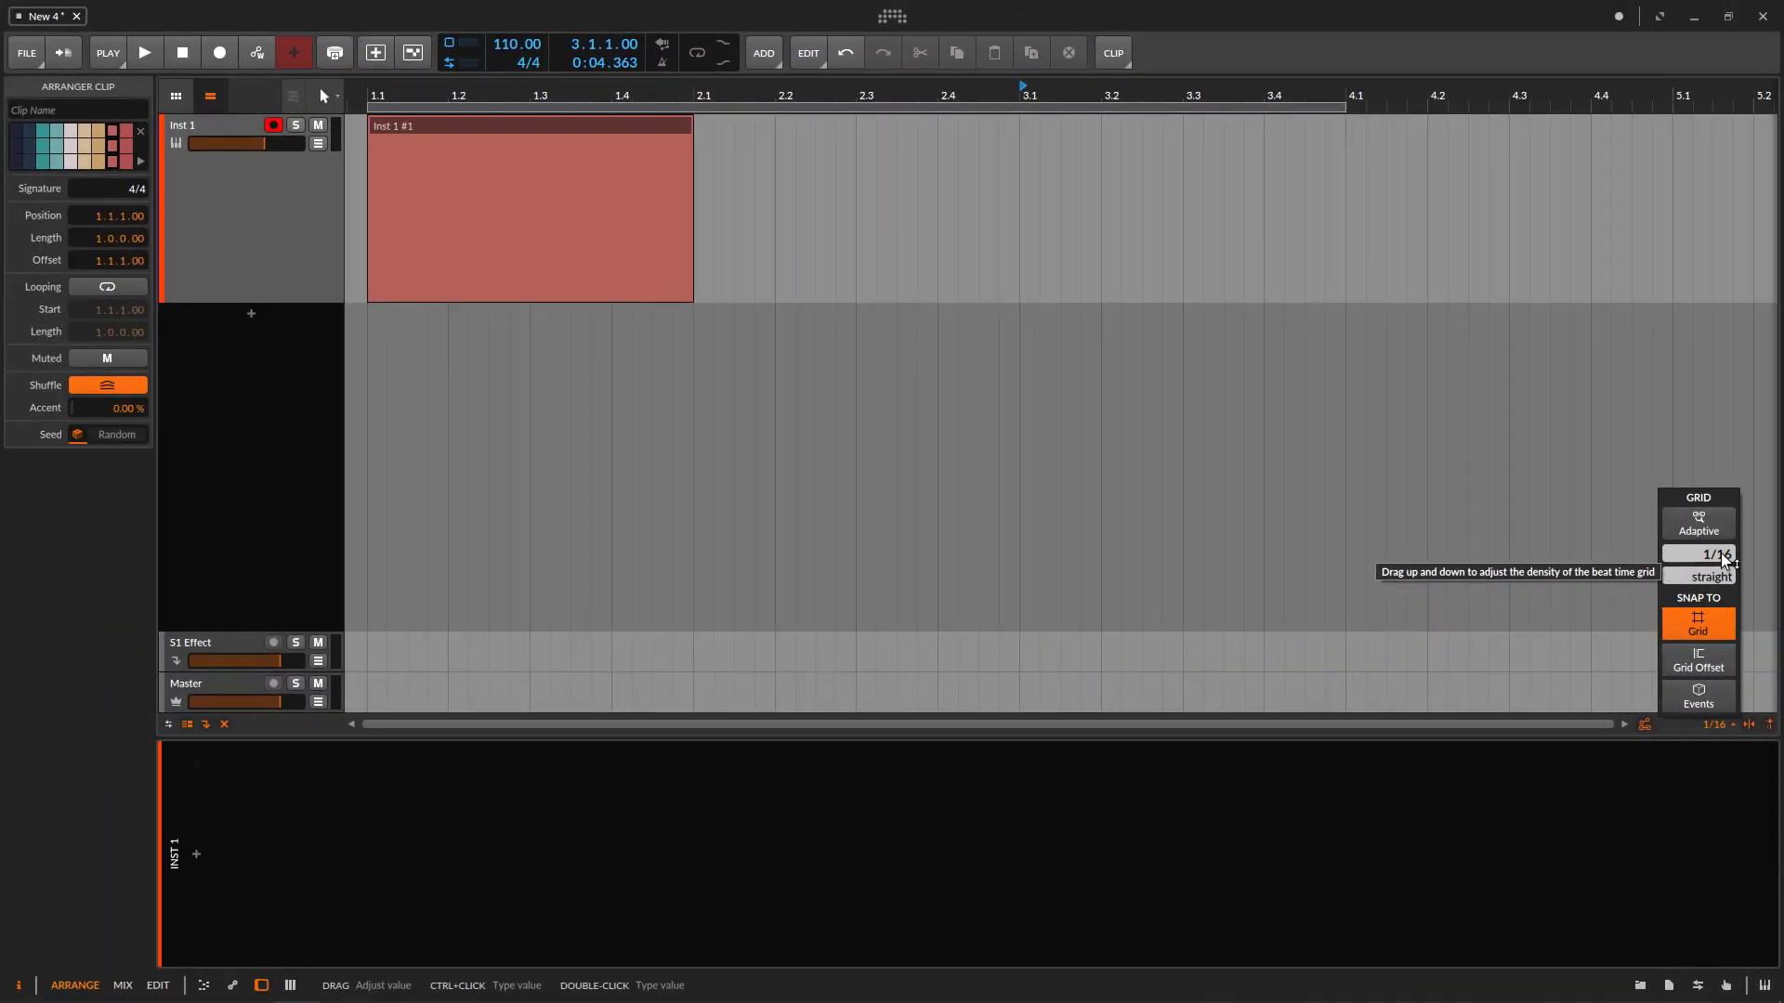
- Zoom the timeline in and out around bar 2 to check the fixed grid's behaviour, reviewing the grid settings
{"action": "left_click", "coordinate": [834, 86]}
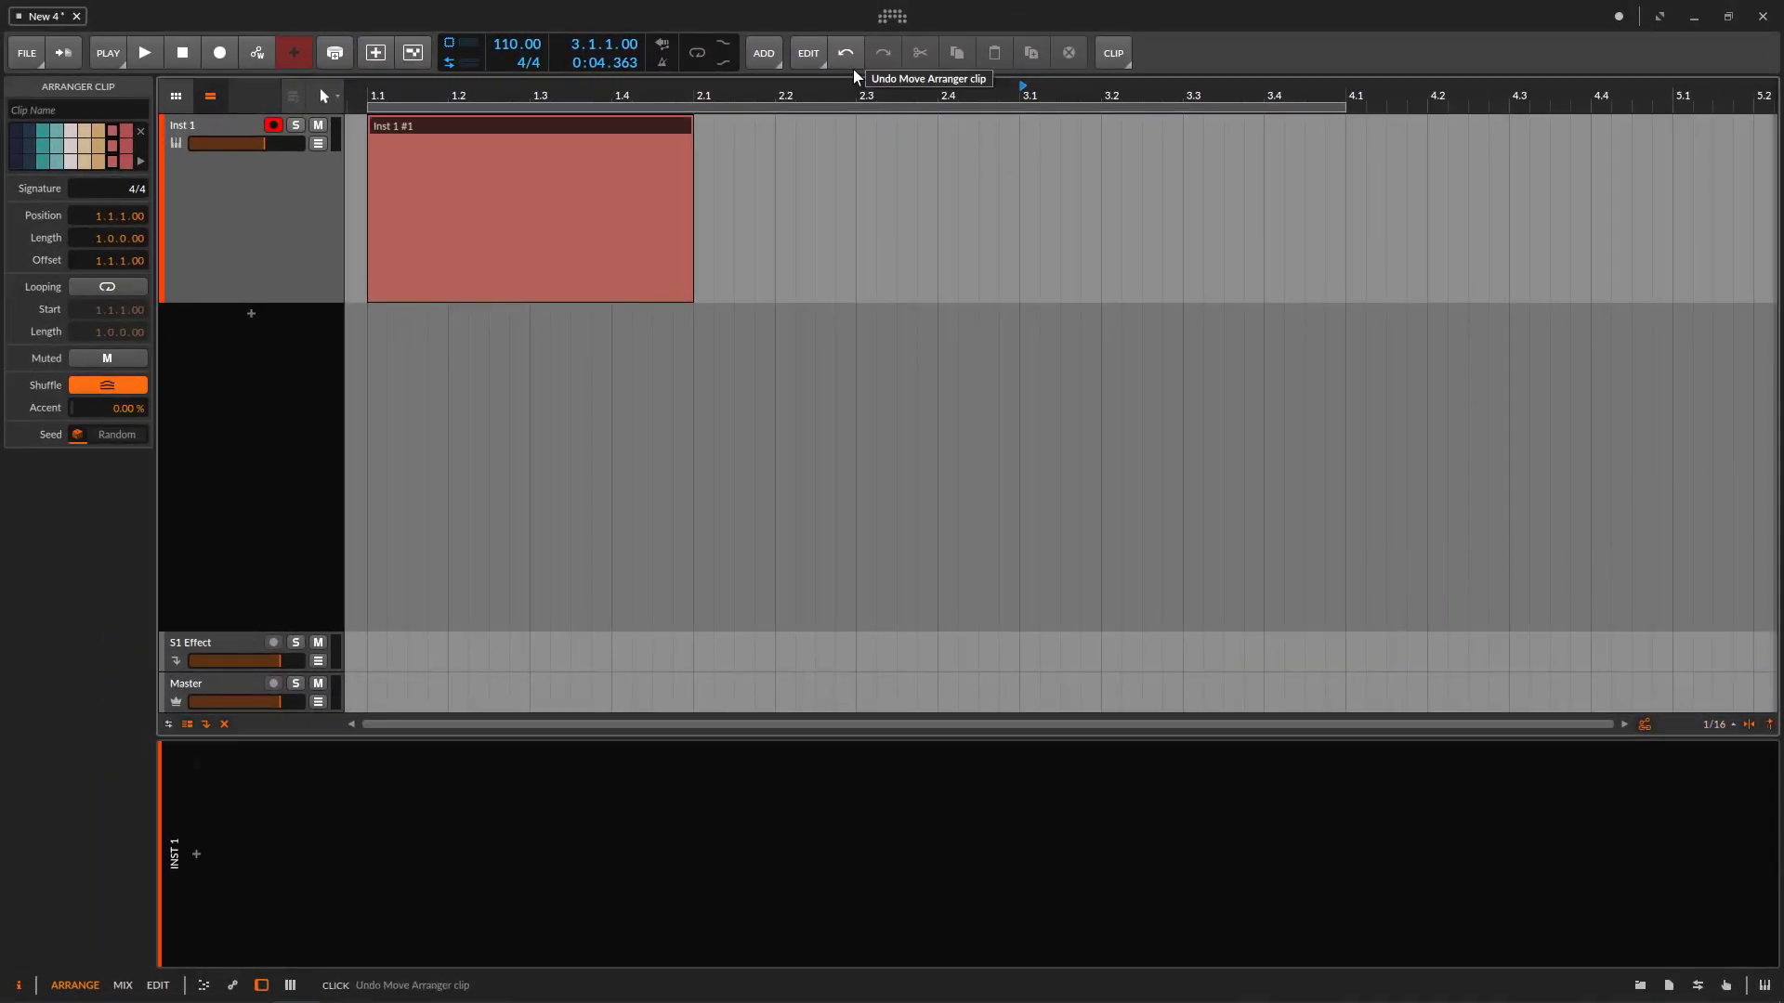
{"action": "left_click_drag", "start_coordinate": [848, 94], "coordinate": [866, 202]}
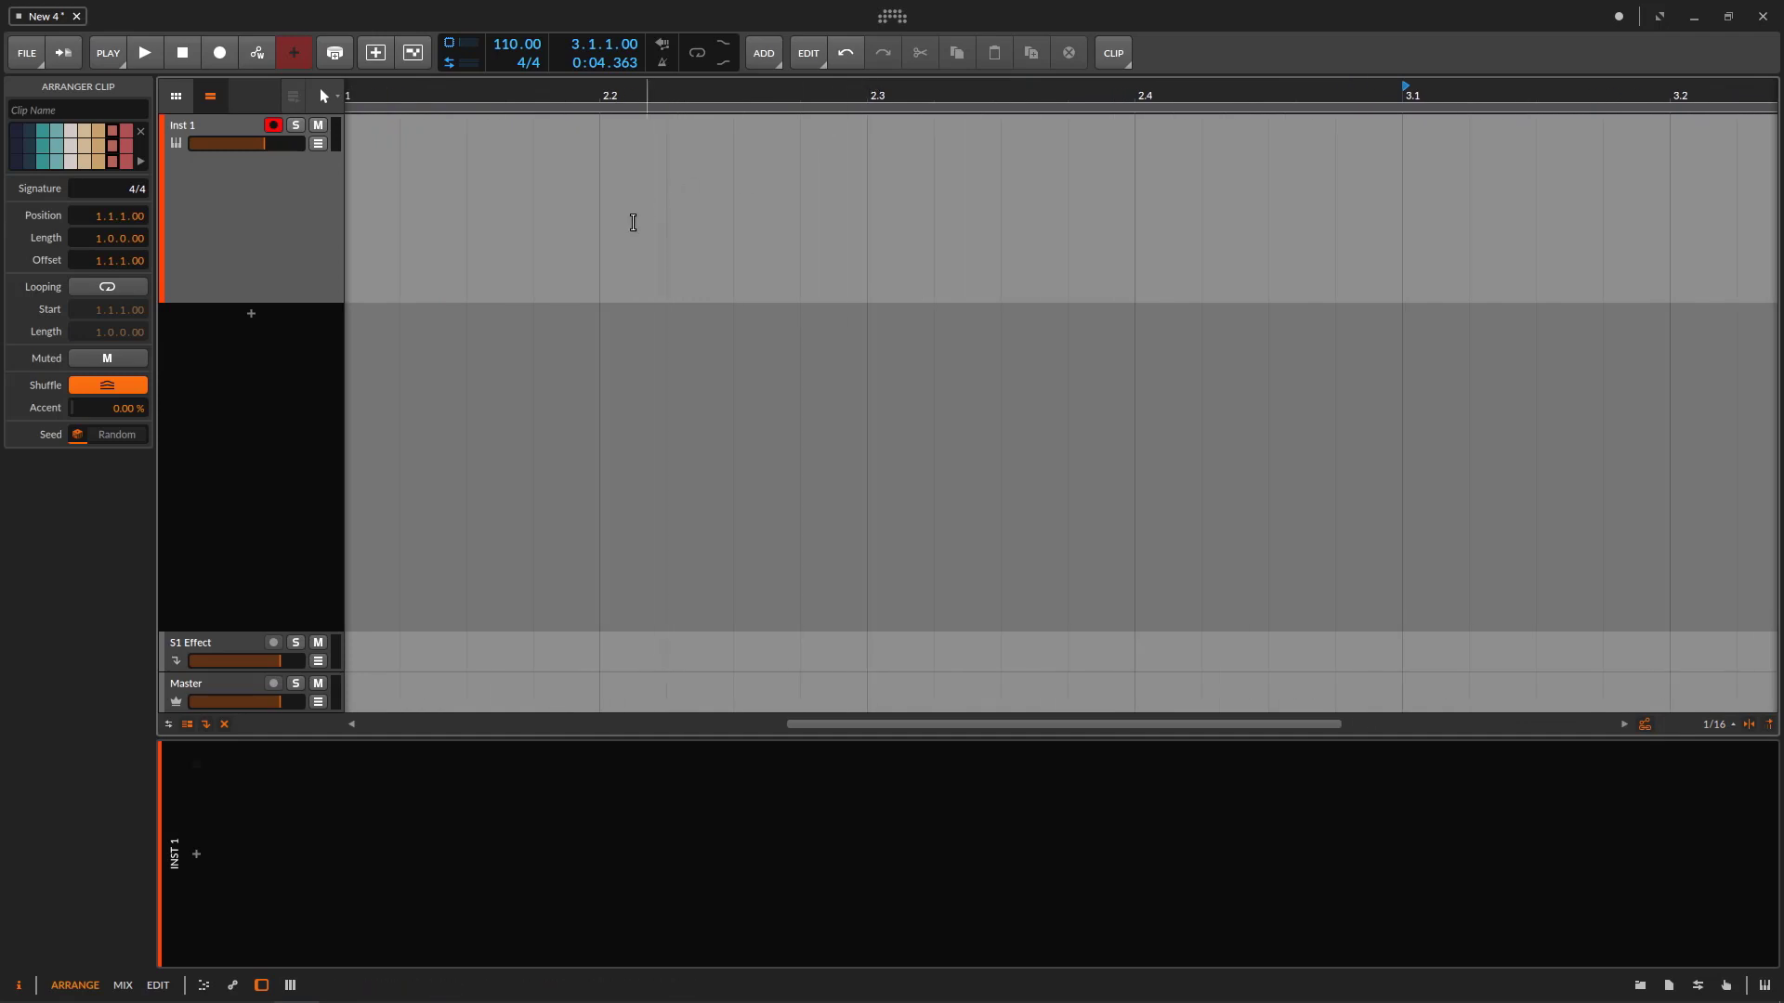
{"action": "left_click", "coordinate": [1714, 726]}
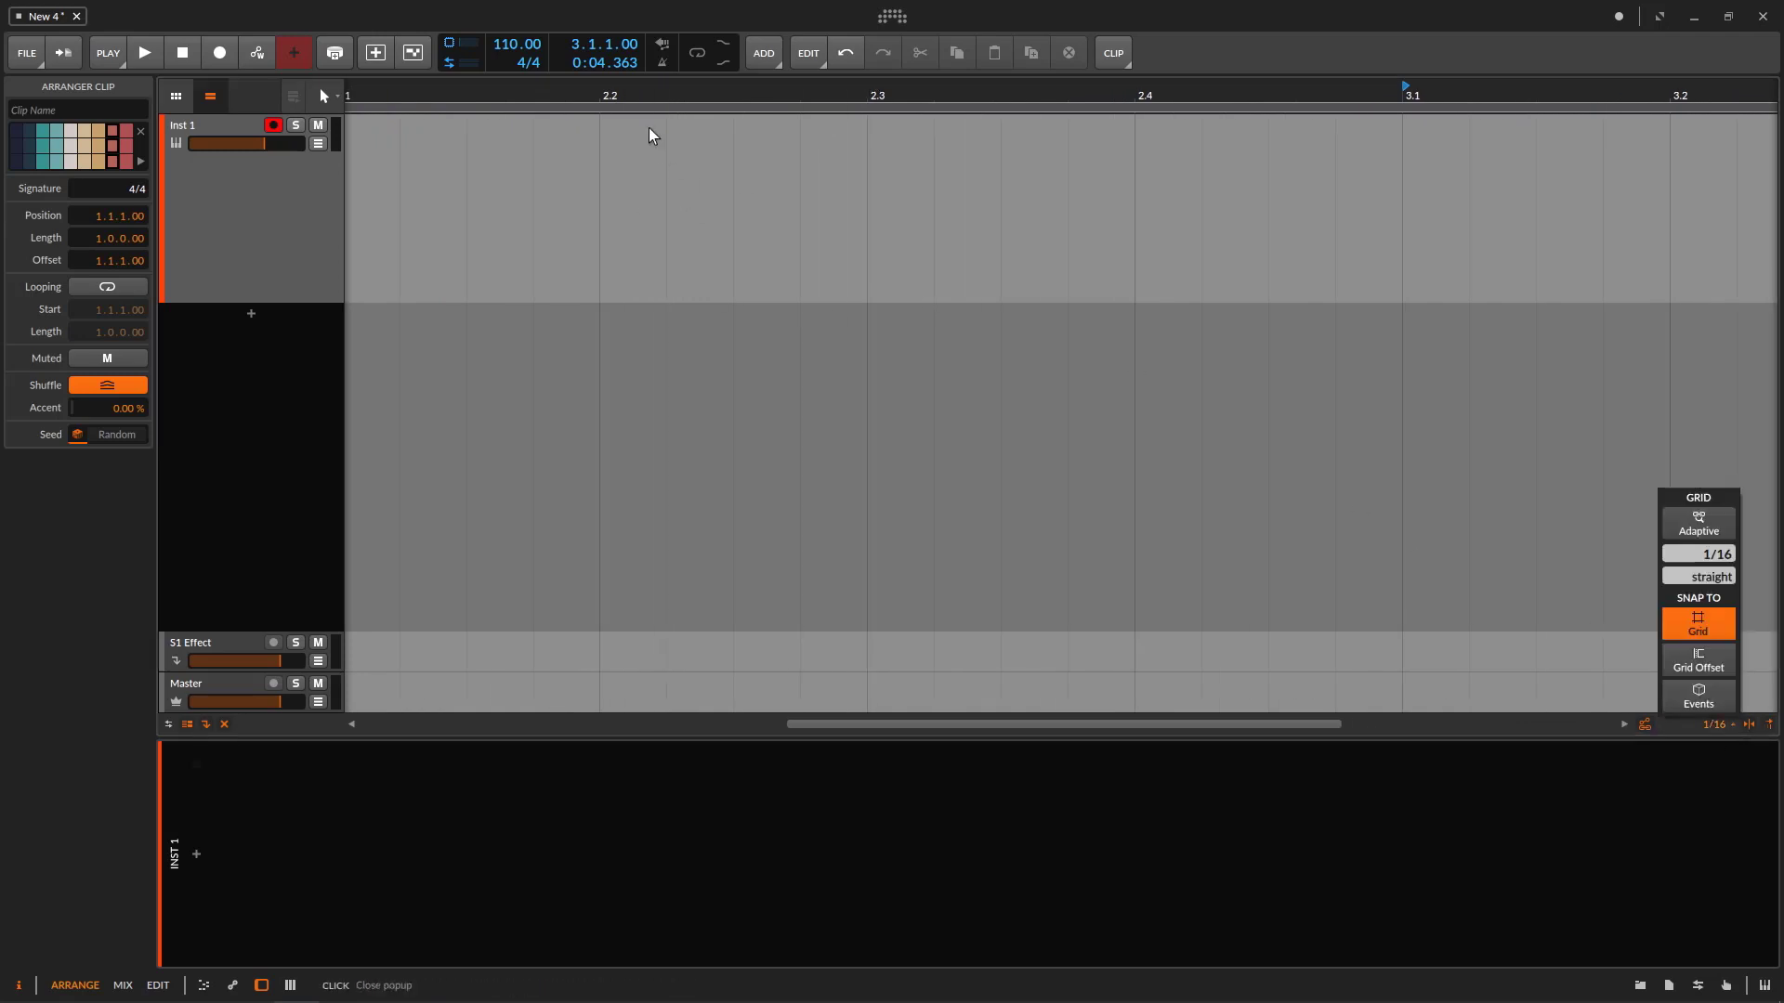
{"action": "left_click", "coordinate": [604, 93]}
{"action": "left_click_drag", "start_coordinate": [599, 87], "coordinate": [887, 116]}
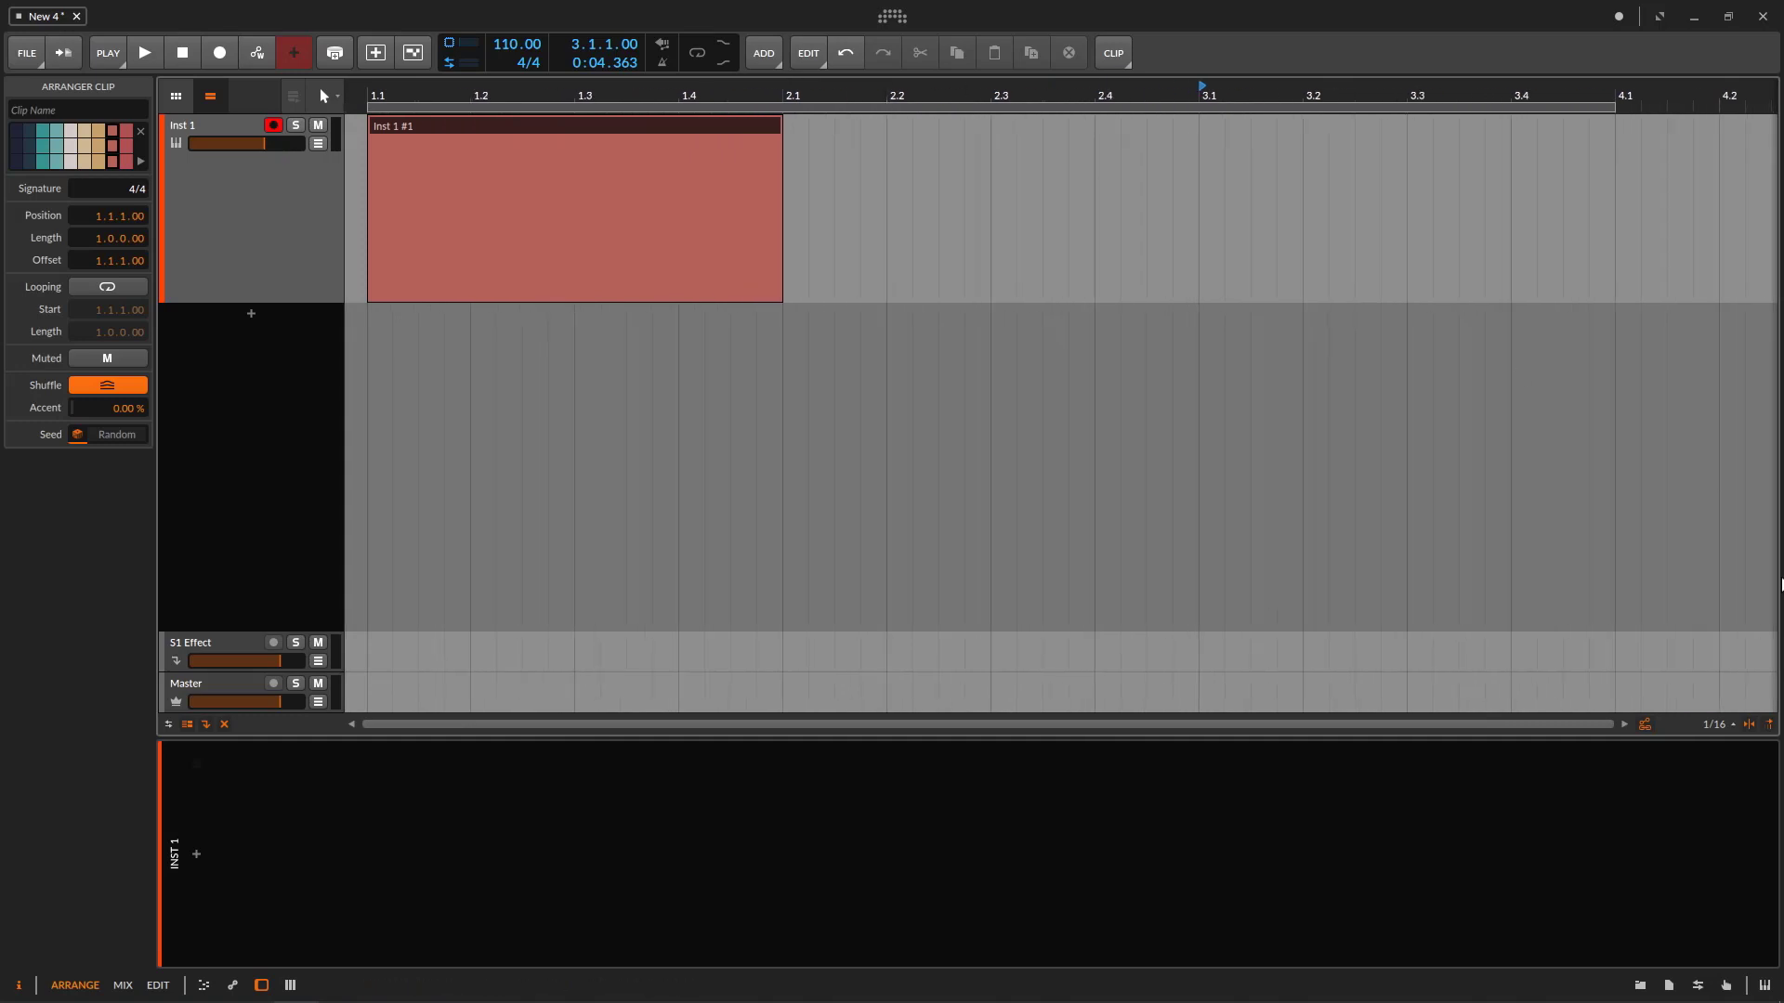
- Set the fixed beat grid density to 1/32
{"action": "left_click", "coordinate": [1714, 724]}
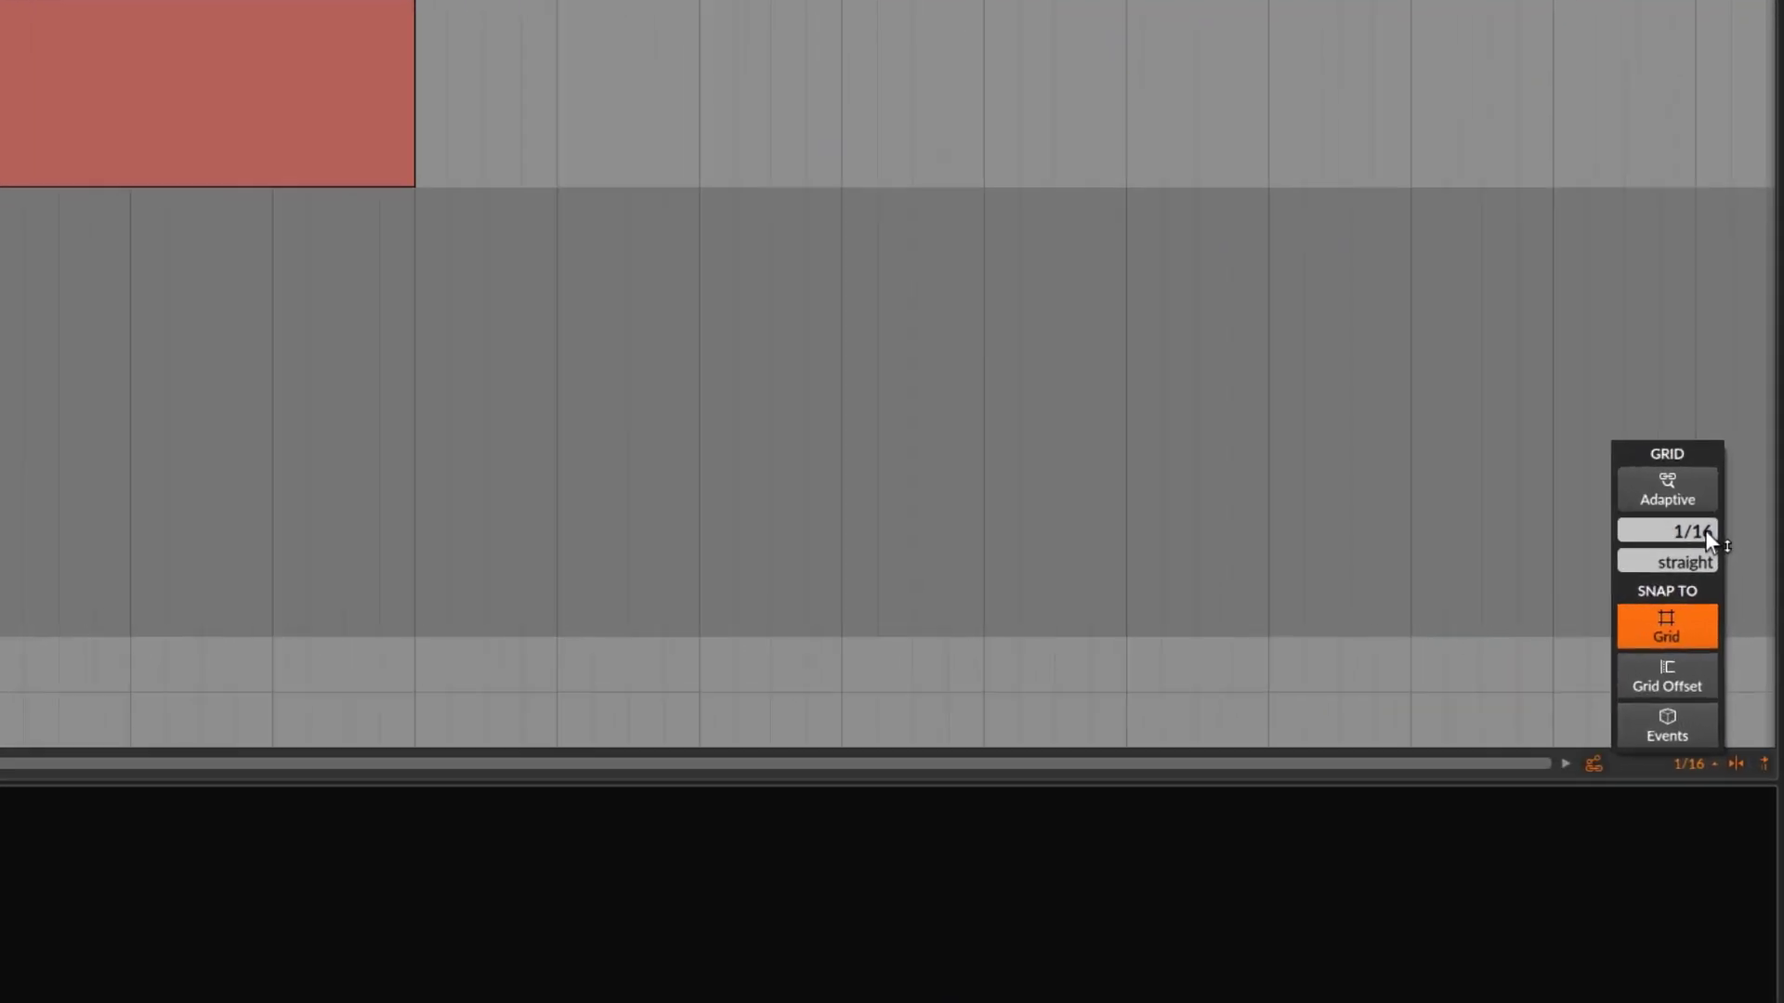
{"action": "mouse_move", "coordinate": [1725, 555]}
{"action": "left_mouse_down"}
{"action": "mouse_move", "coordinate": [1703, 509]}
{"action": "mouse_move", "coordinate": [1703, 566]}
{"action": "left_mouse_up"}
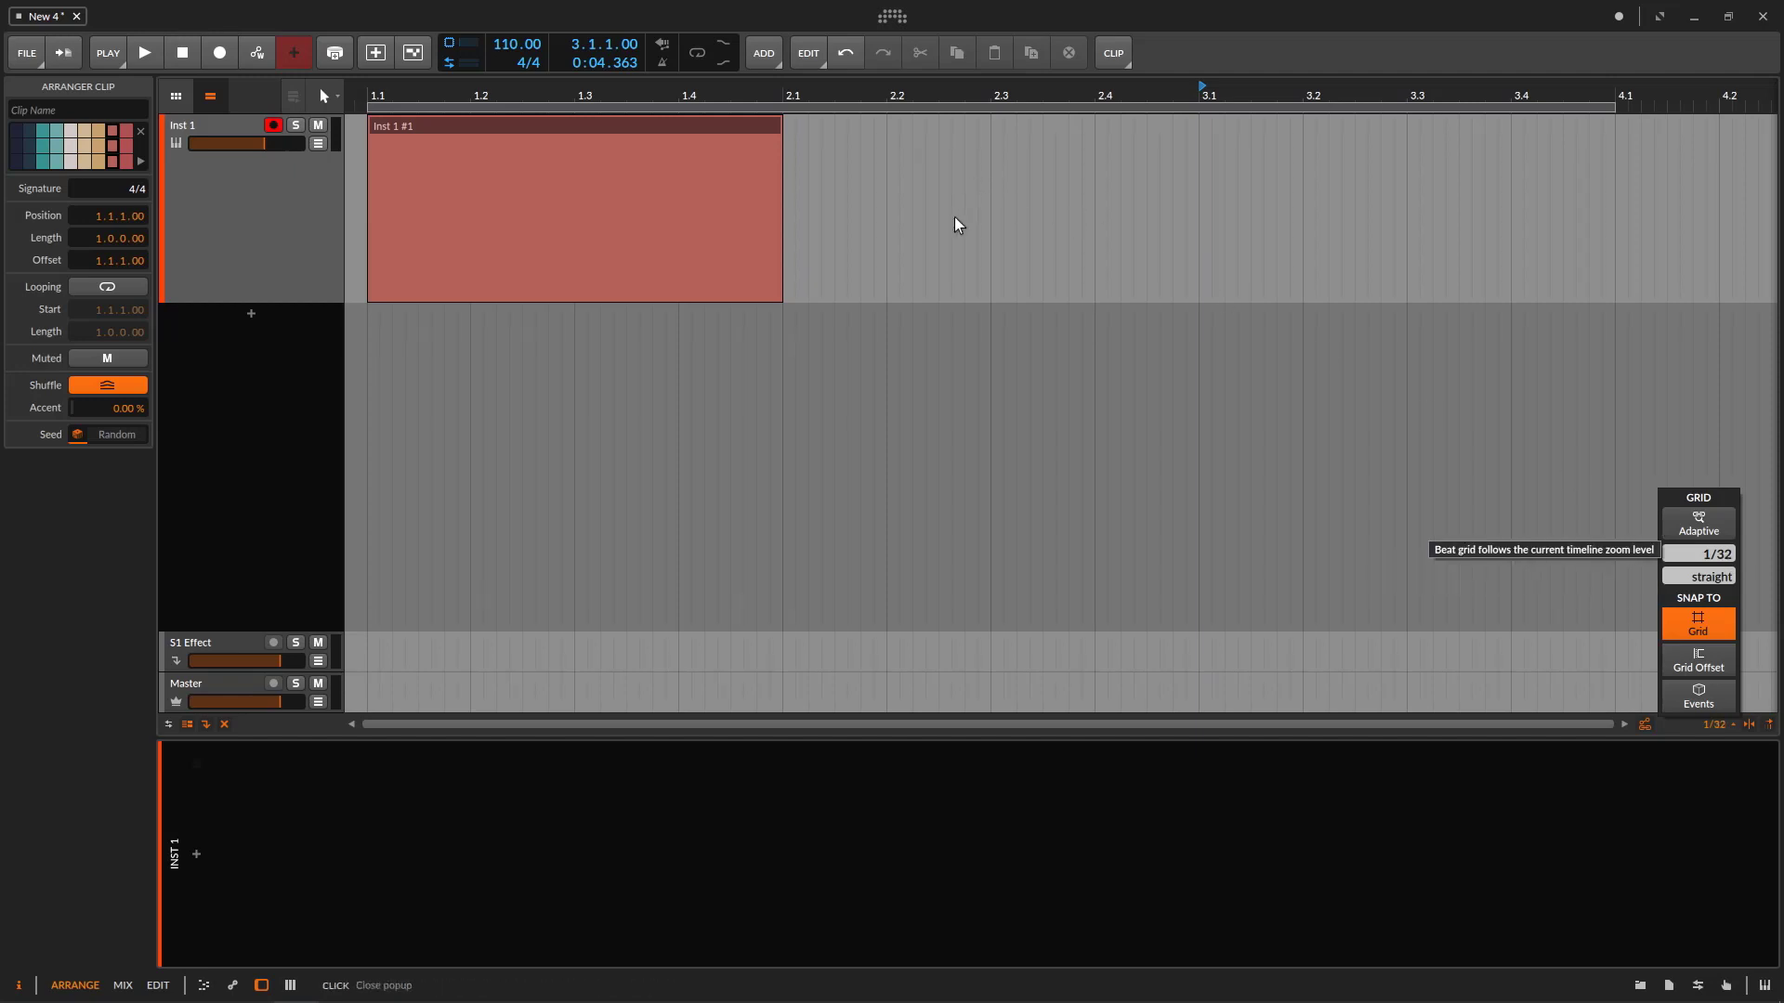
- Set the fixed beat grid density to 1/64 and check the grid lines around bar 2
{"action": "left_click_drag", "start_coordinate": [1728, 555], "coordinate": [1728, 529]}
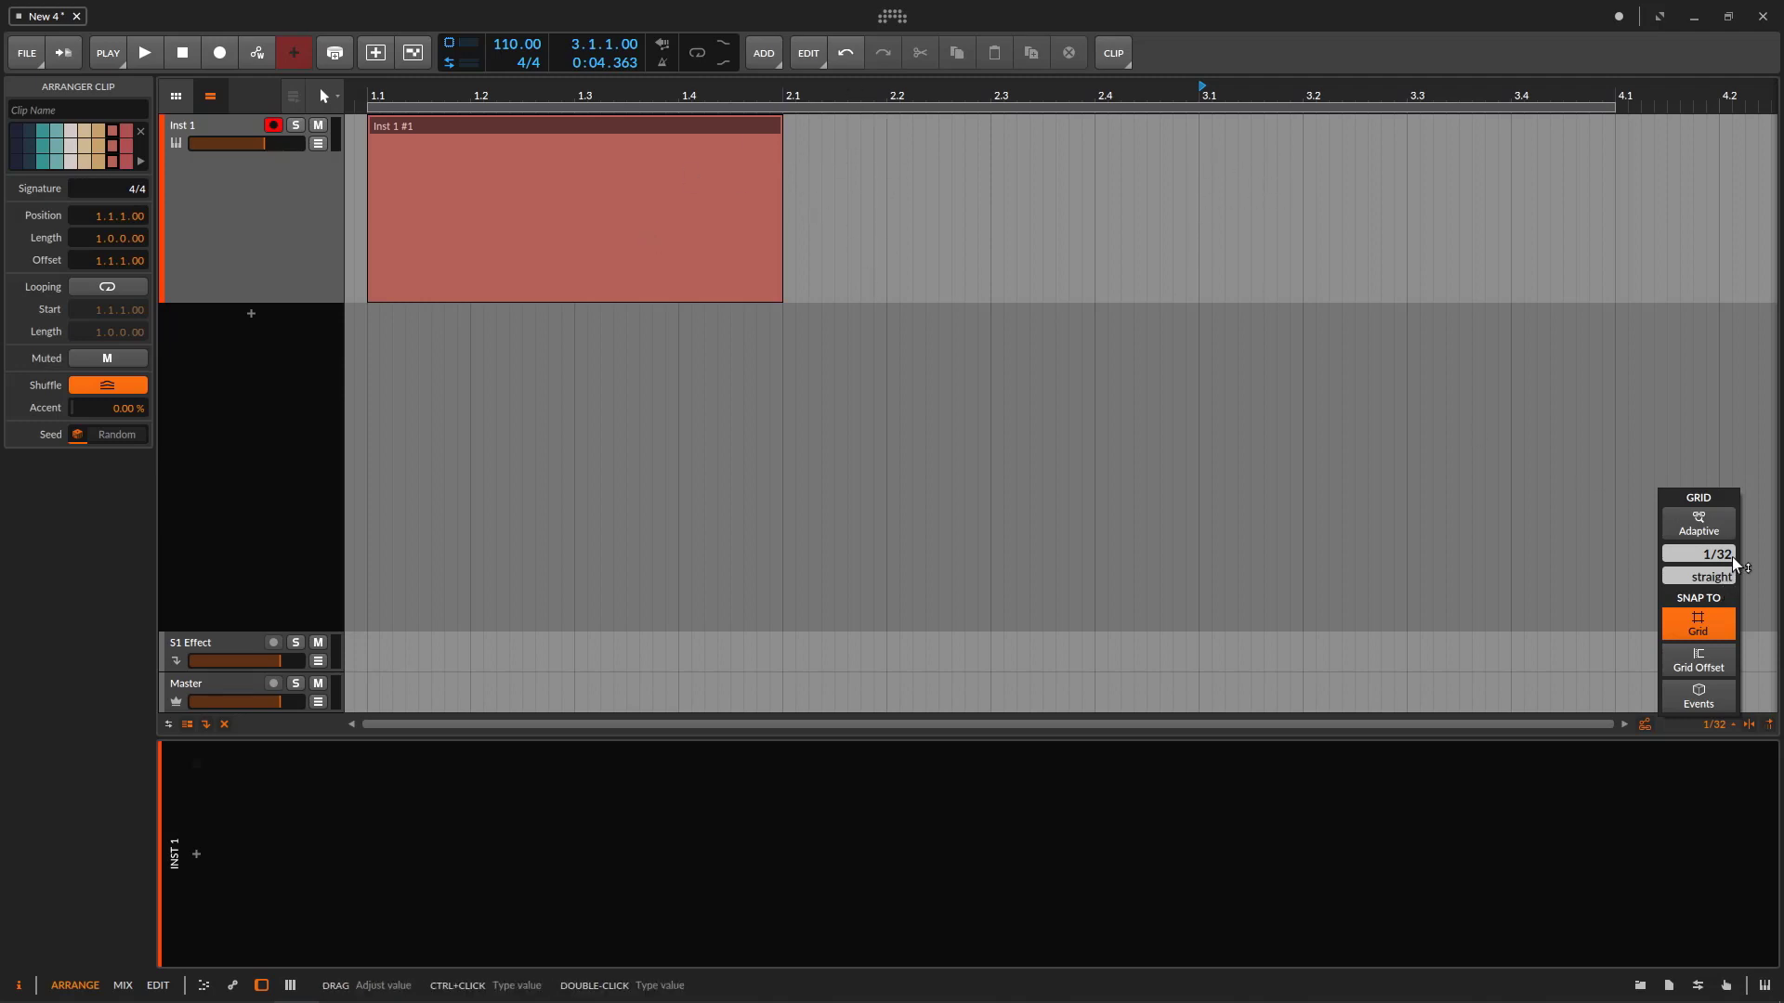
{"action": "left_click_drag", "start_coordinate": [1728, 555], "coordinate": [1728, 543]}
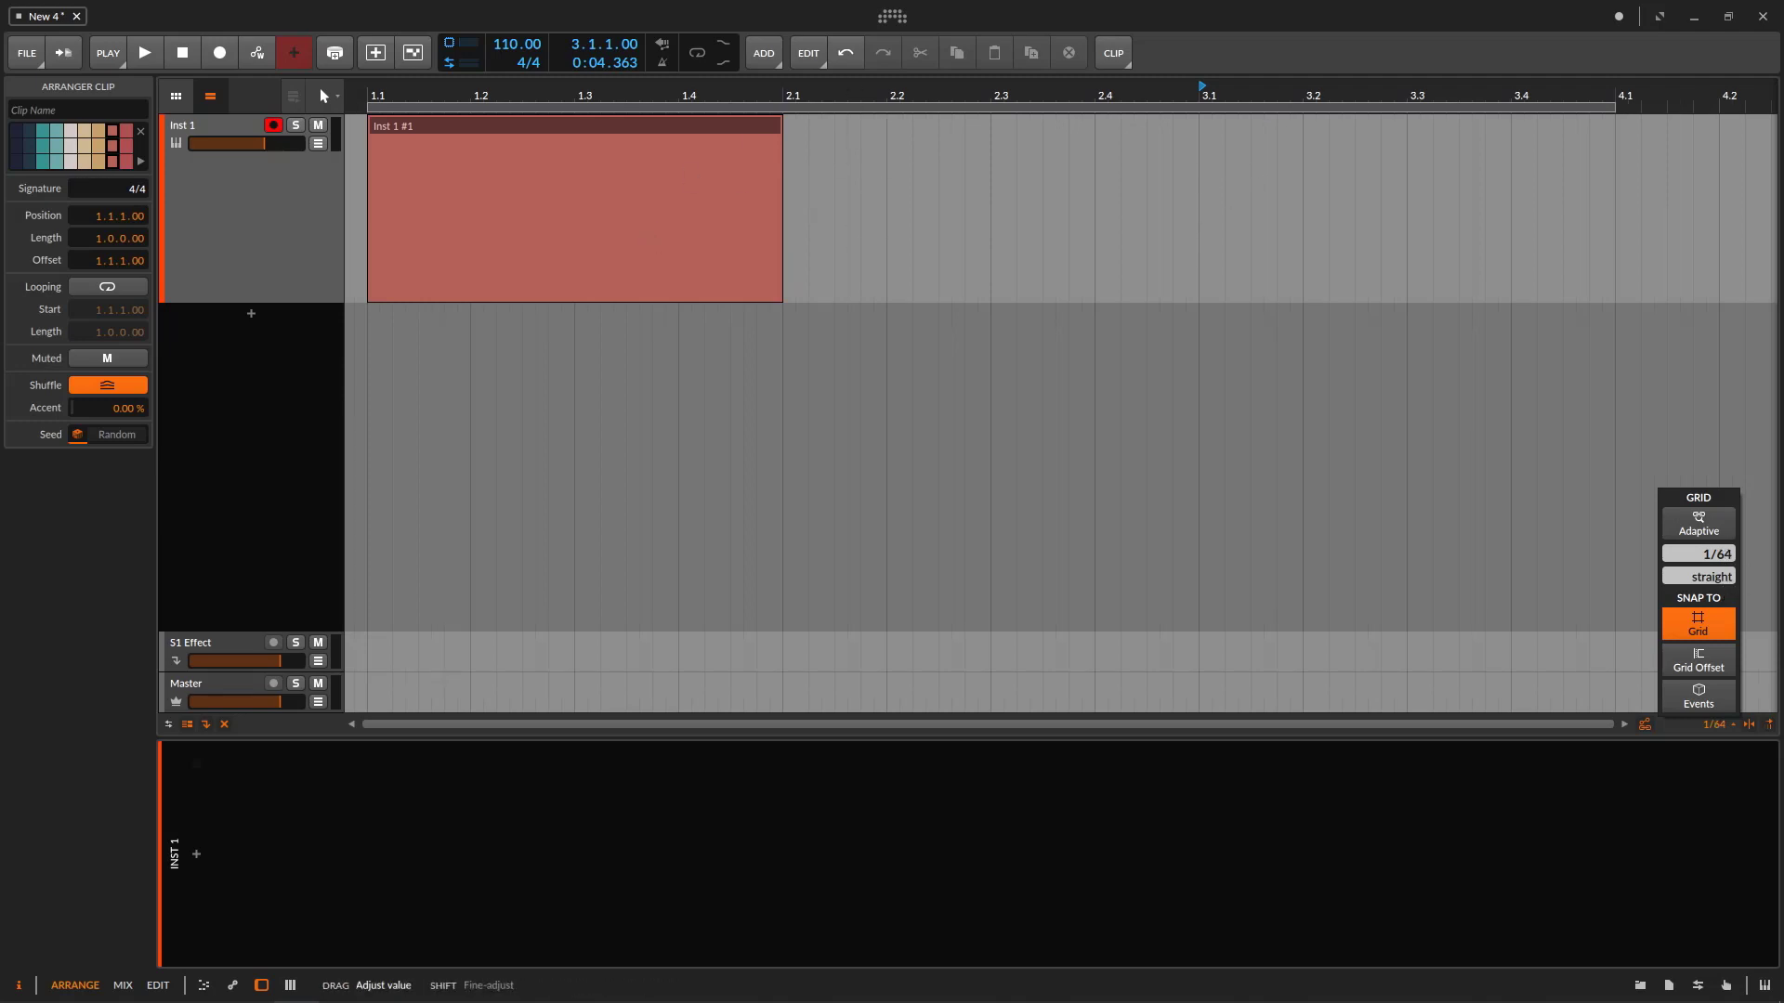
{"action": "left_click", "coordinate": [1031, 80]}
{"action": "left_click_drag", "start_coordinate": [1032, 87], "coordinate": [1045, 198]}
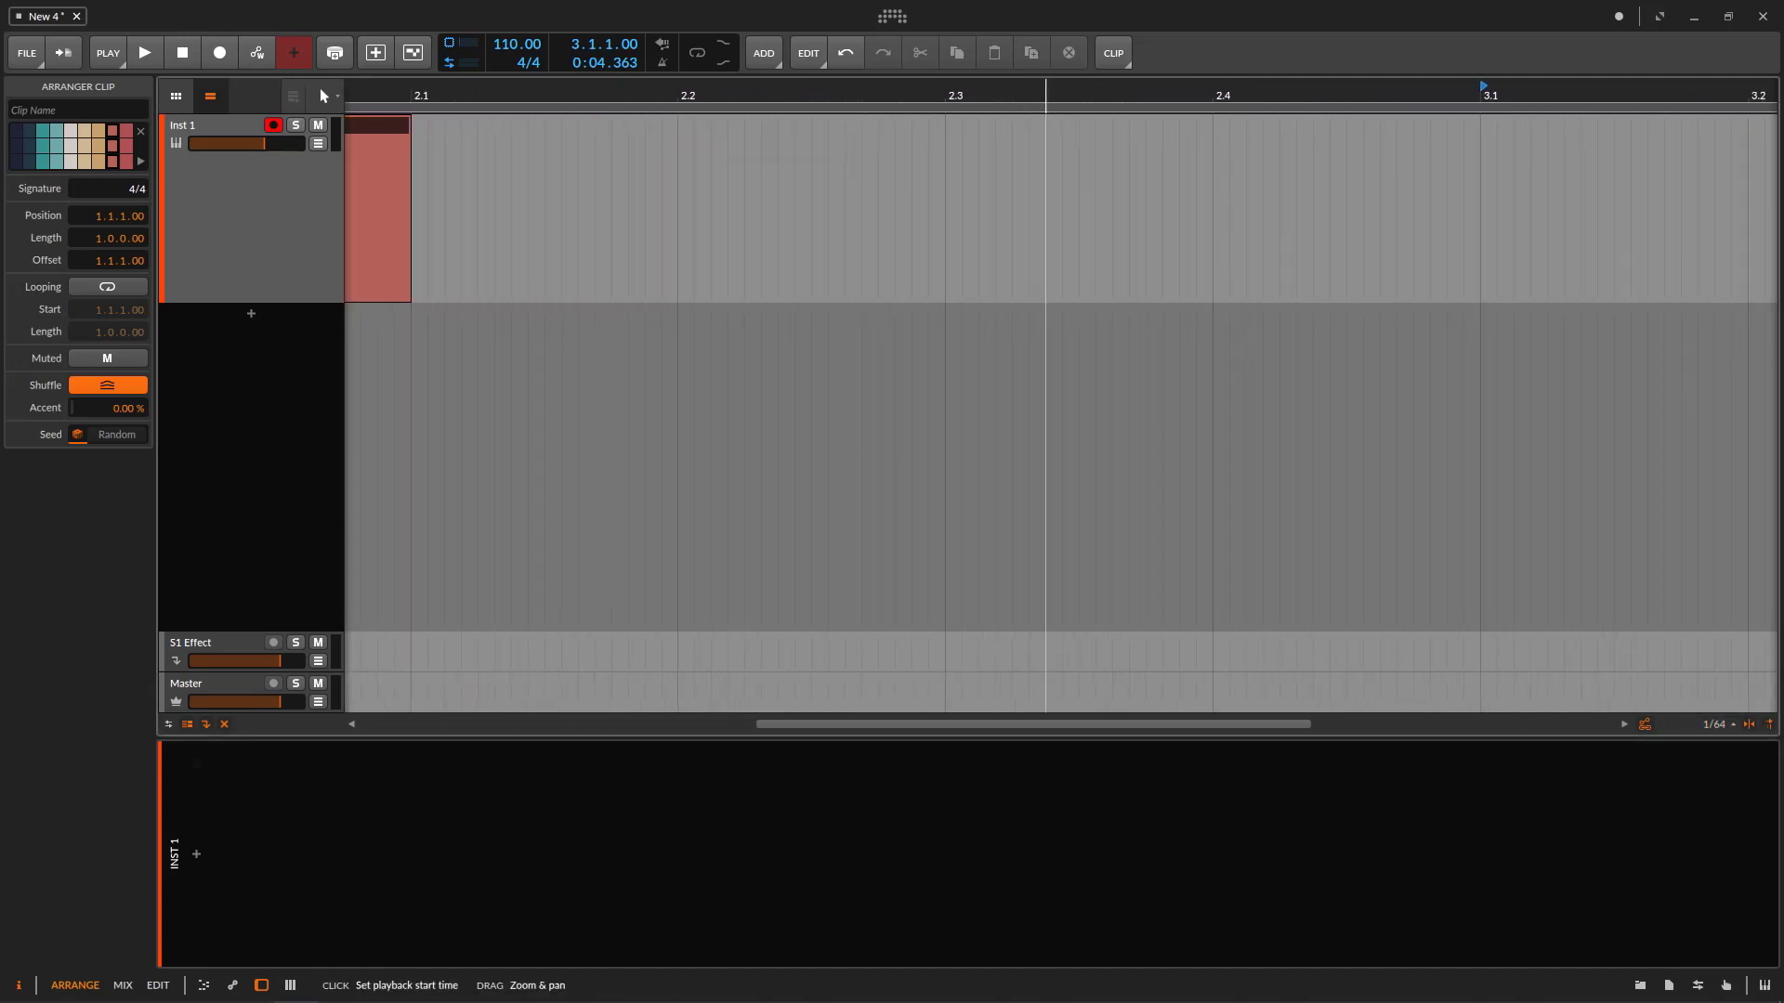
- Refine the fixed beat grid density to 1/128 and compare it at different timeline zoom levels
{"action": "left_click", "coordinate": [1714, 723]}
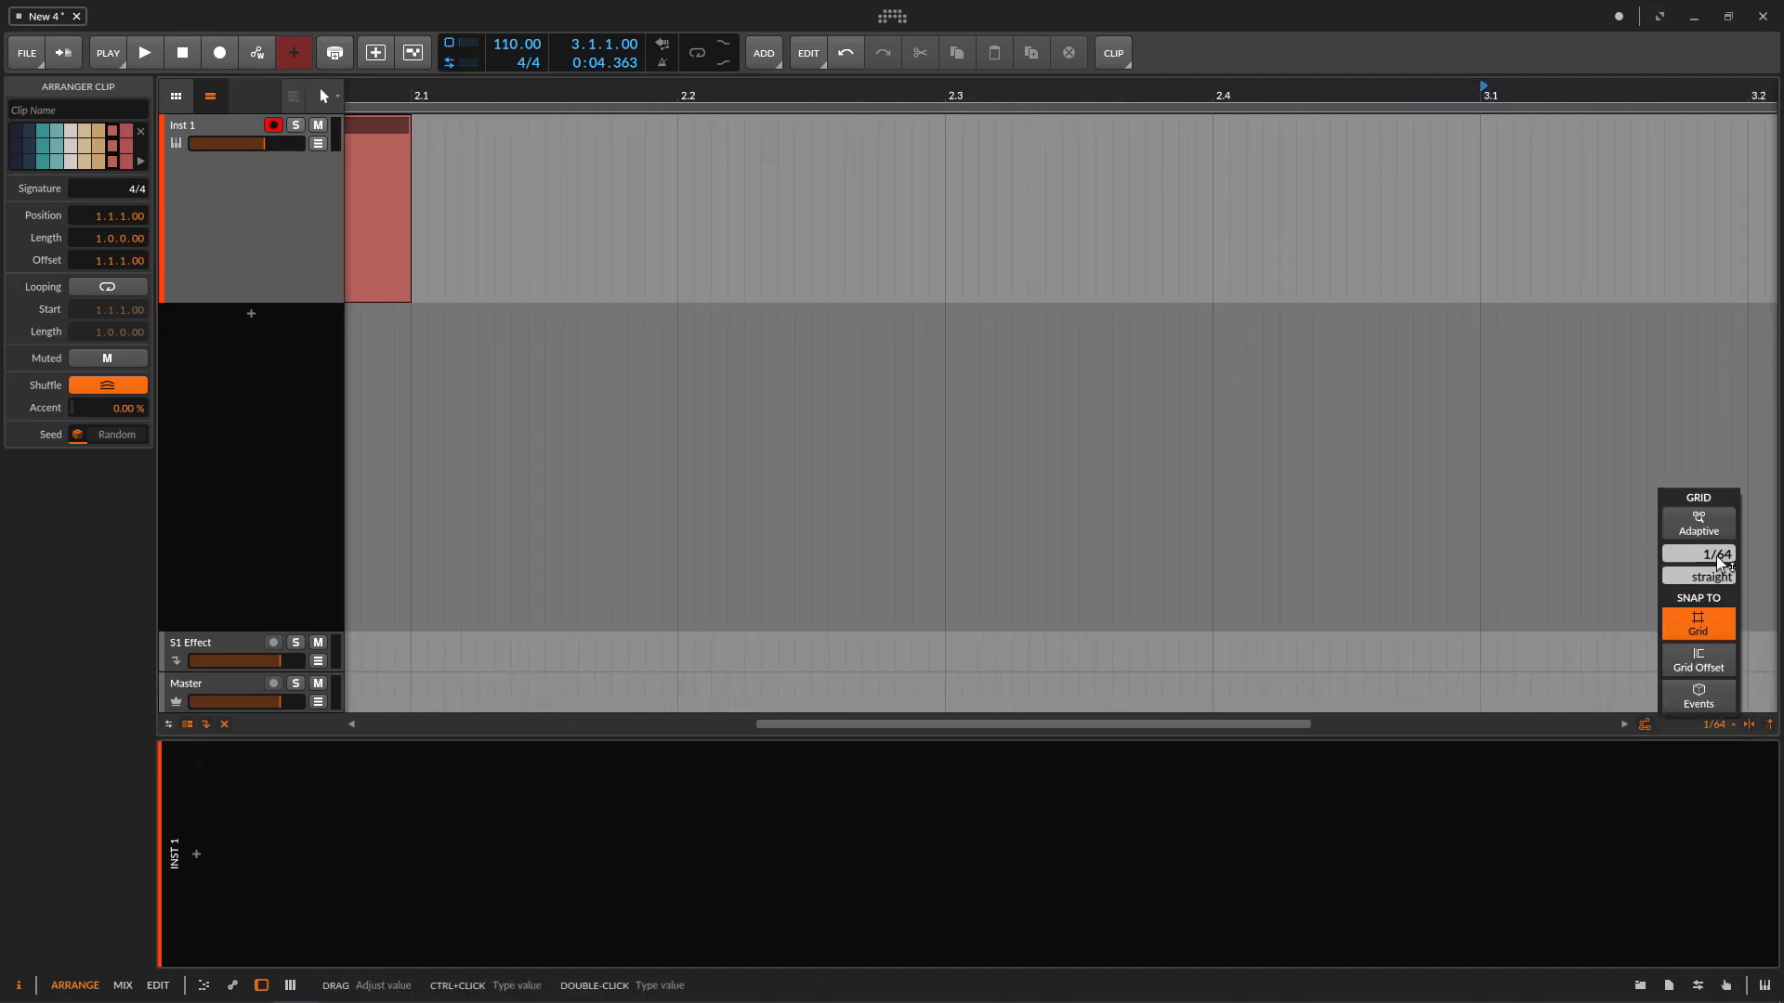
{"action": "left_click_drag", "start_coordinate": [1728, 554], "coordinate": [1728, 544]}
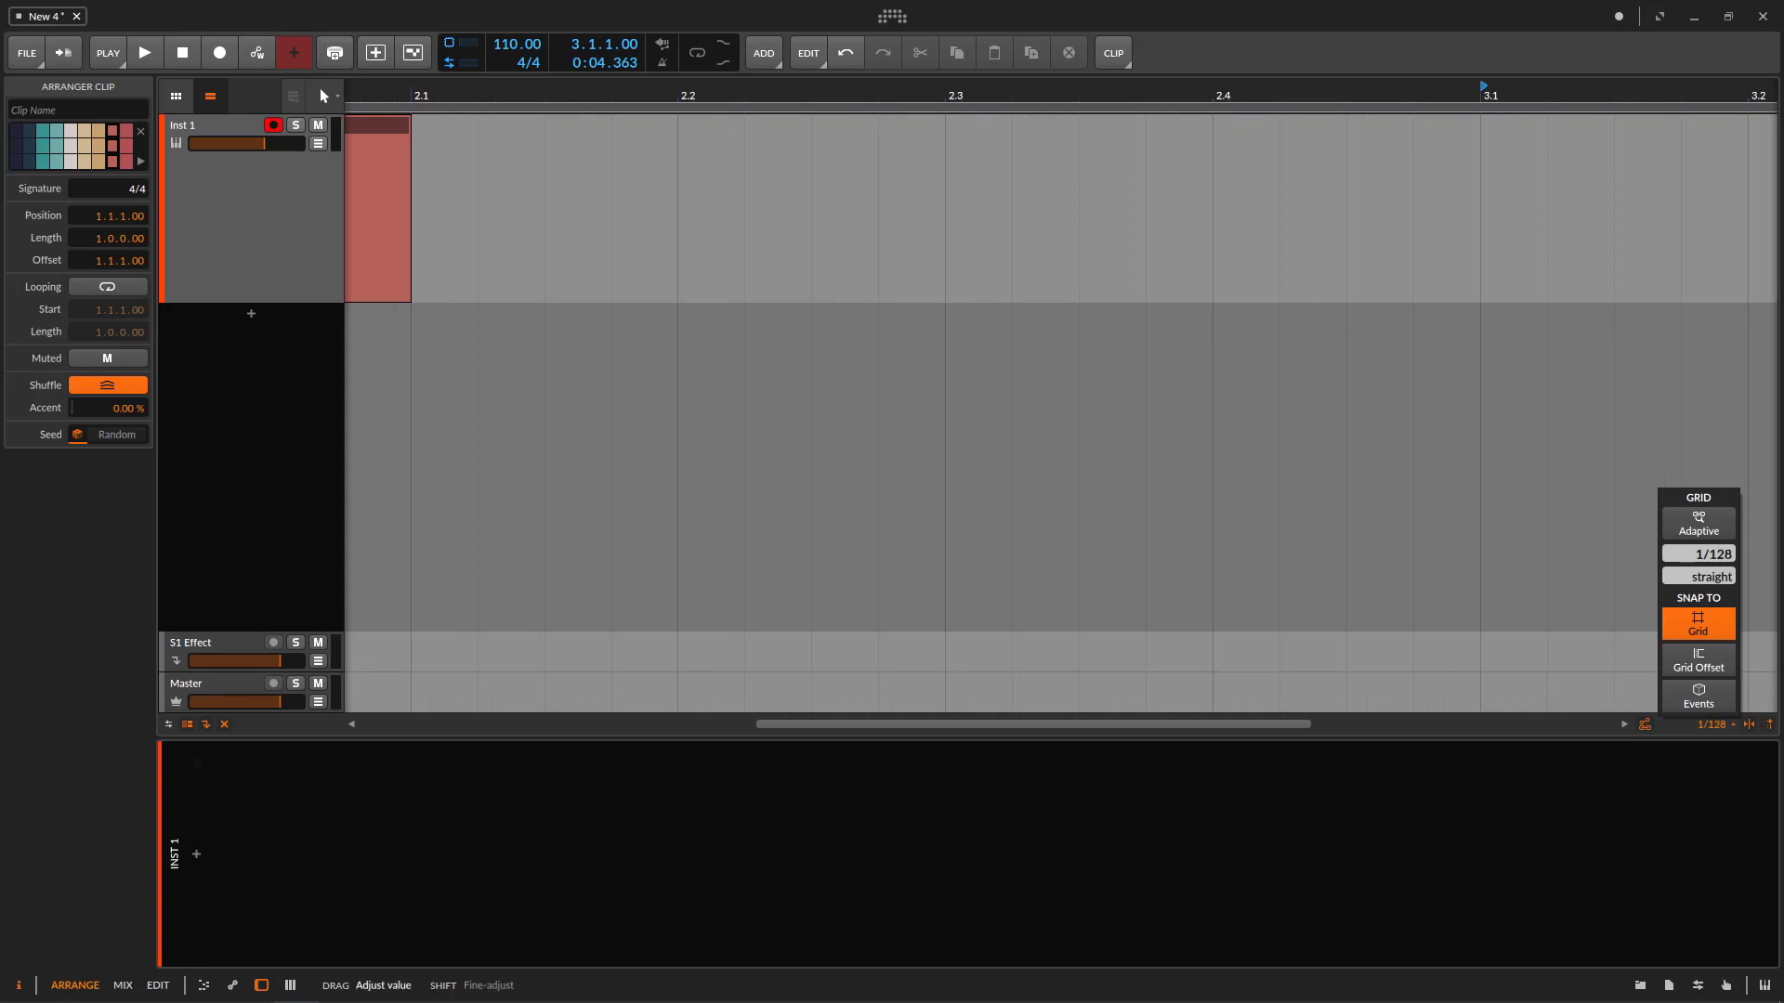
{"action": "left_click", "coordinate": [854, 94]}
{"action": "mouse_move", "coordinate": [837, 95]}
{"action": "left_mouse_down"}
{"action": "mouse_move", "coordinate": [902, 162]}
{"action": "mouse_move", "coordinate": [905, 130]}
{"action": "mouse_move", "coordinate": [866, 102]}
{"action": "mouse_move", "coordinate": [753, 95]}
{"action": "left_mouse_up"}
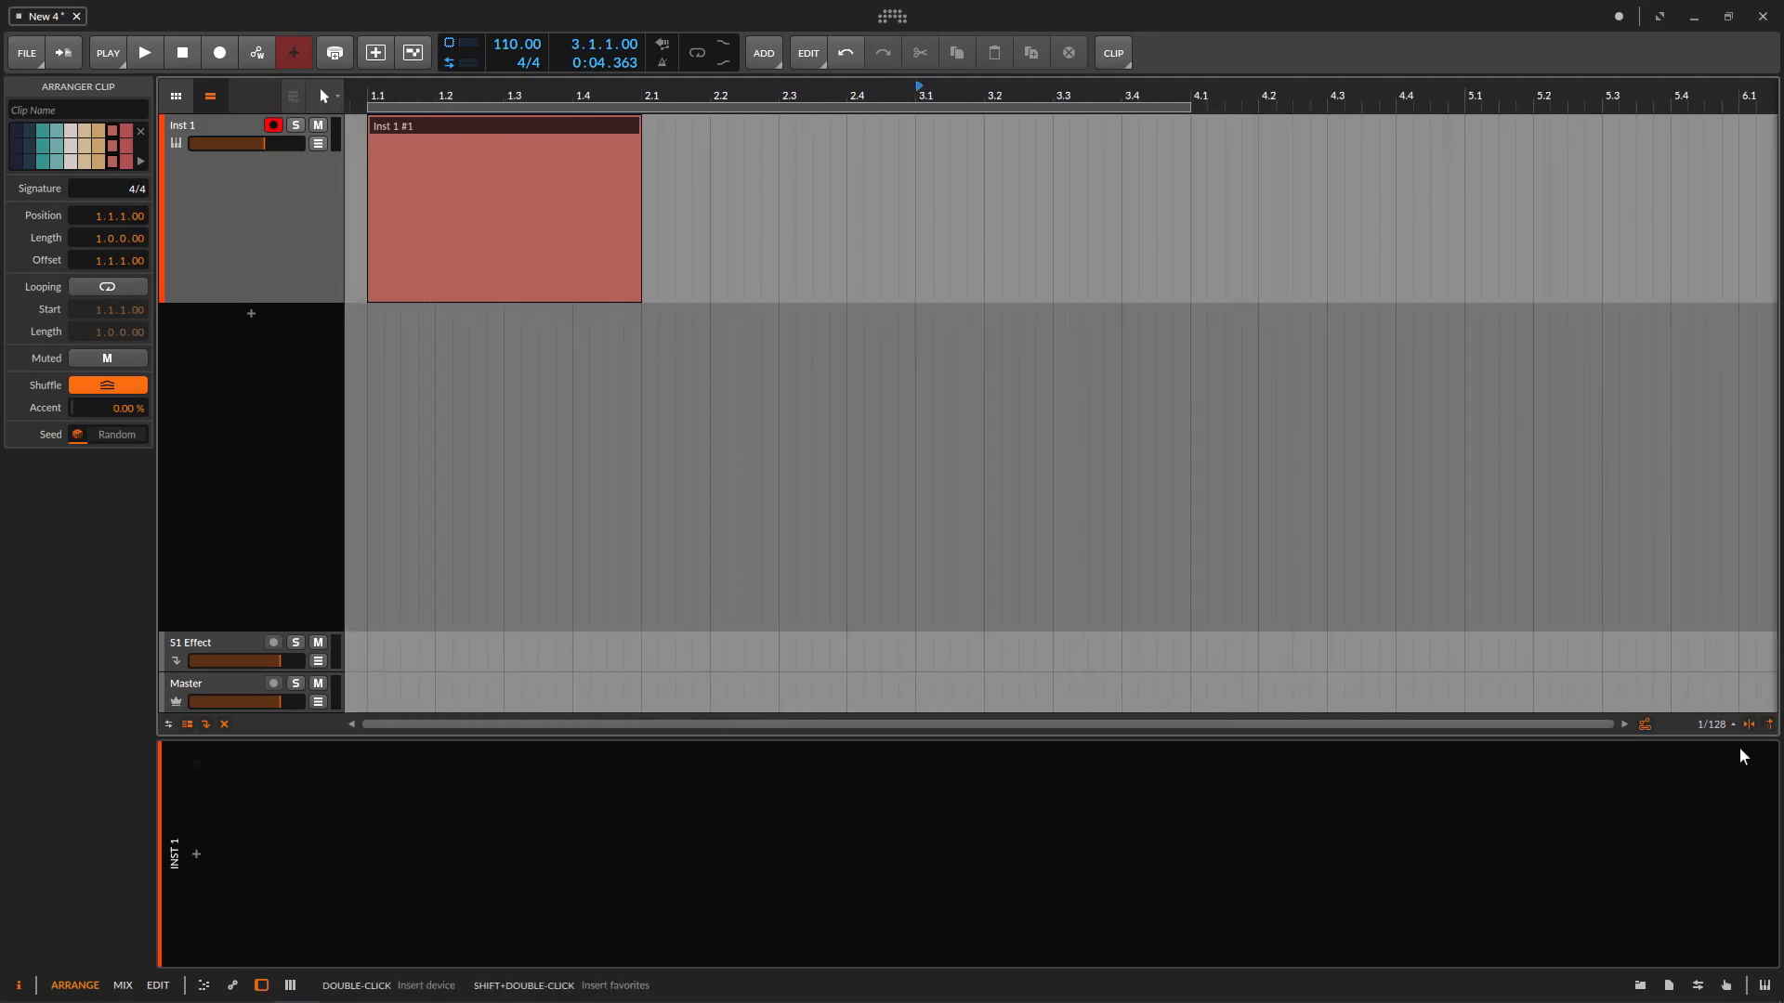
- Return the beat grid density to 1/16 and move the Inst 1 clip to position 3.2.3
{"action": "left_click", "coordinate": [1714, 724]}
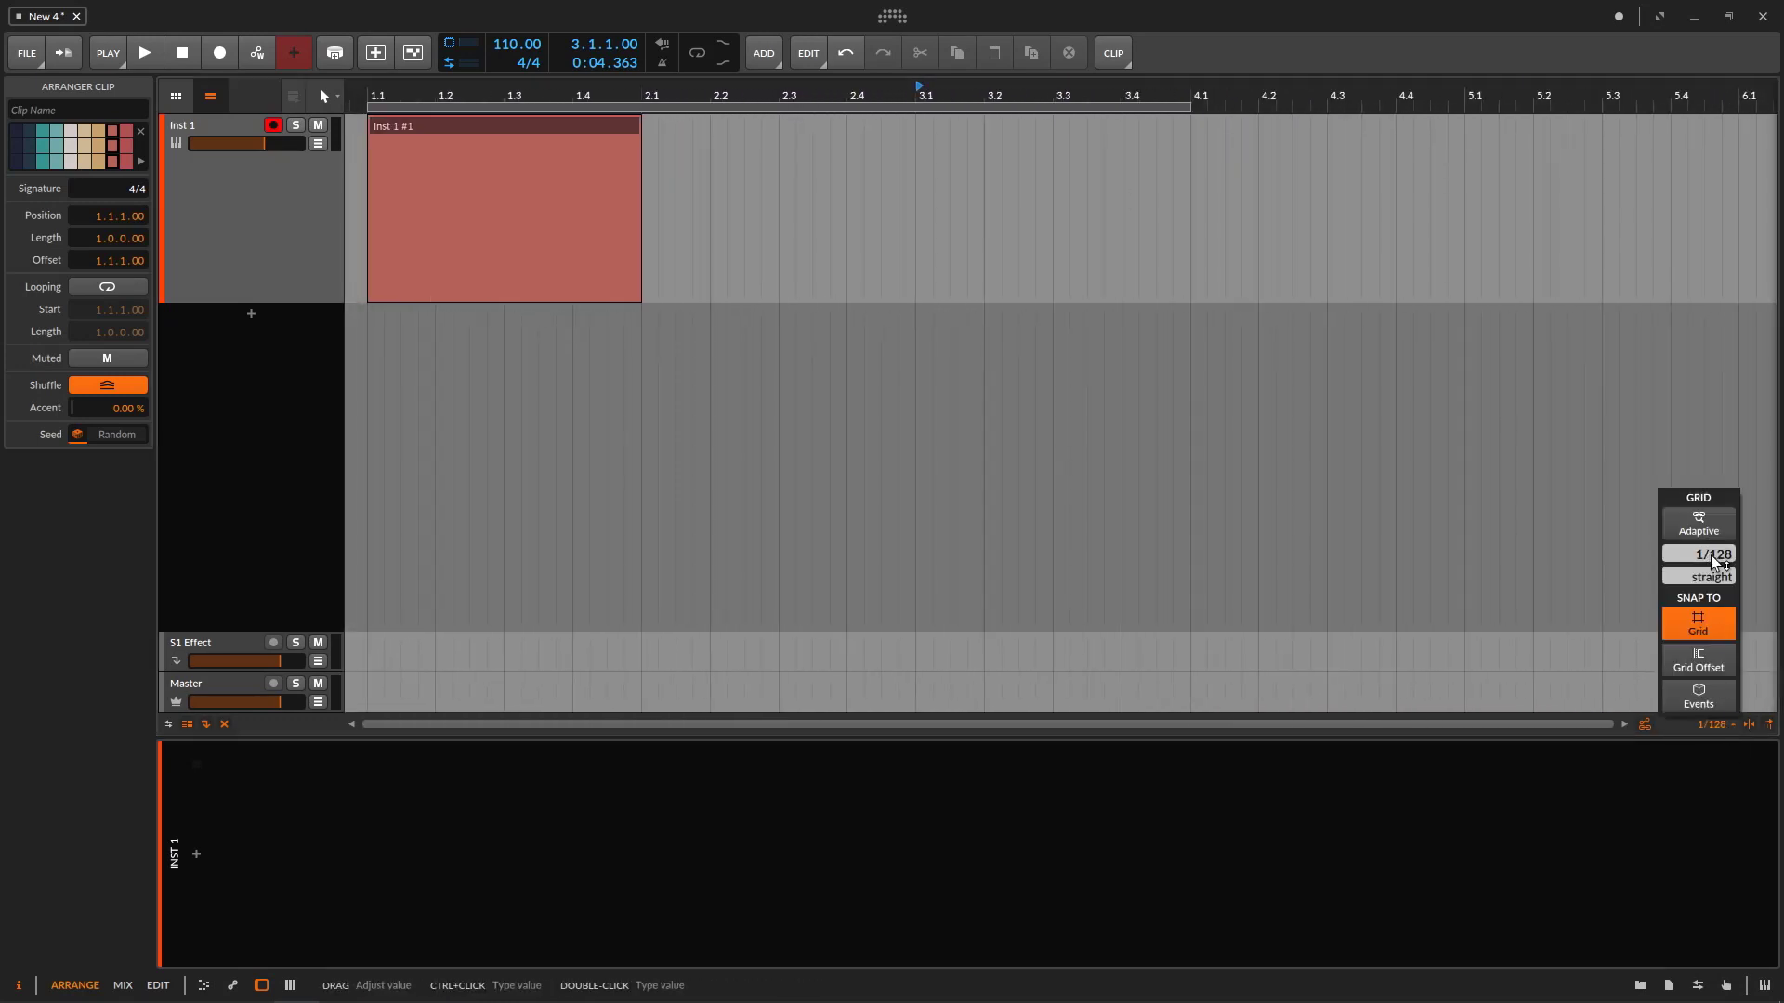
{"action": "left_click_drag", "start_coordinate": [1714, 560], "coordinate": [1714, 530]}
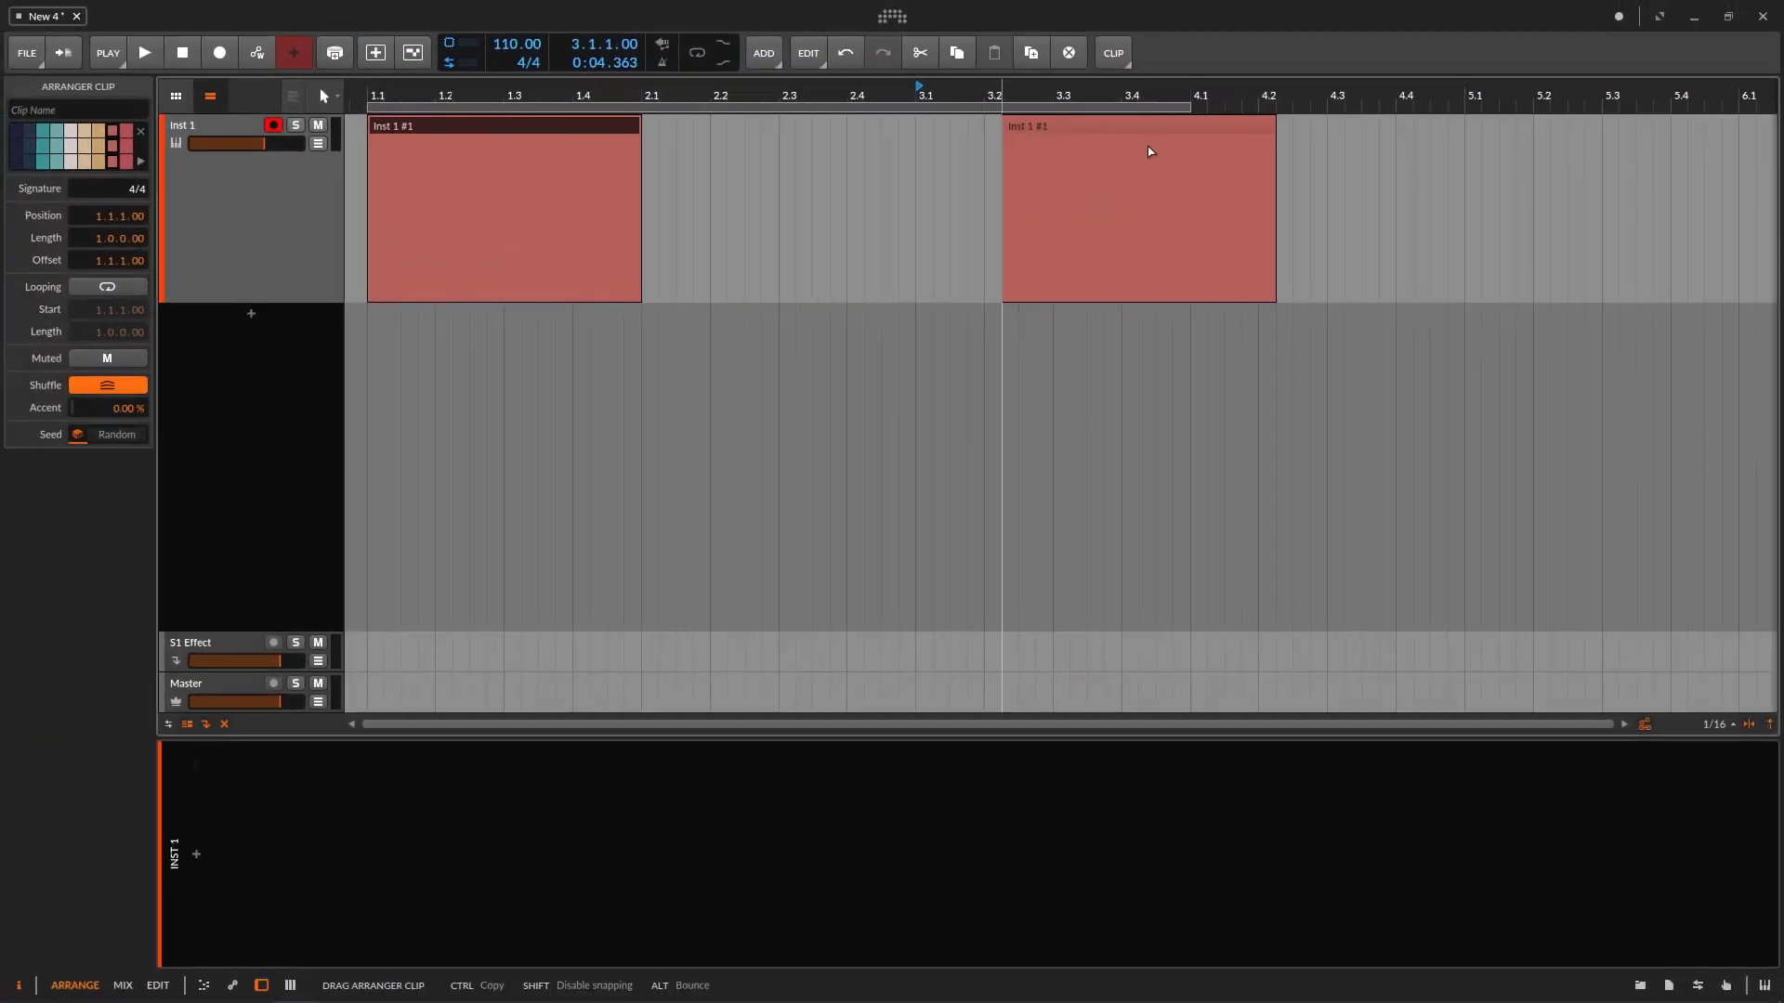
{"action": "left_click_drag", "start_coordinate": [521, 96], "coordinate": [521, 186]}
{"action": "mouse_move", "coordinate": [405, 91]}
{"action": "left_mouse_down"}
{"action": "mouse_move", "coordinate": [405, 58]}
{"action": "mouse_move", "coordinate": [412, 74]}
{"action": "left_mouse_up"}
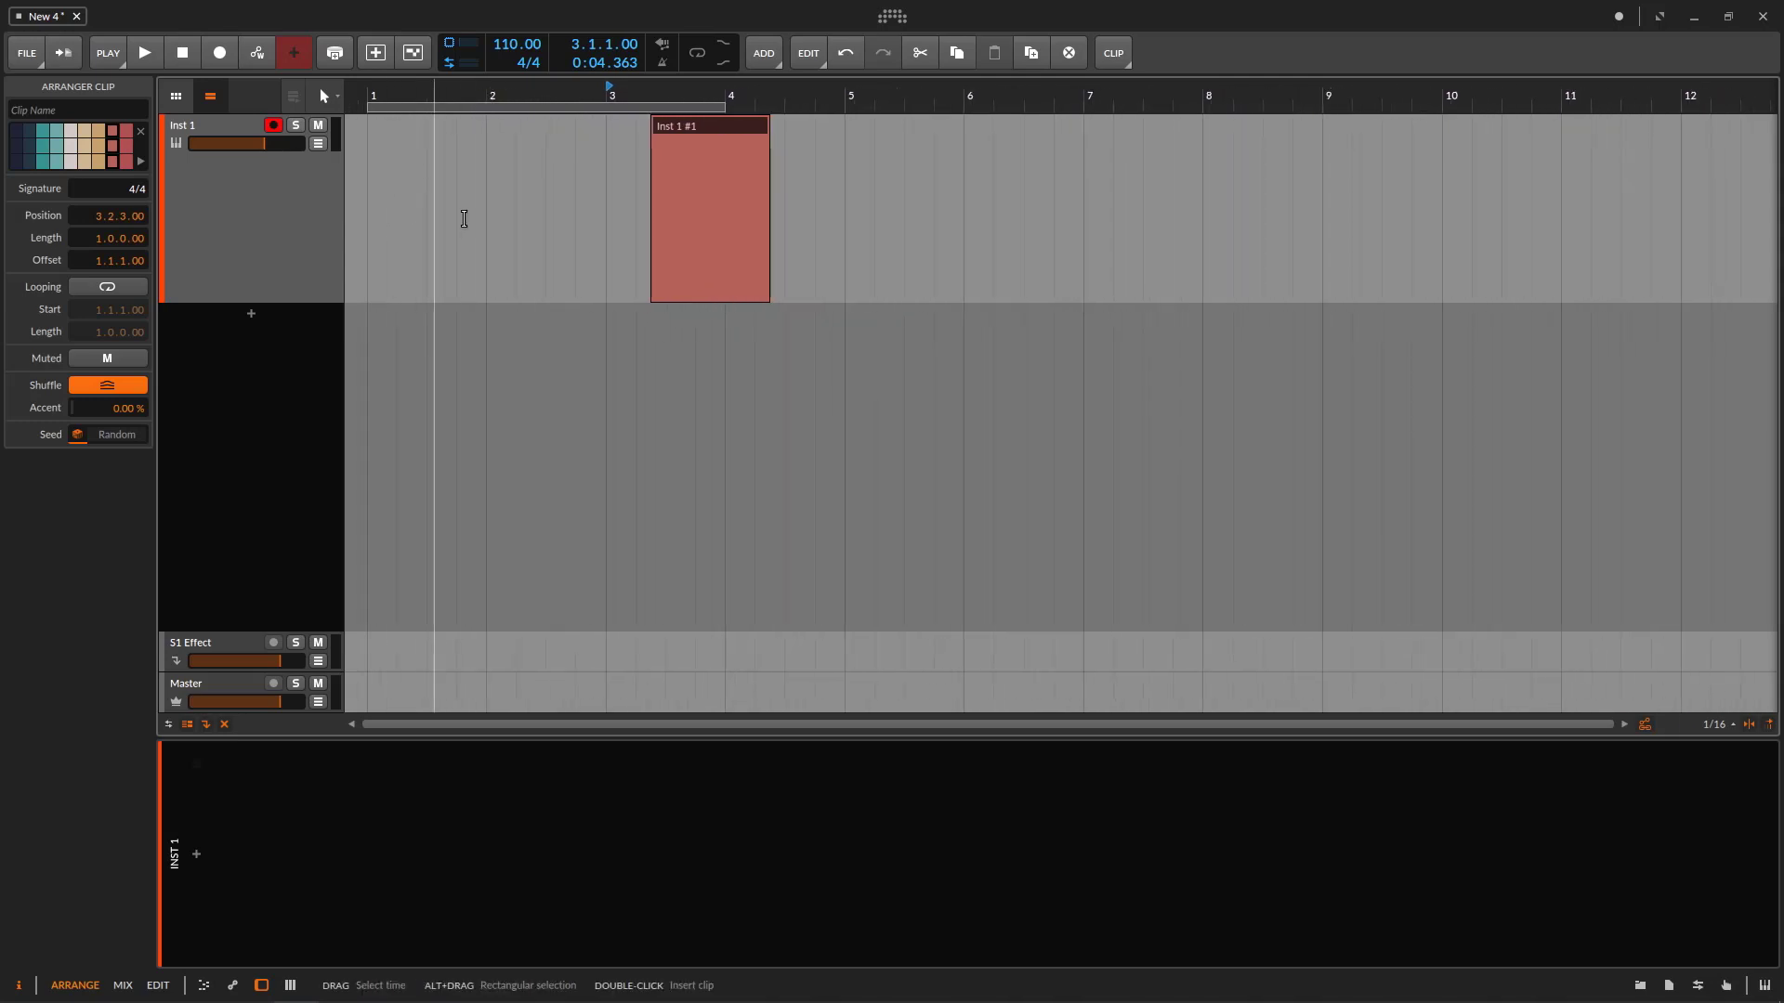
- Change the 1/16 beat grid's subdivision to triole and check its spacing from bar 1
{"action": "left_click", "coordinate": [1716, 726]}
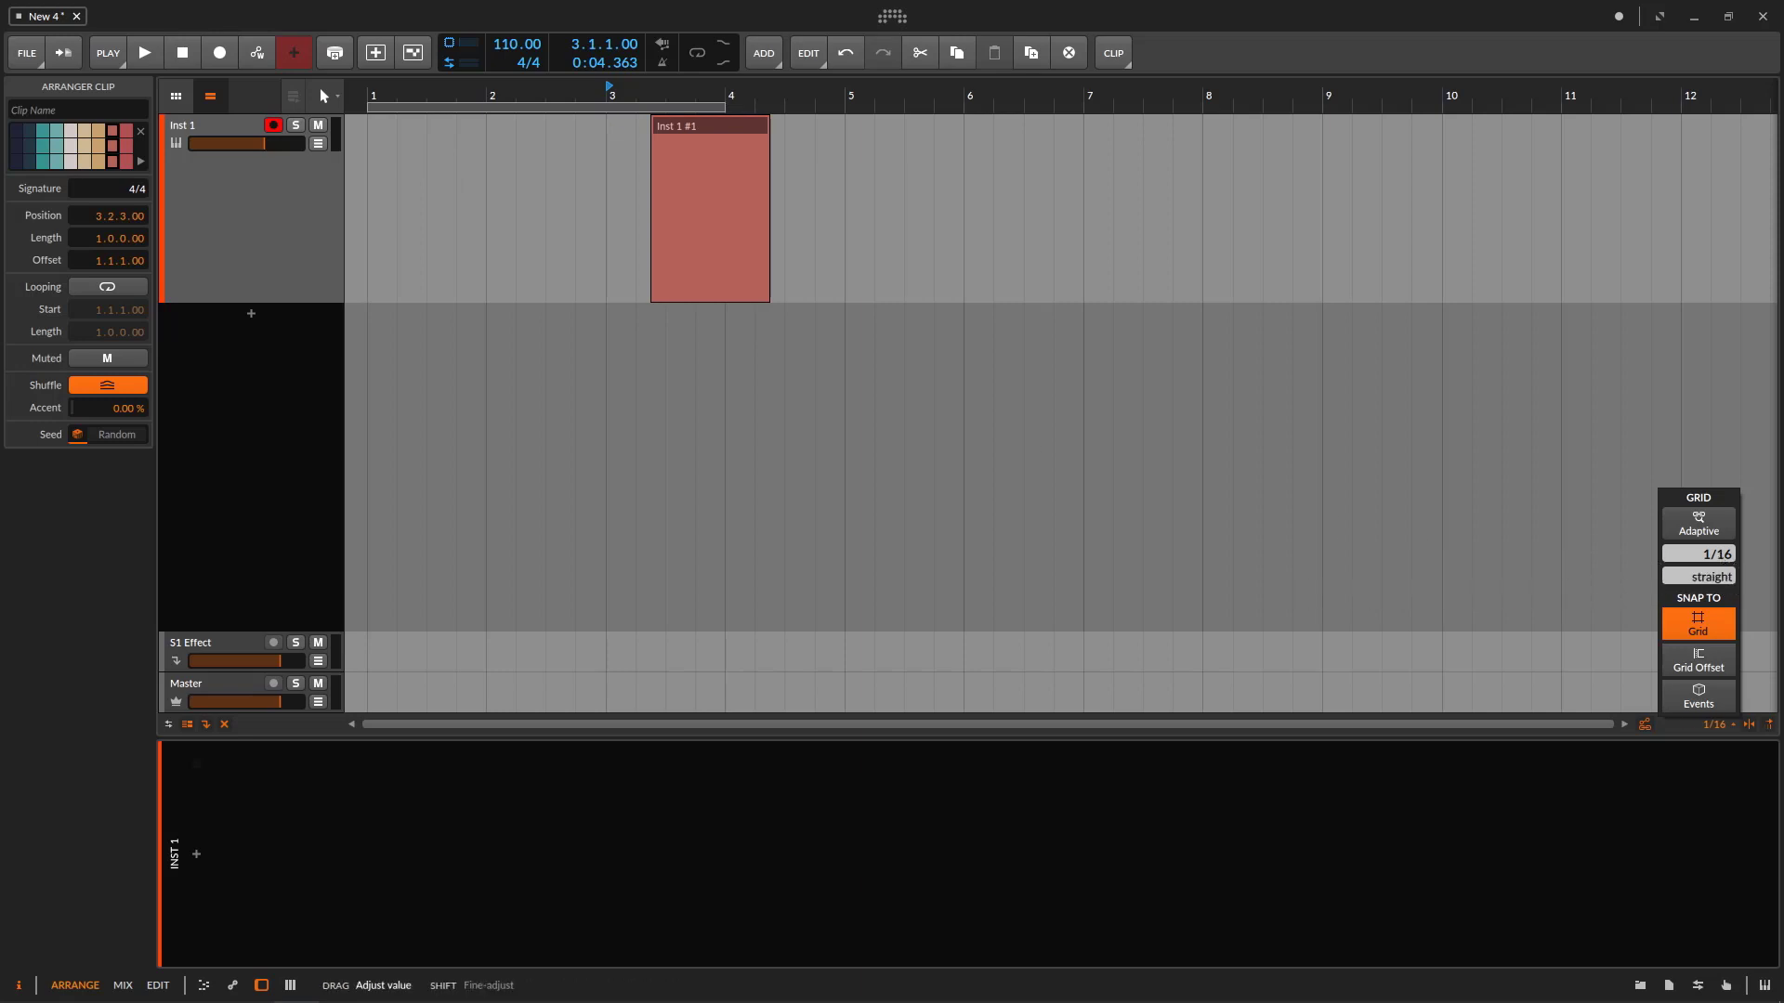
{"action": "left_click", "coordinate": [436, 93]}
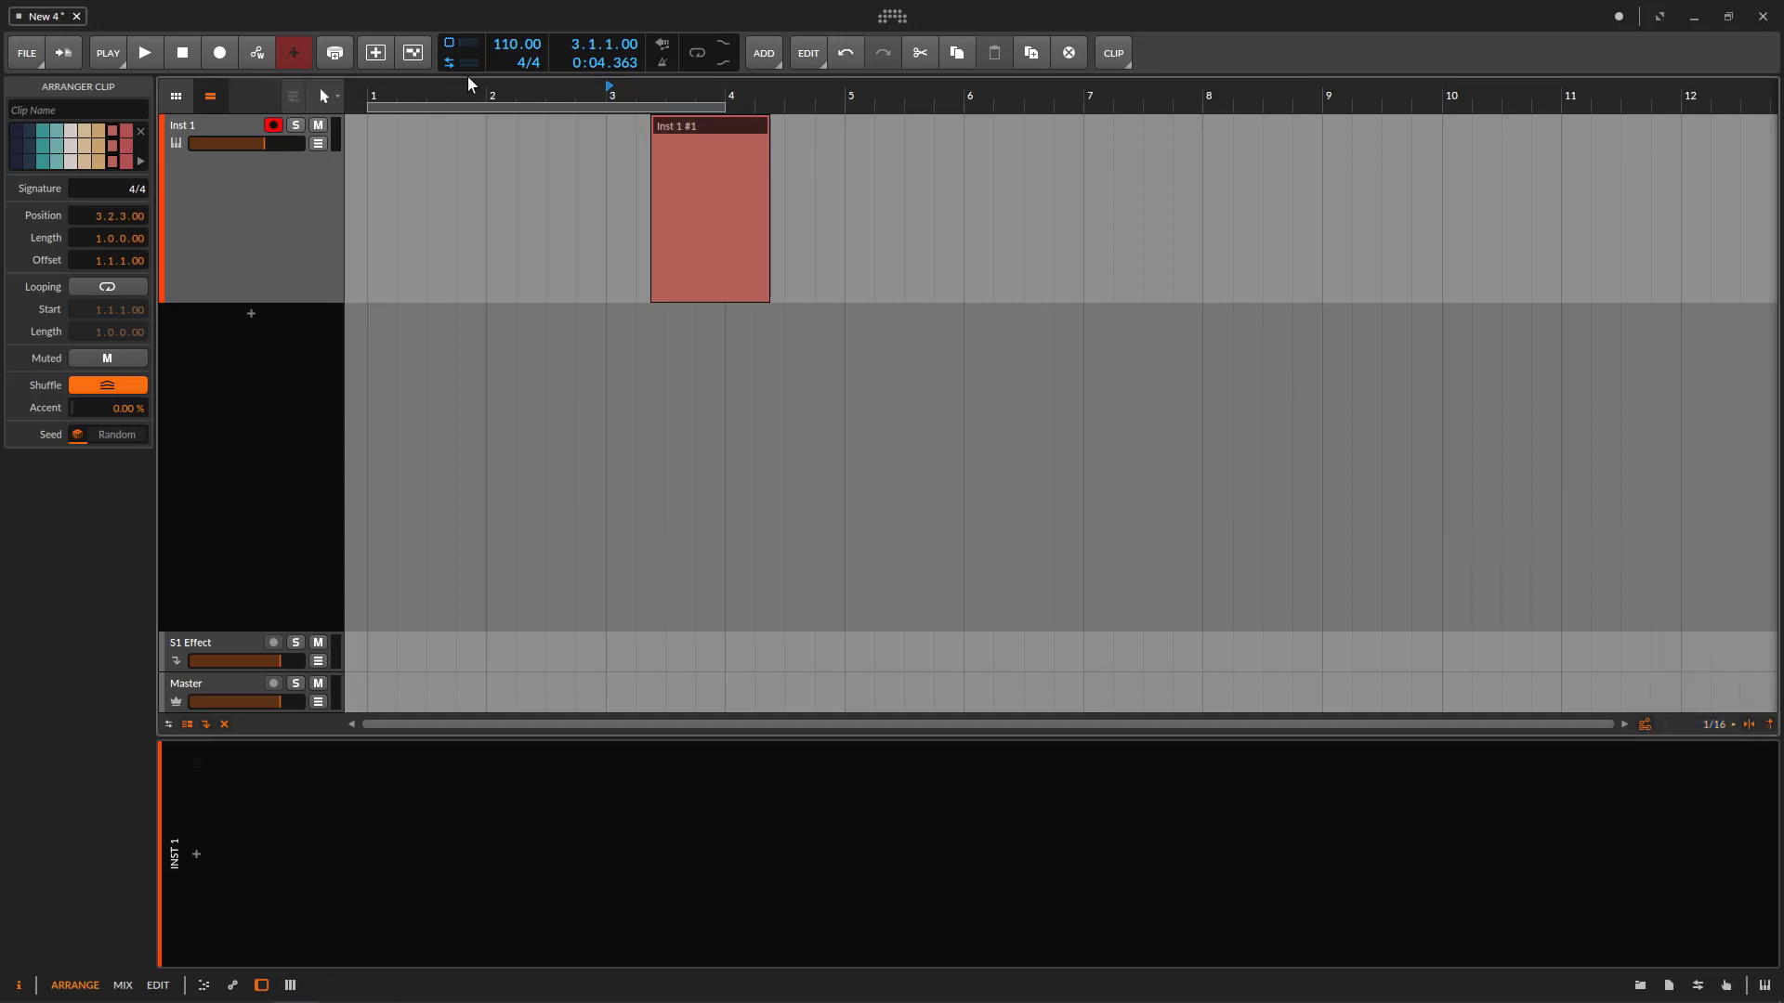
{"action": "left_click_drag", "start_coordinate": [464, 93], "coordinate": [554, 227]}
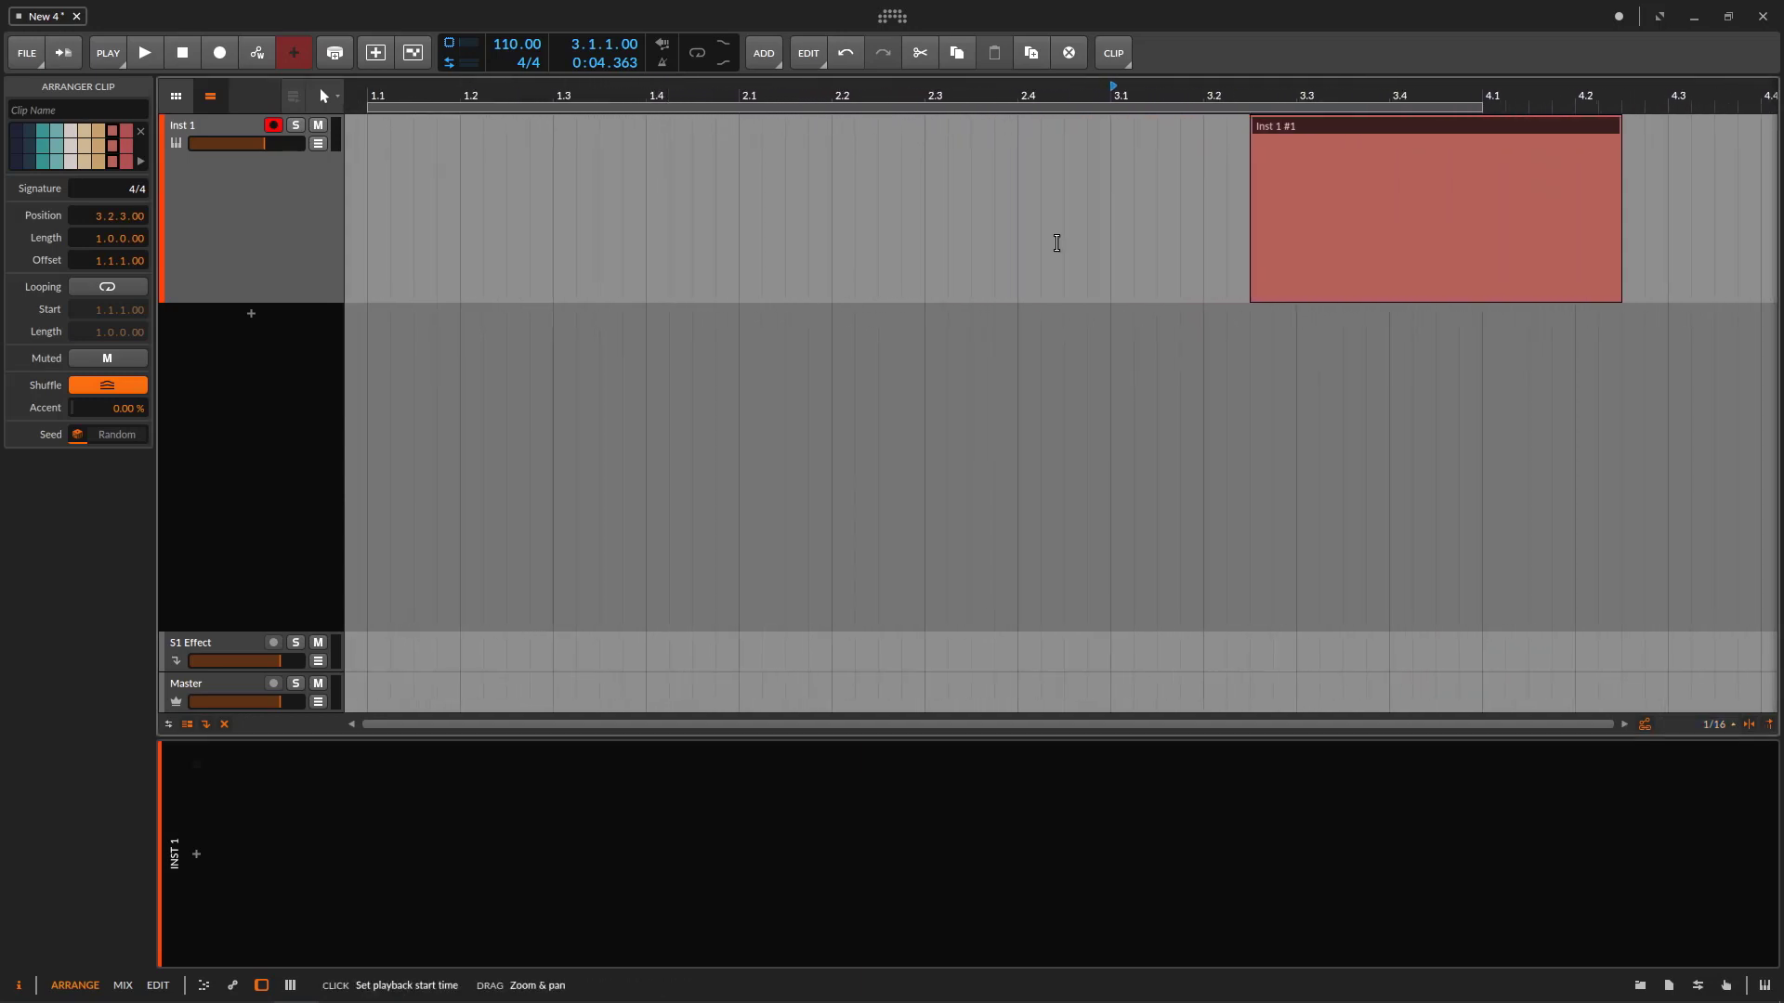
{"action": "left_click", "coordinate": [1722, 724]}
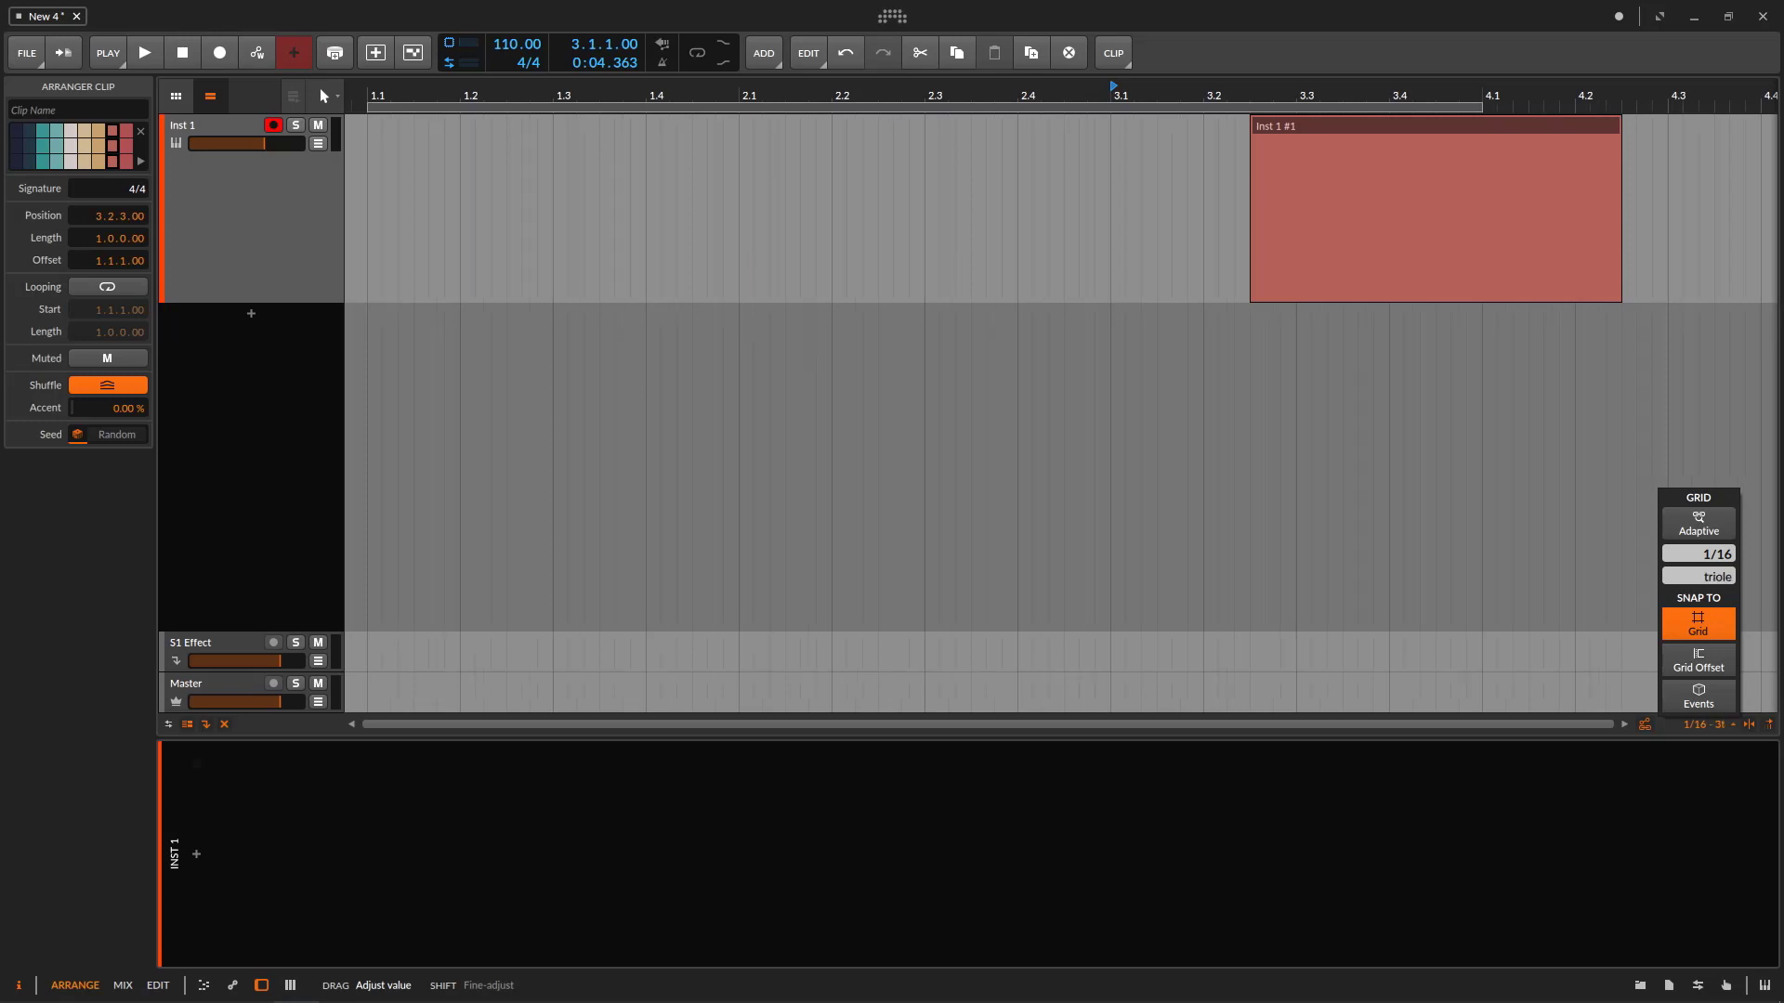
{"action": "left_click", "coordinate": [449, 95]}
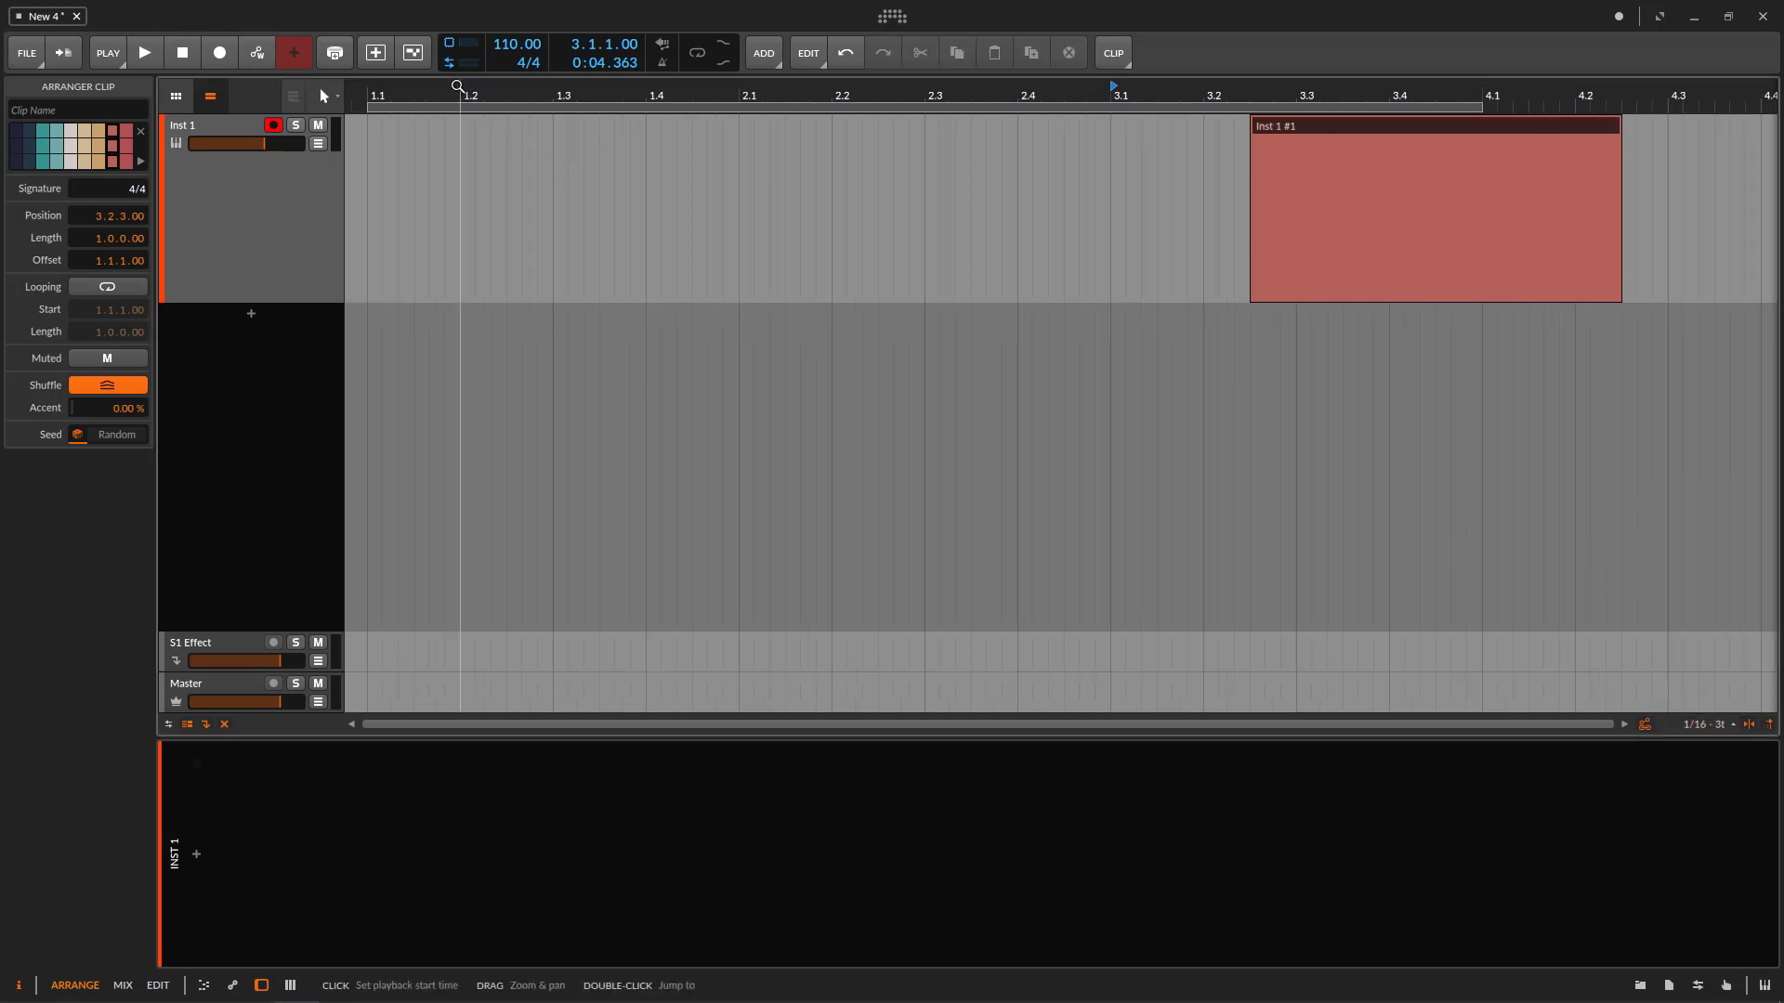
{"action": "left_click_drag", "start_coordinate": [445, 93], "coordinate": [530, 114]}
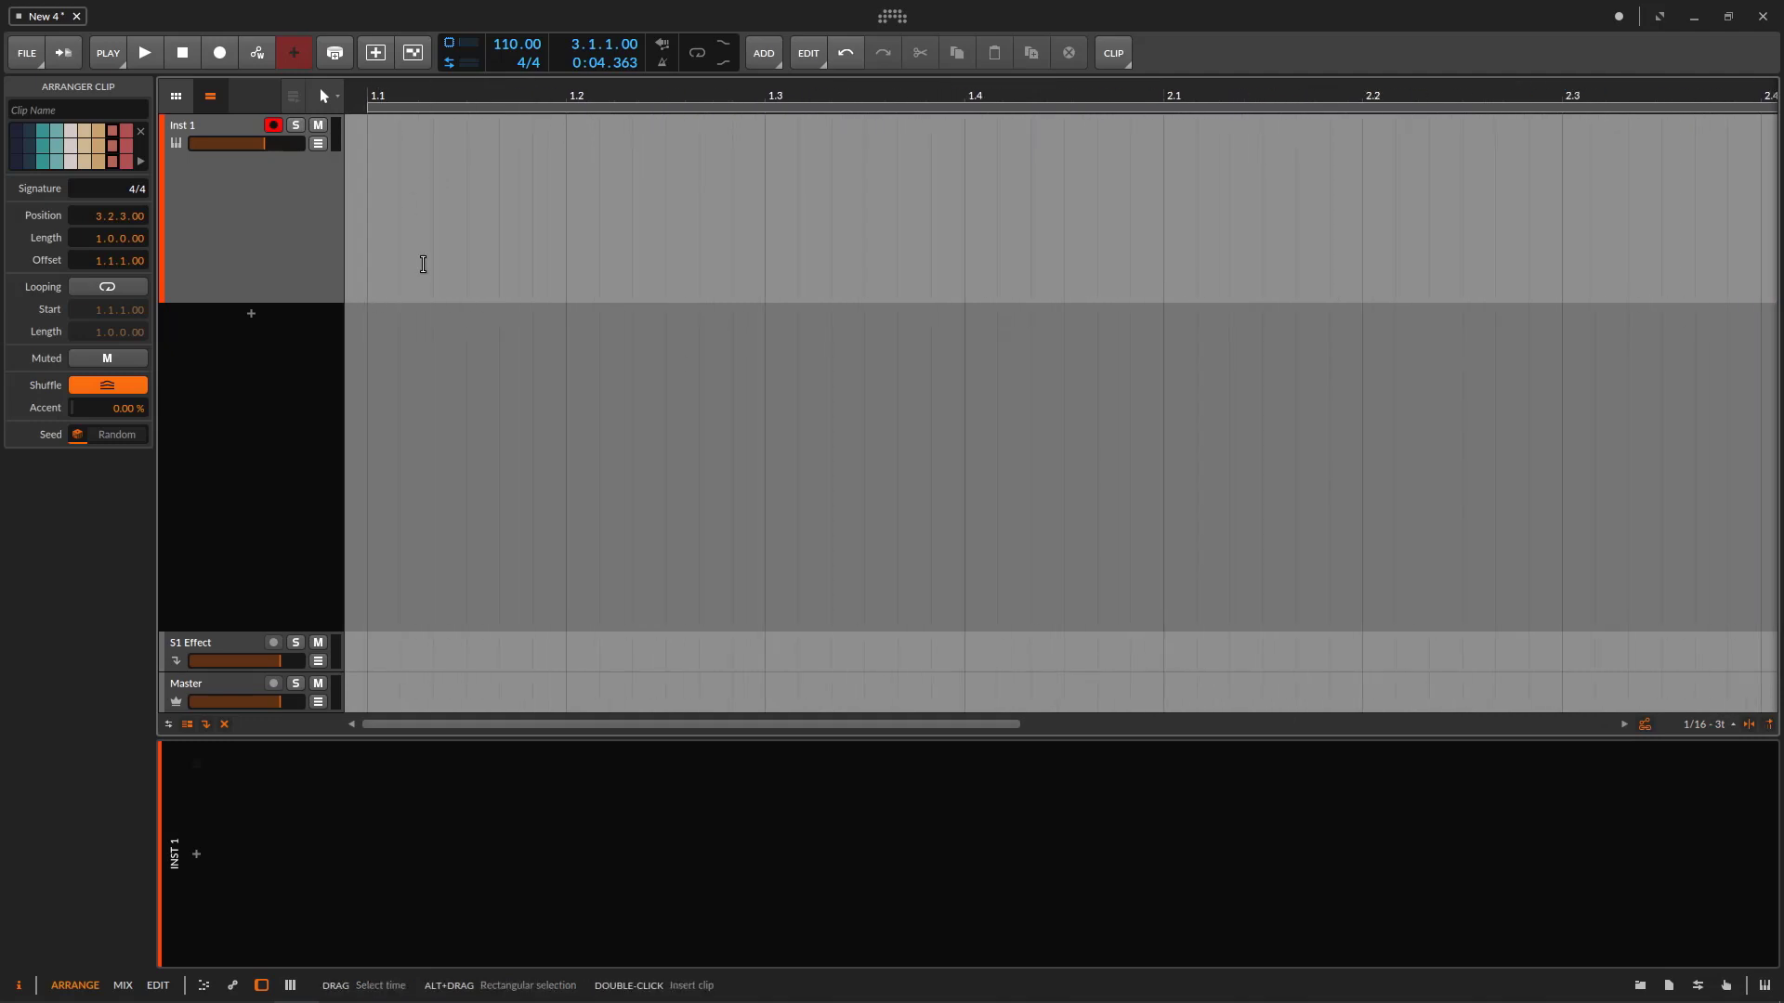
- Set the 1/16 grid subdivision to straight and move the Inst 1 clip to position 1.3.1
{"action": "left_click", "coordinate": [1689, 722]}
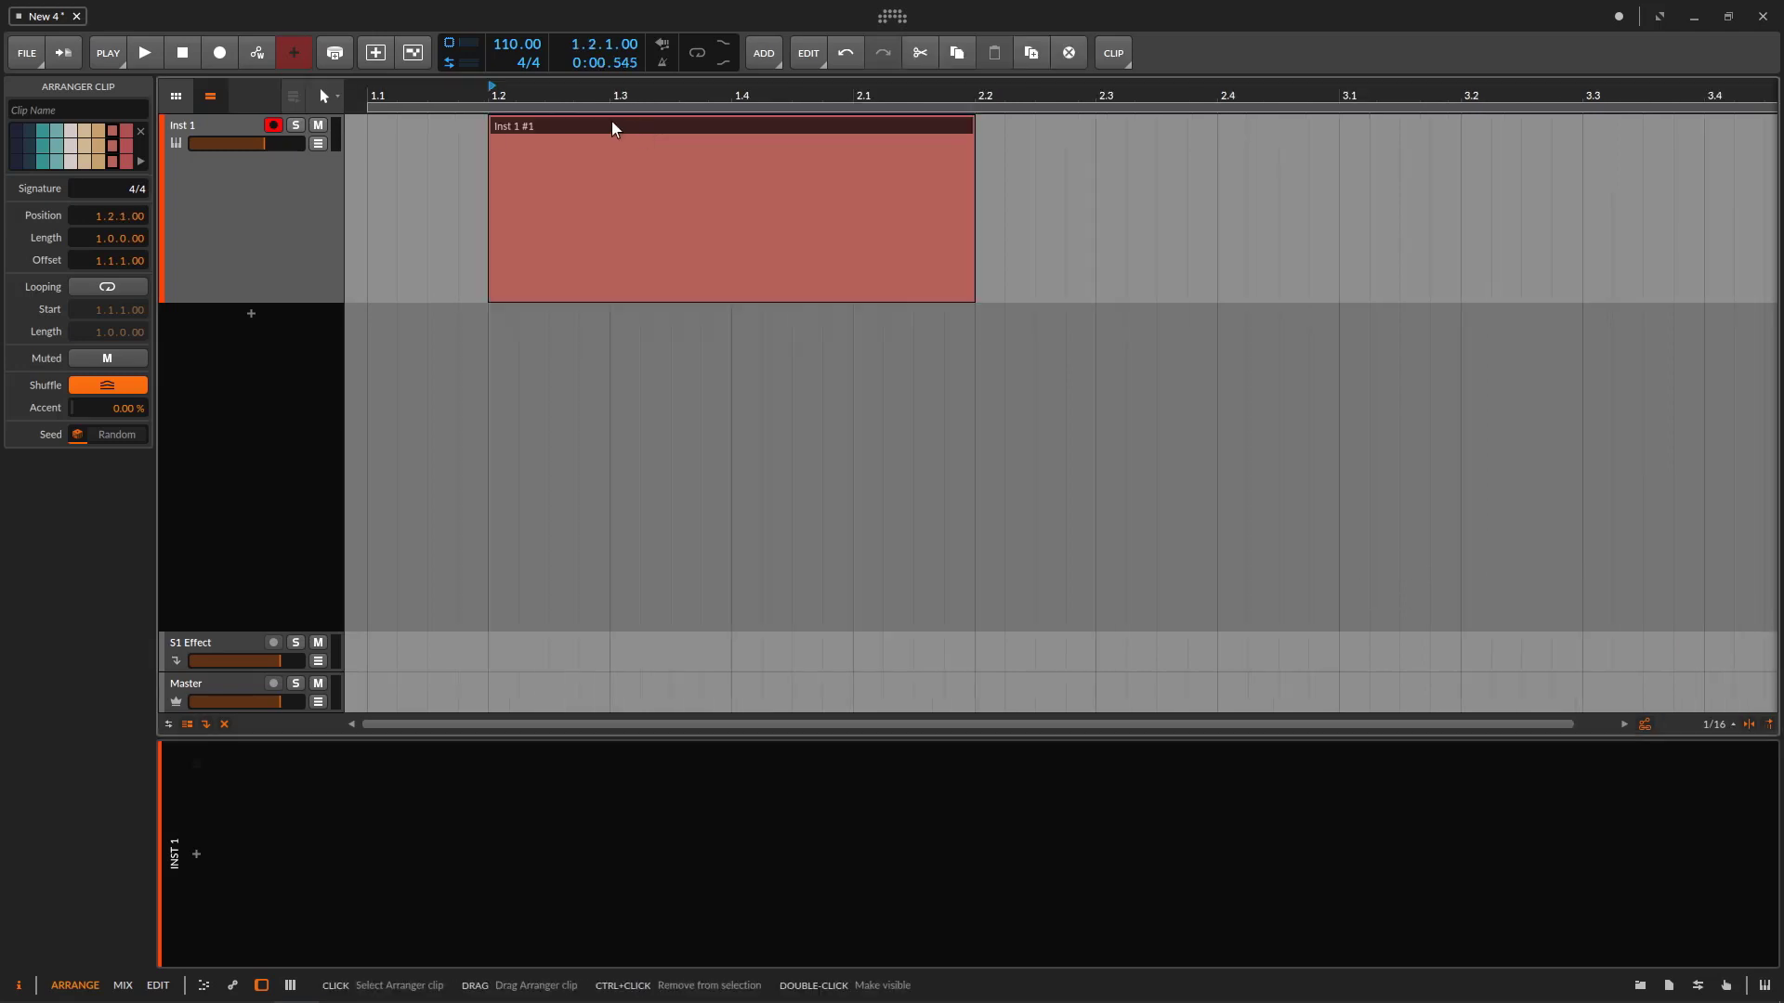
{"action": "left_click_drag", "start_coordinate": [613, 128], "coordinate": [690, 140]}
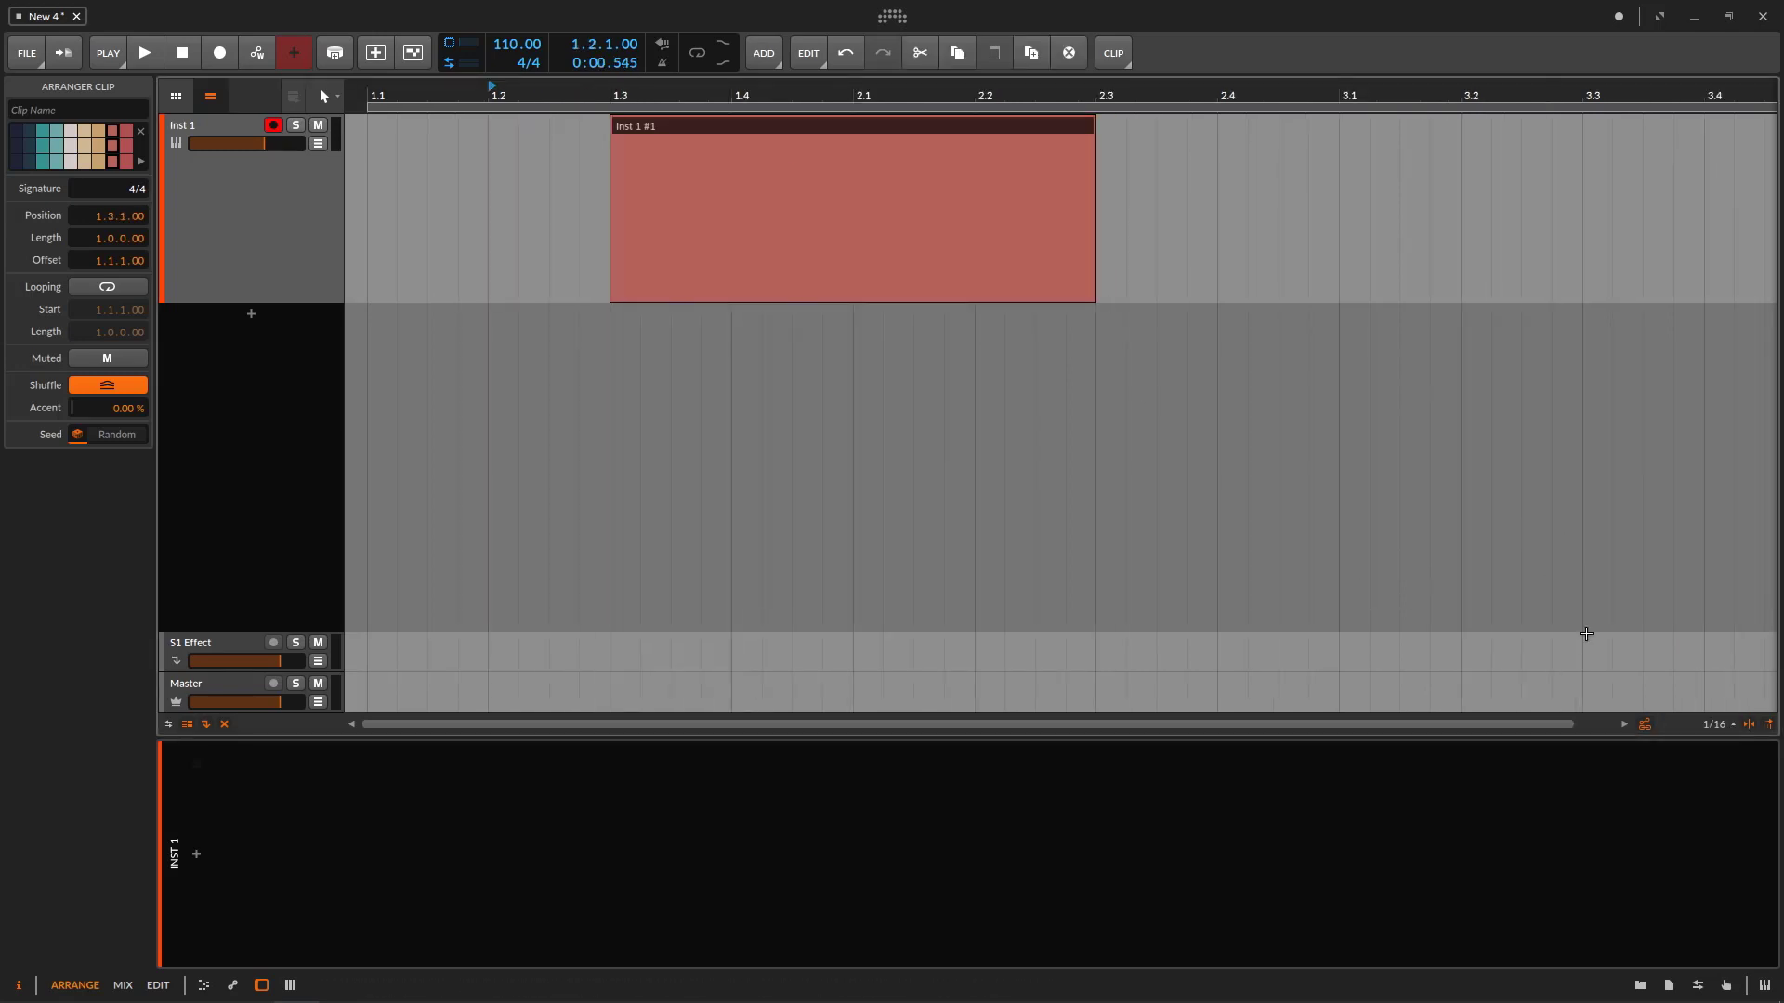
- Review the snap options in the grid settings and try moving the Inst 1 clip along the 1/16 grid
{"action": "left_click", "coordinate": [1730, 724]}
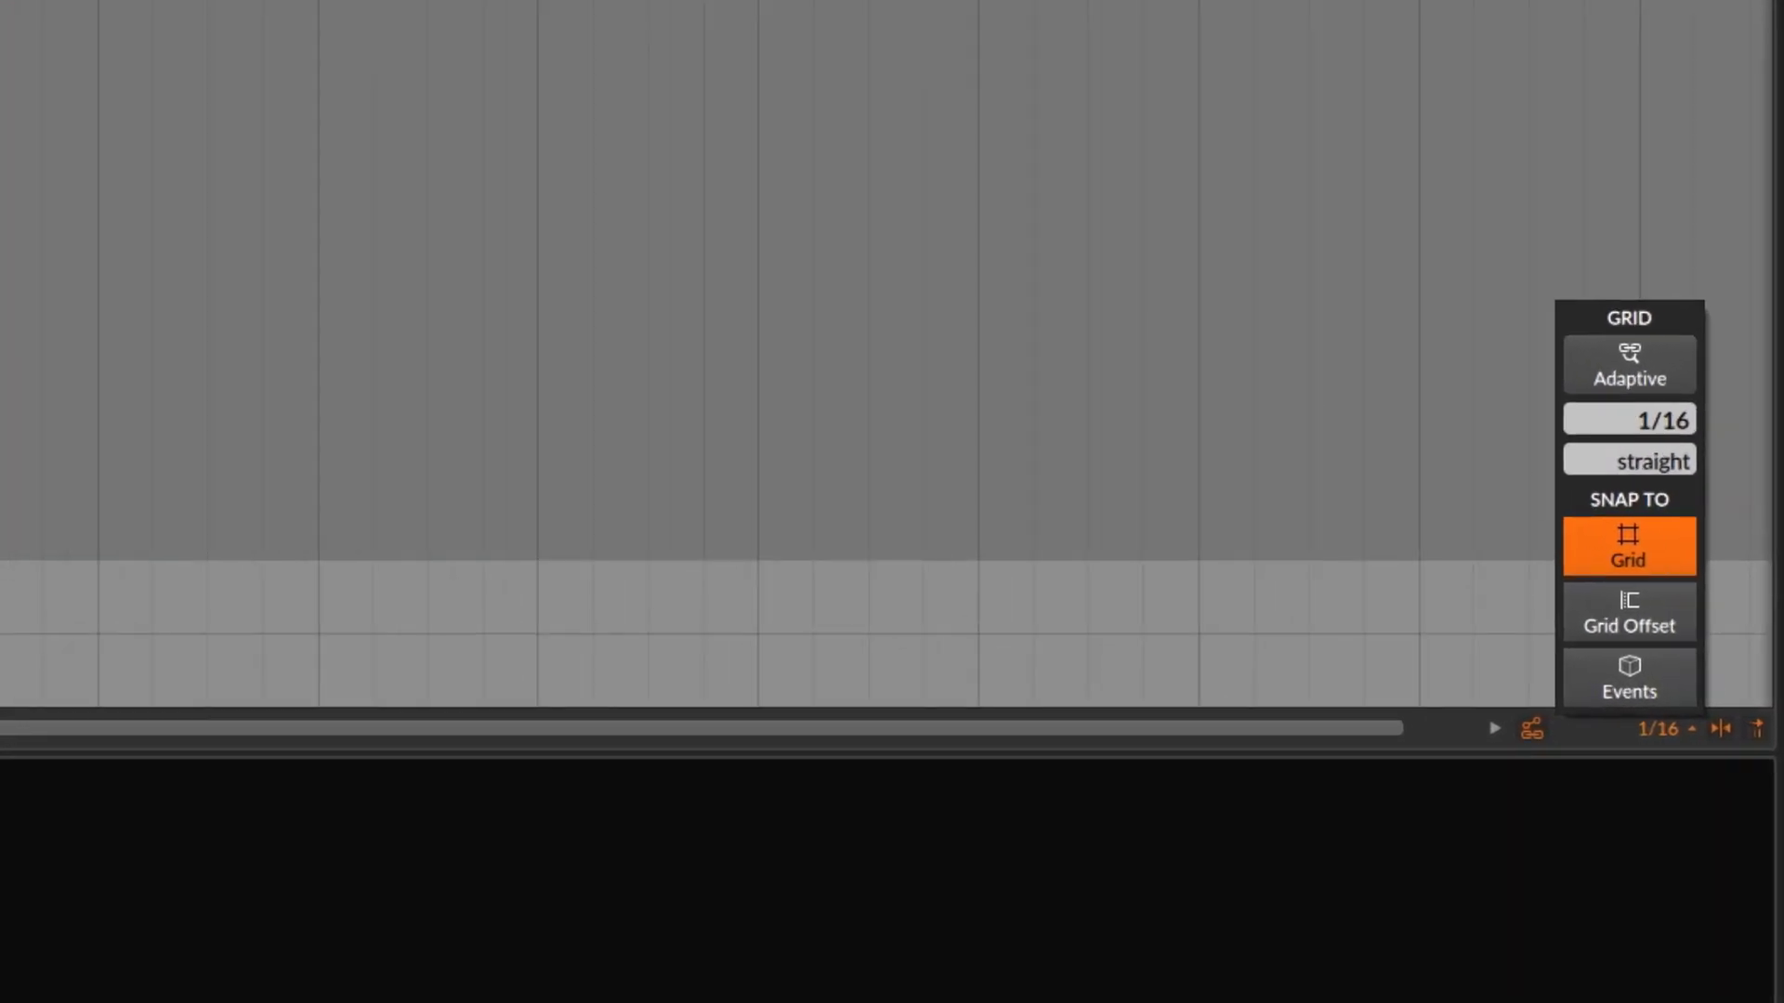
{"action": "key", "text": "Escape"}
{"action": "left_click_drag", "start_coordinate": [669, 98], "coordinate": [708, 95]}
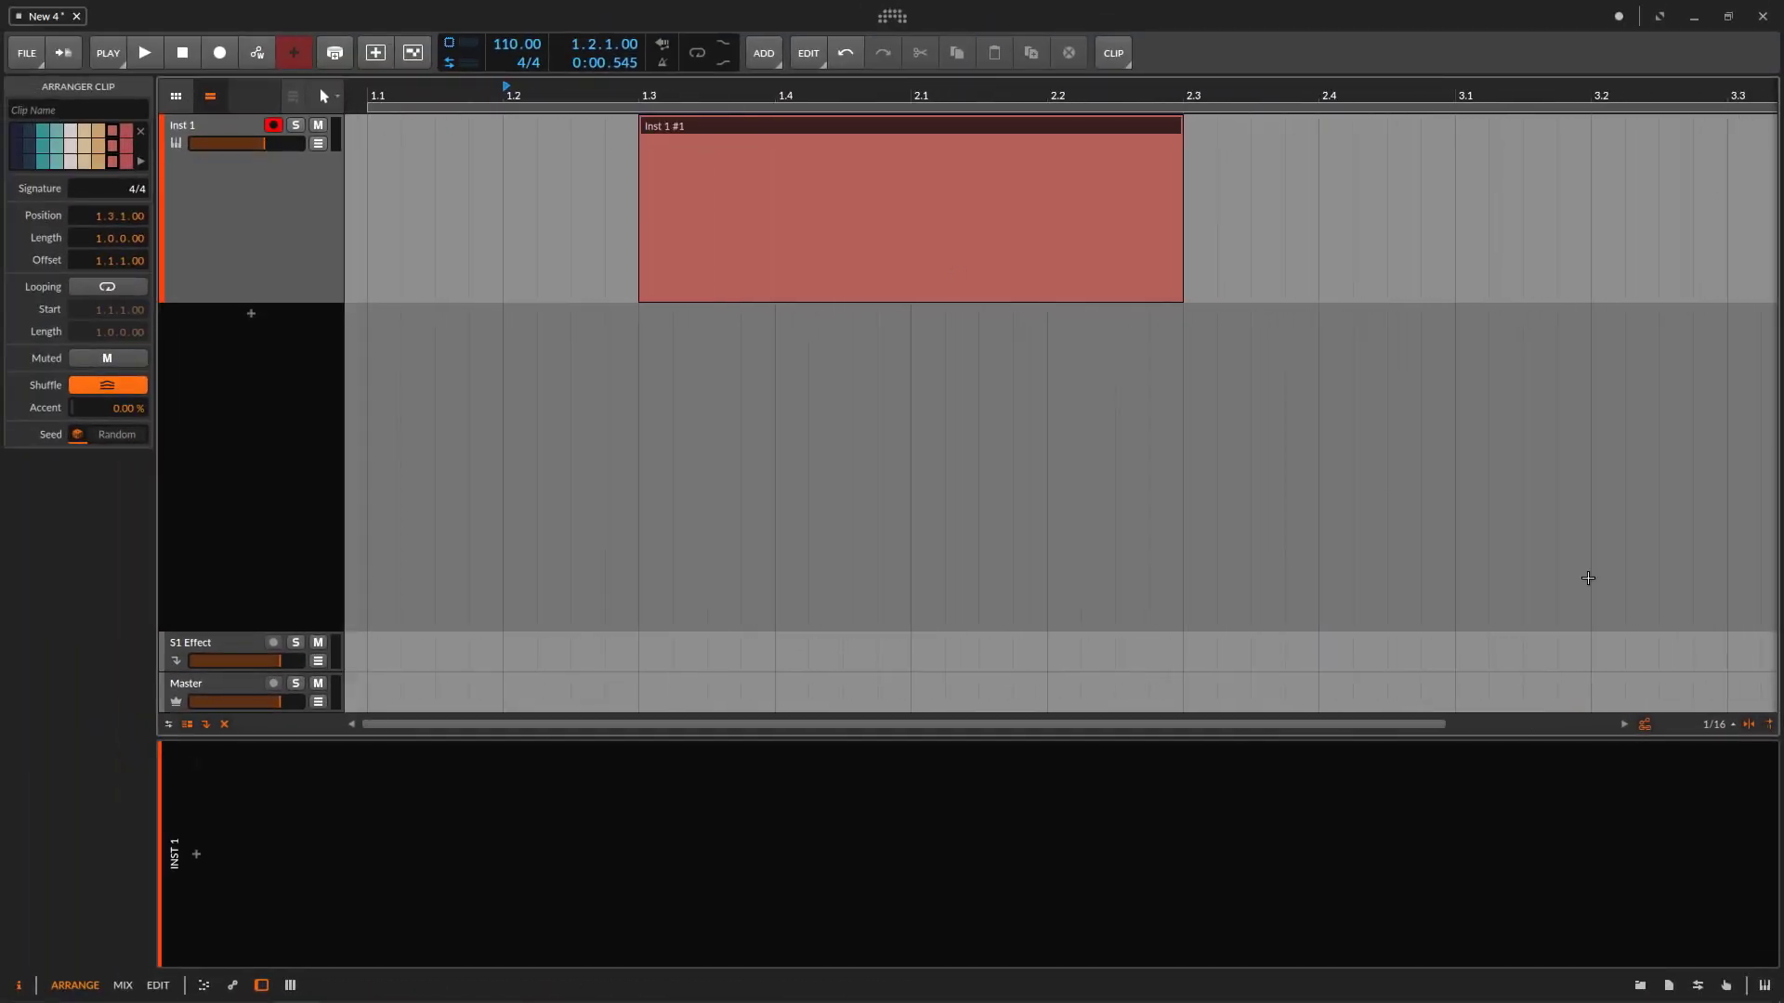
{"action": "left_click", "coordinate": [1714, 725]}
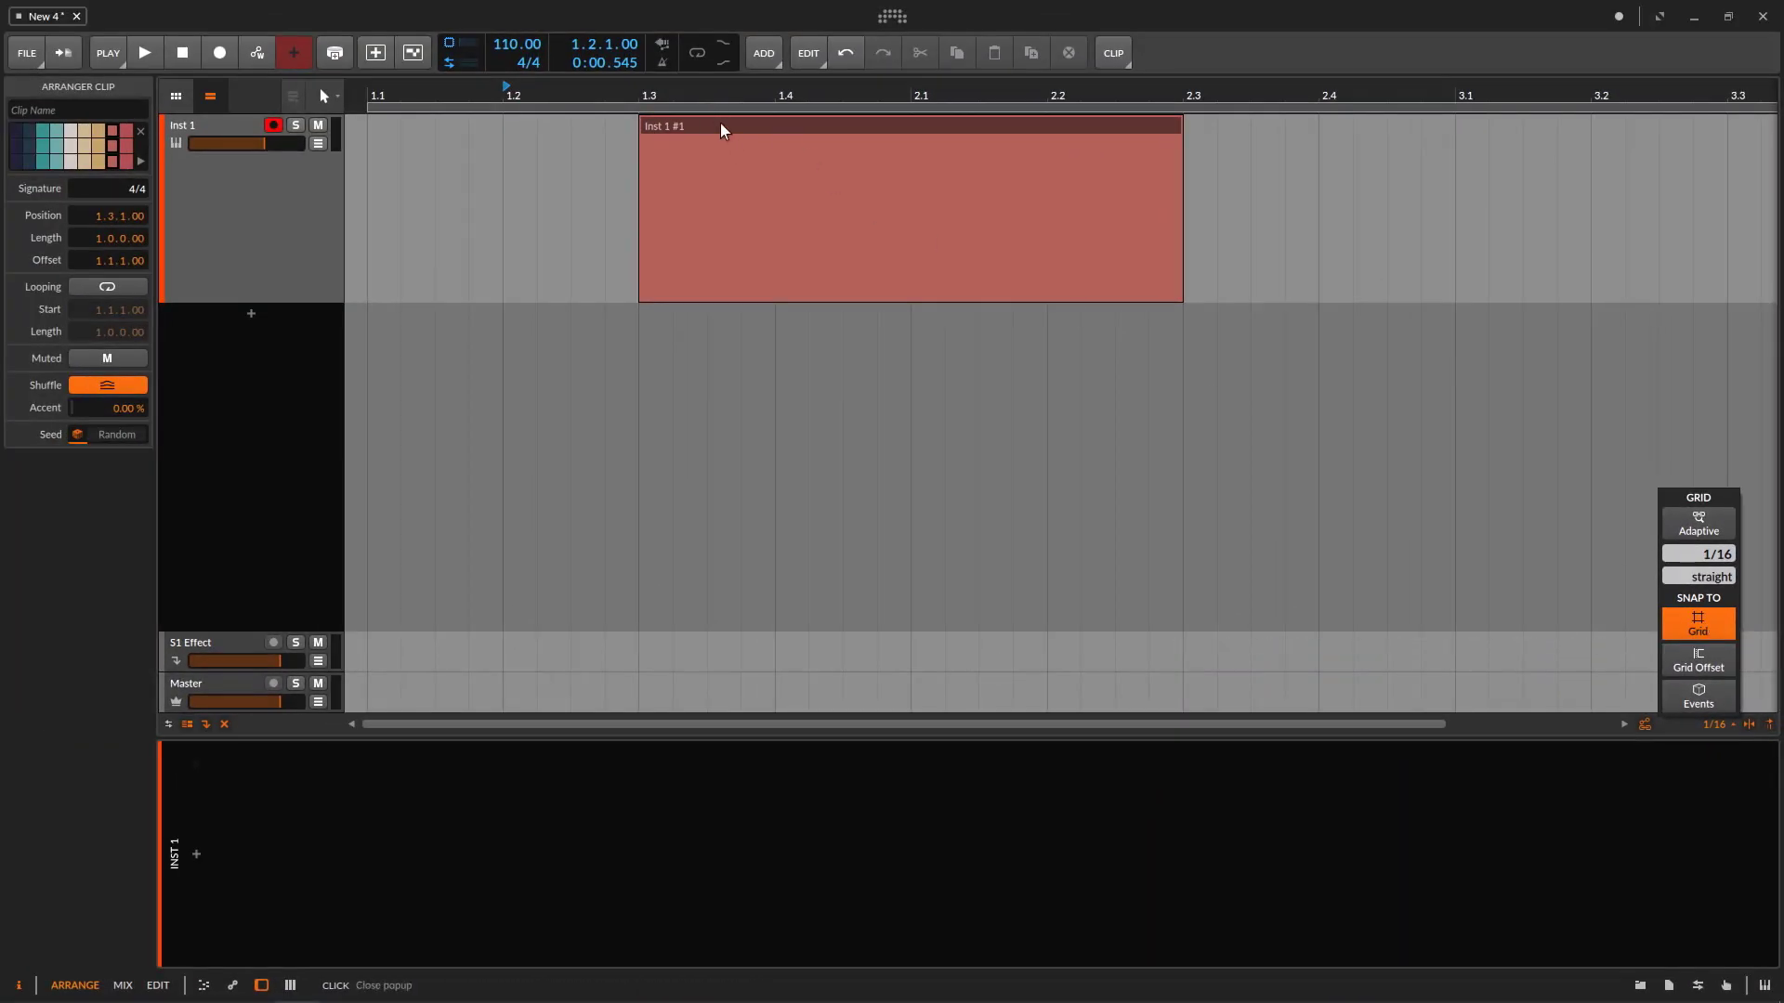
{"action": "left_click_drag", "start_coordinate": [864, 148], "coordinate": [822, 142]}
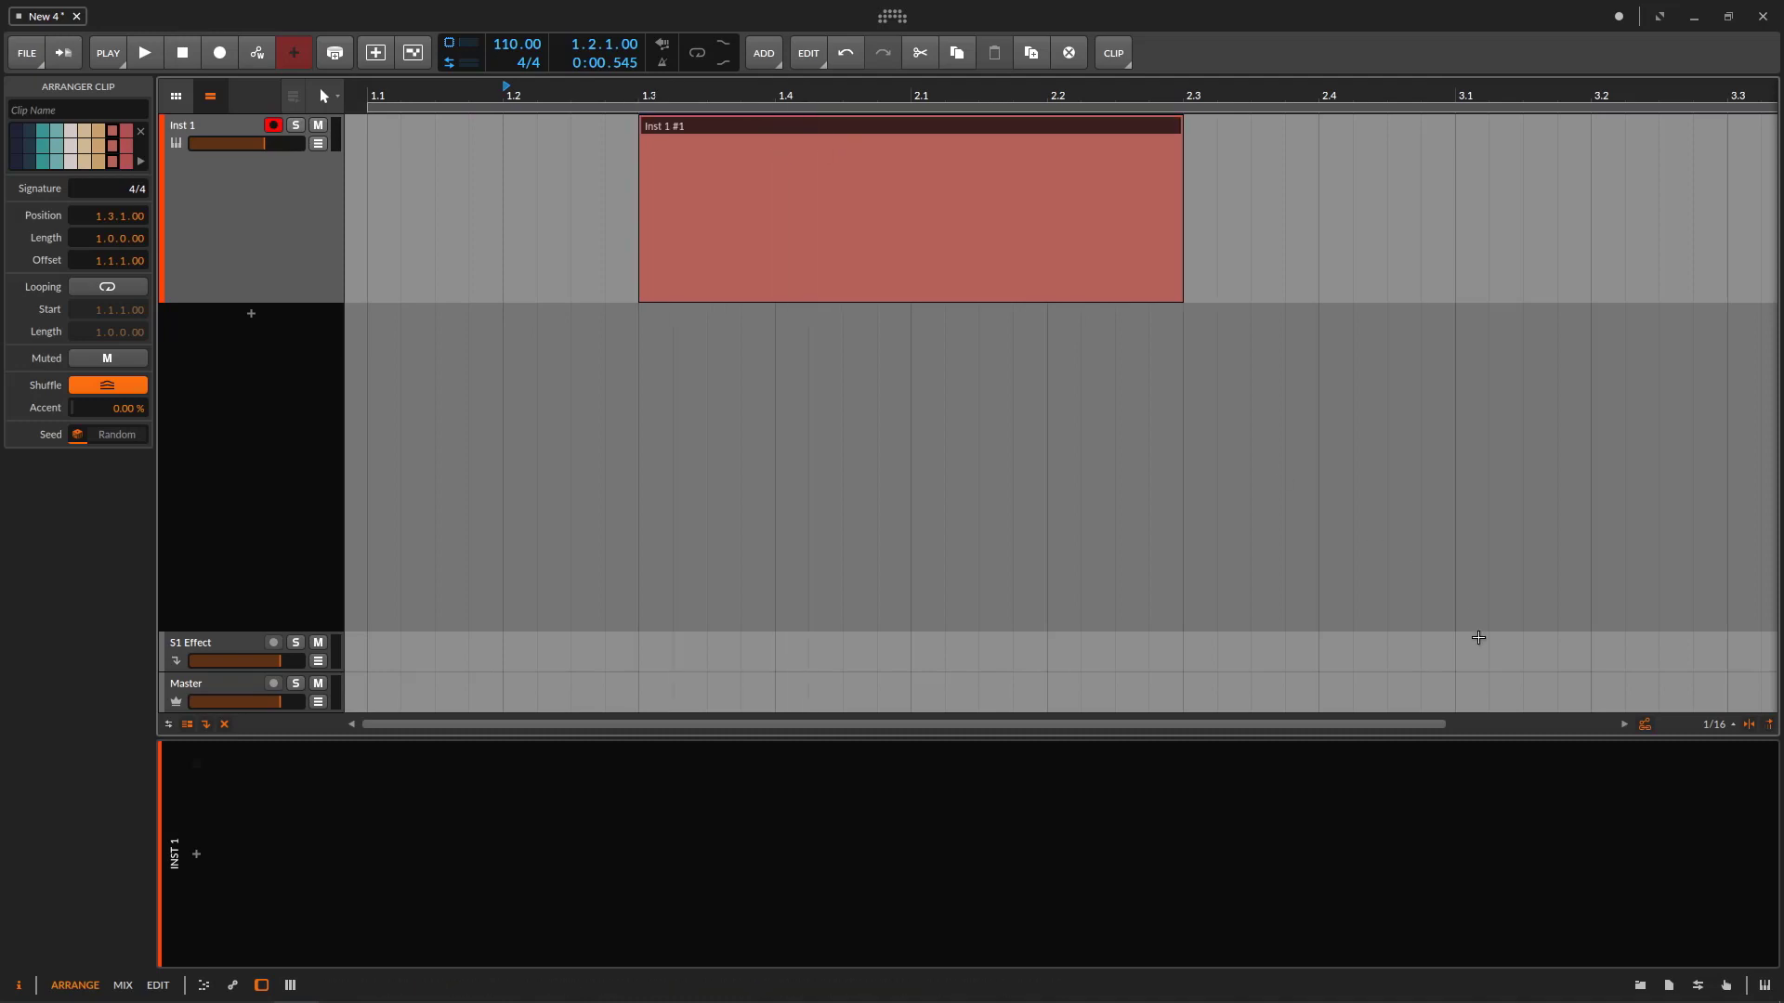
- Move the Inst 1 clip off the grid to position 1.2.3.44
{"action": "left_click", "coordinate": [1734, 725]}
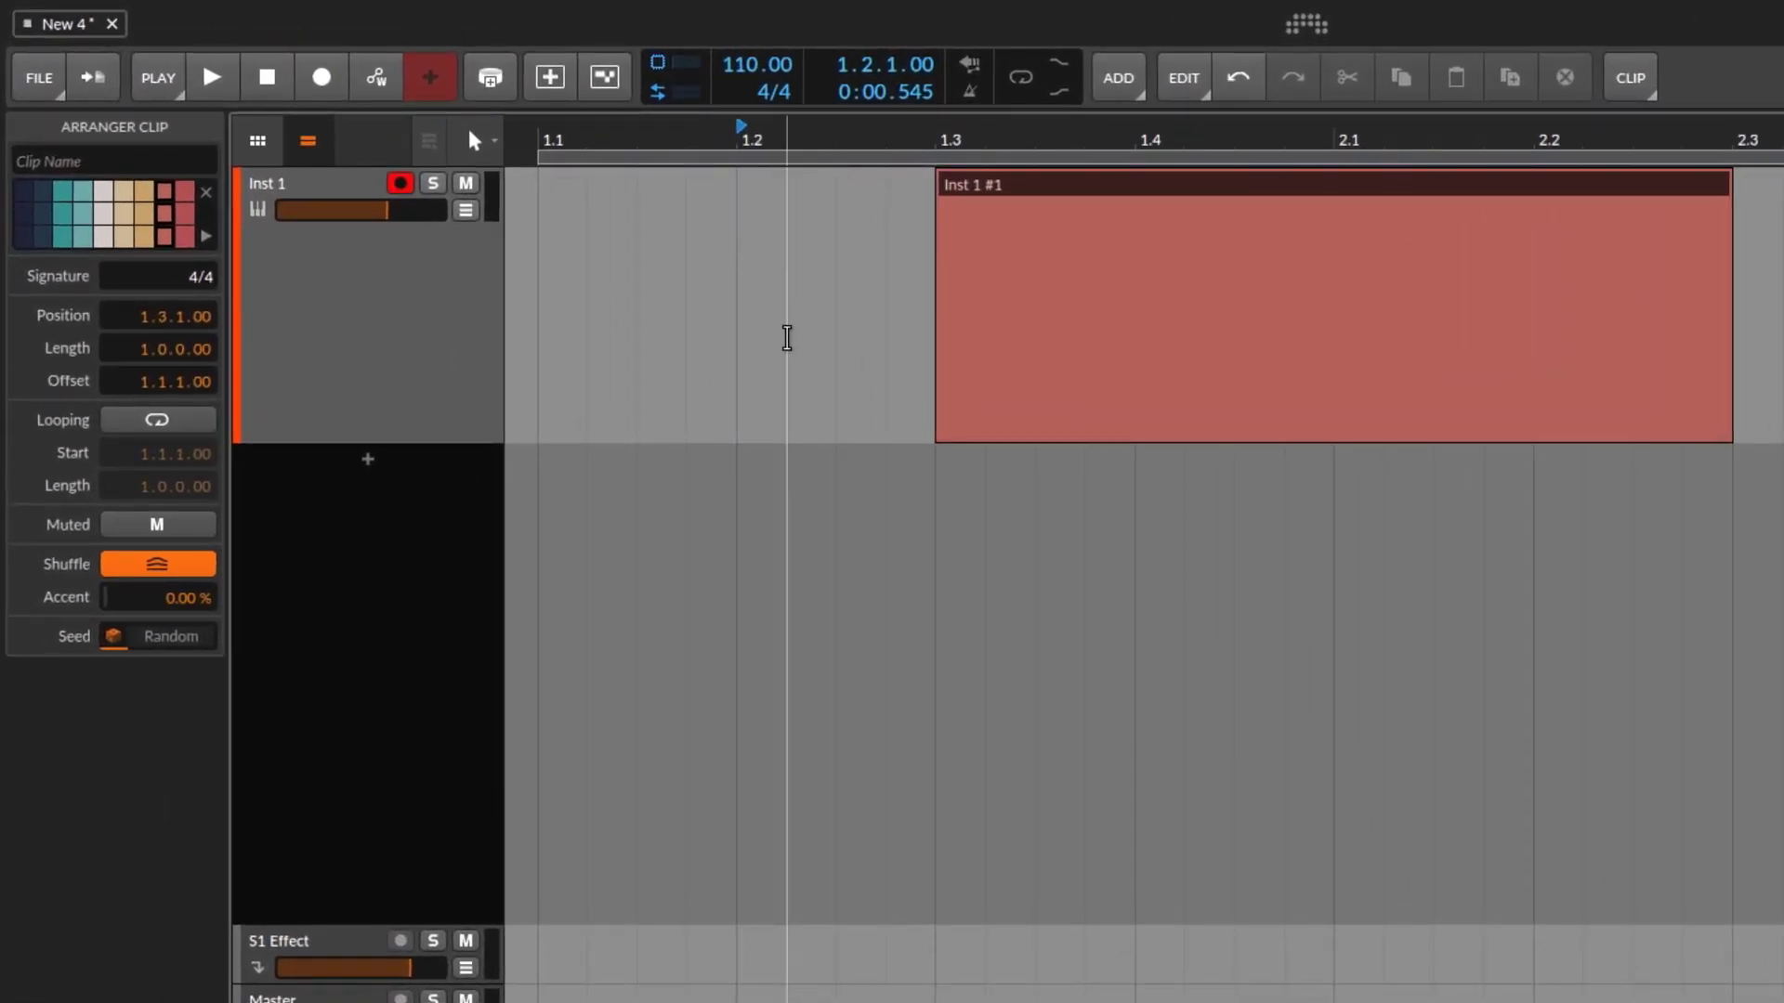
{"action": "left_click_drag", "start_coordinate": [804, 124], "coordinate": [846, 102]}
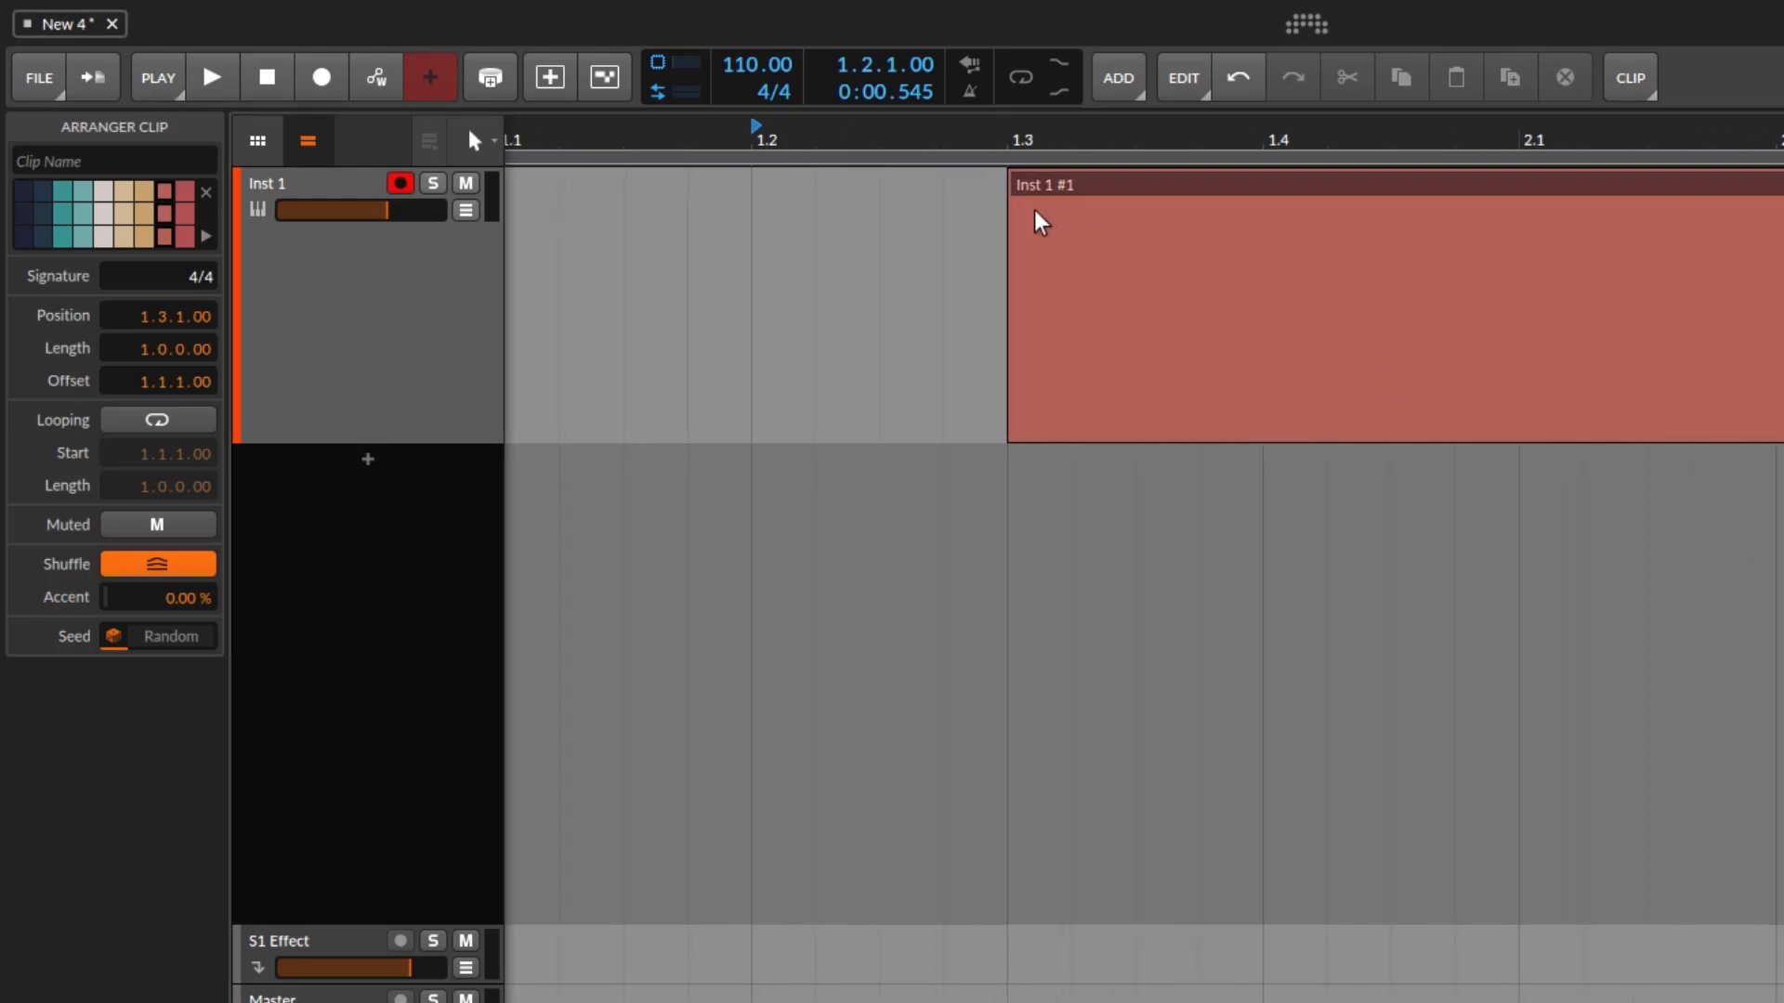
{"action": "left_click_drag", "start_coordinate": [1068, 187], "coordinate": [971, 195]}
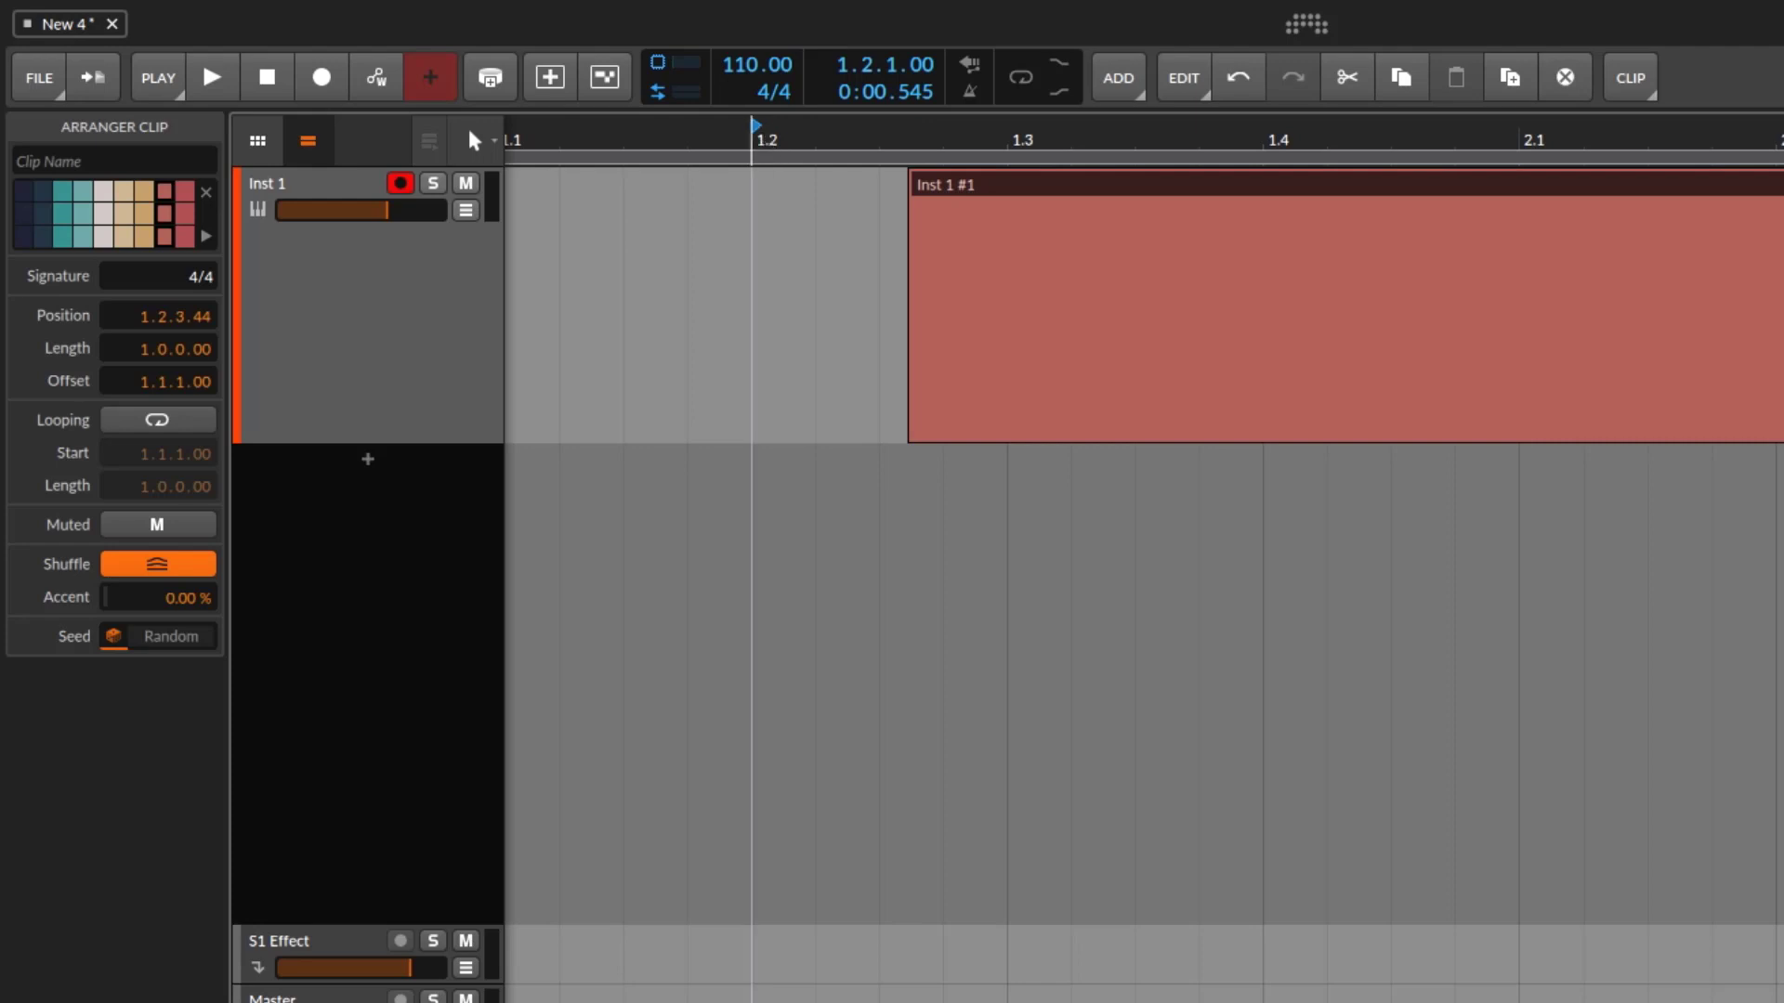
- Move the Inst 1 clip to position 1.2.1.02, just after beat 1.2
{"action": "scroll", "coordinate": [788, 192], "scroll_direction": "up", "scroll_amount": 3}
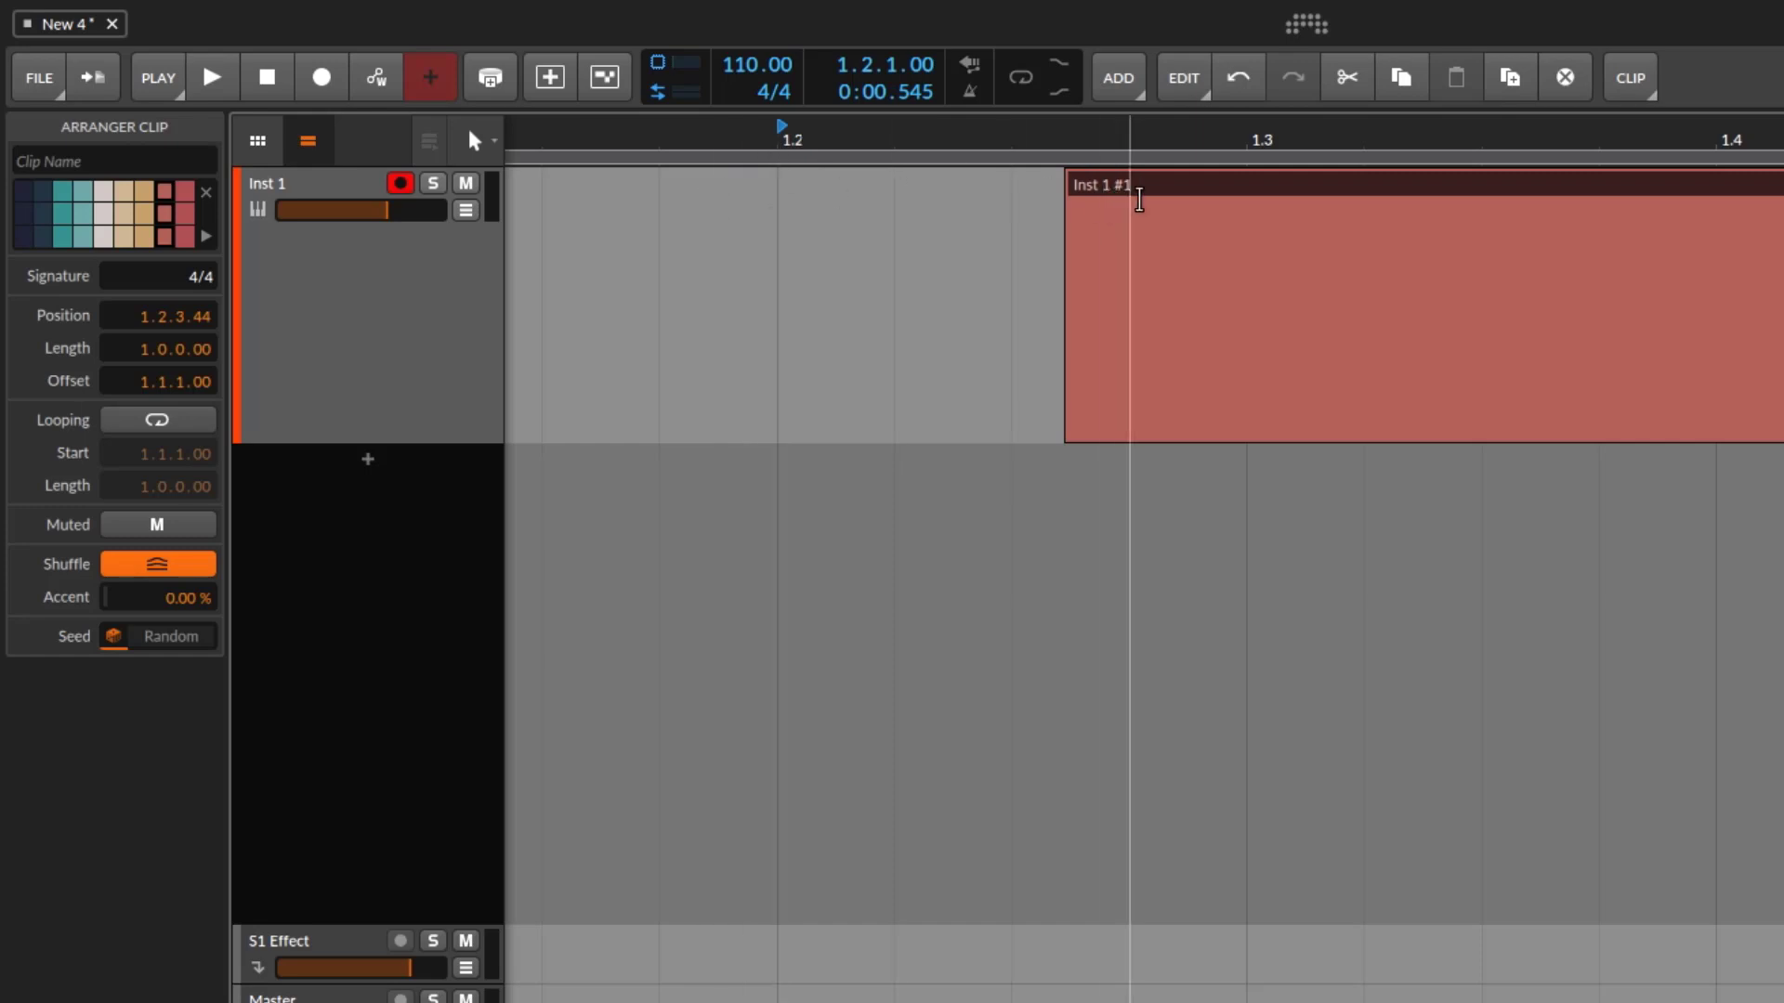
{"action": "left_click_drag", "start_coordinate": [1128, 192], "coordinate": [1168, 269]}
{"action": "left_click_drag", "start_coordinate": [597, 140], "coordinate": [918, 205]}
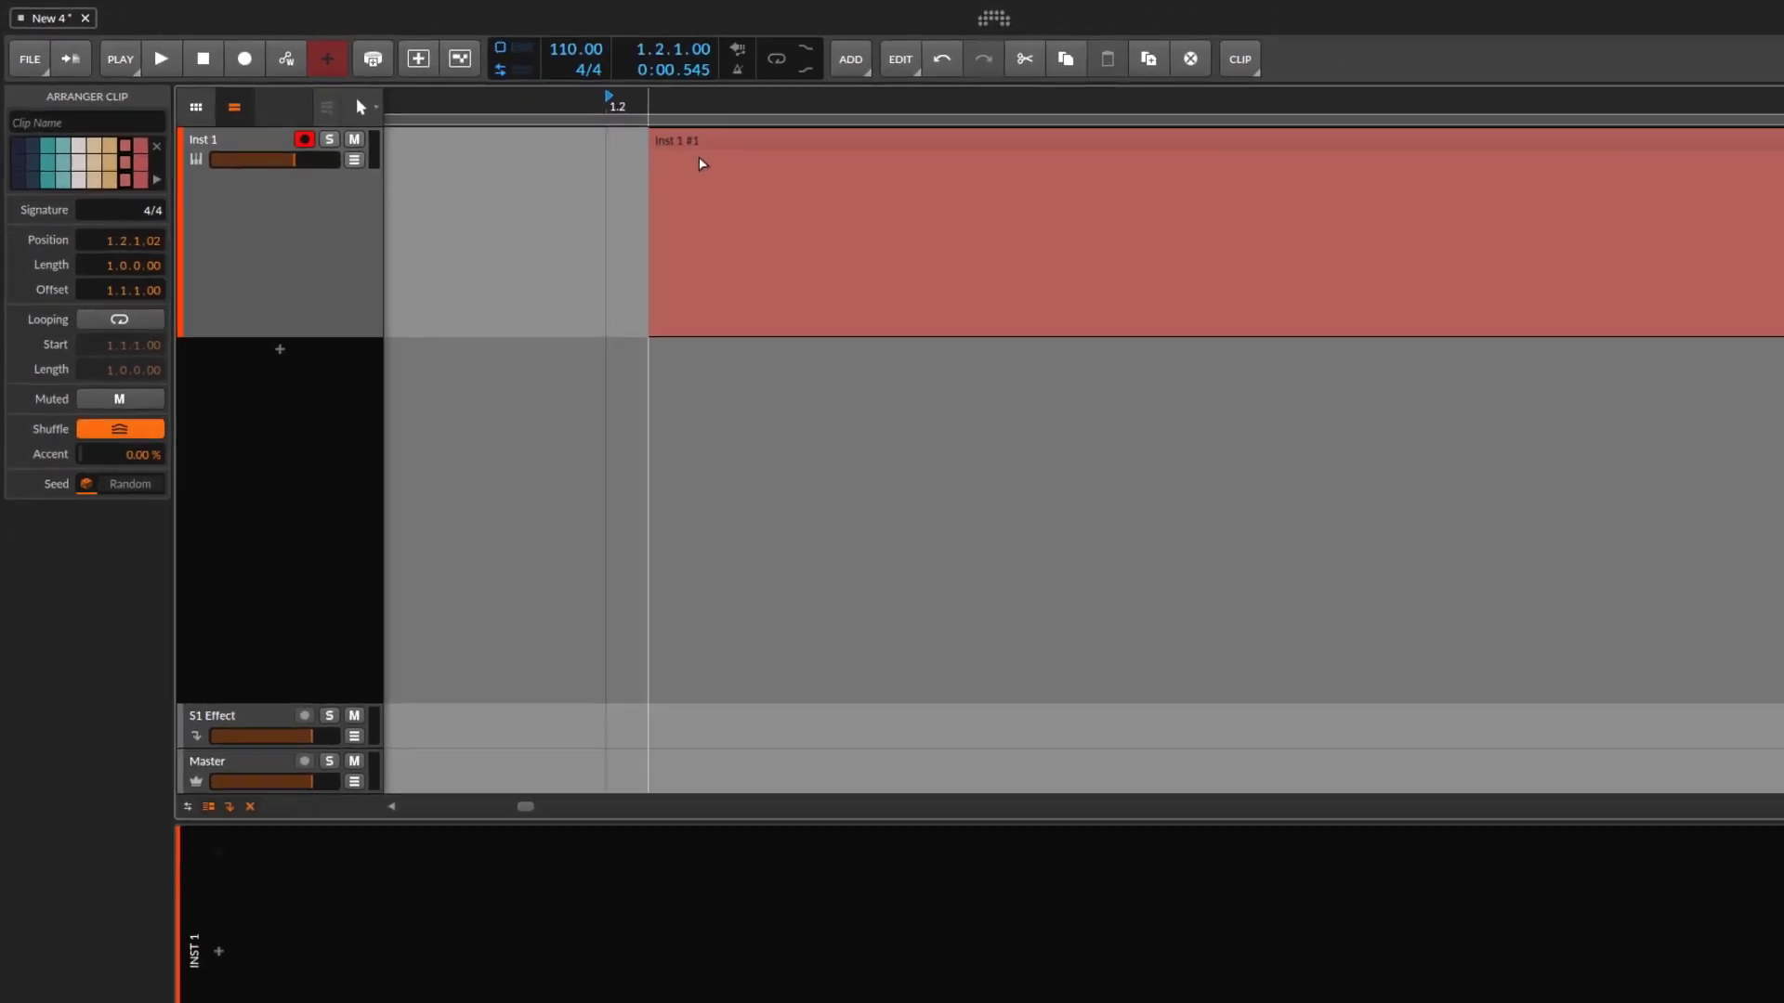
{"action": "left_click_drag", "start_coordinate": [698, 159], "coordinate": [638, 42]}
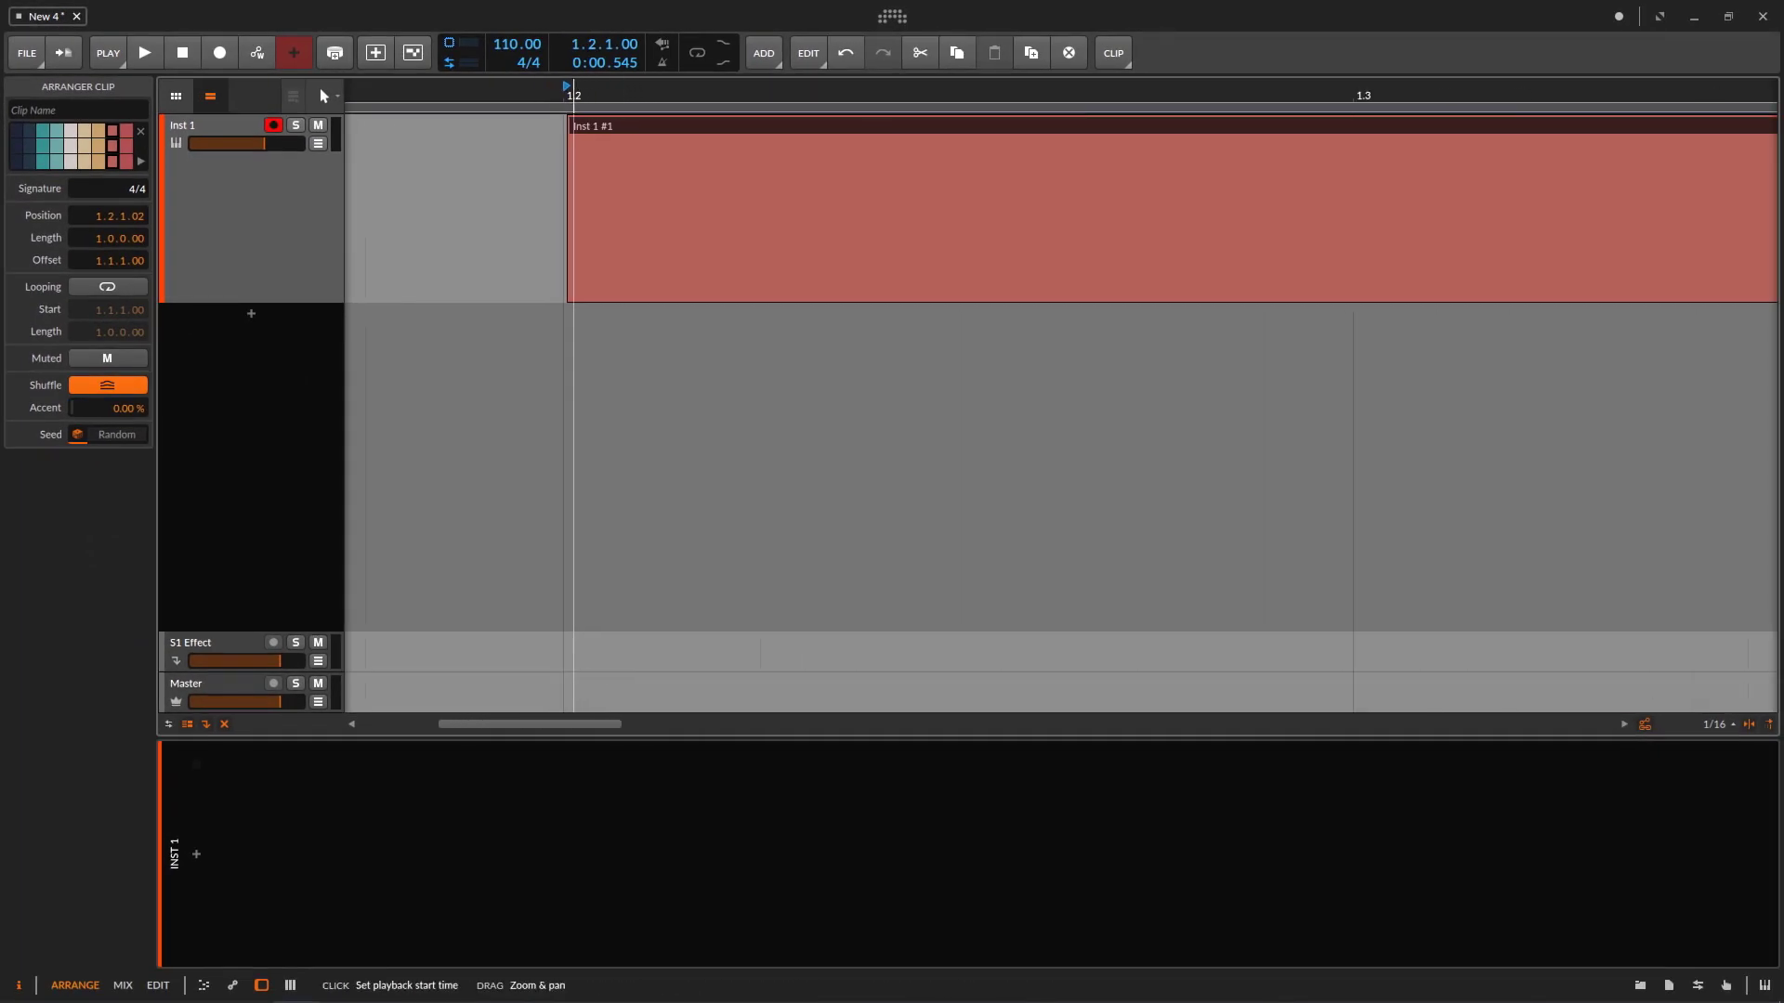
{"action": "left_click_drag", "start_coordinate": [573, 91], "coordinate": [503, 62]}
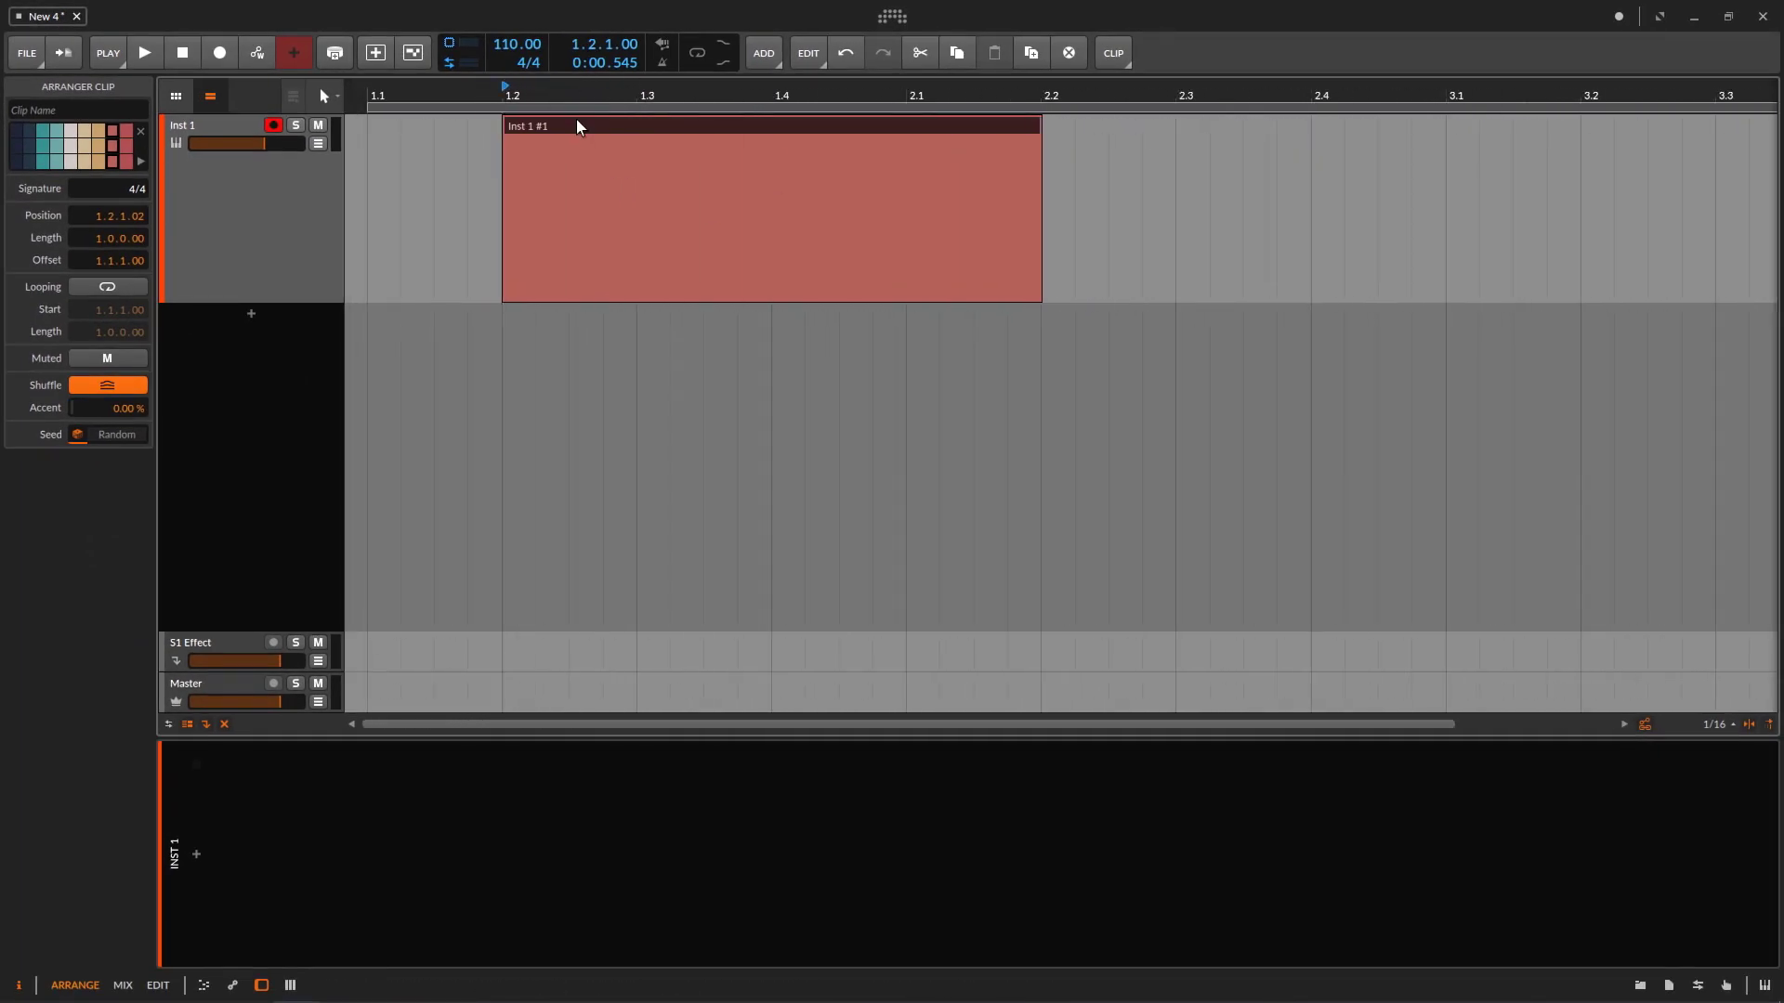
{"action": "mouse_move", "coordinate": [577, 127]}
{"action": "left_mouse_down"}
{"action": "mouse_move", "coordinate": [613, 131]}
{"action": "mouse_move", "coordinate": [589, 139]}
{"action": "left_mouse_up"}
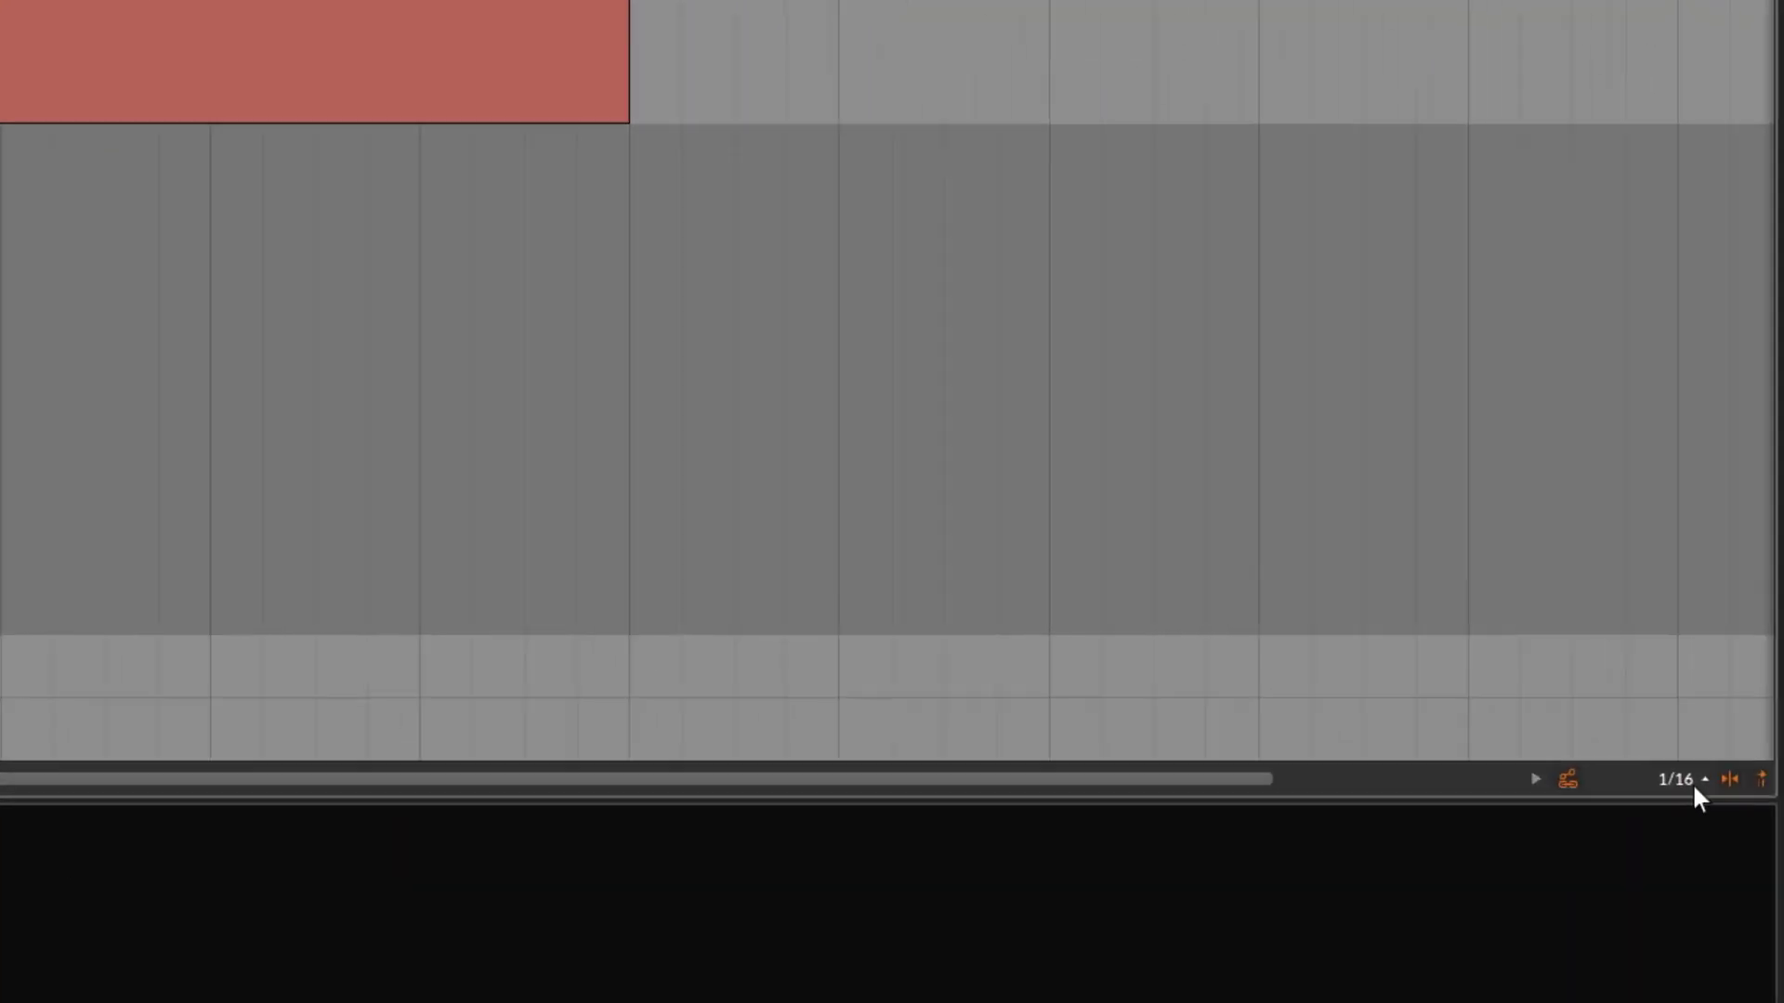
- Enable snapping to Grid Offset alongside Grid and move the Inst 1 clip to position 1.1.4.41
{"action": "left_click", "coordinate": [1717, 724]}
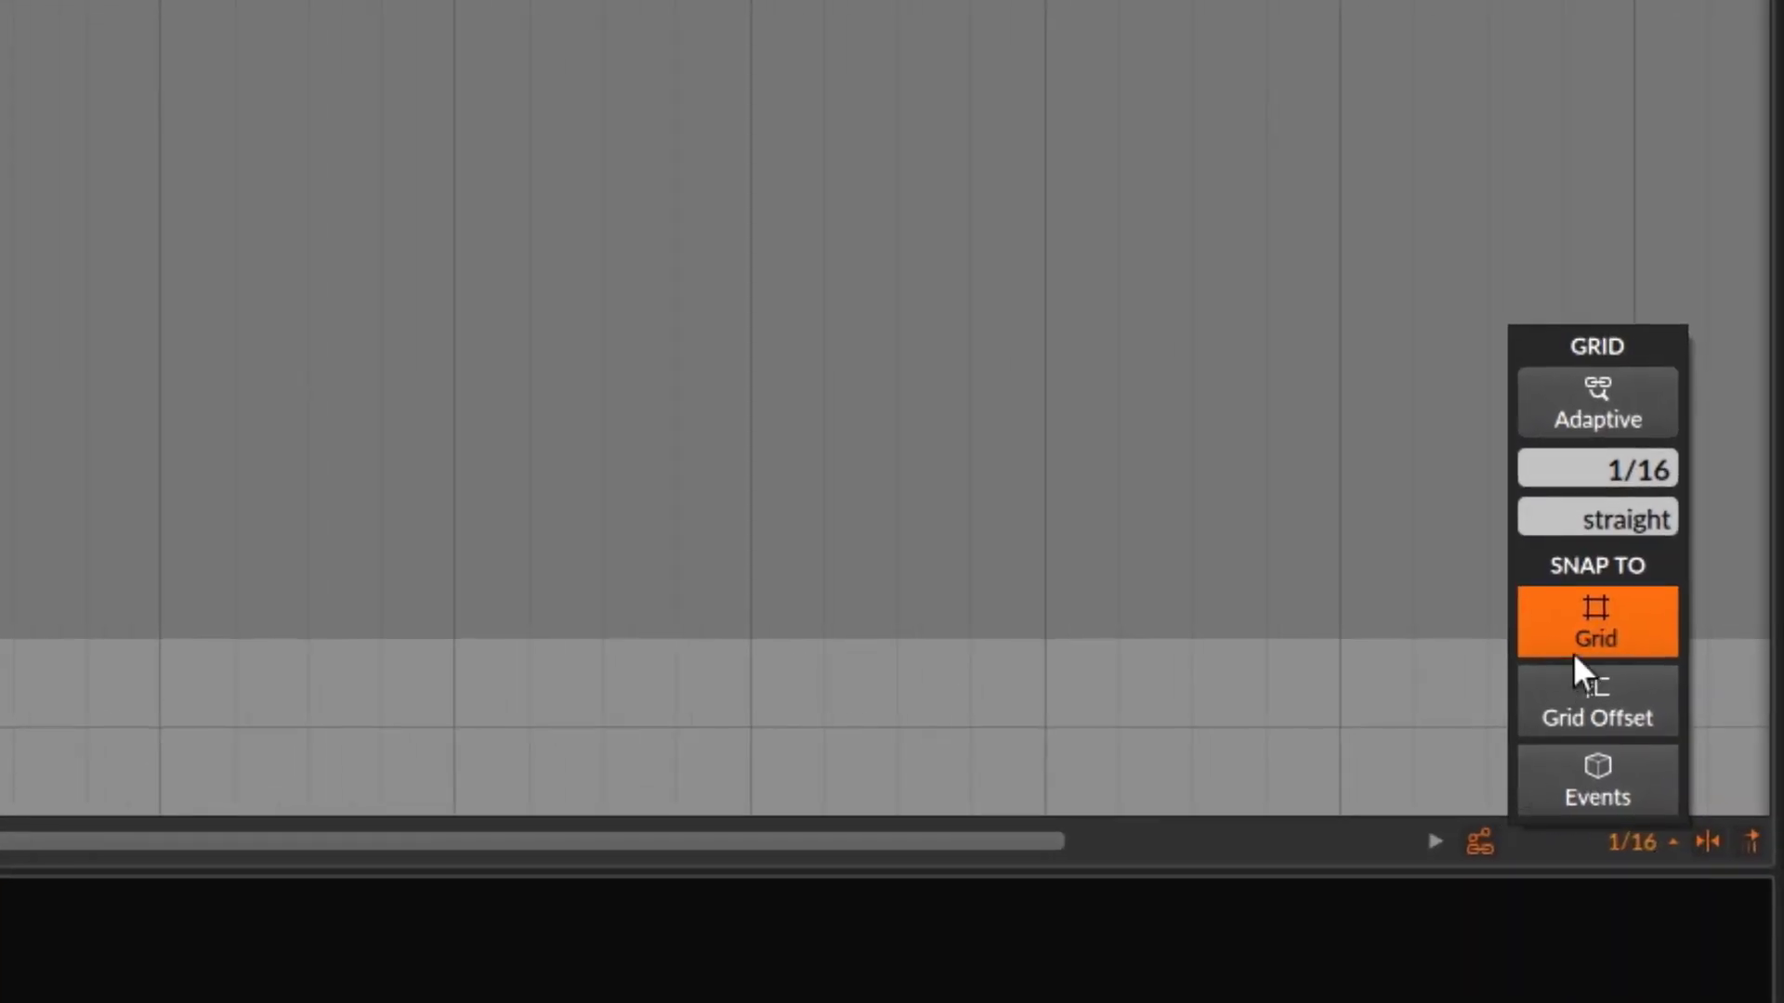
{"action": "left_click", "coordinate": [1594, 688]}
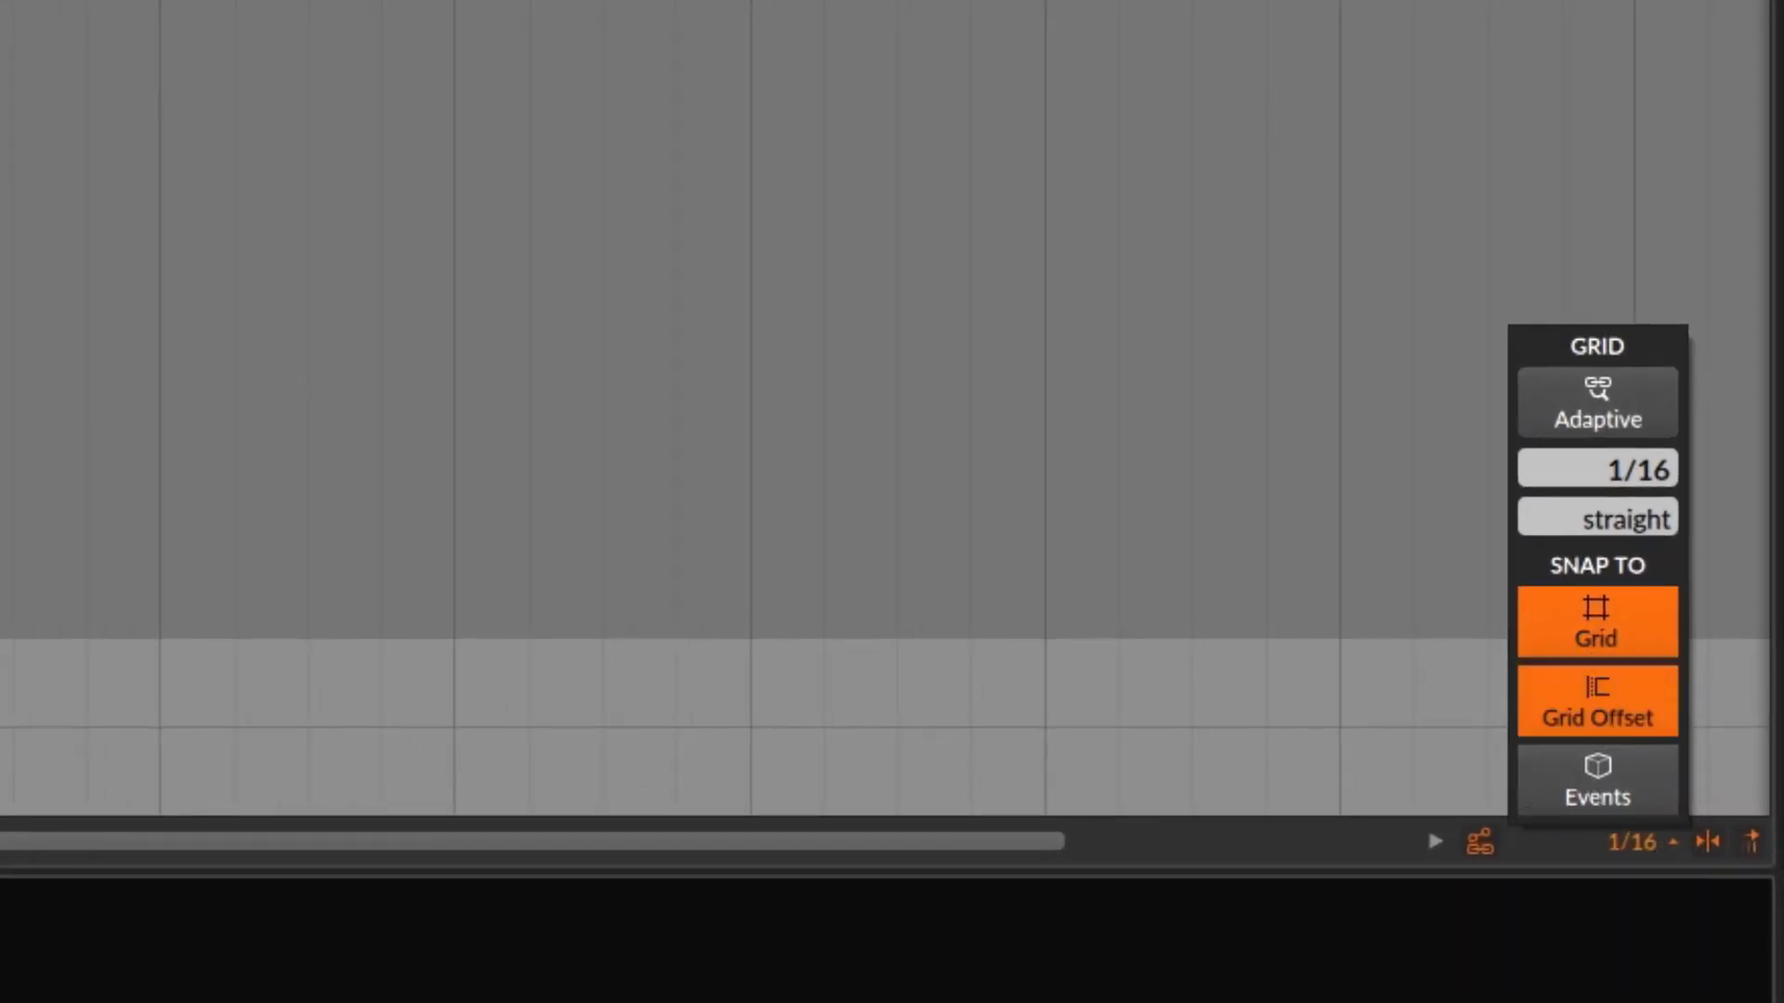
{"action": "left_click_drag", "start_coordinate": [587, 96], "coordinate": [625, 118]}
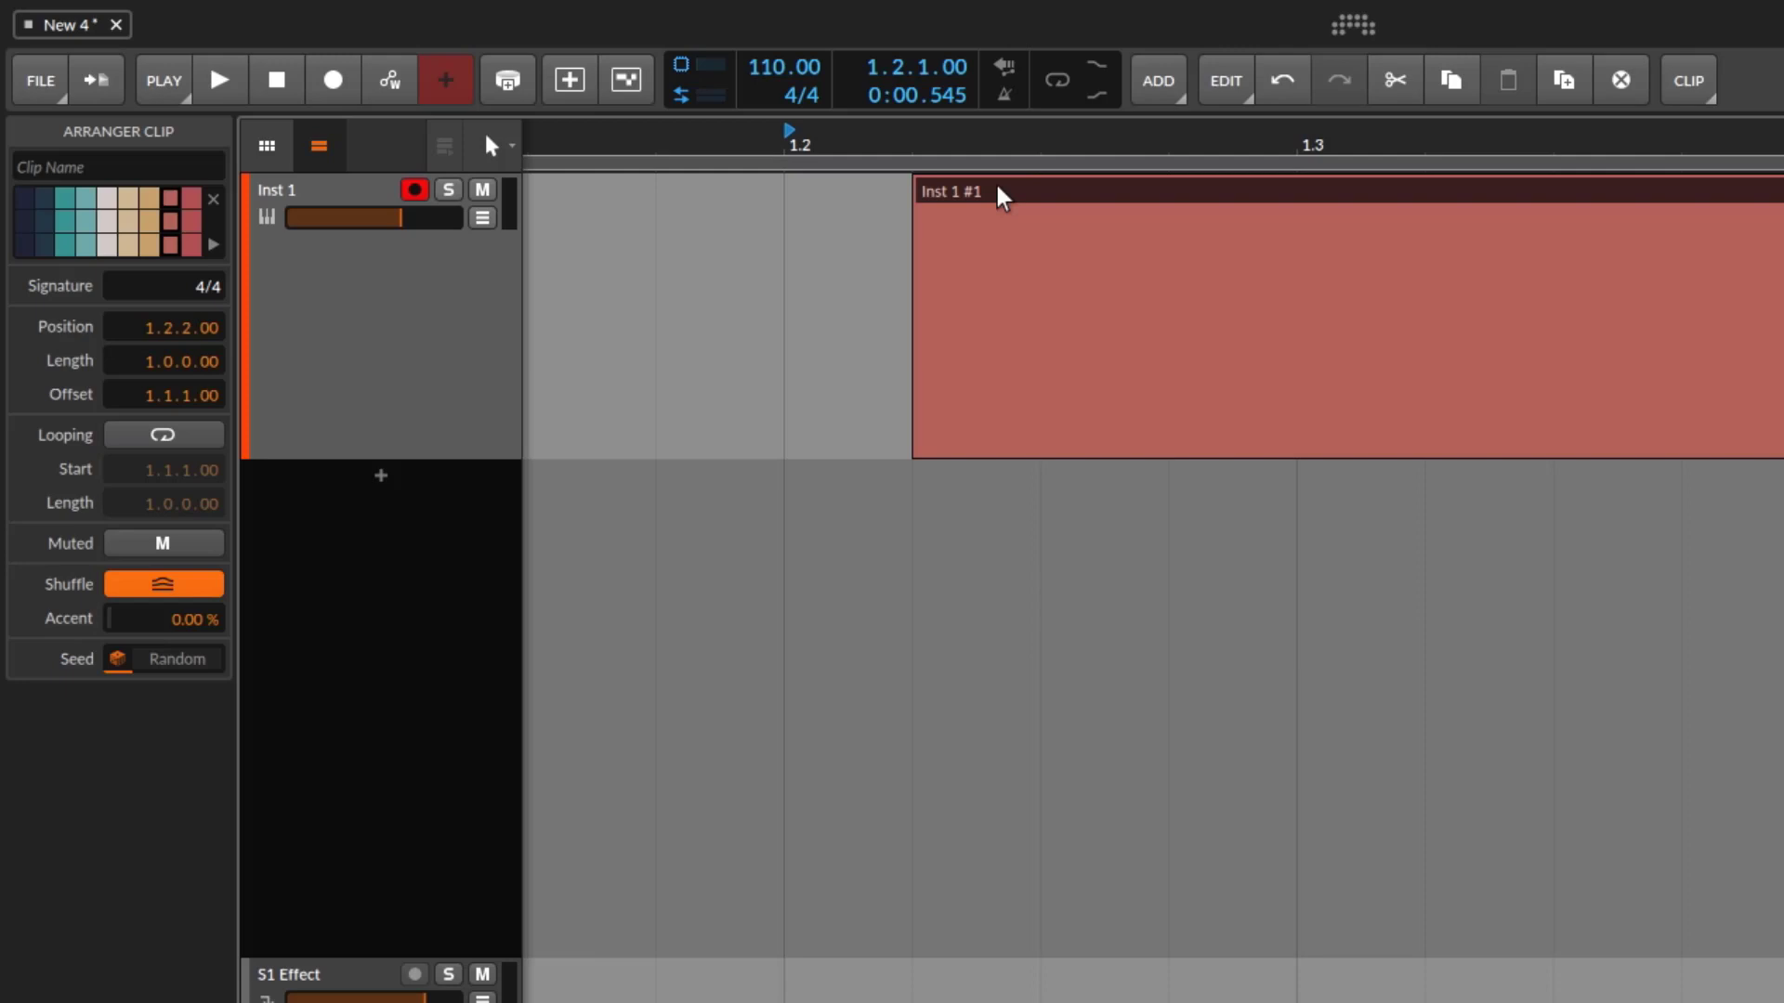
{"action": "left_click_drag", "start_coordinate": [1001, 195], "coordinate": [785, 267]}
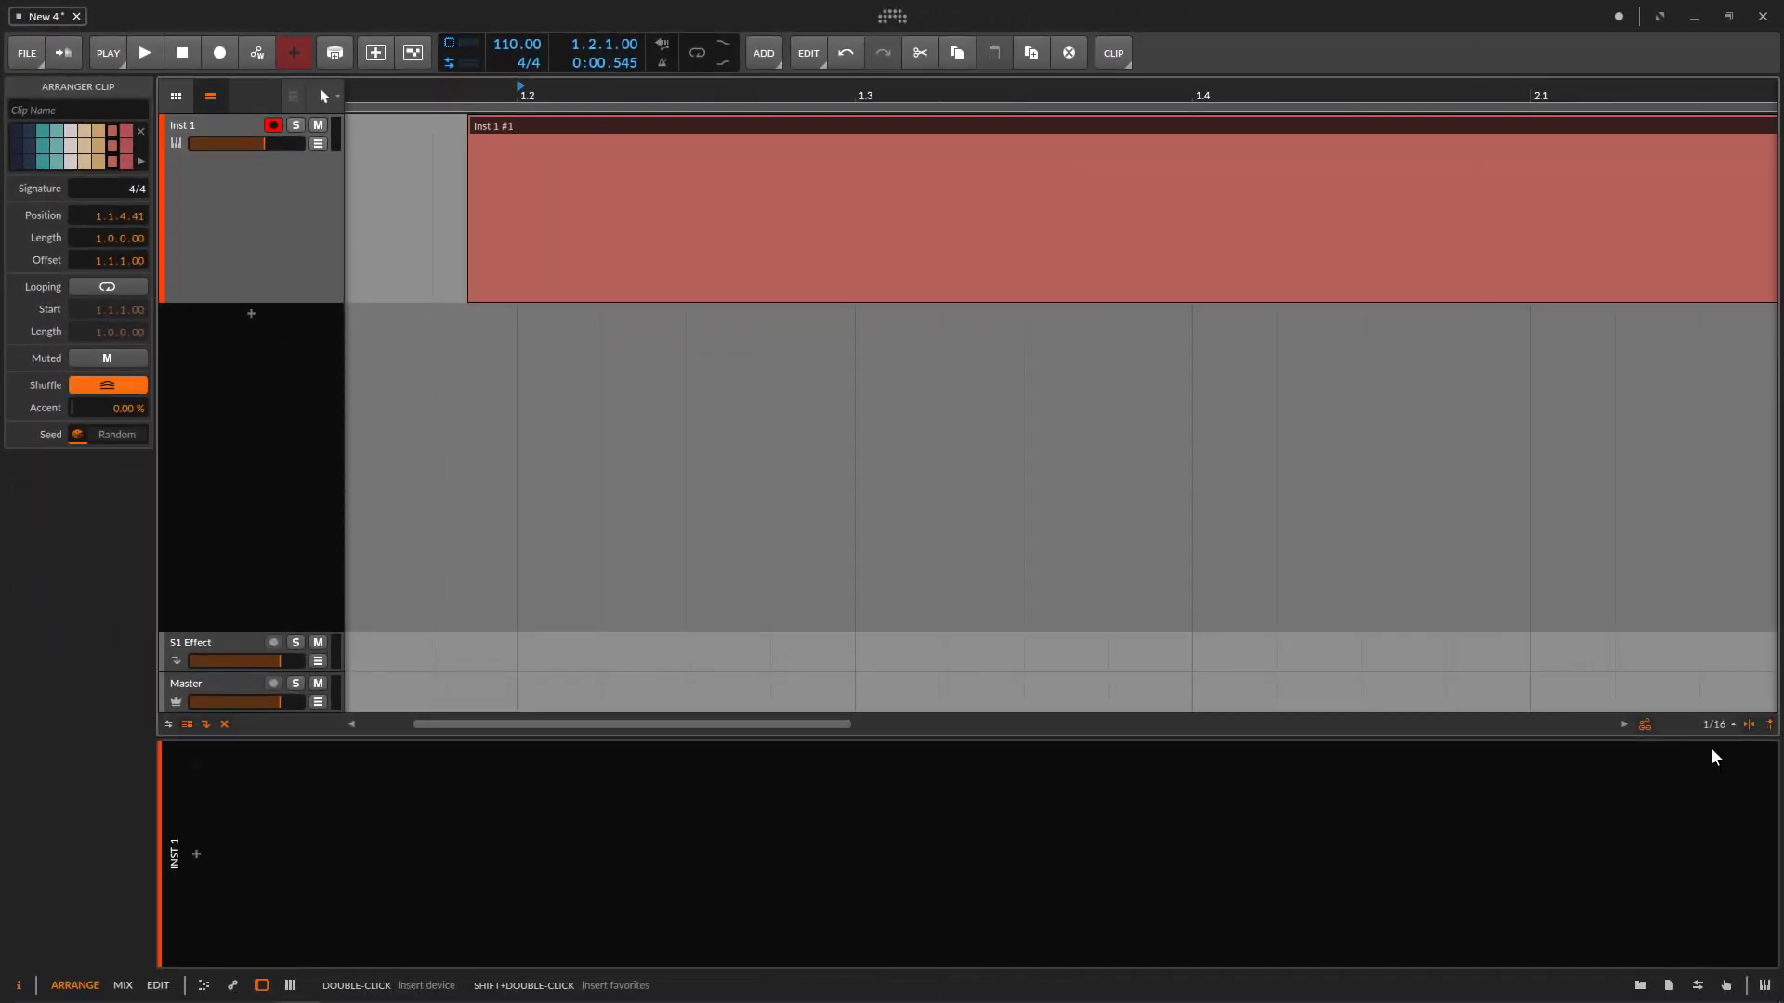
- Toggle the Grid Offset and Grid snap options, and try moving the Inst 1 clip near beat 1.2
{"action": "left_click", "coordinate": [1716, 726]}
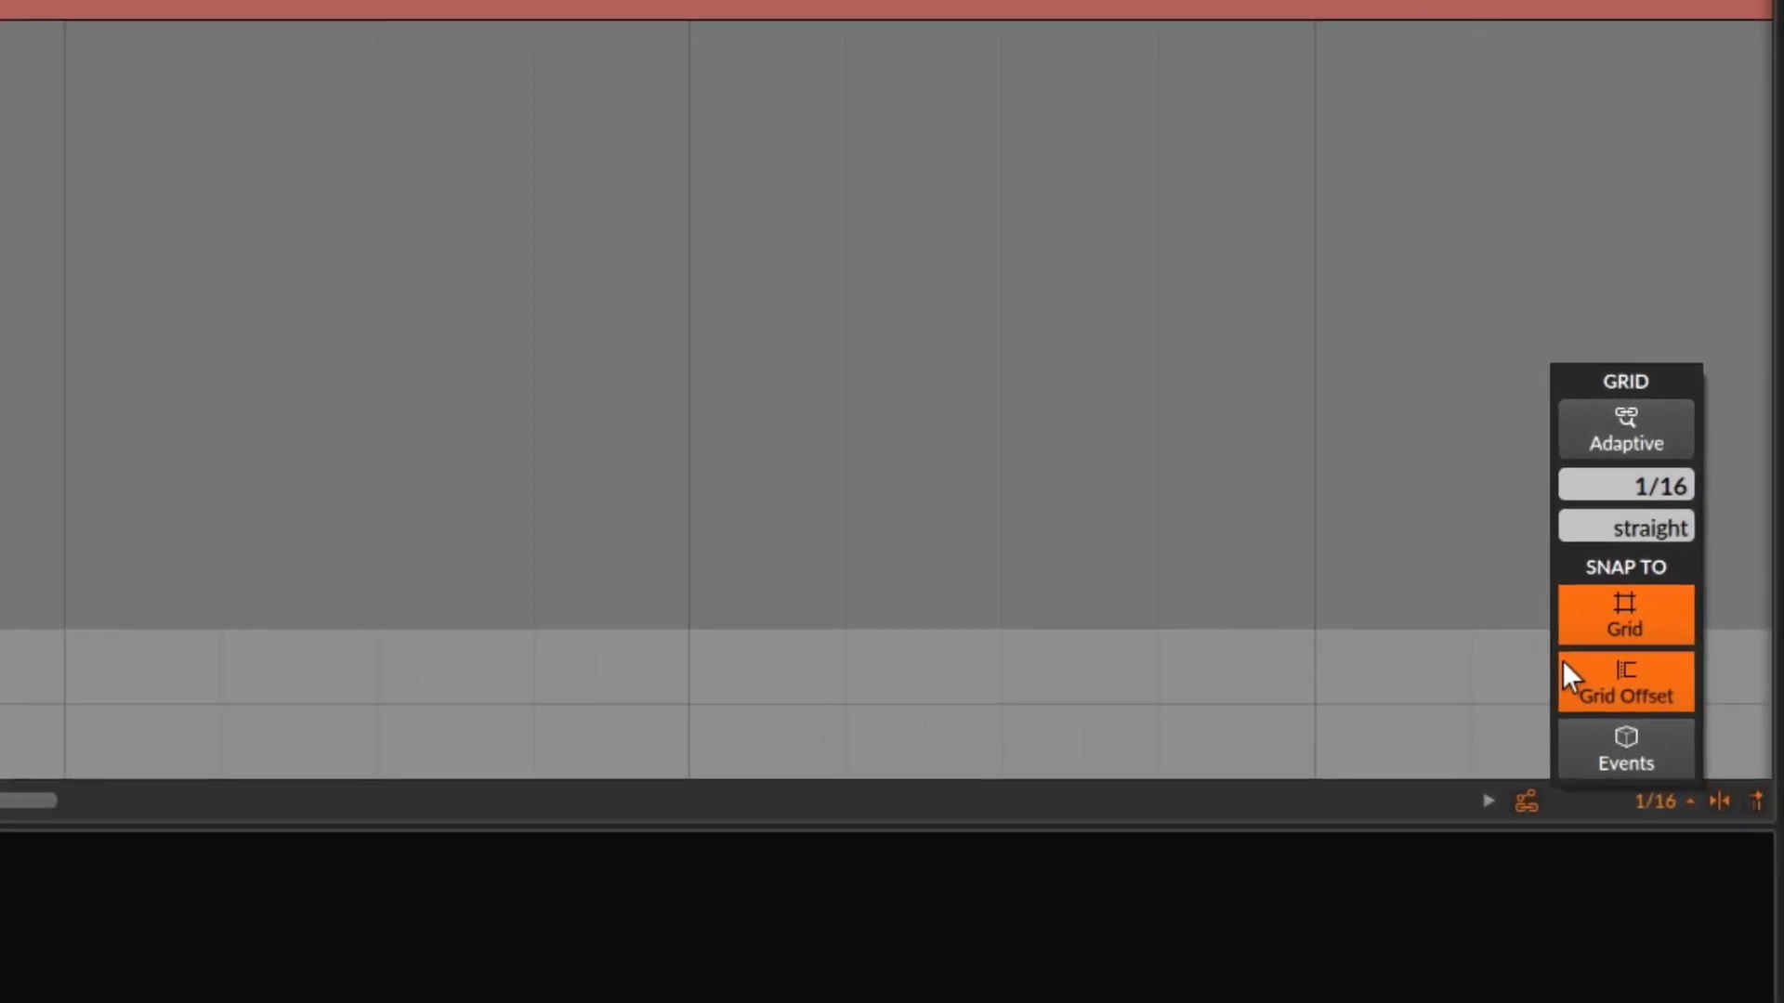
{"action": "left_click", "coordinate": [1644, 694]}
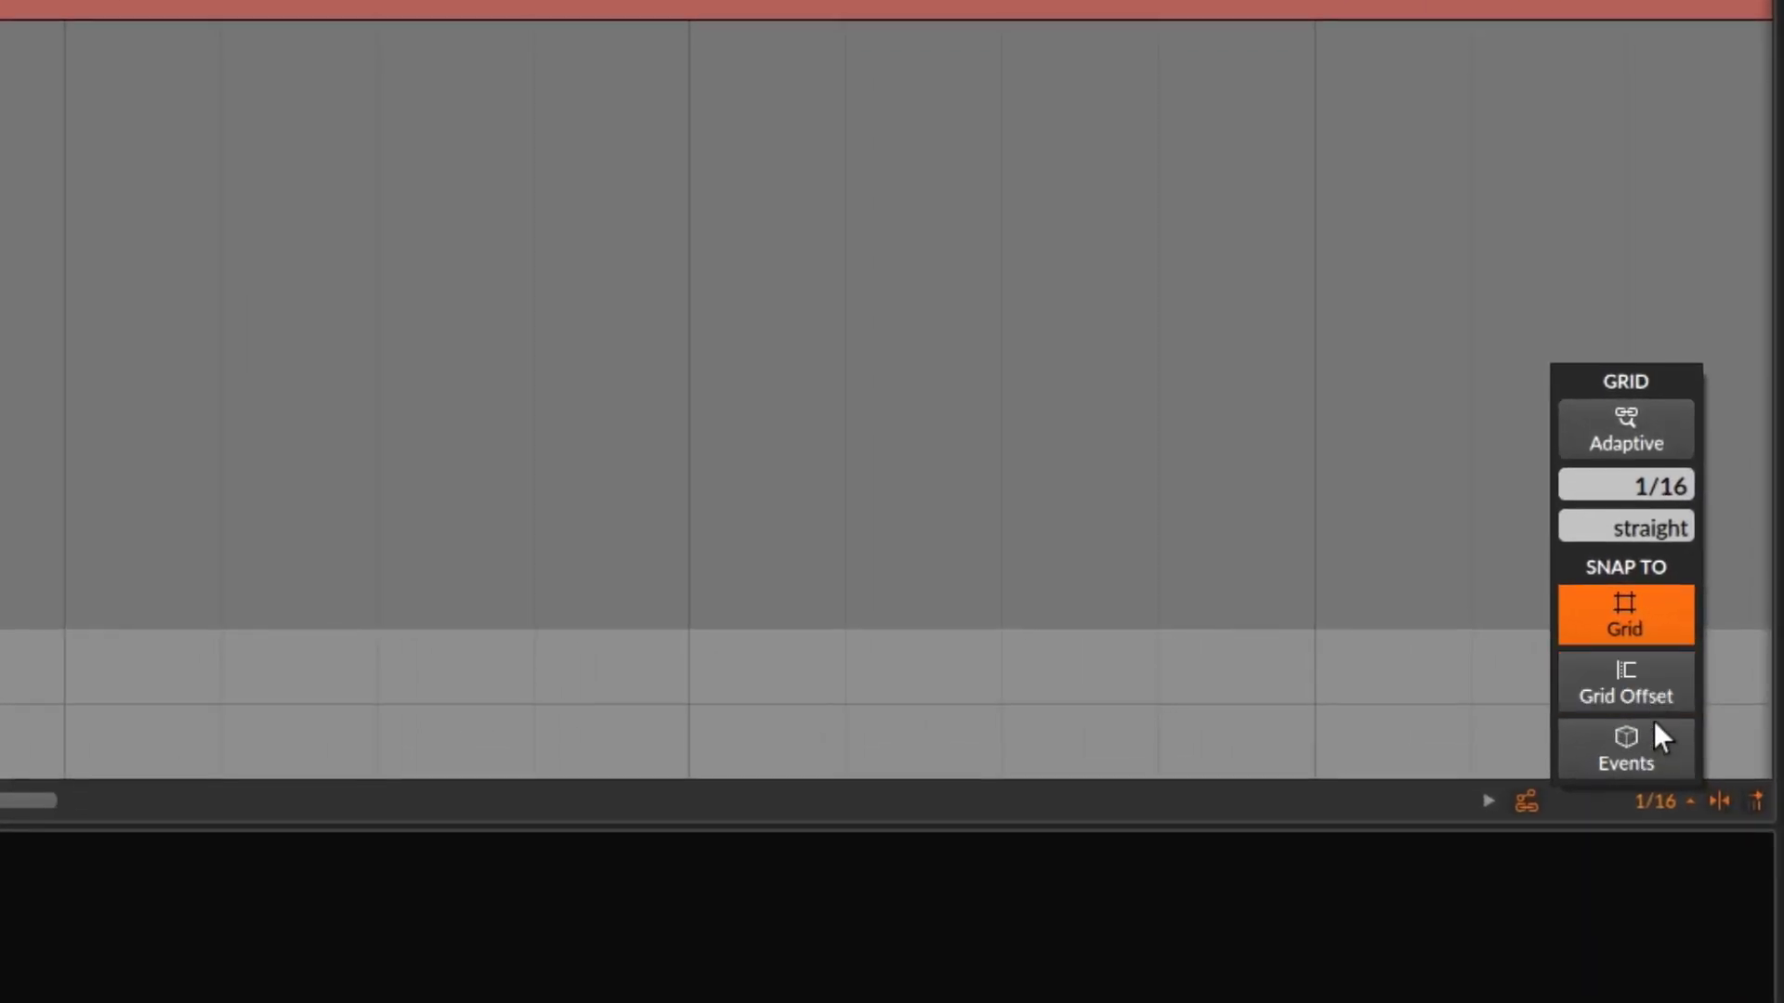
{"action": "left_click", "coordinate": [1650, 667]}
{"action": "left_click", "coordinate": [1637, 628]}
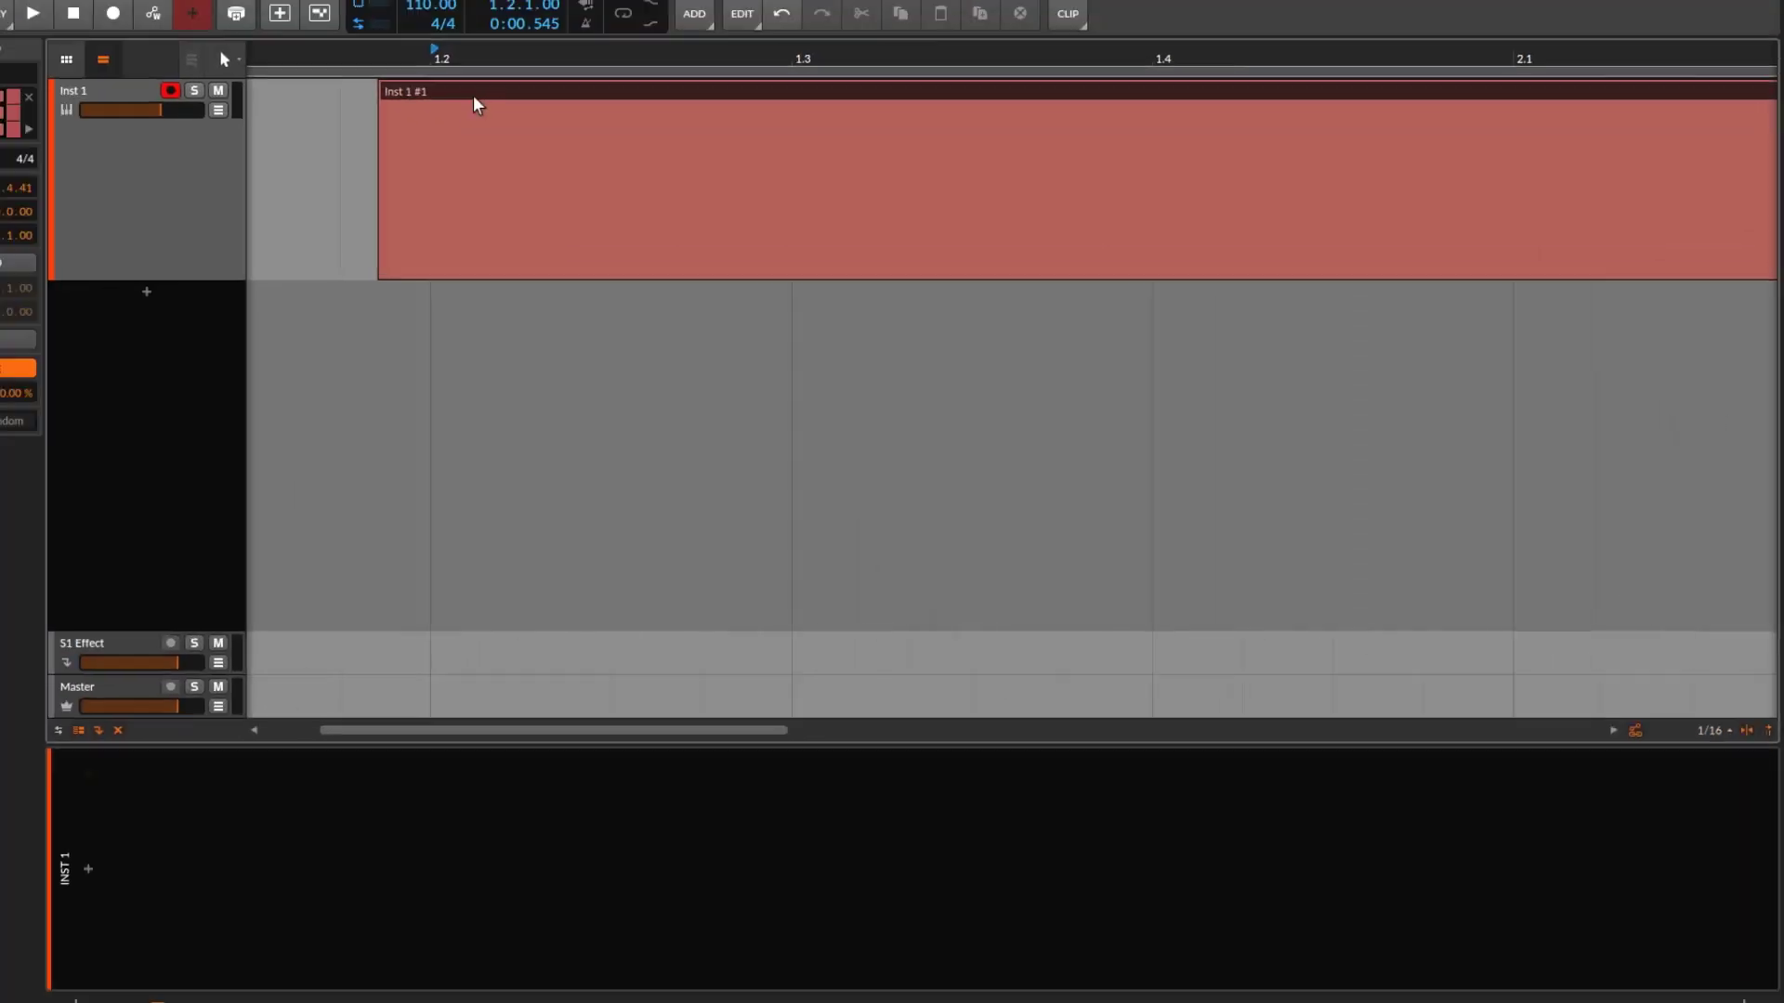
{"action": "mouse_move", "coordinate": [560, 138]}
{"action": "left_mouse_down"}
{"action": "mouse_move", "coordinate": [529, 147]}
{"action": "mouse_move", "coordinate": [546, 156]}
{"action": "left_mouse_up"}
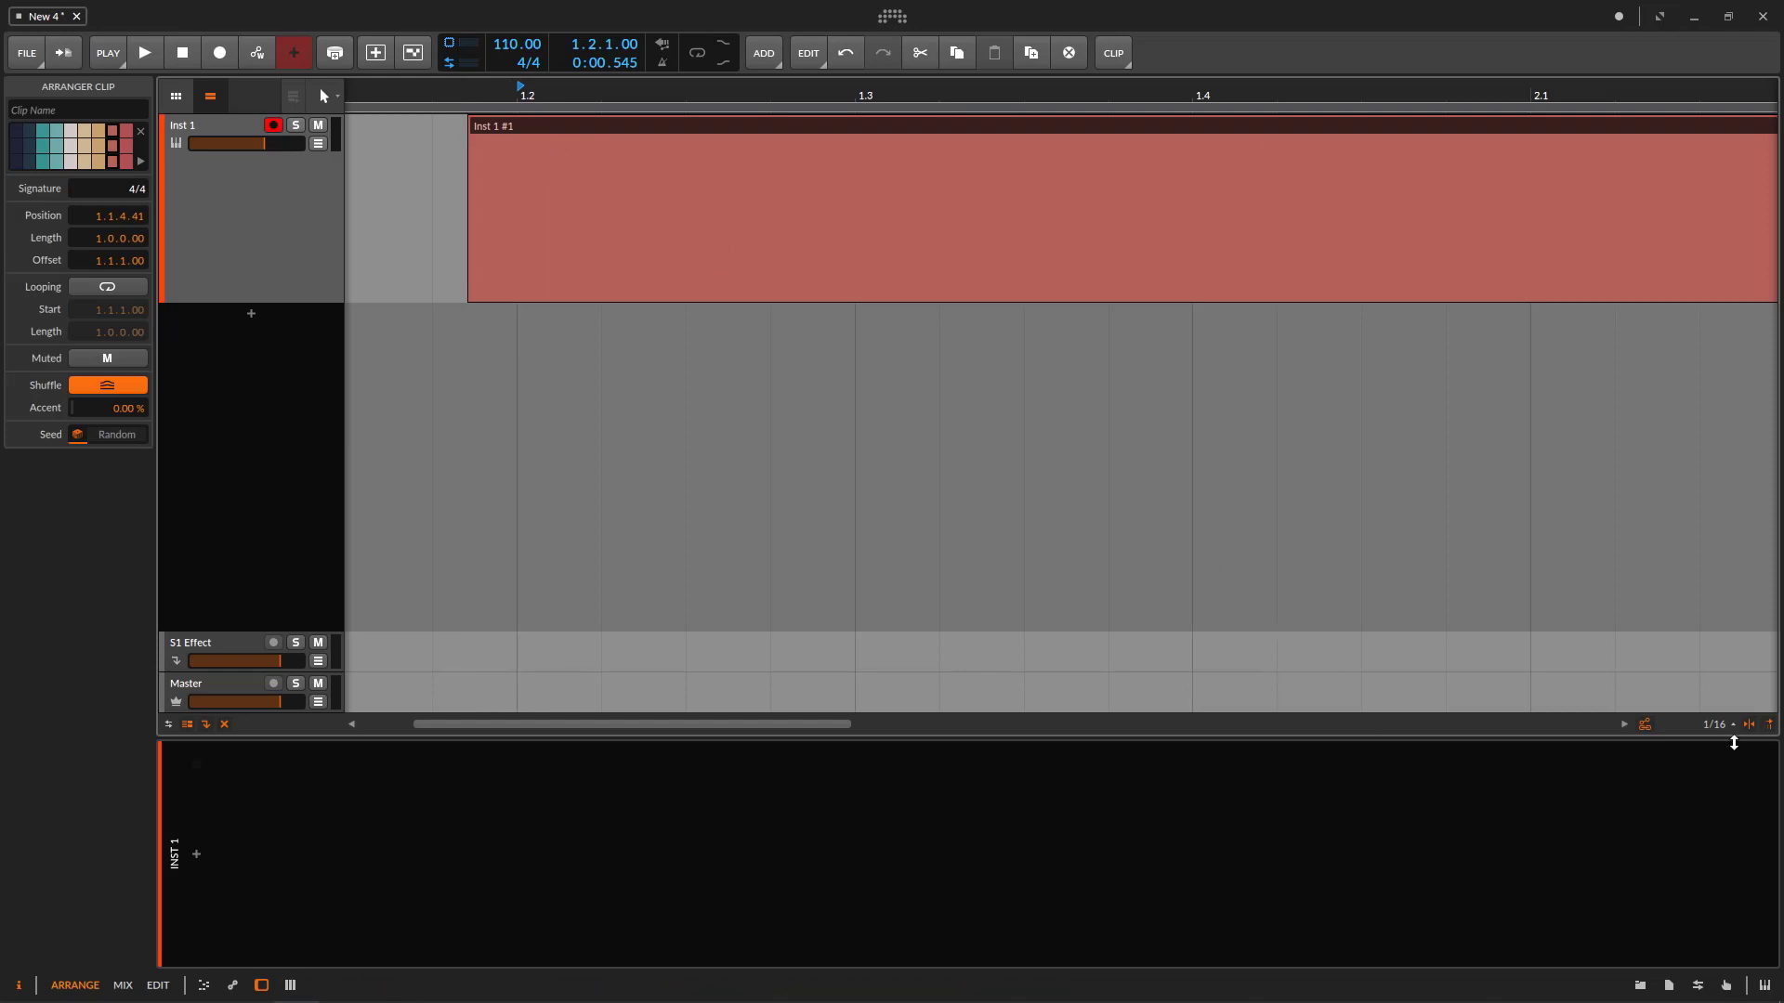
- Turn off Grid Offset snapping so only Events remains, and move the Inst 1 clip to position 1.1.4.01
{"action": "left_click", "coordinate": [1644, 724]}
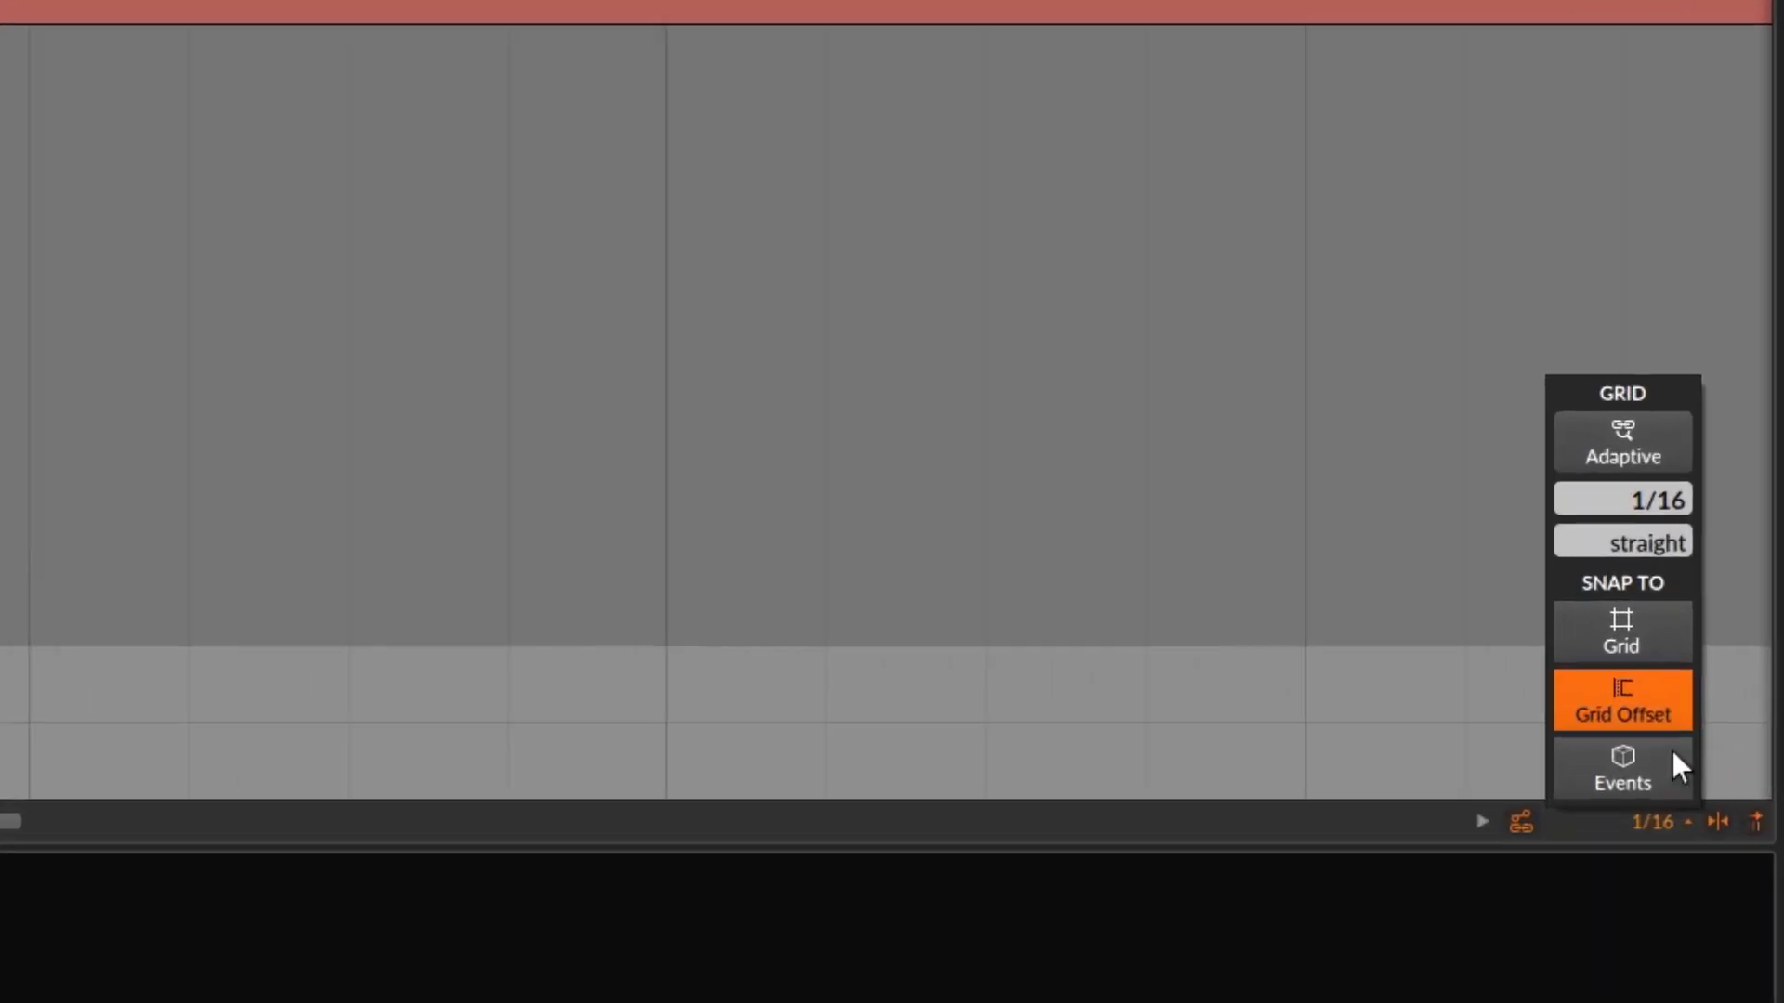
{"action": "left_click", "coordinate": [1677, 768]}
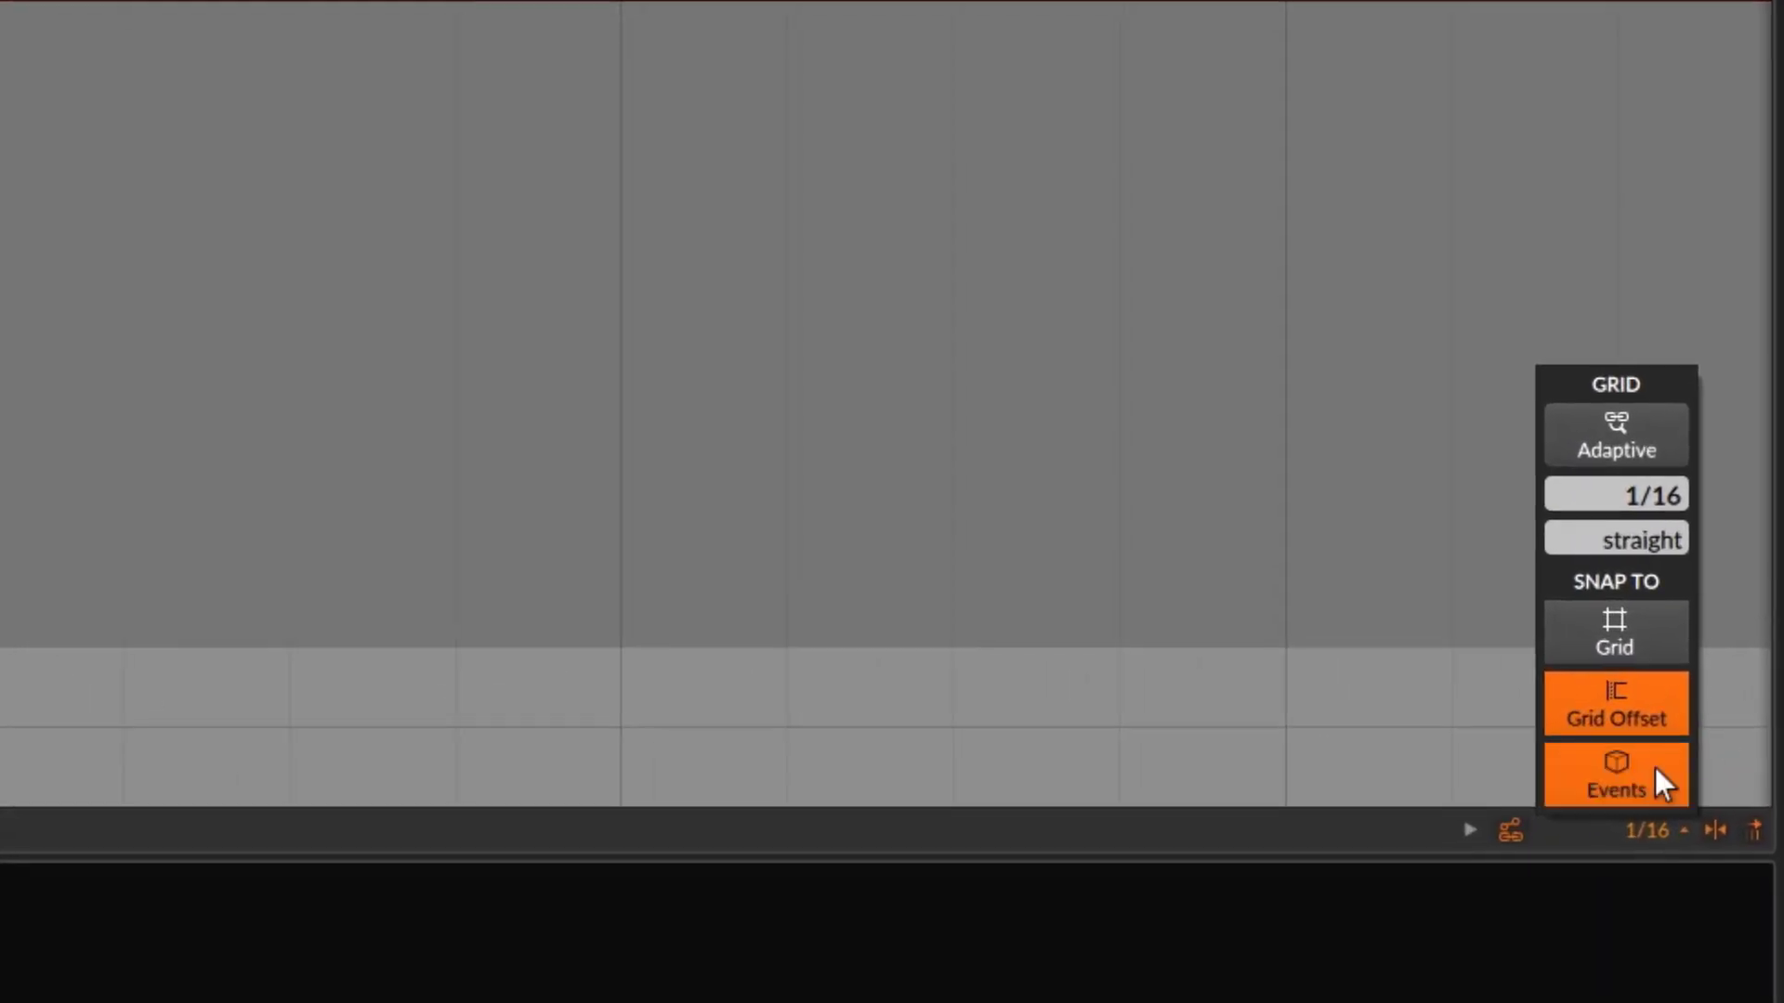
{"action": "left_click", "coordinate": [1646, 714]}
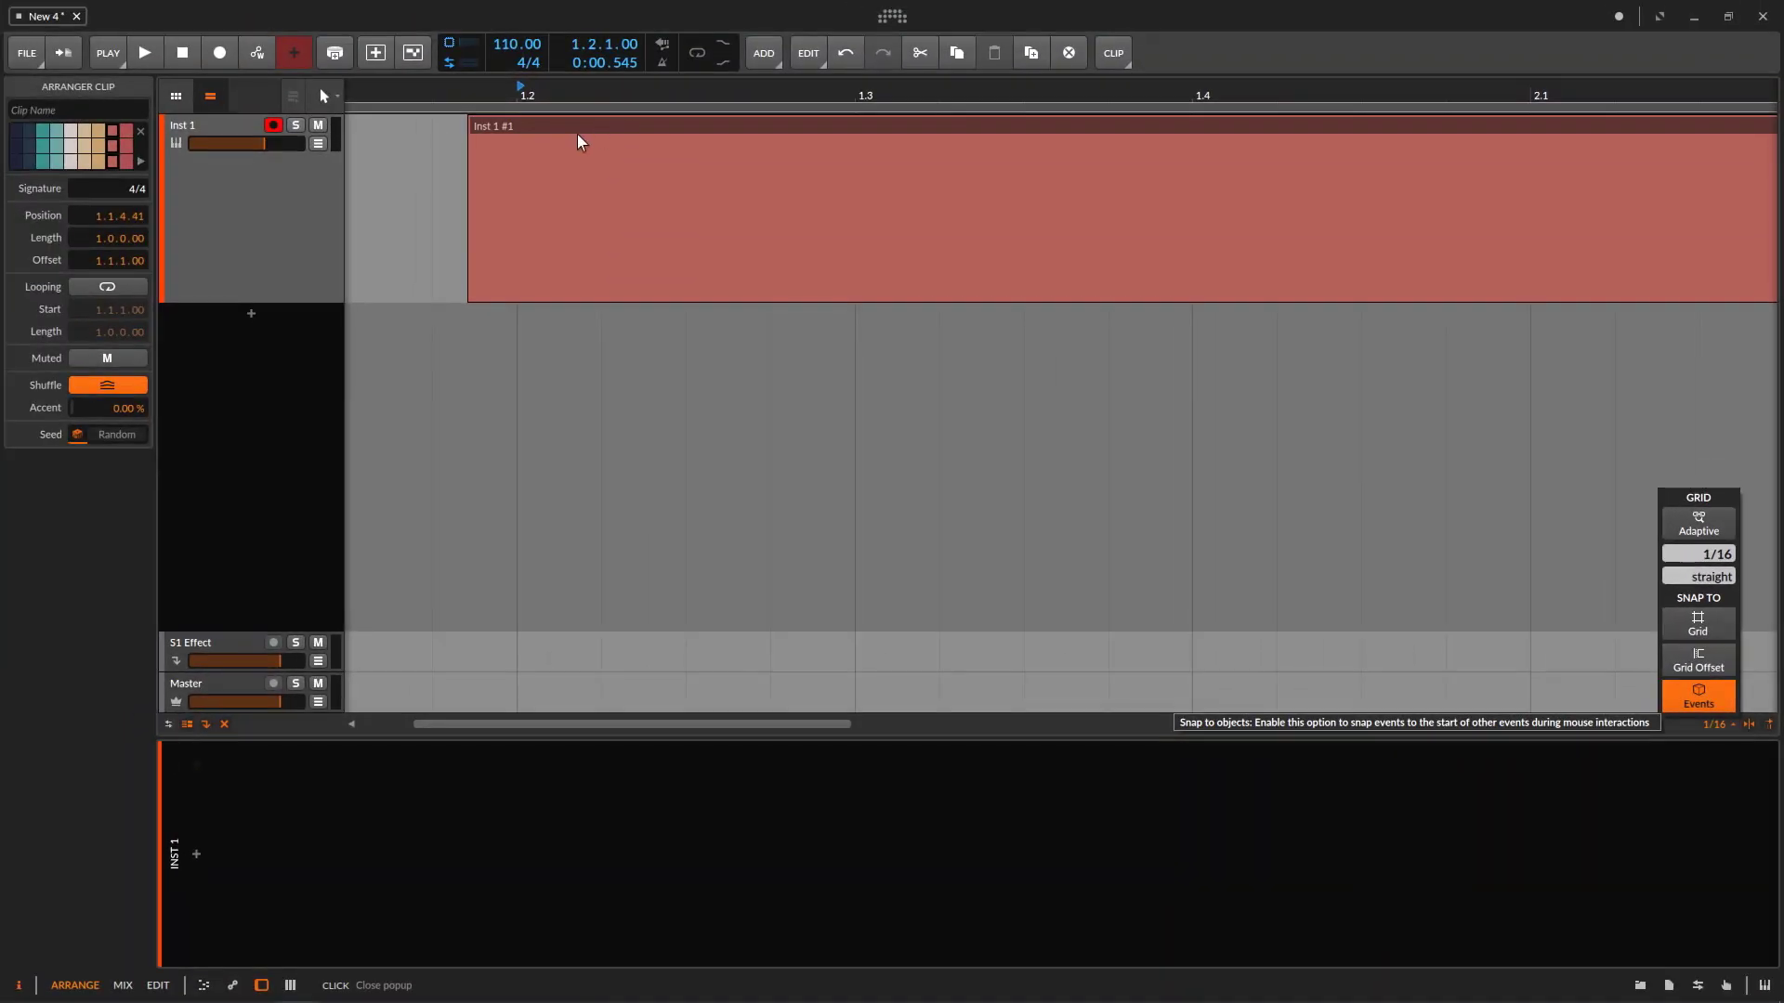
{"action": "left_click", "coordinate": [577, 141]}
{"action": "left_click_drag", "start_coordinate": [573, 139], "coordinate": [651, 100]}
- Enable Grid snapping alongside Events and move the Inst 1 clip to position 1.1.2.00
{"action": "left_click", "coordinate": [1707, 726]}
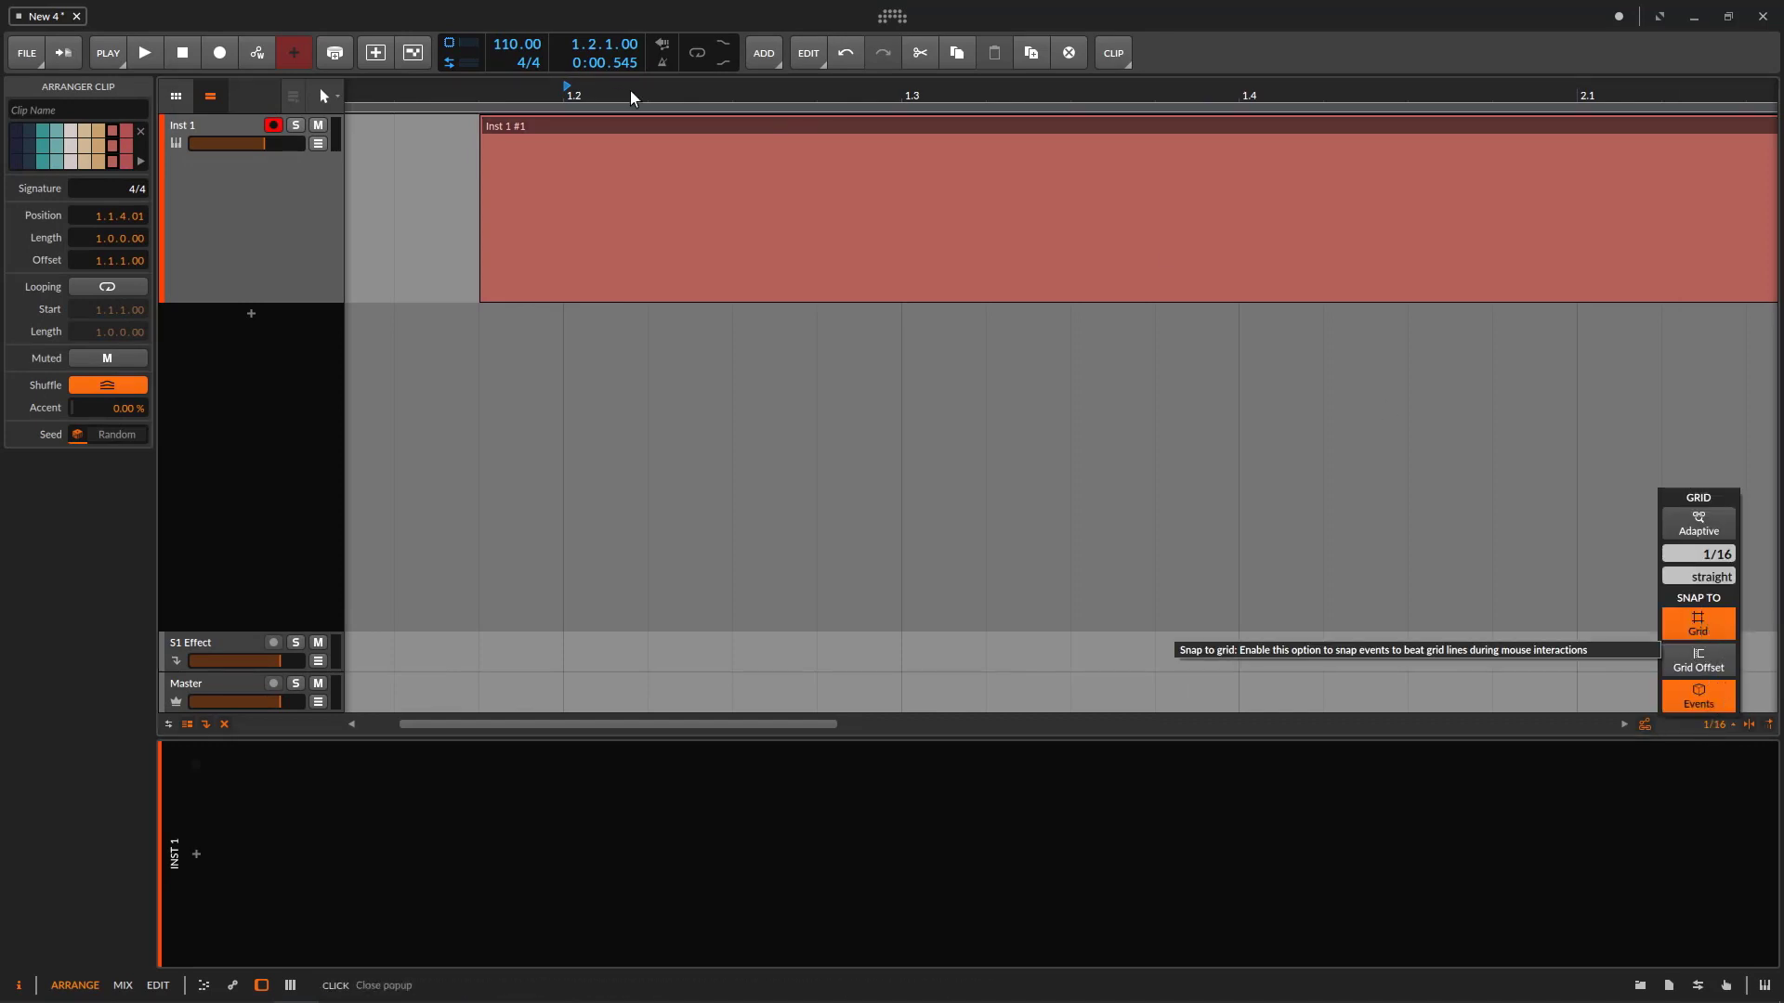
{"action": "left_click", "coordinate": [683, 96]}
{"action": "left_click_drag", "start_coordinate": [681, 97], "coordinate": [518, 80]}
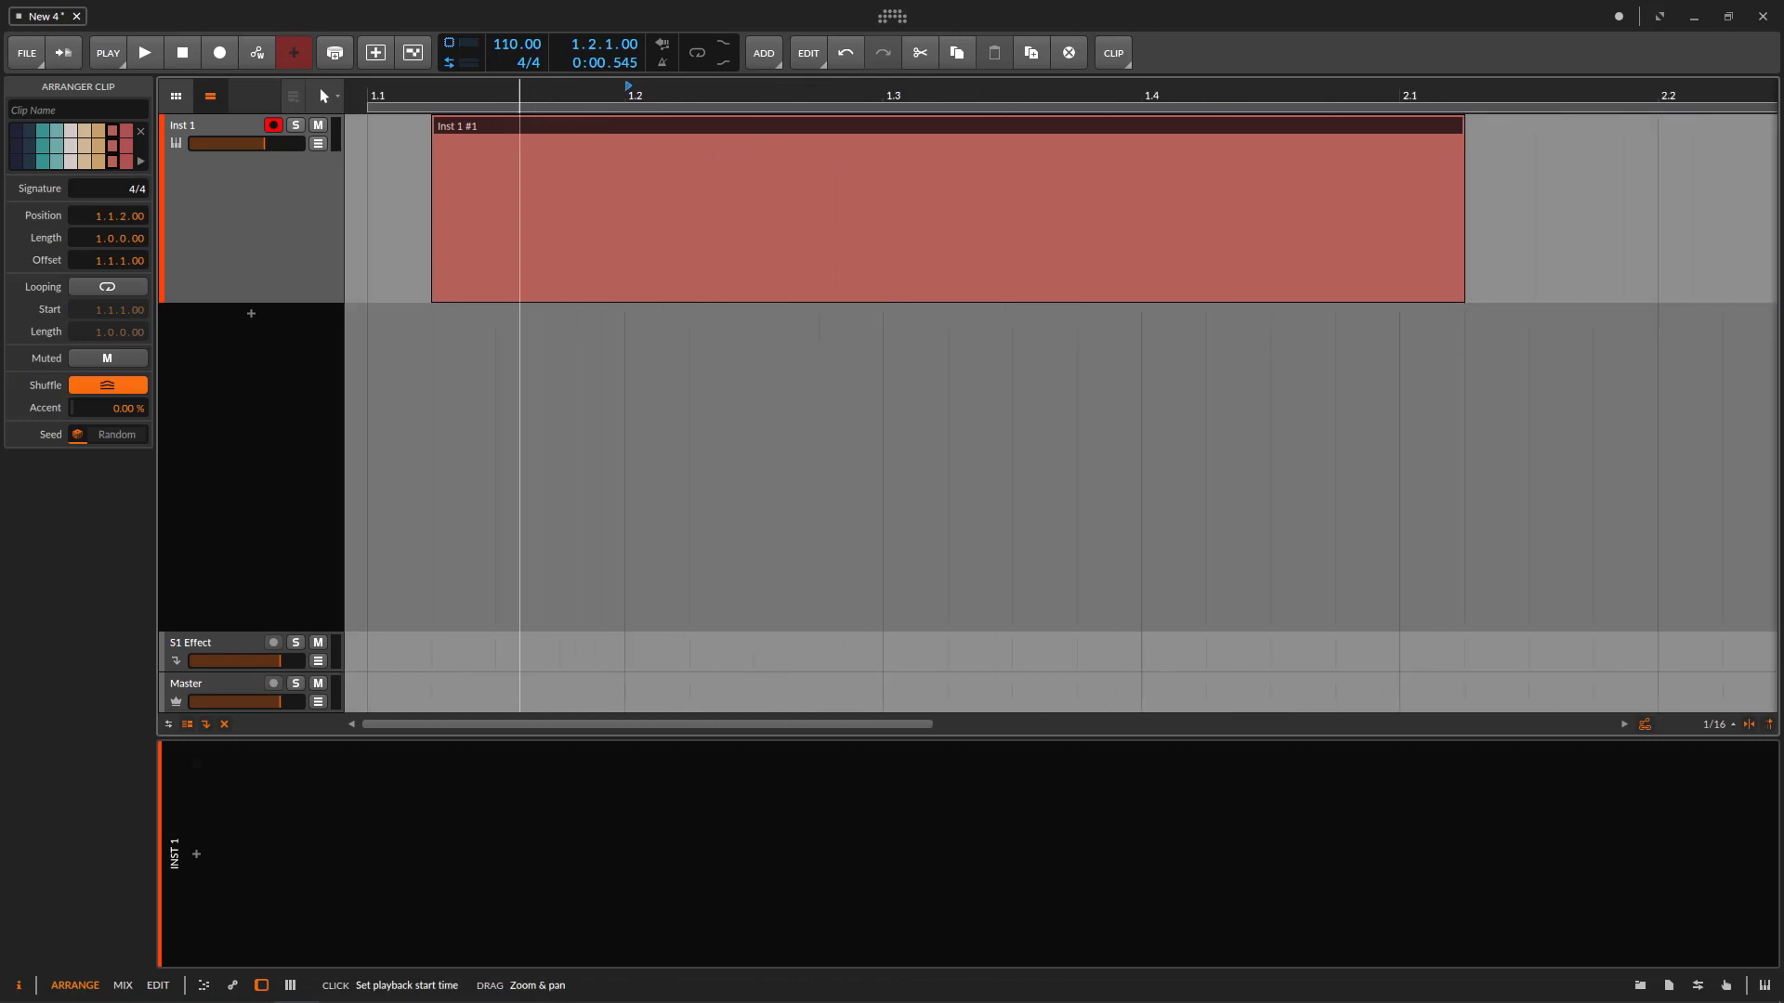
- Duplicate the Inst 1 track and move the clip on the new Inst 2 track to position 1.2.2.74
{"action": "left_click", "coordinate": [267, 242]}
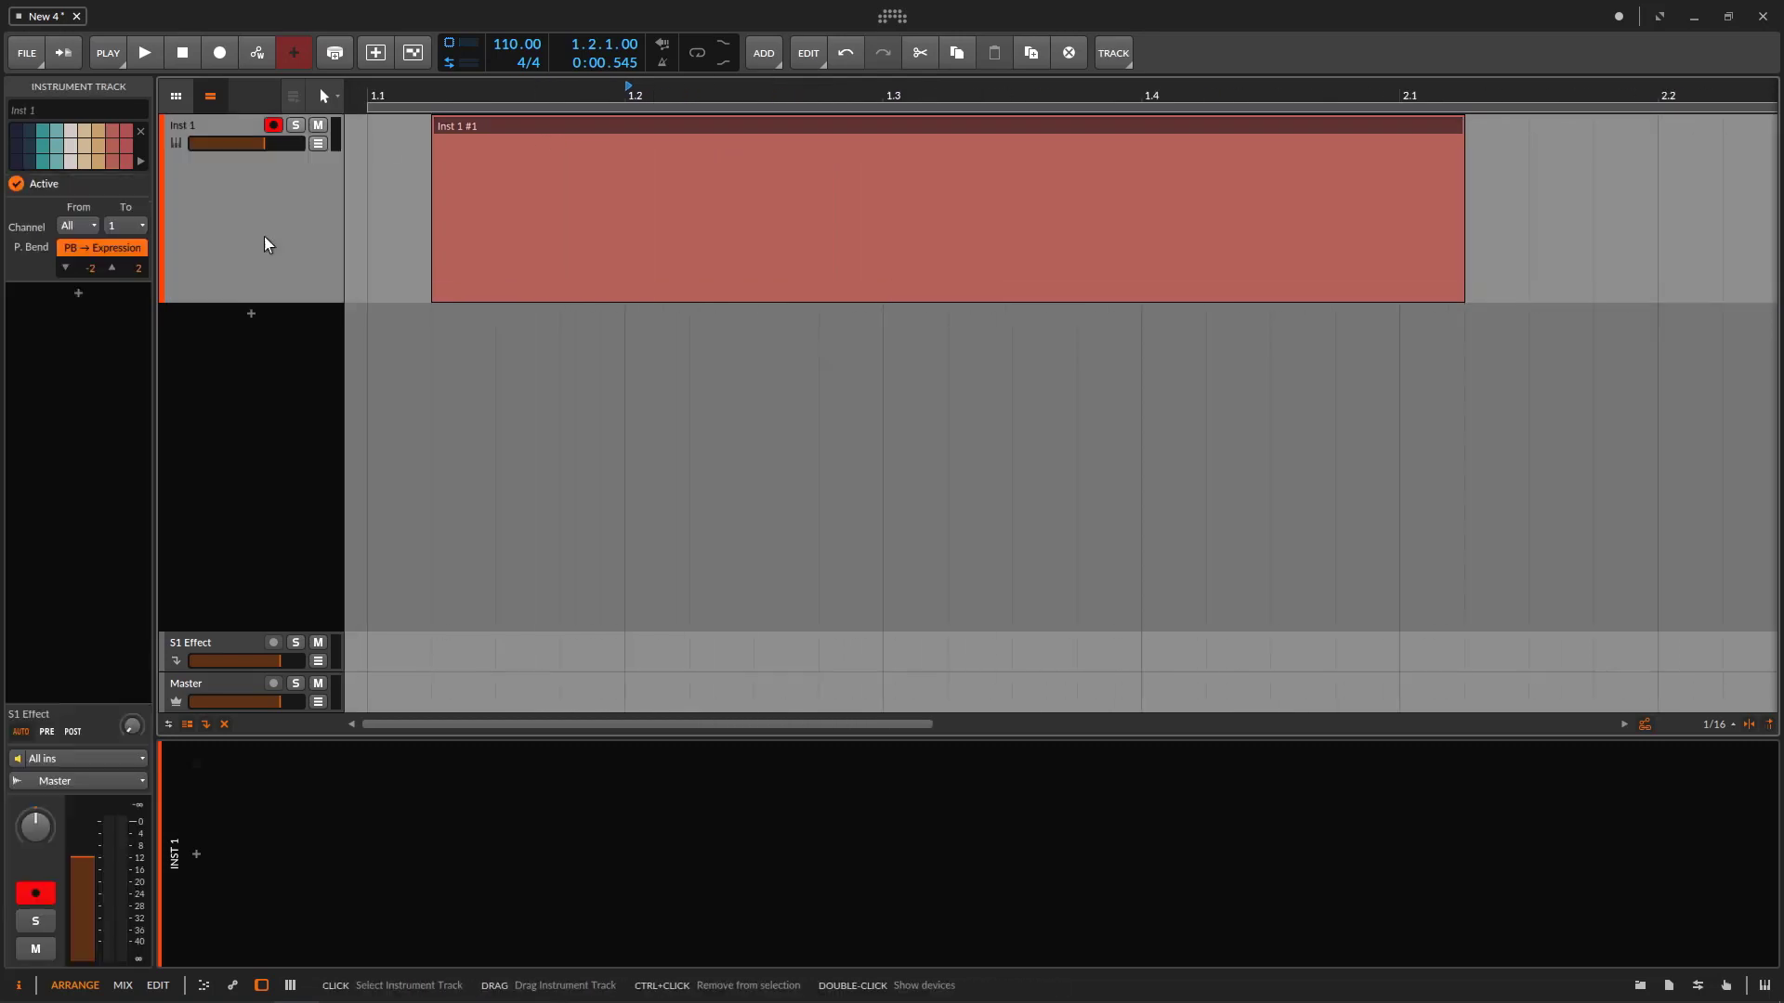
{"action": "right_click", "coordinate": [267, 243]}
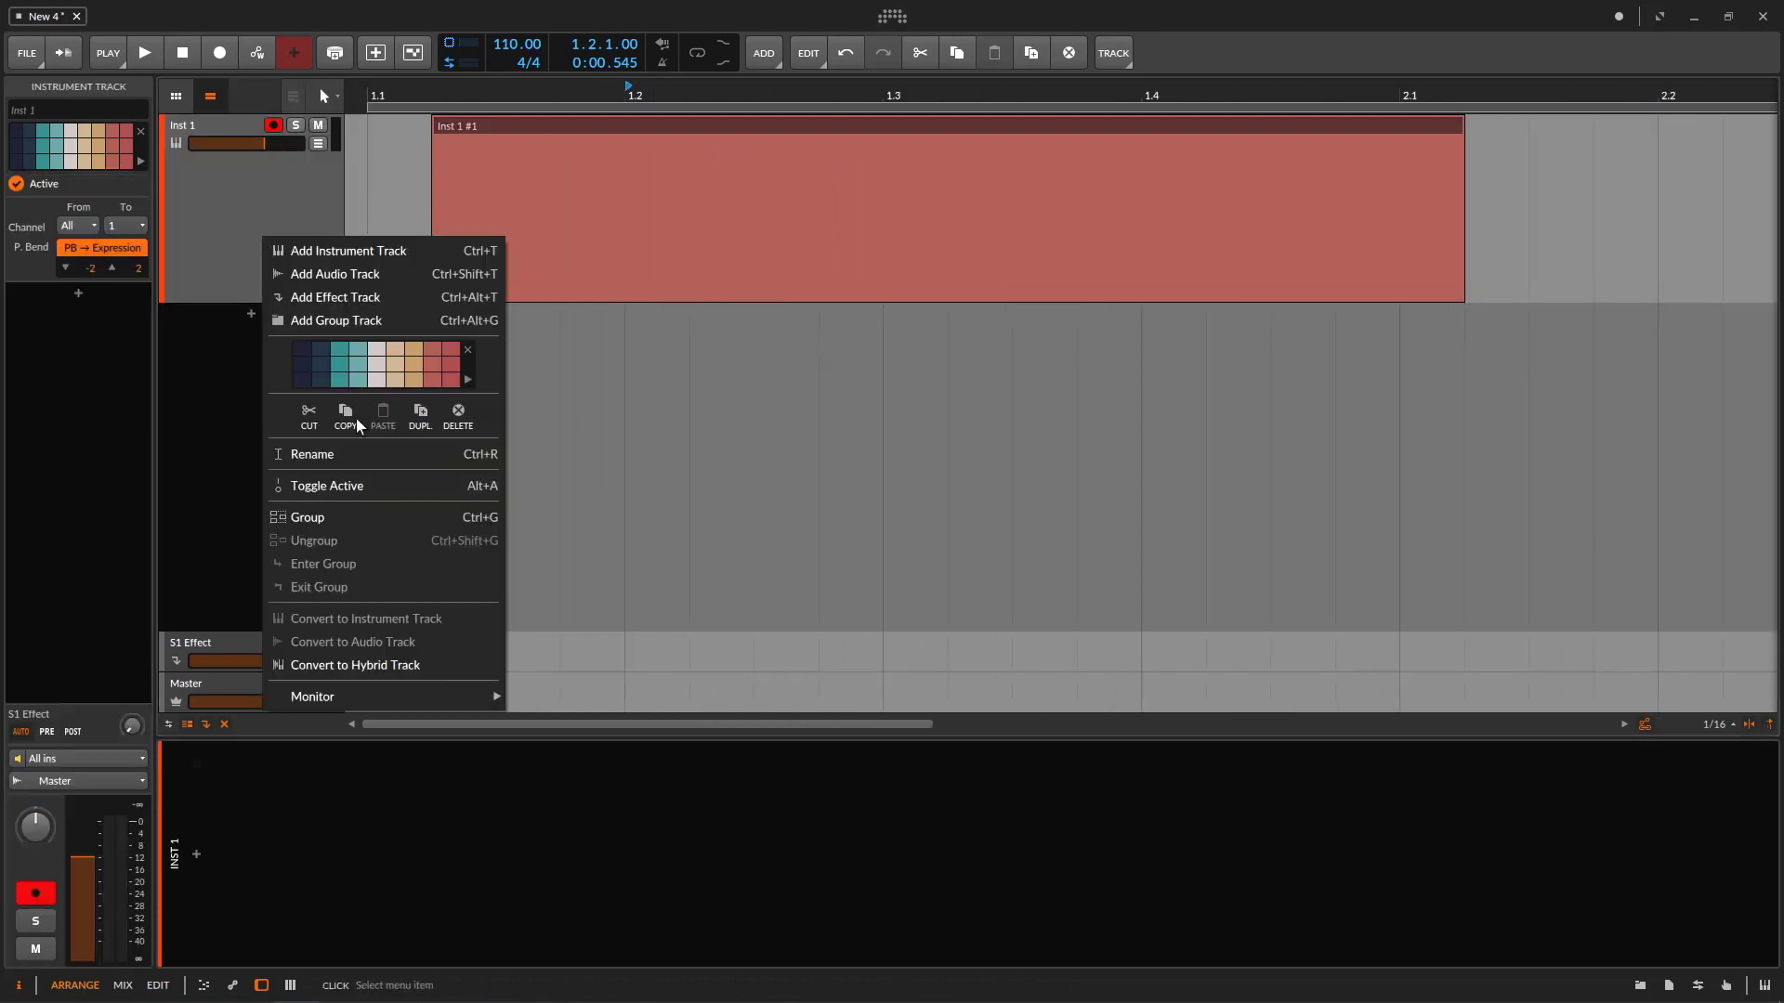
{"action": "left_click", "coordinate": [420, 414]}
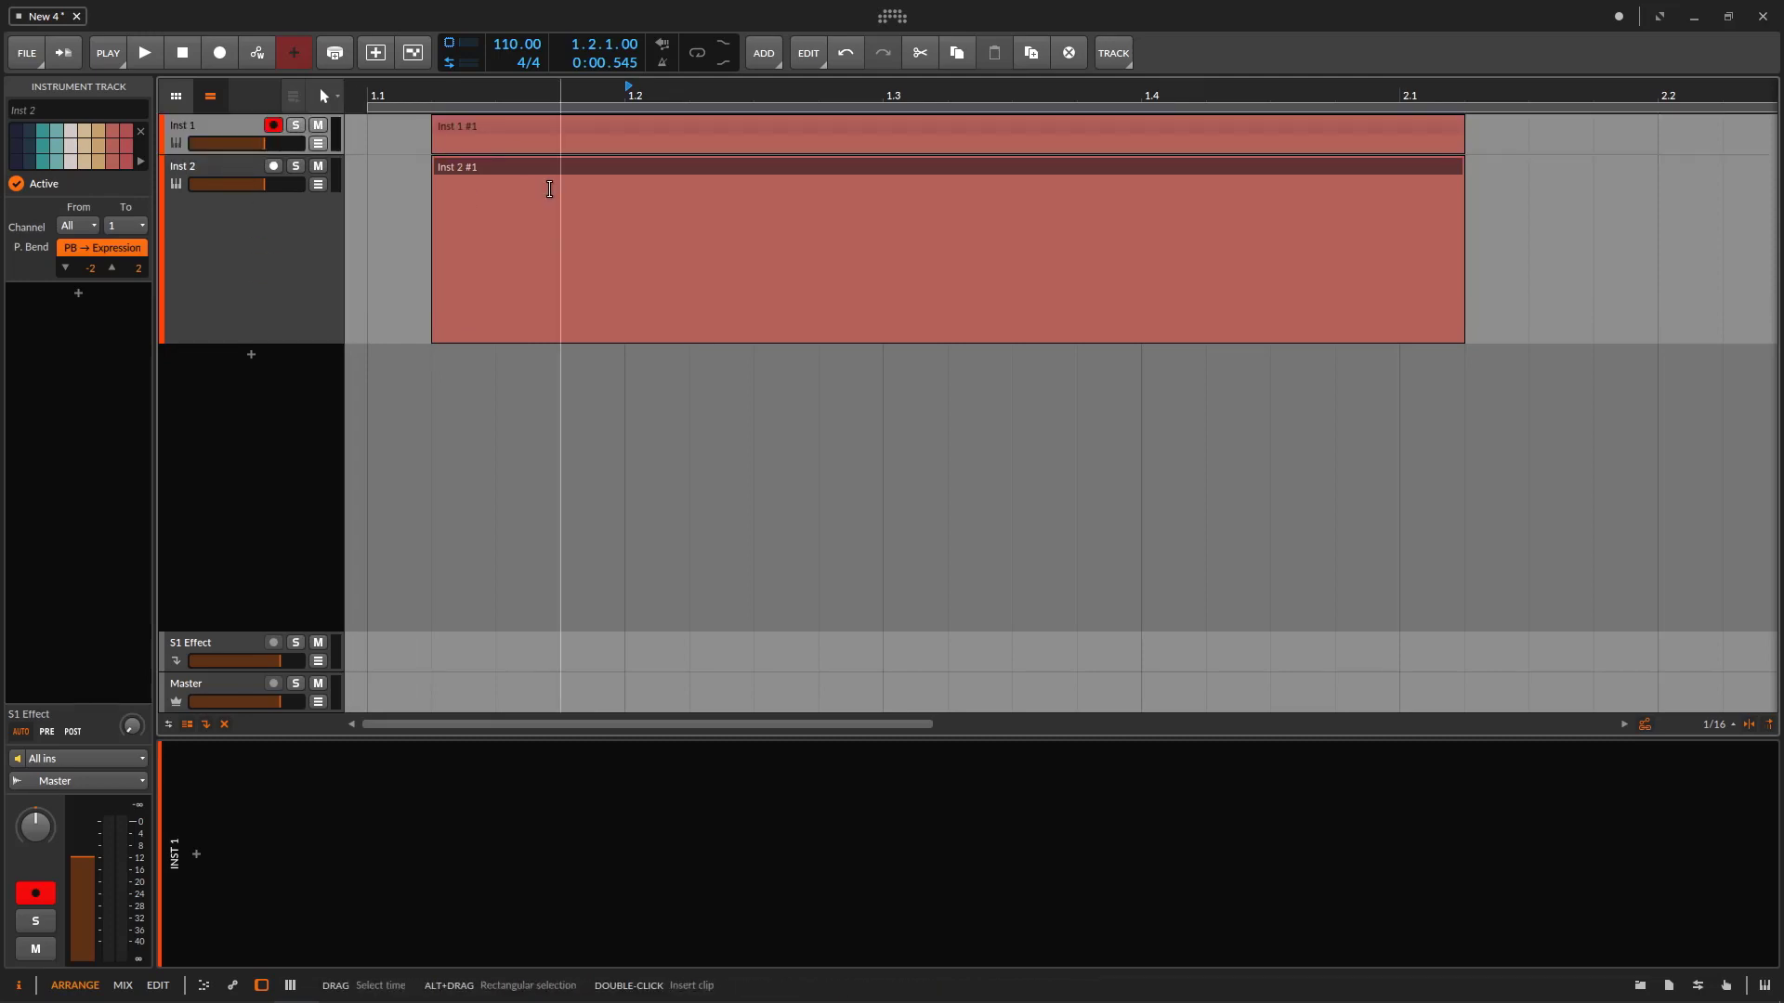
{"action": "left_click_drag", "start_coordinate": [510, 171], "coordinate": [835, 174]}
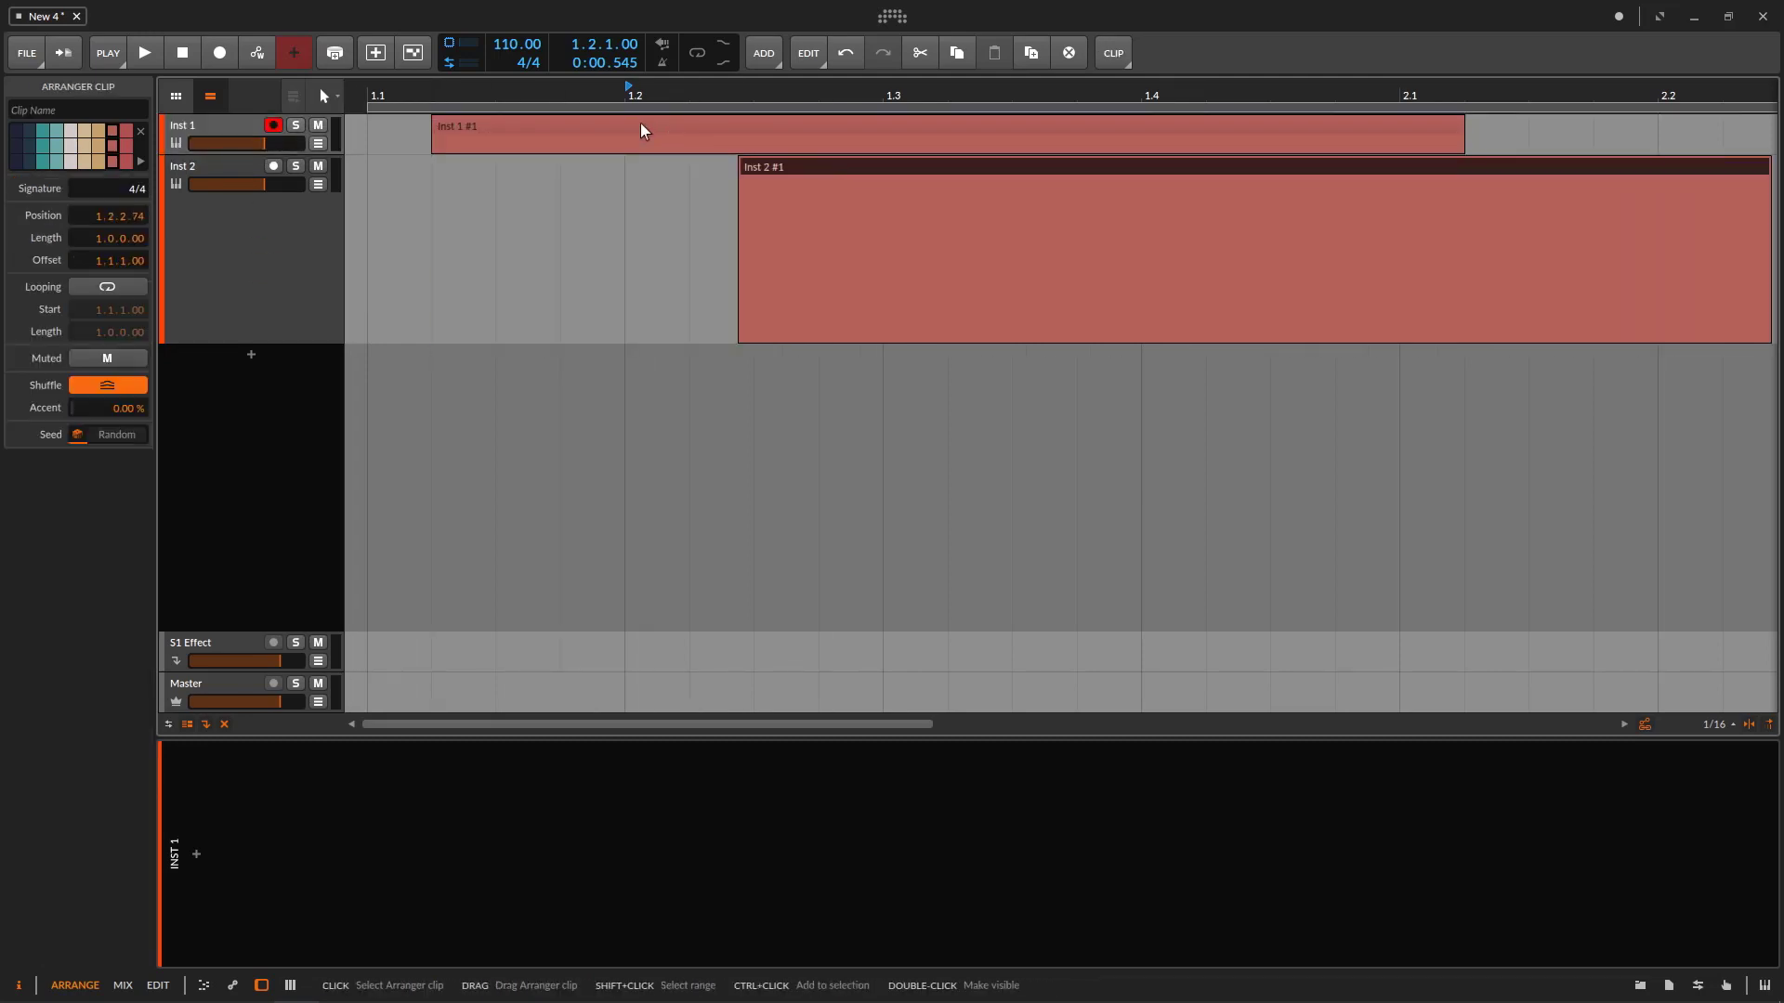
{"action": "mouse_move", "coordinate": [638, 127]}
{"action": "left_mouse_down"}
{"action": "mouse_move", "coordinate": [662, 128]}
{"action": "mouse_move", "coordinate": [638, 128]}
{"action": "left_mouse_up"}
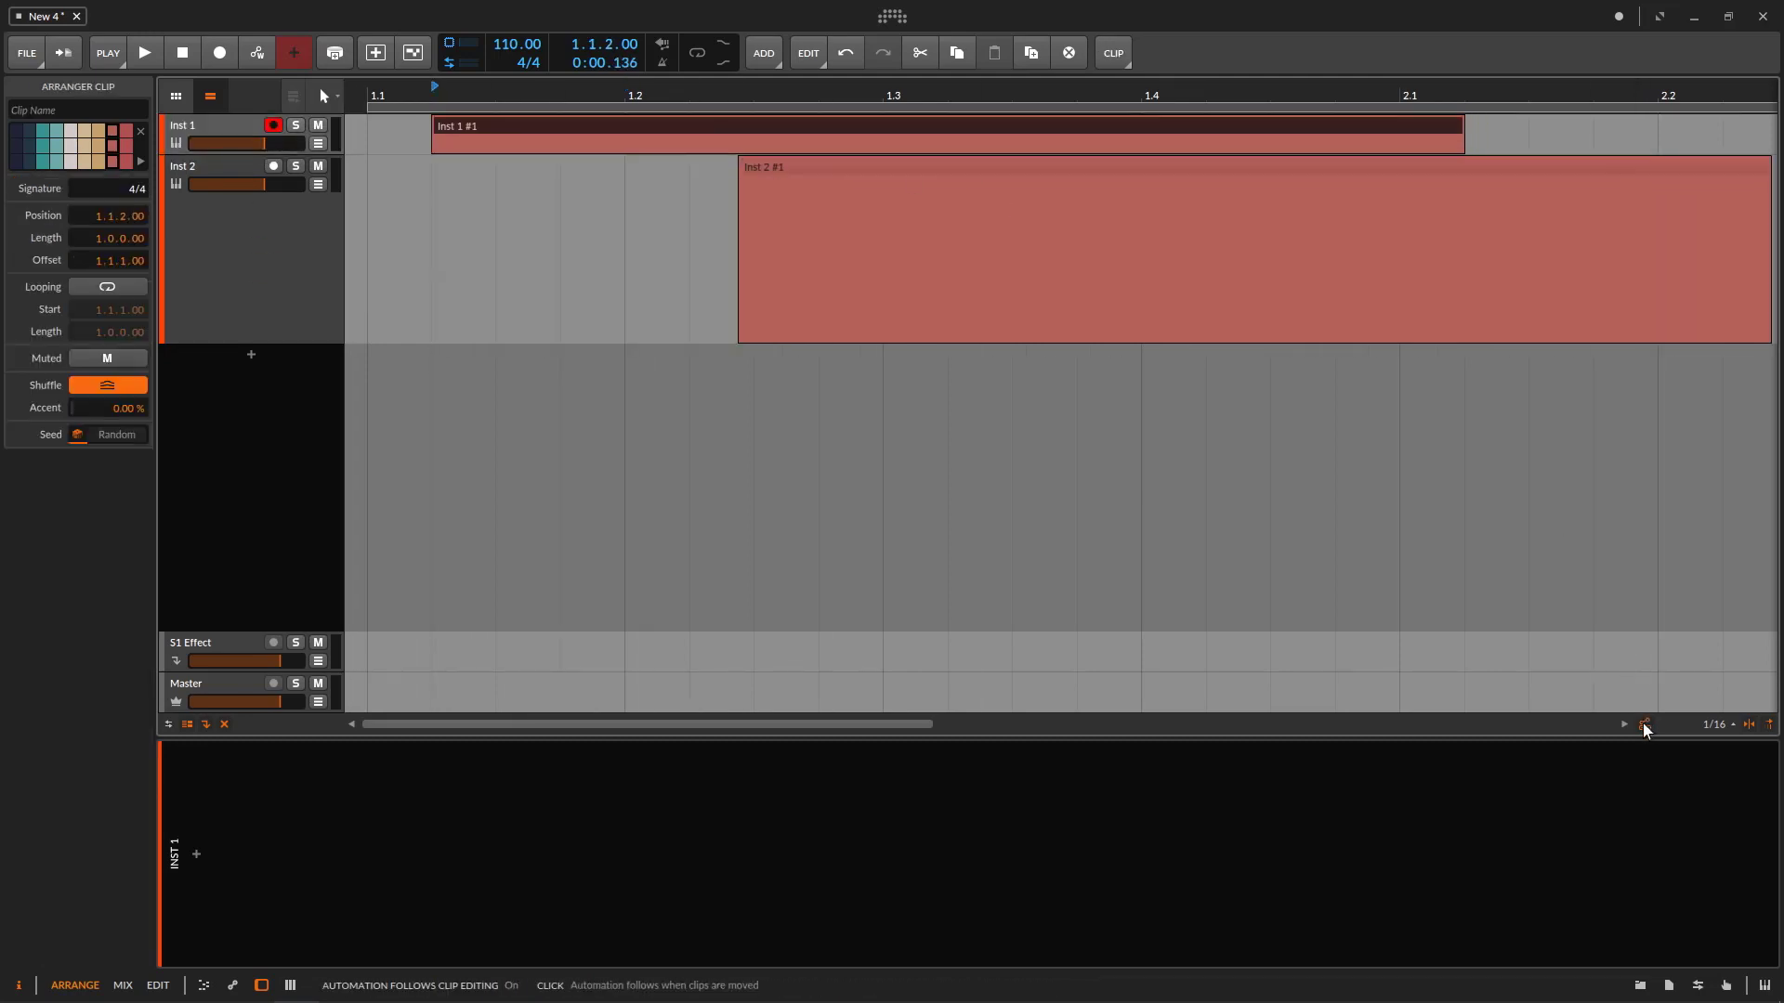
- Set snapping to Events only, and increase the height of the Inst 1 track
{"action": "left_click", "coordinate": [1714, 725]}
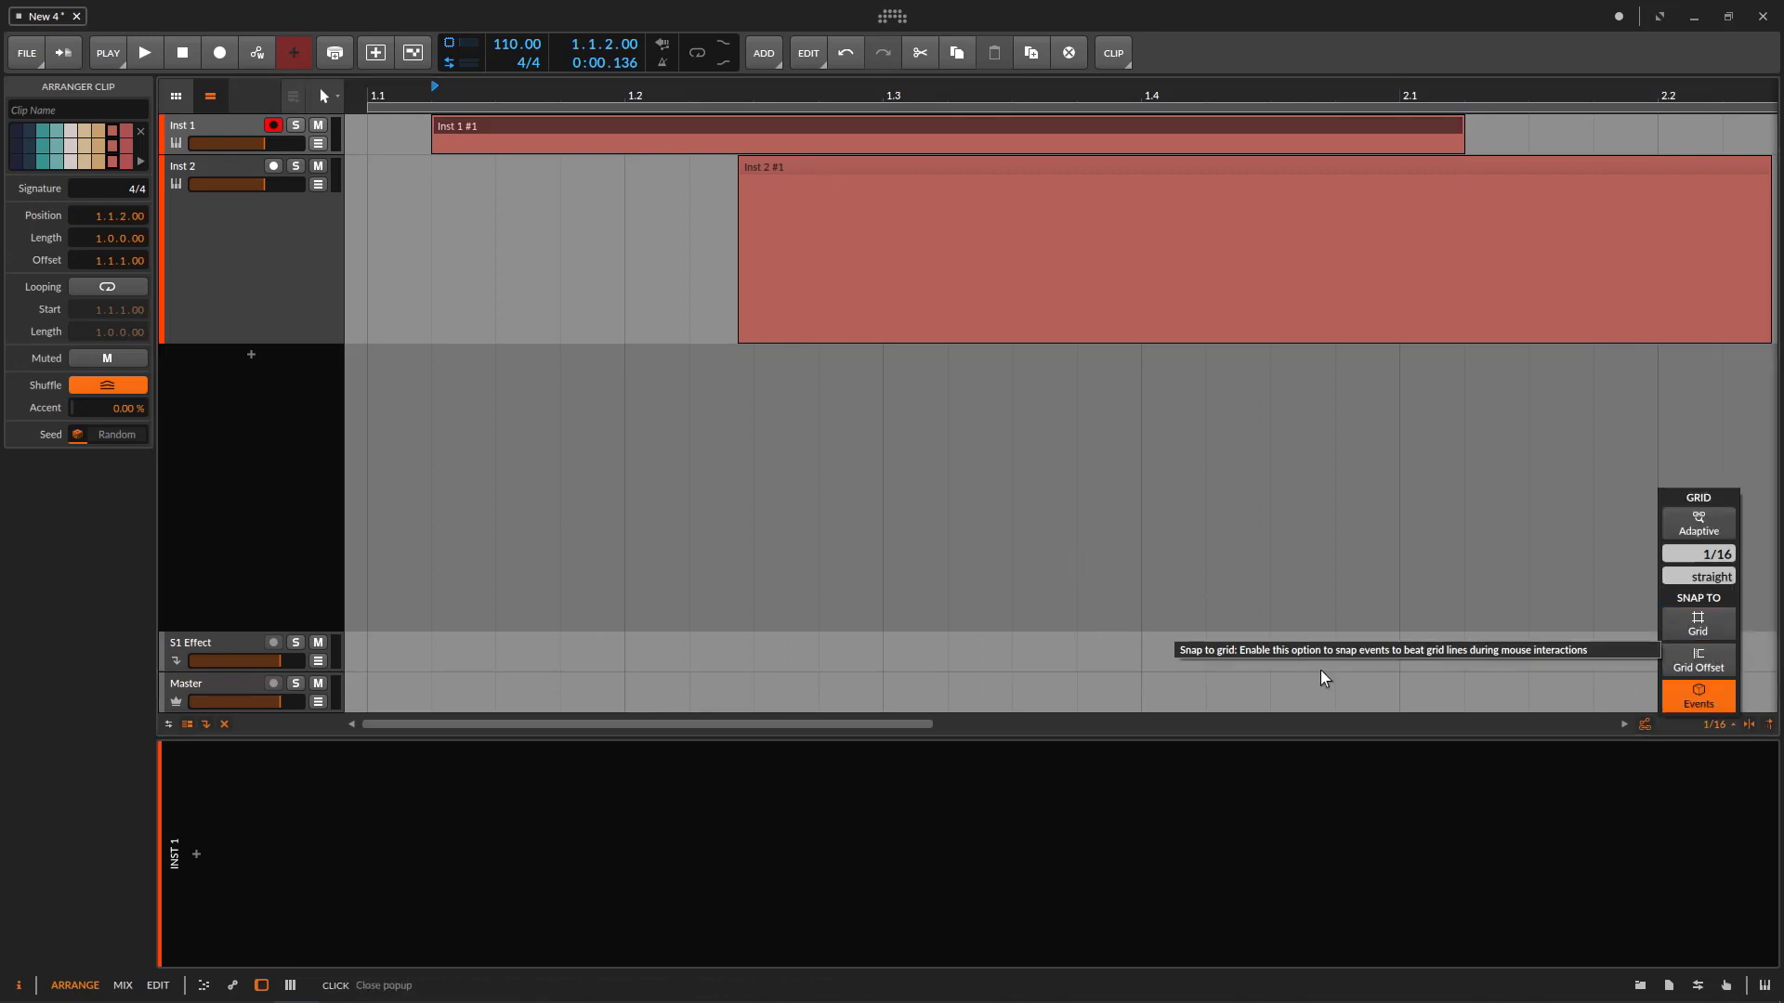
{"action": "left_click", "coordinate": [1436, 522]}
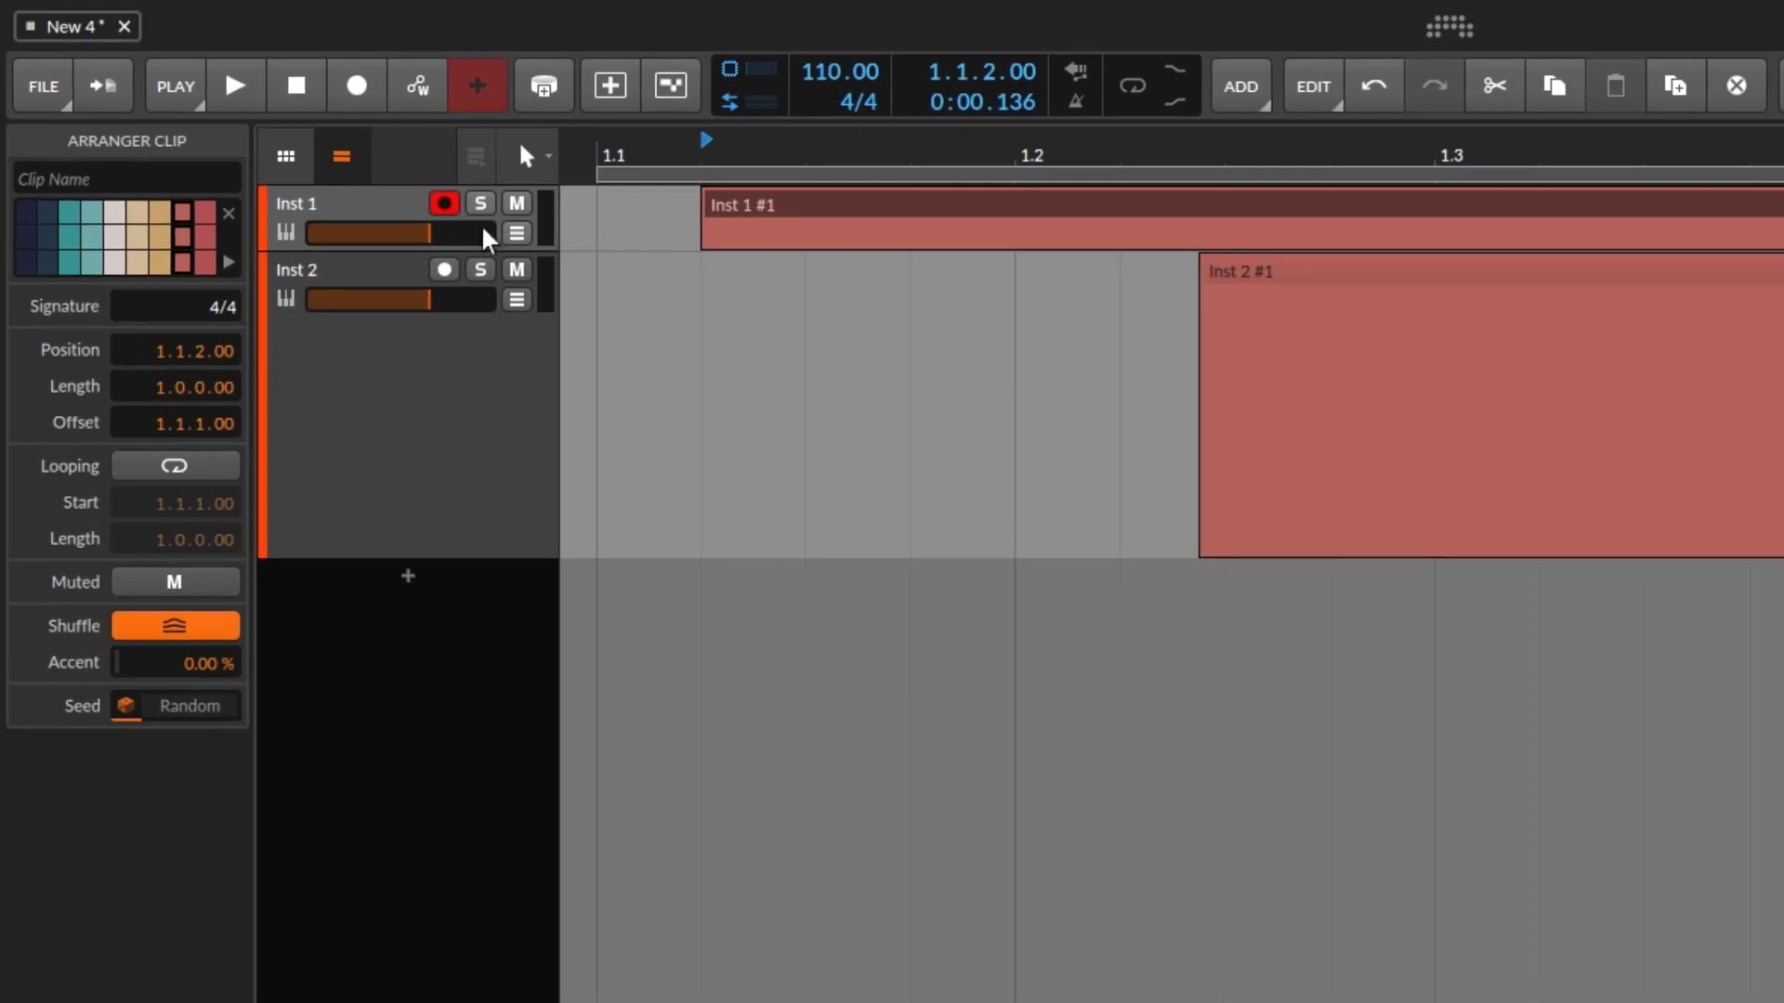
{"action": "left_click", "coordinate": [385, 250]}
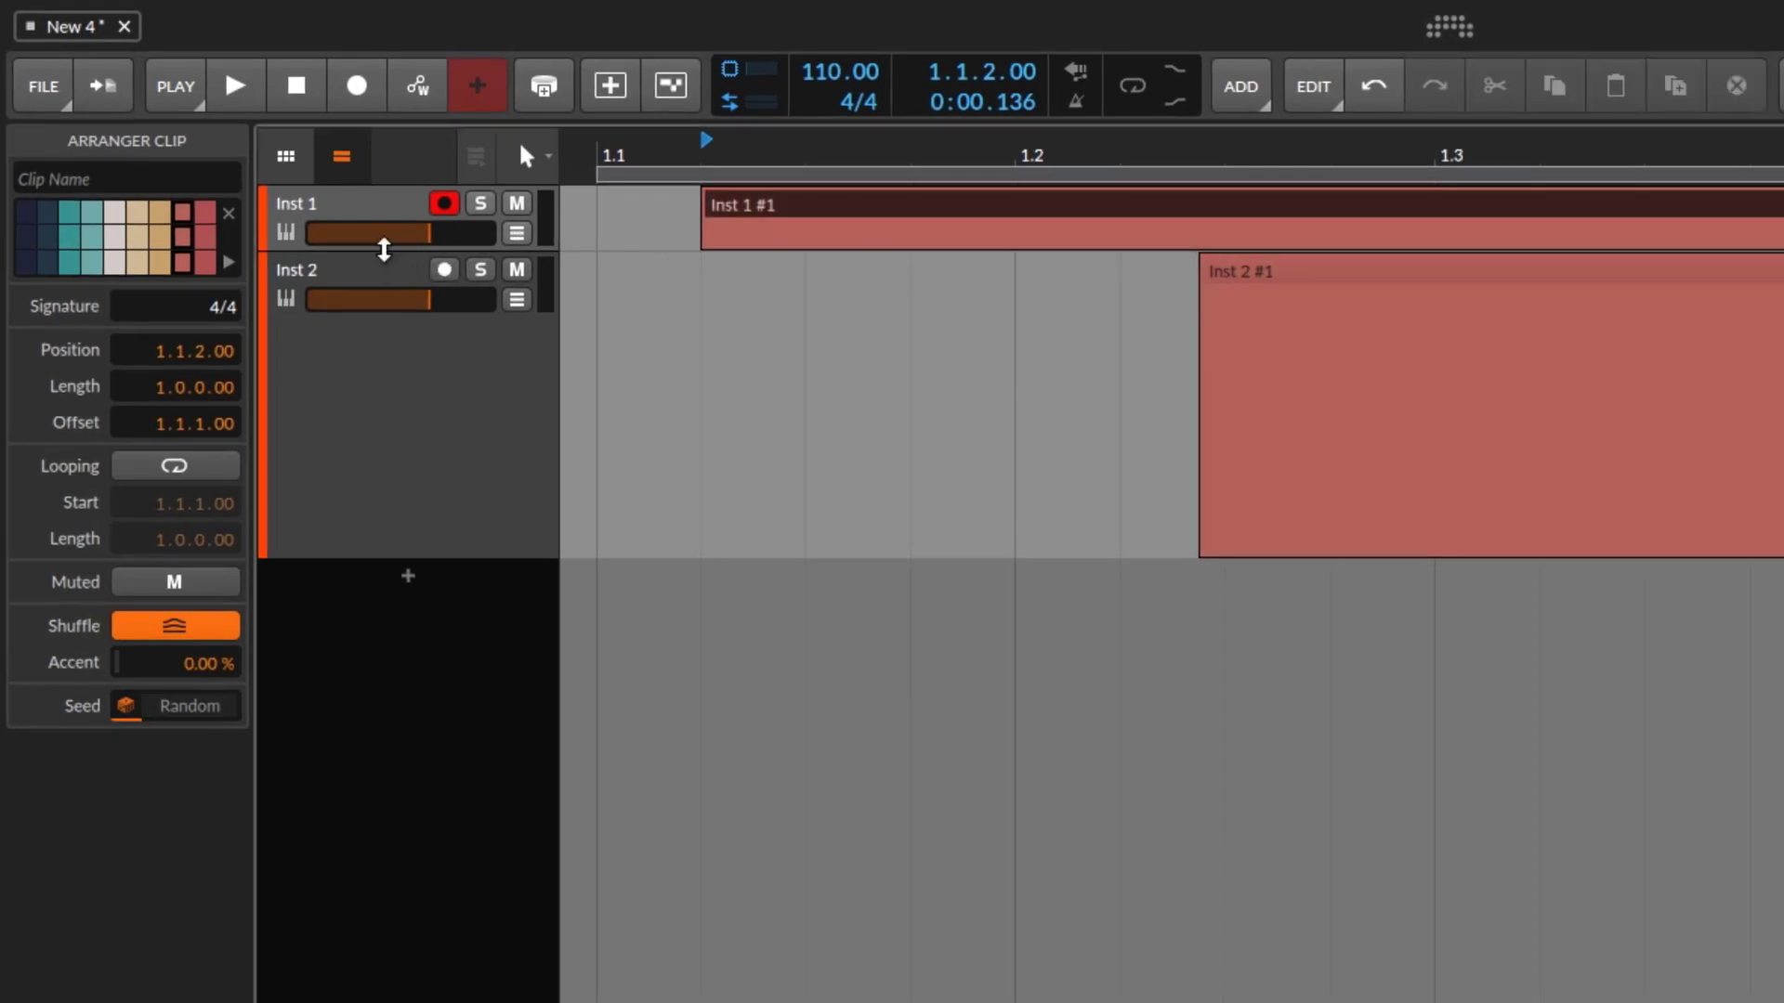
{"action": "left_click_drag", "start_coordinate": [383, 249], "coordinate": [387, 309]}
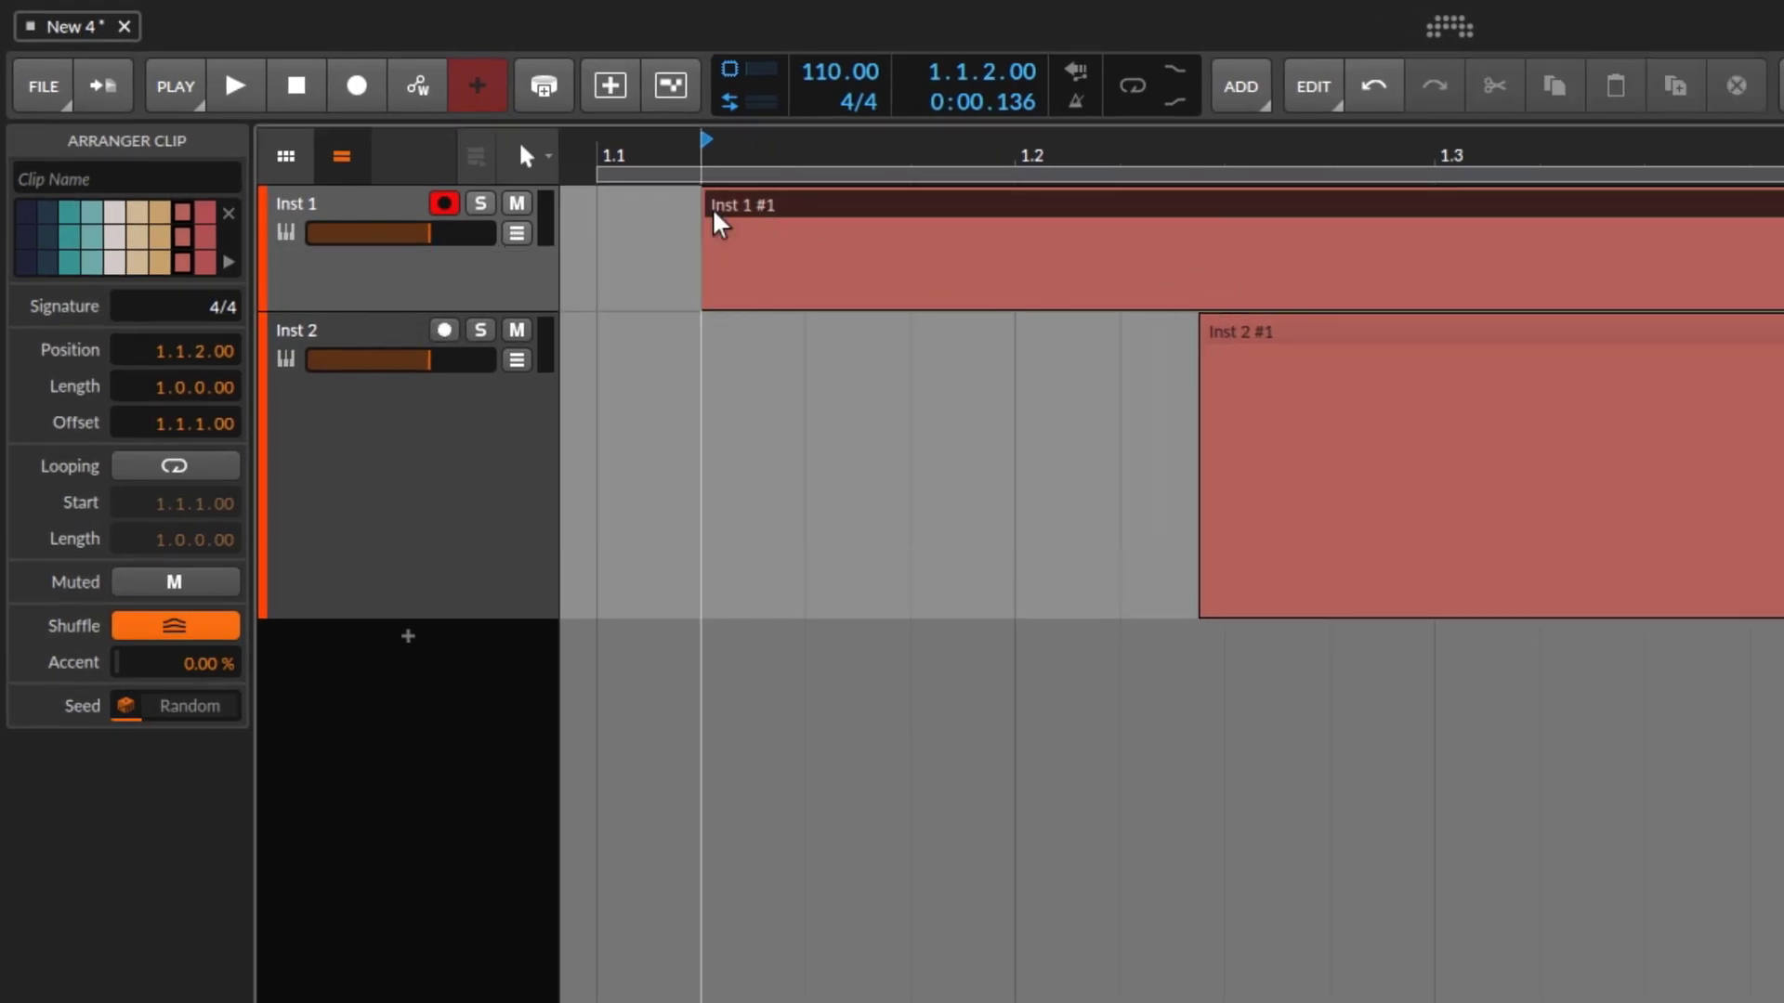
- Snap the Inst 2 clip to the Inst 1 clip's start at 1.1.2.00, and move it on to 1.1.1.55
{"action": "left_click_drag", "start_coordinate": [1246, 342], "coordinate": [756, 350]}
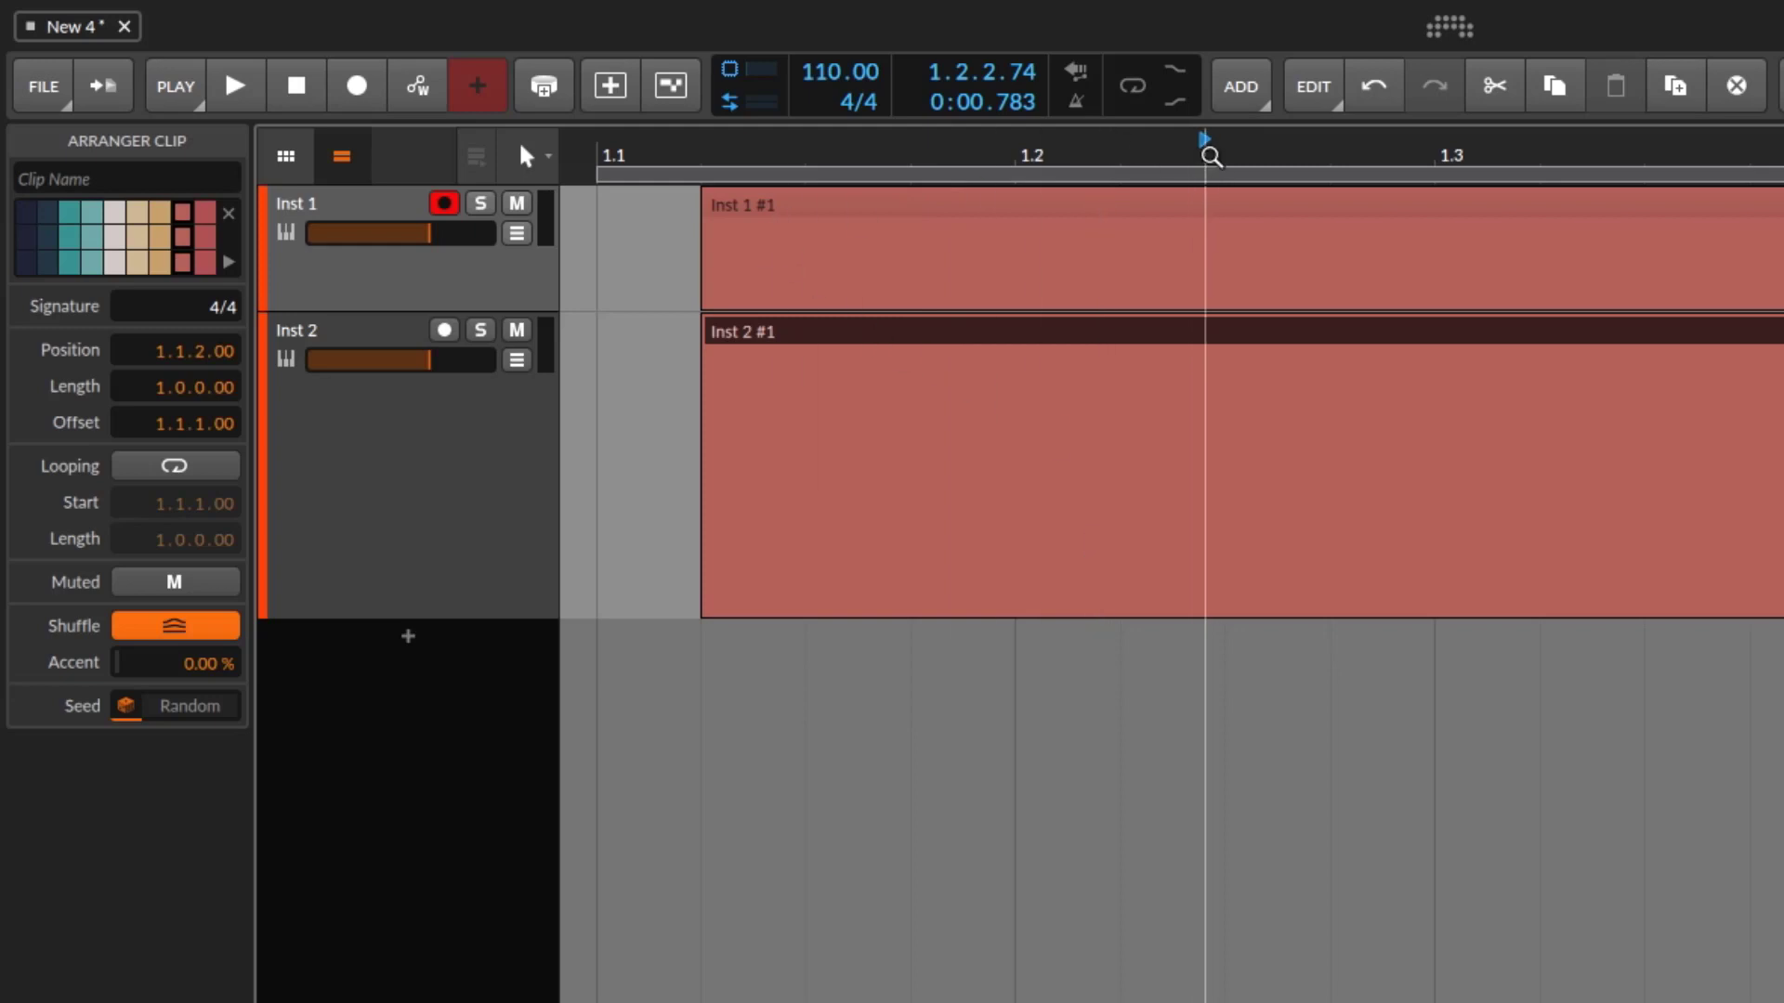
{"action": "left_click", "coordinate": [1259, 158]}
{"action": "mouse_move", "coordinate": [809, 330]}
{"action": "left_mouse_down"}
{"action": "mouse_move", "coordinate": [1485, 358]}
{"action": "mouse_move", "coordinate": [1401, 358]}
{"action": "mouse_move", "coordinate": [1401, 326]}
{"action": "mouse_move", "coordinate": [1357, 351]}
{"action": "mouse_move", "coordinate": [1315, 332]}
{"action": "mouse_move", "coordinate": [768, 333]}
{"action": "left_mouse_up"}
{"action": "left_click", "coordinate": [655, 142]}
{"action": "left_click_drag", "start_coordinate": [748, 337], "coordinate": [746, 337]}
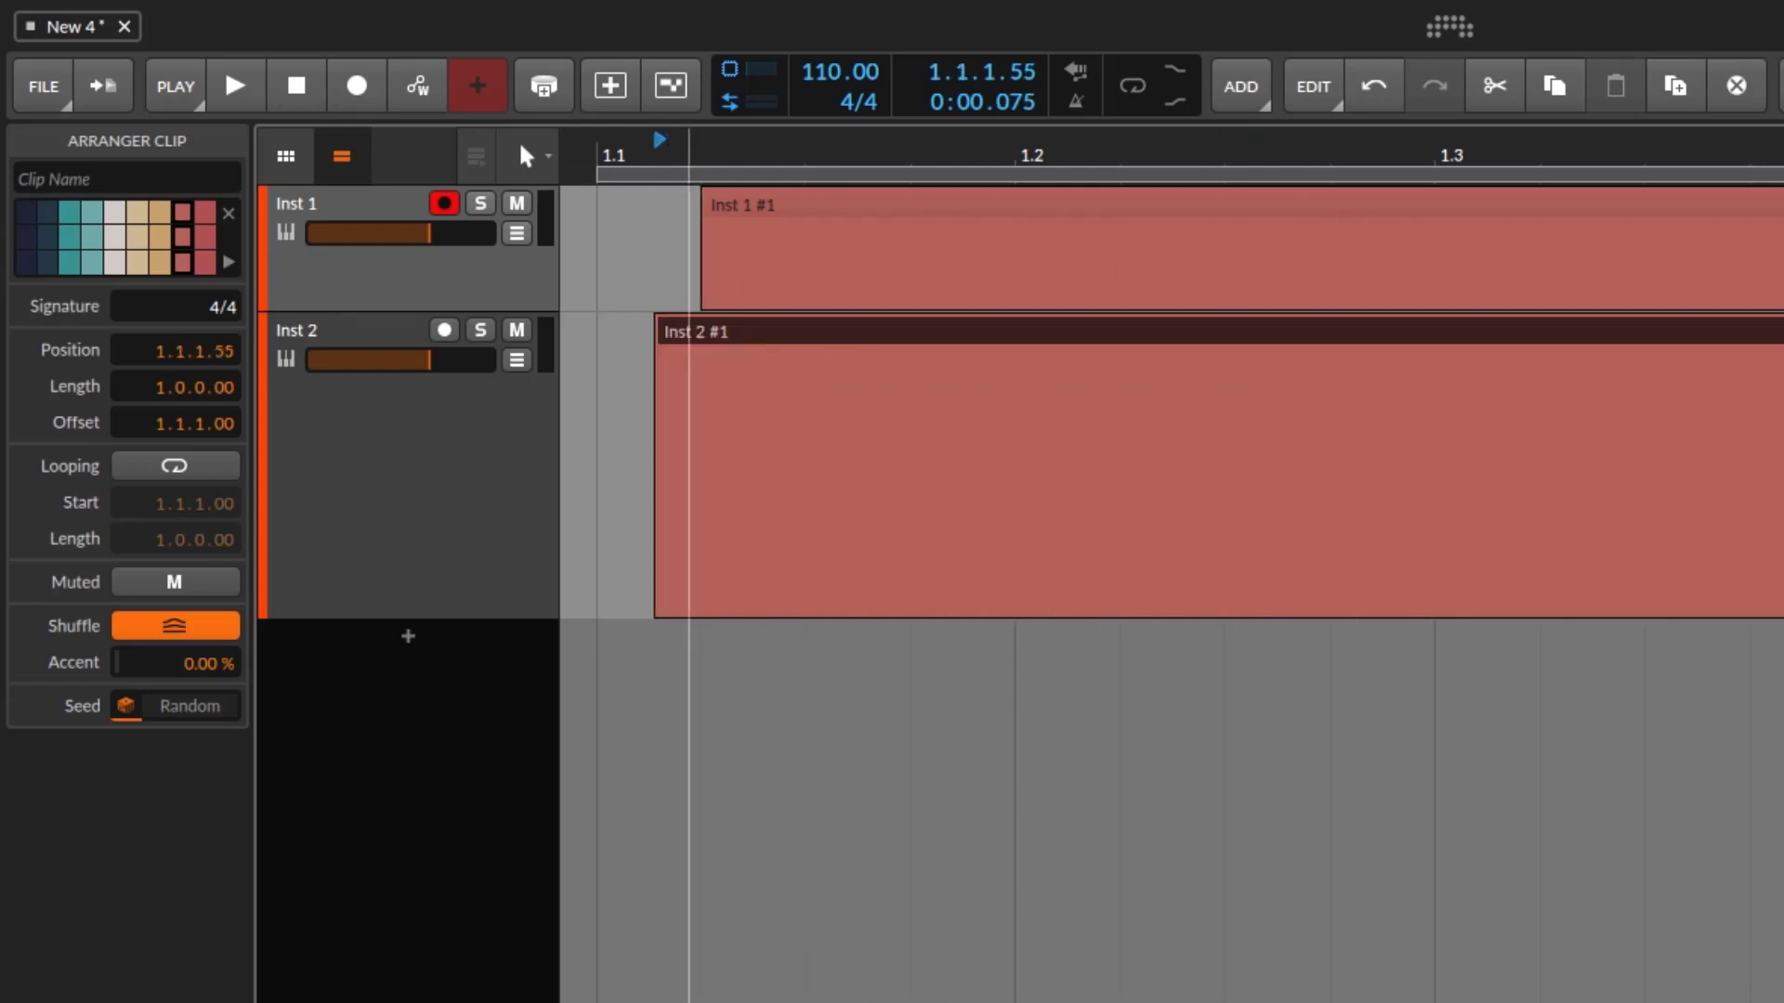
- Align the Inst 2 clip with the Inst 1 clip at 1.1.2.00, and shift both clips to 1.1.3.32, Inst 1 first
{"action": "left_click_drag", "start_coordinate": [689, 147], "coordinate": [779, 199]}
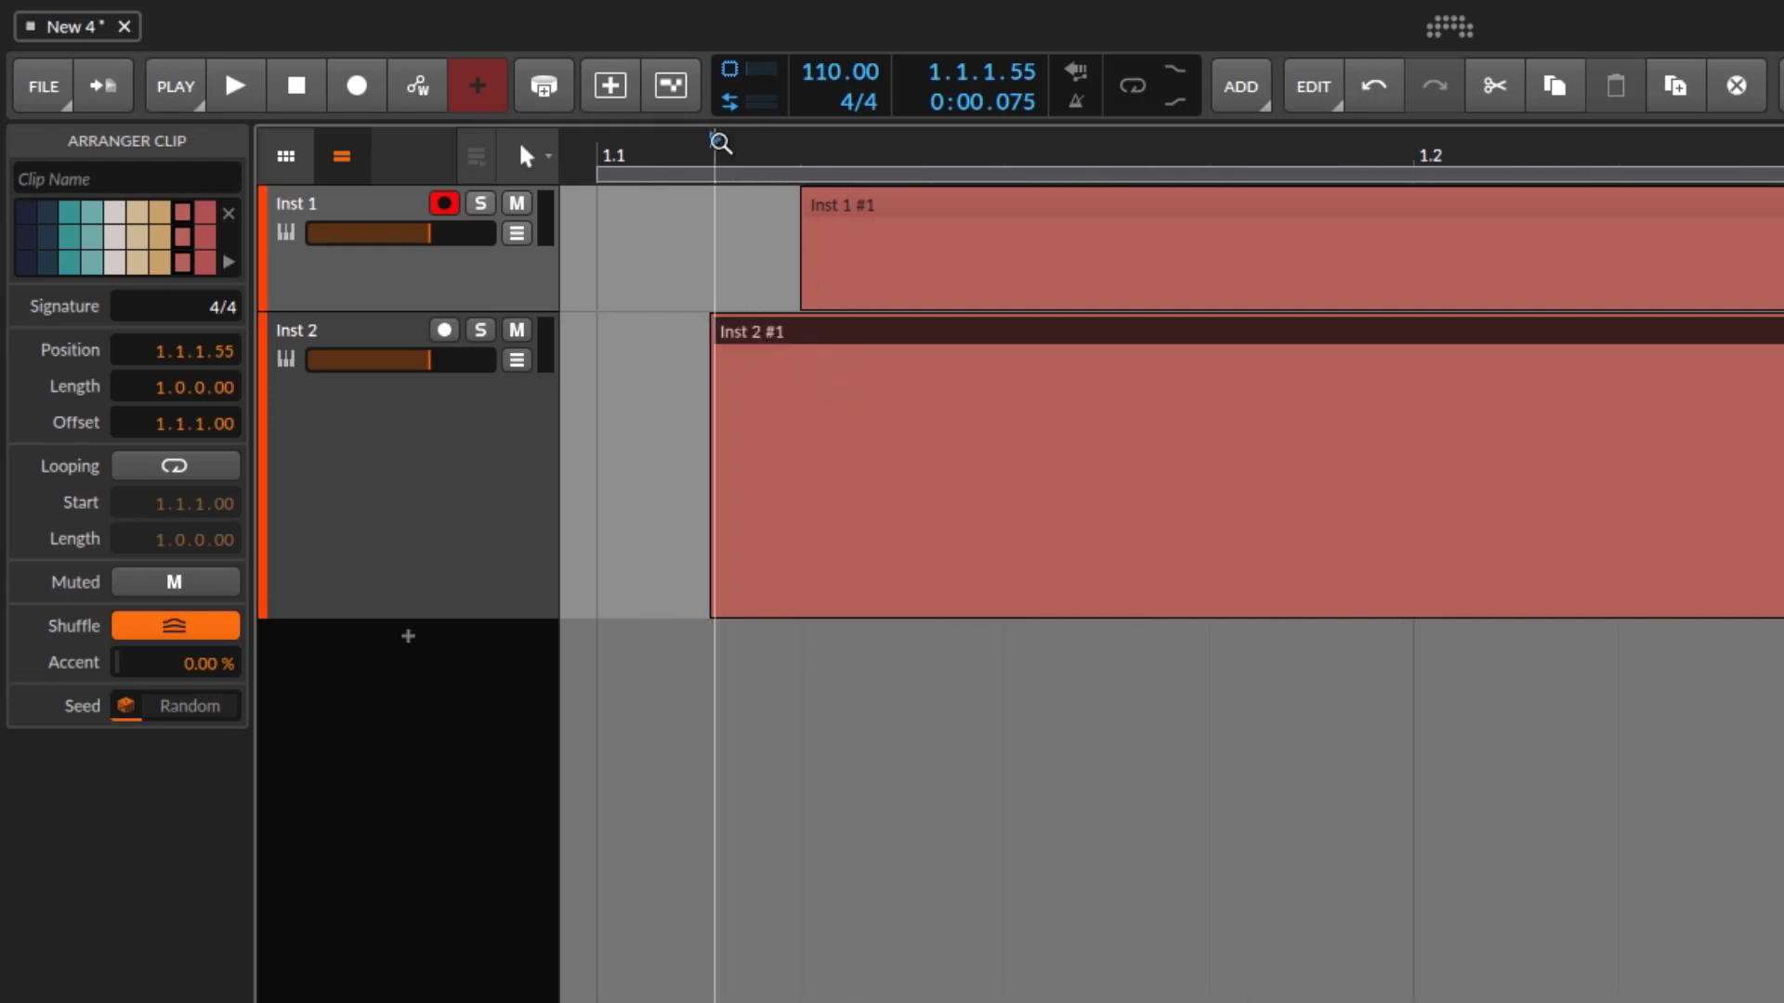
{"action": "left_click_drag", "start_coordinate": [868, 338], "coordinate": [956, 351]}
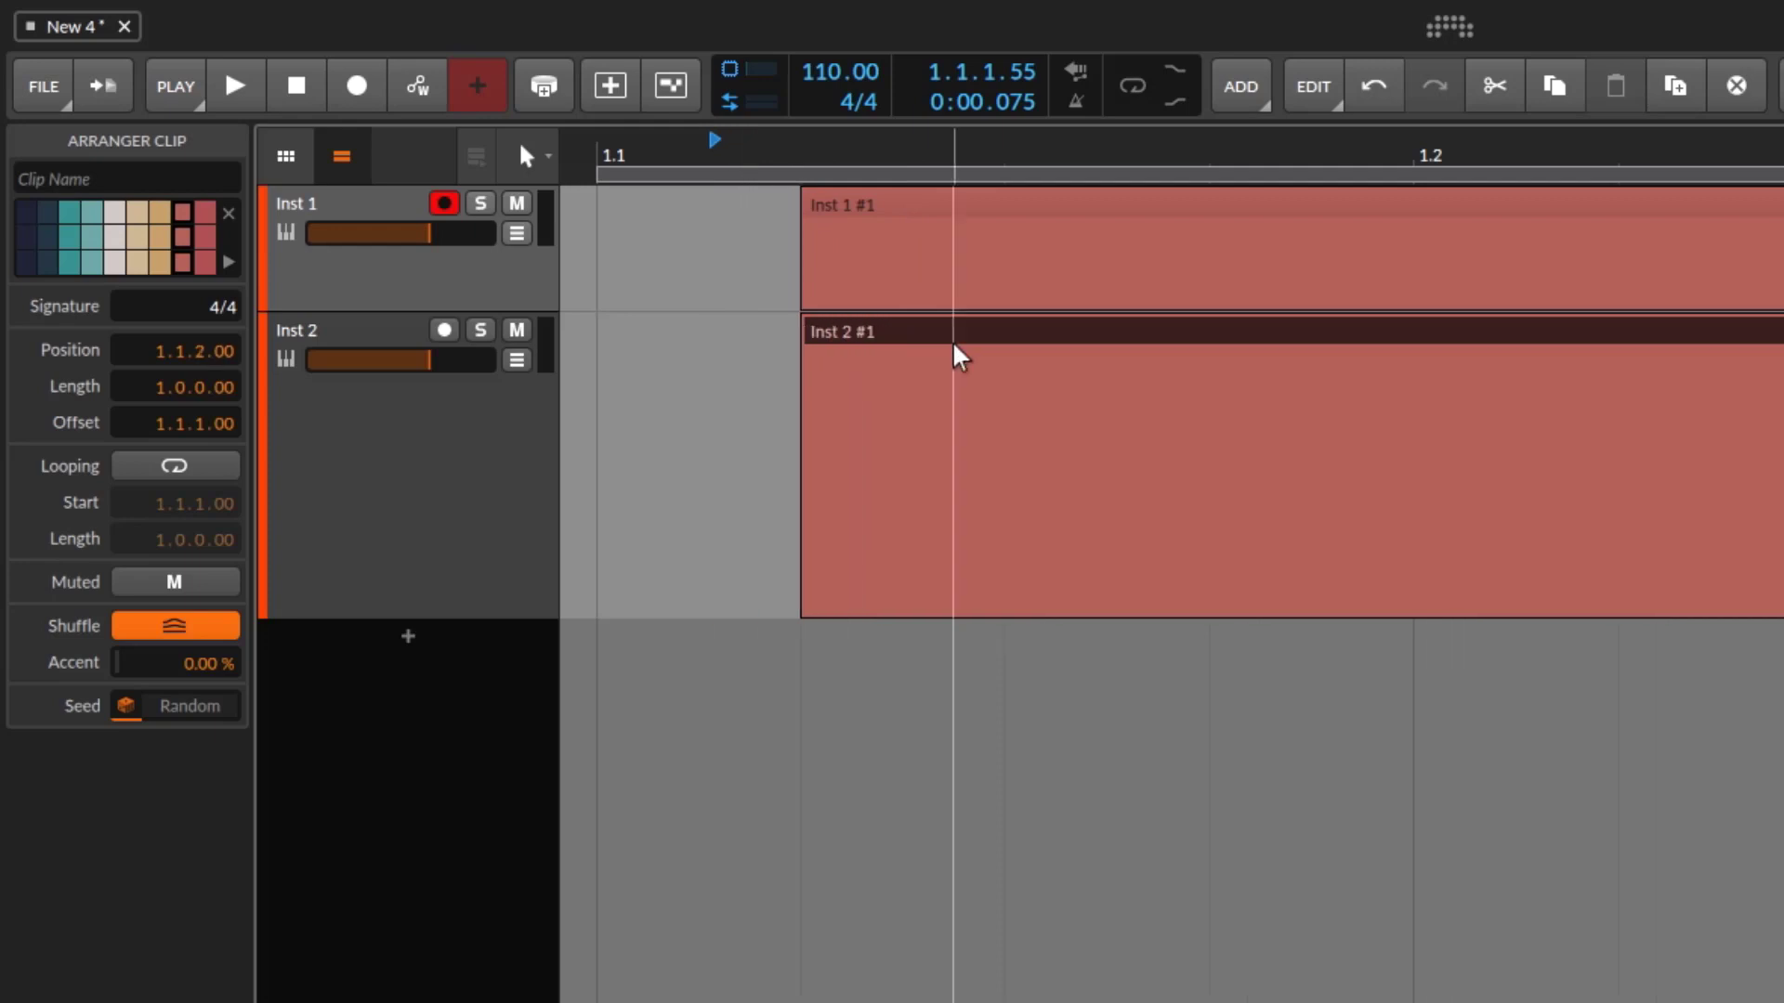
{"action": "left_click_drag", "start_coordinate": [909, 206], "coordinate": [1229, 228]}
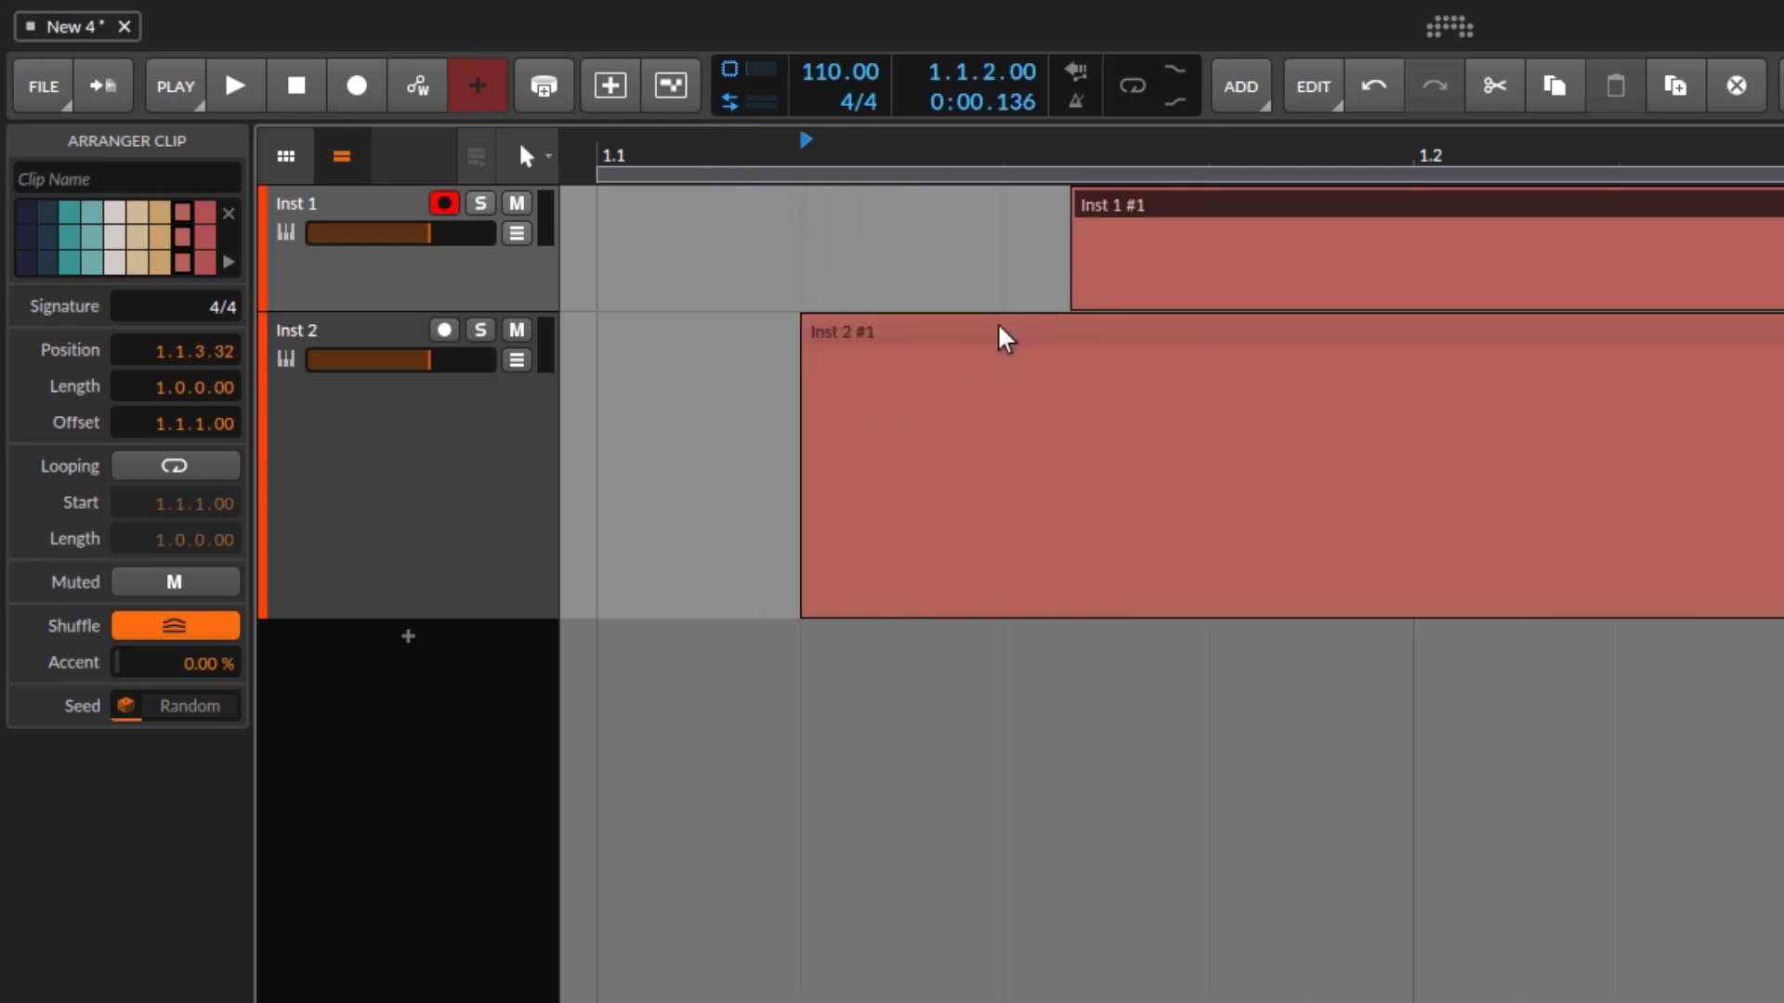
{"action": "left_click_drag", "start_coordinate": [999, 335], "coordinate": [1269, 370]}
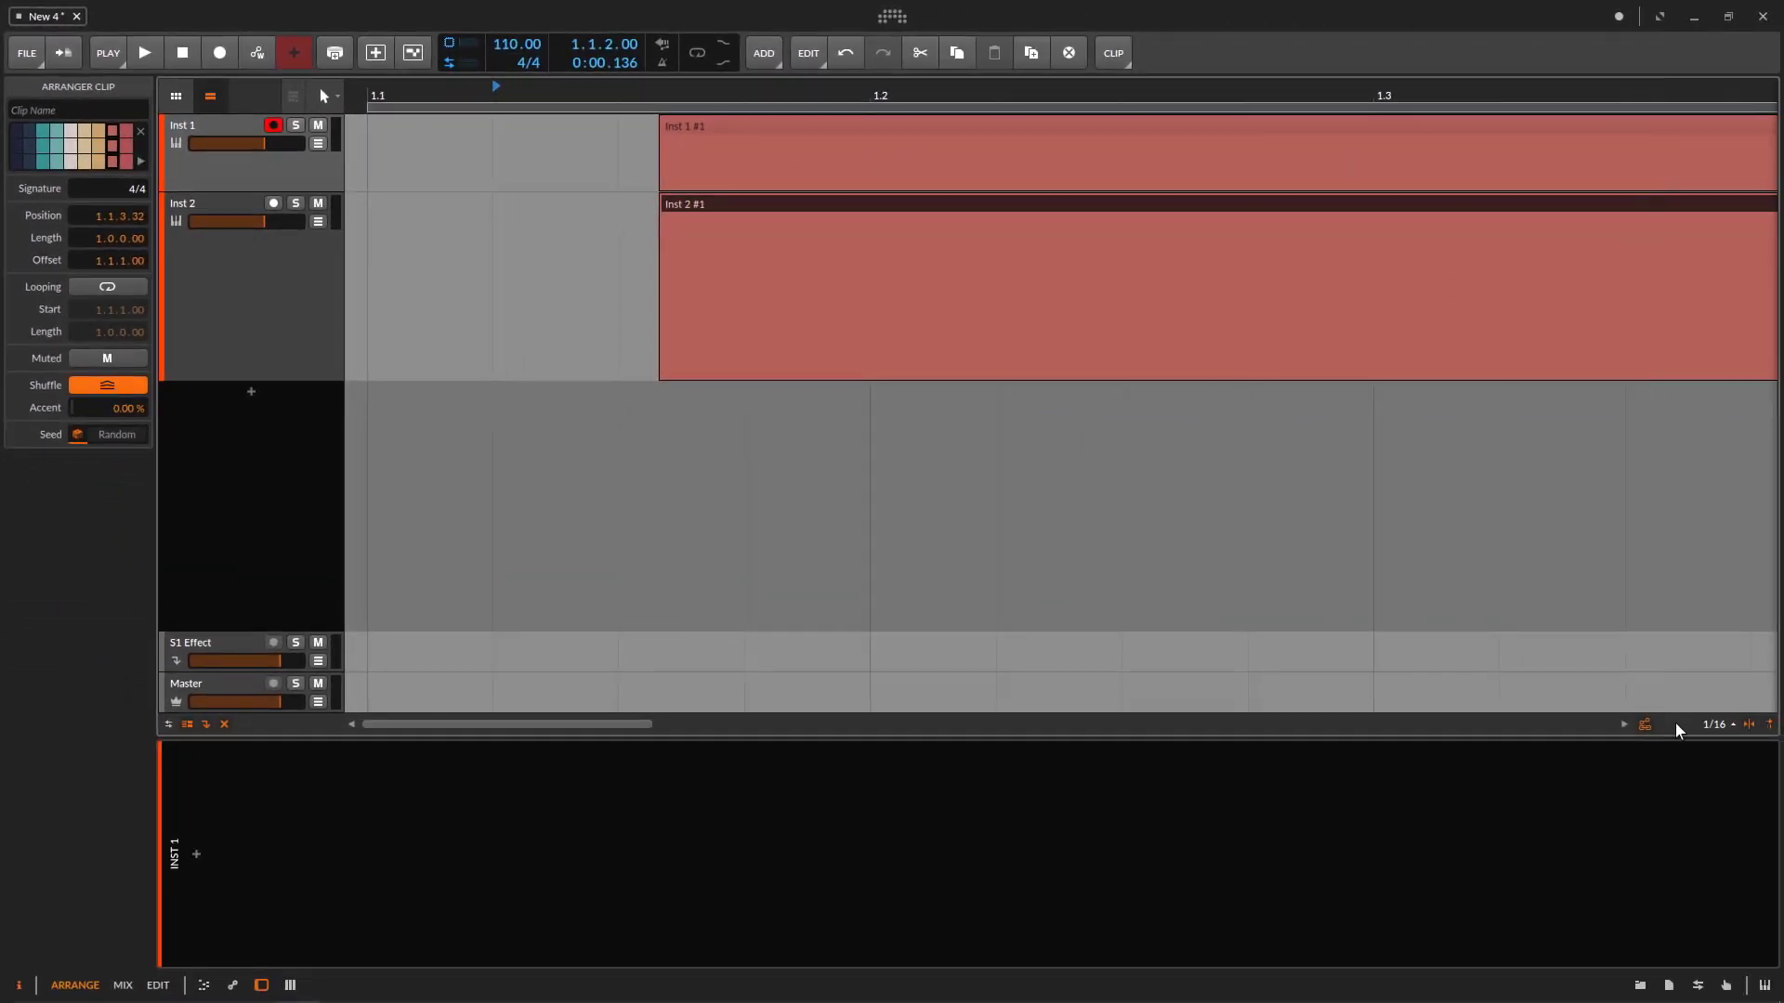
- Set snapping to Grid only and turn on the Adaptive grid
{"action": "left_click", "coordinate": [1712, 725]}
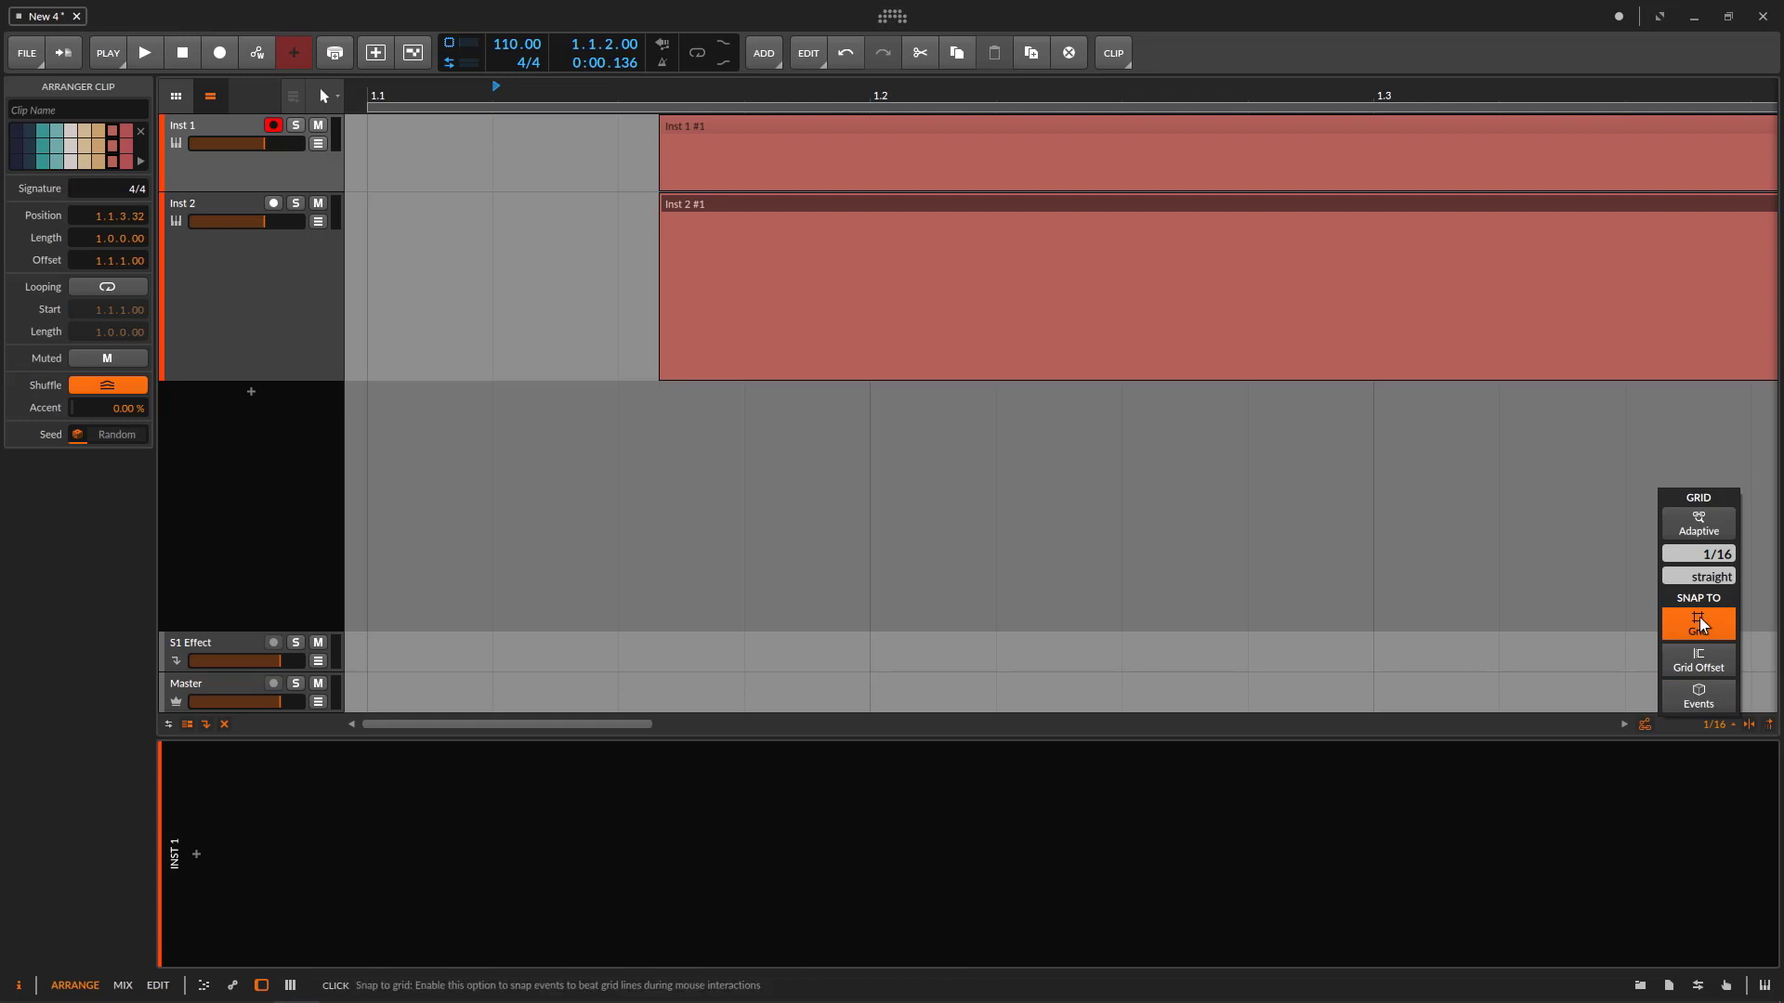
{"action": "left_click", "coordinate": [1701, 530]}
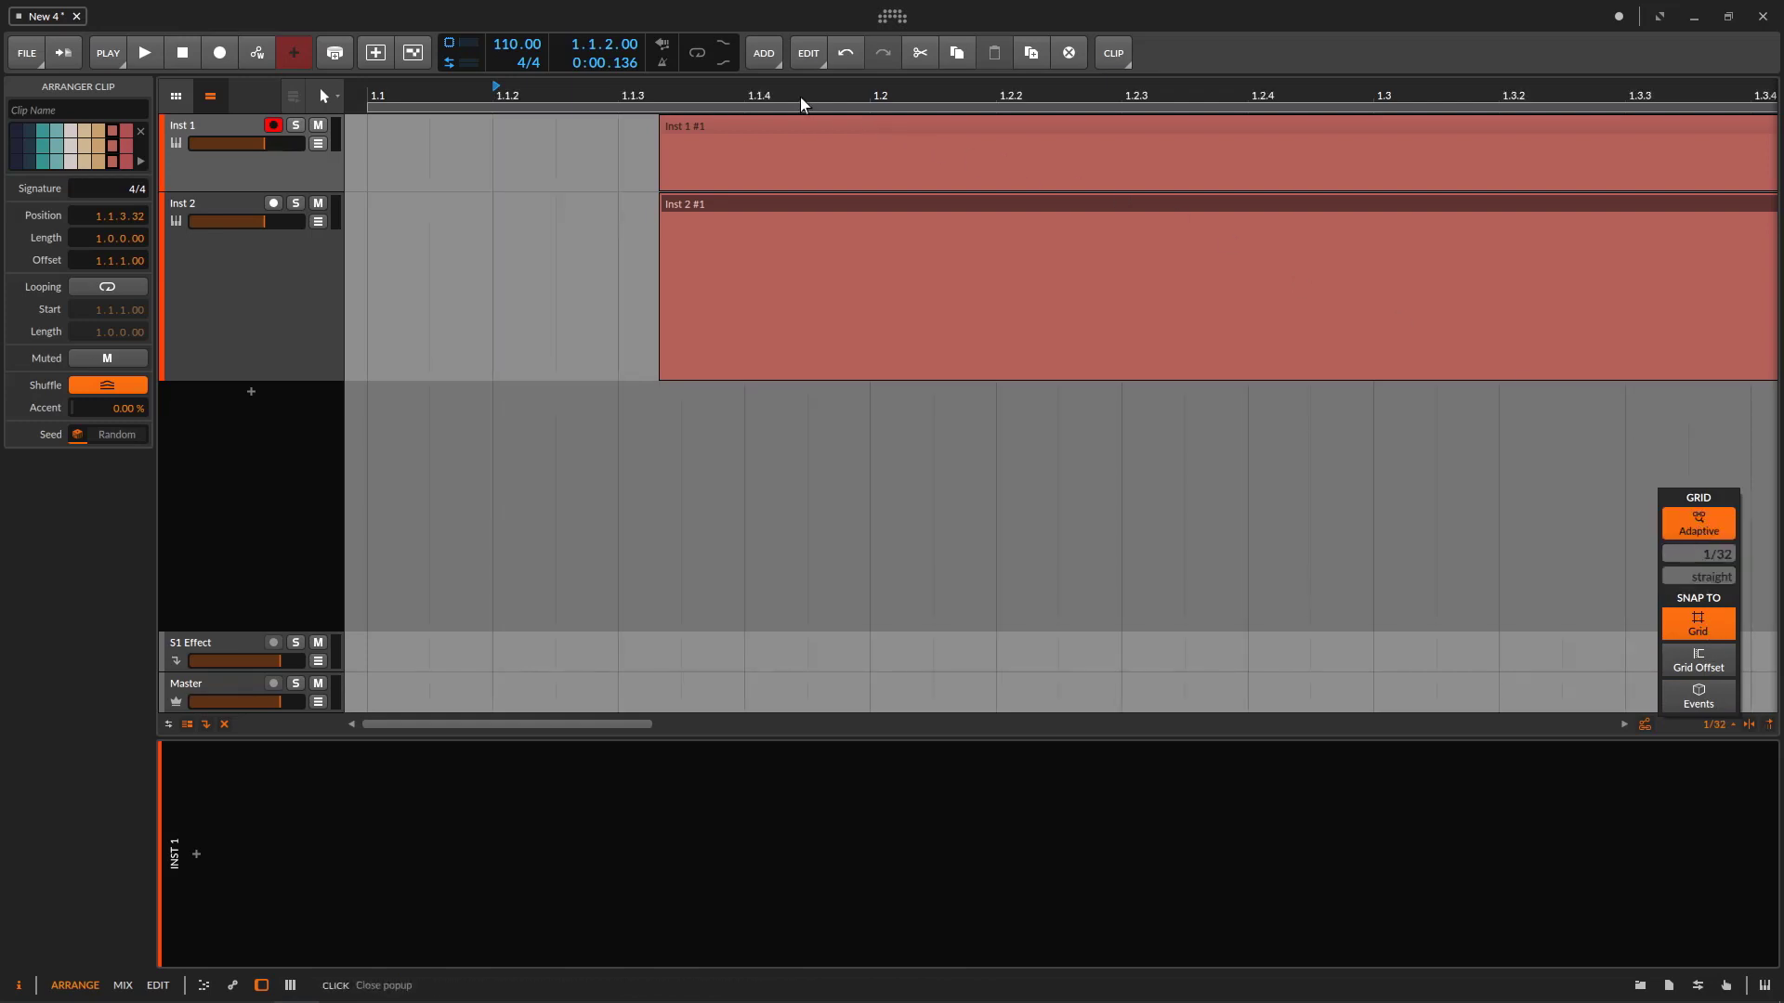
{"action": "left_click", "coordinate": [774, 201]}
{"action": "left_click_drag", "start_coordinate": [712, 96], "coordinate": [712, 311]}
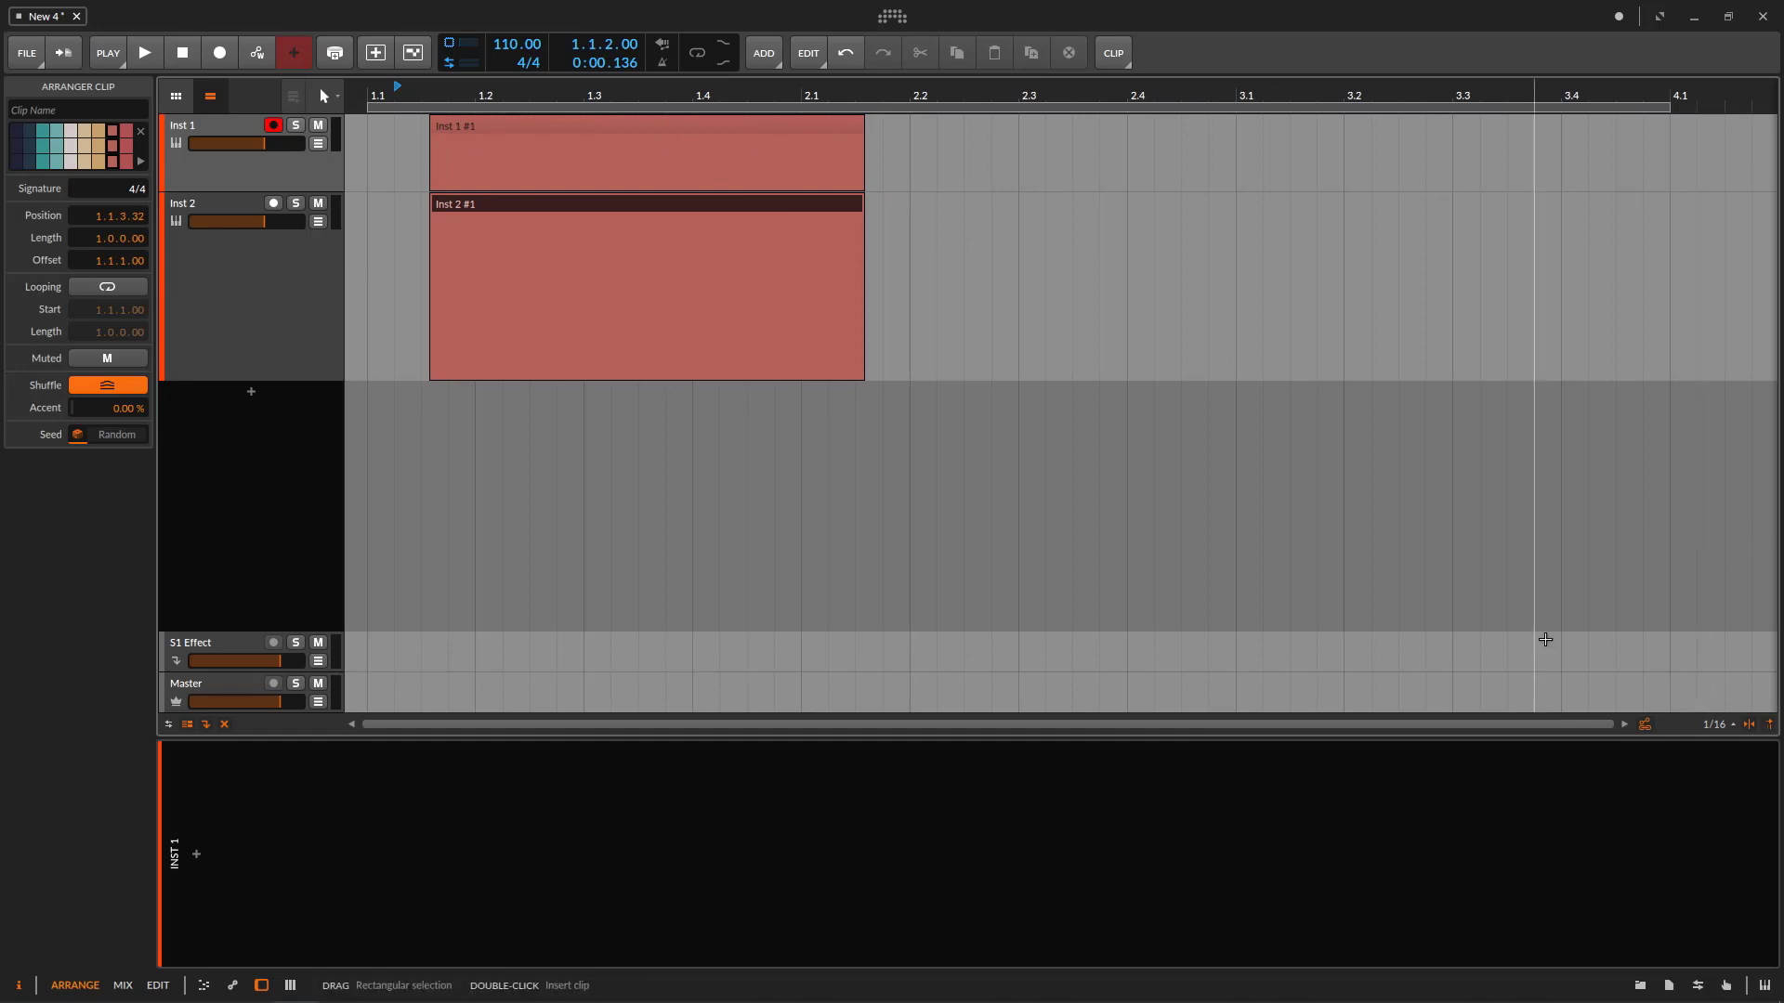
- Toggle Grid Offset snapping on and off again, and disable snapping altogether
{"action": "left_click", "coordinate": [1714, 724]}
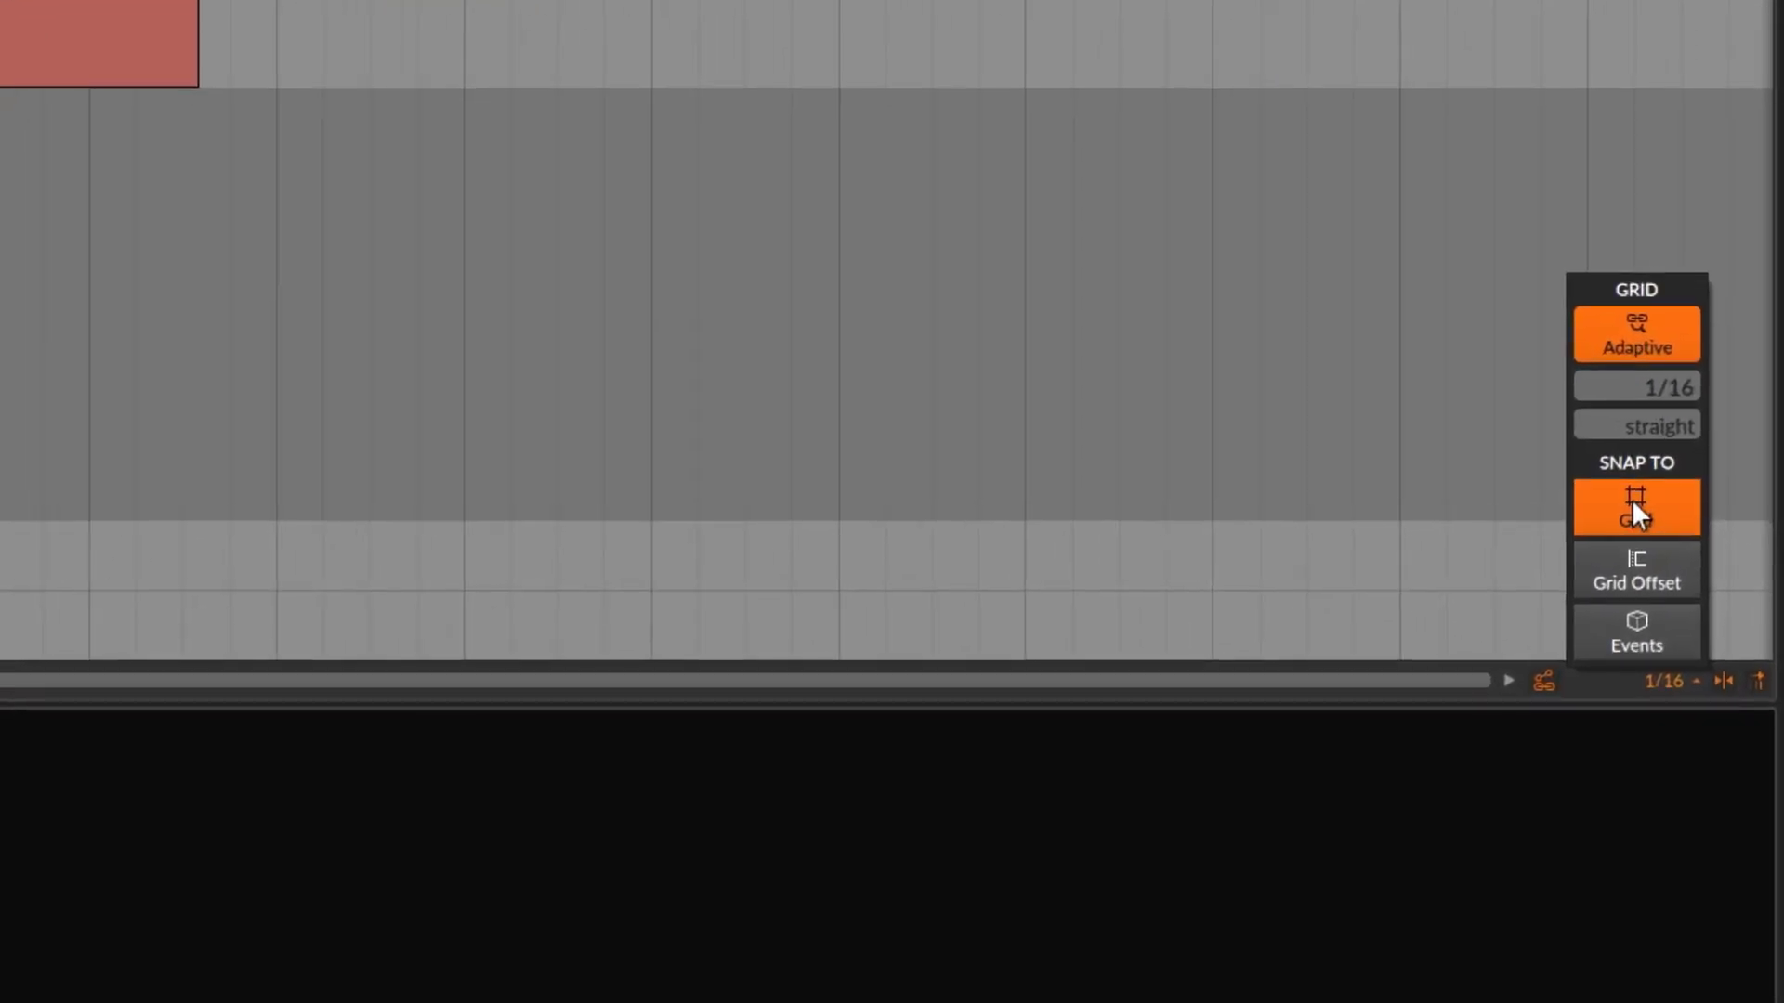
{"action": "left_click", "coordinate": [1632, 571]}
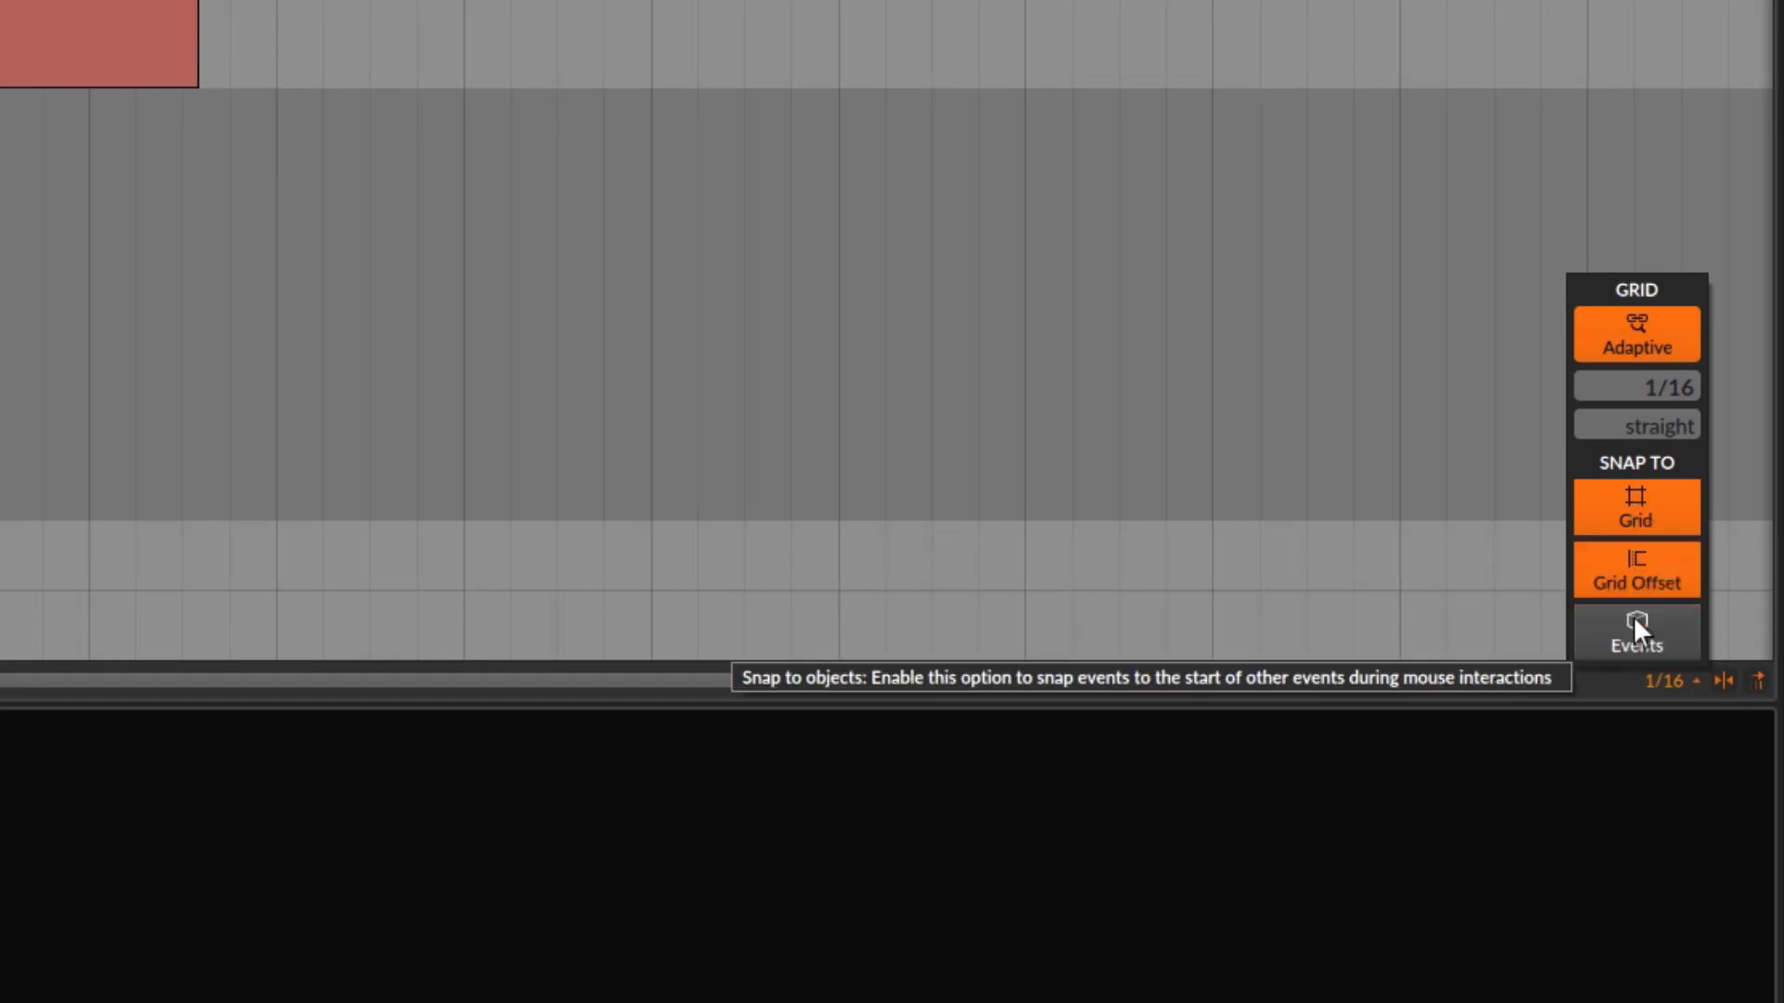
{"action": "left_click", "coordinate": [1641, 569]}
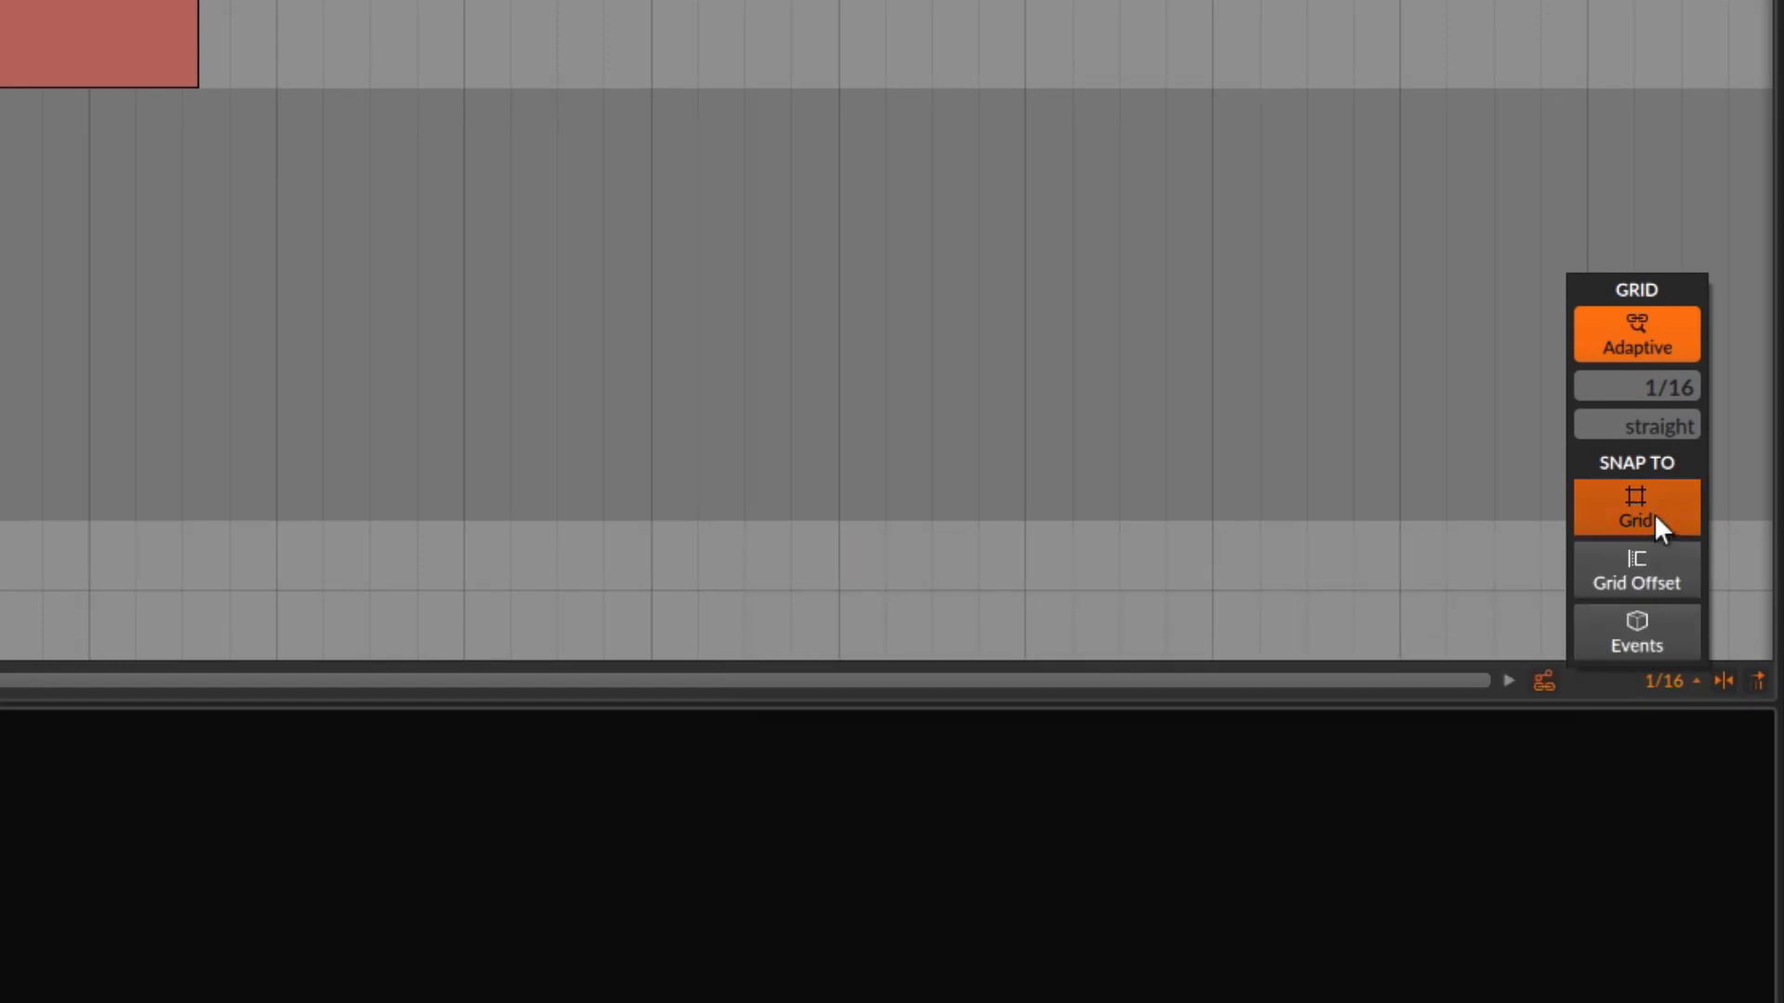
{"action": "left_click", "coordinate": [1723, 677]}
{"action": "left_click", "coordinate": [1680, 687]}
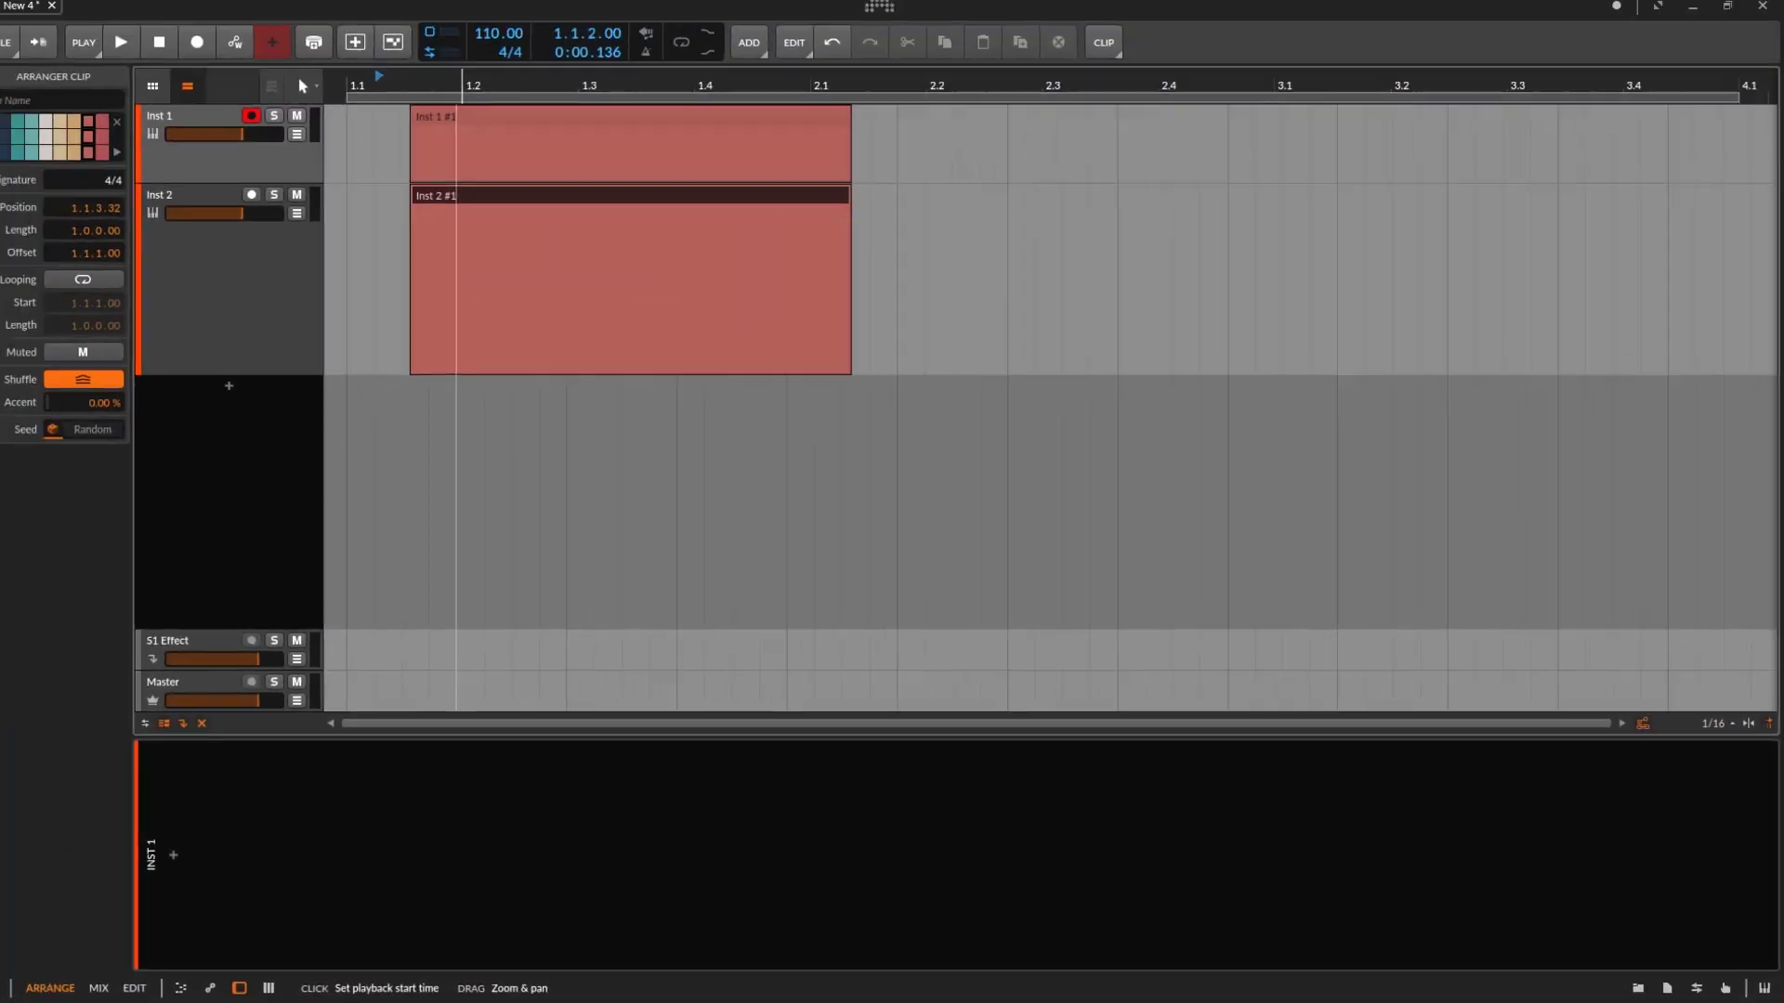
- With snapping disabled, move the Inst 2 clip freely to position 1.1.2.82 and on to 1.1.2.55
{"action": "left_click_drag", "start_coordinate": [458, 88], "coordinate": [737, 186]}
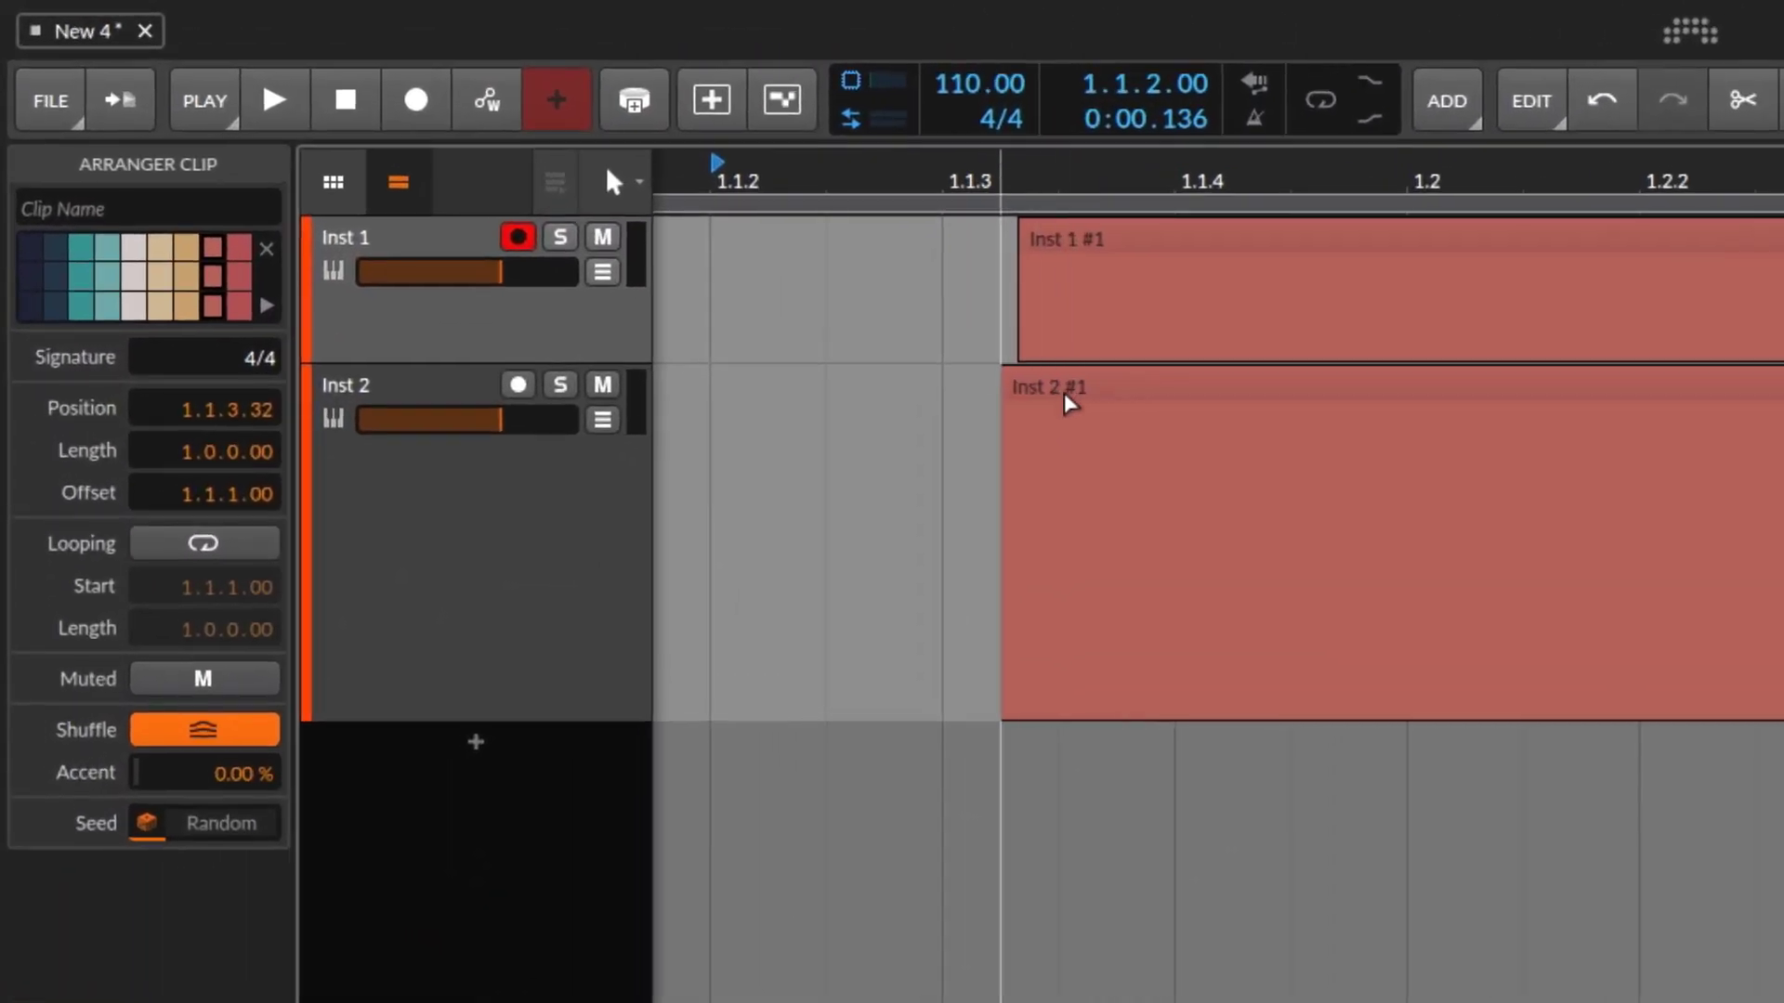
{"action": "left_click_drag", "start_coordinate": [688, 258], "coordinate": [622, 273]}
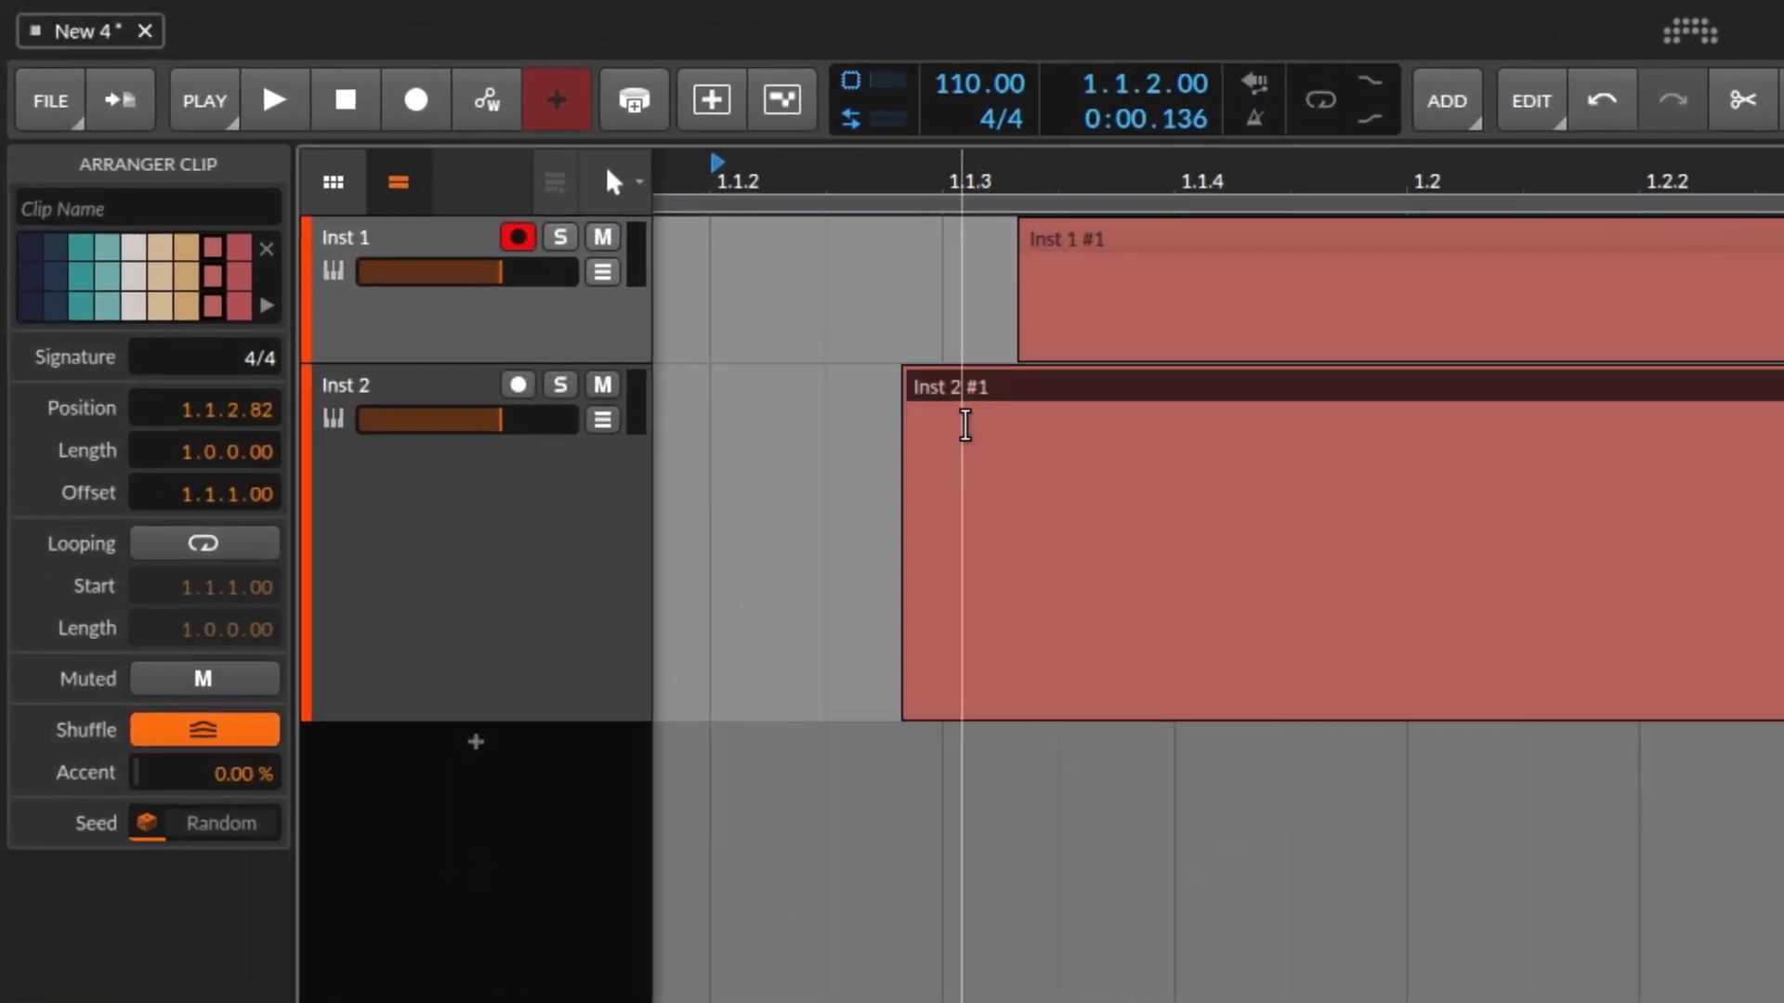
{"action": "left_click_drag", "start_coordinate": [976, 394], "coordinate": [915, 406]}
- Make fine free adjustments to the Inst 2 clip, placing its start at position 1.1.2.50
{"action": "left_click_drag", "start_coordinate": [904, 168], "coordinate": [1412, 288]}
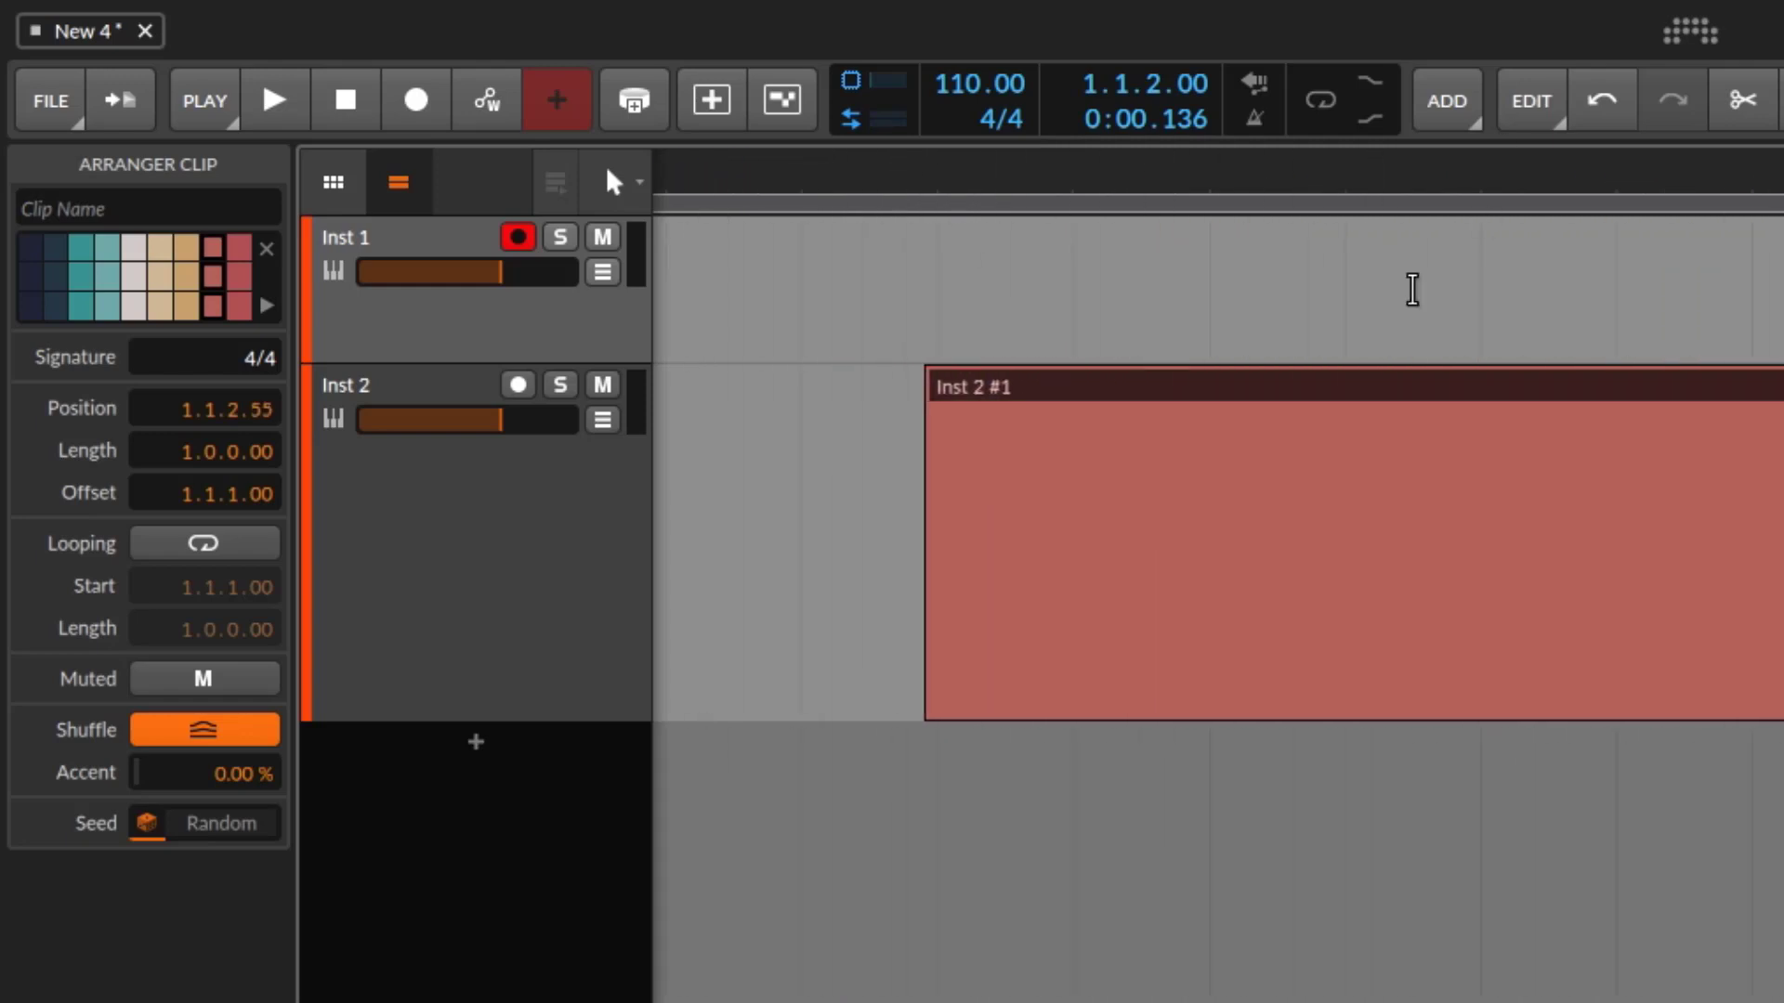
{"action": "left_click_drag", "start_coordinate": [1064, 400], "coordinate": [930, 388]}
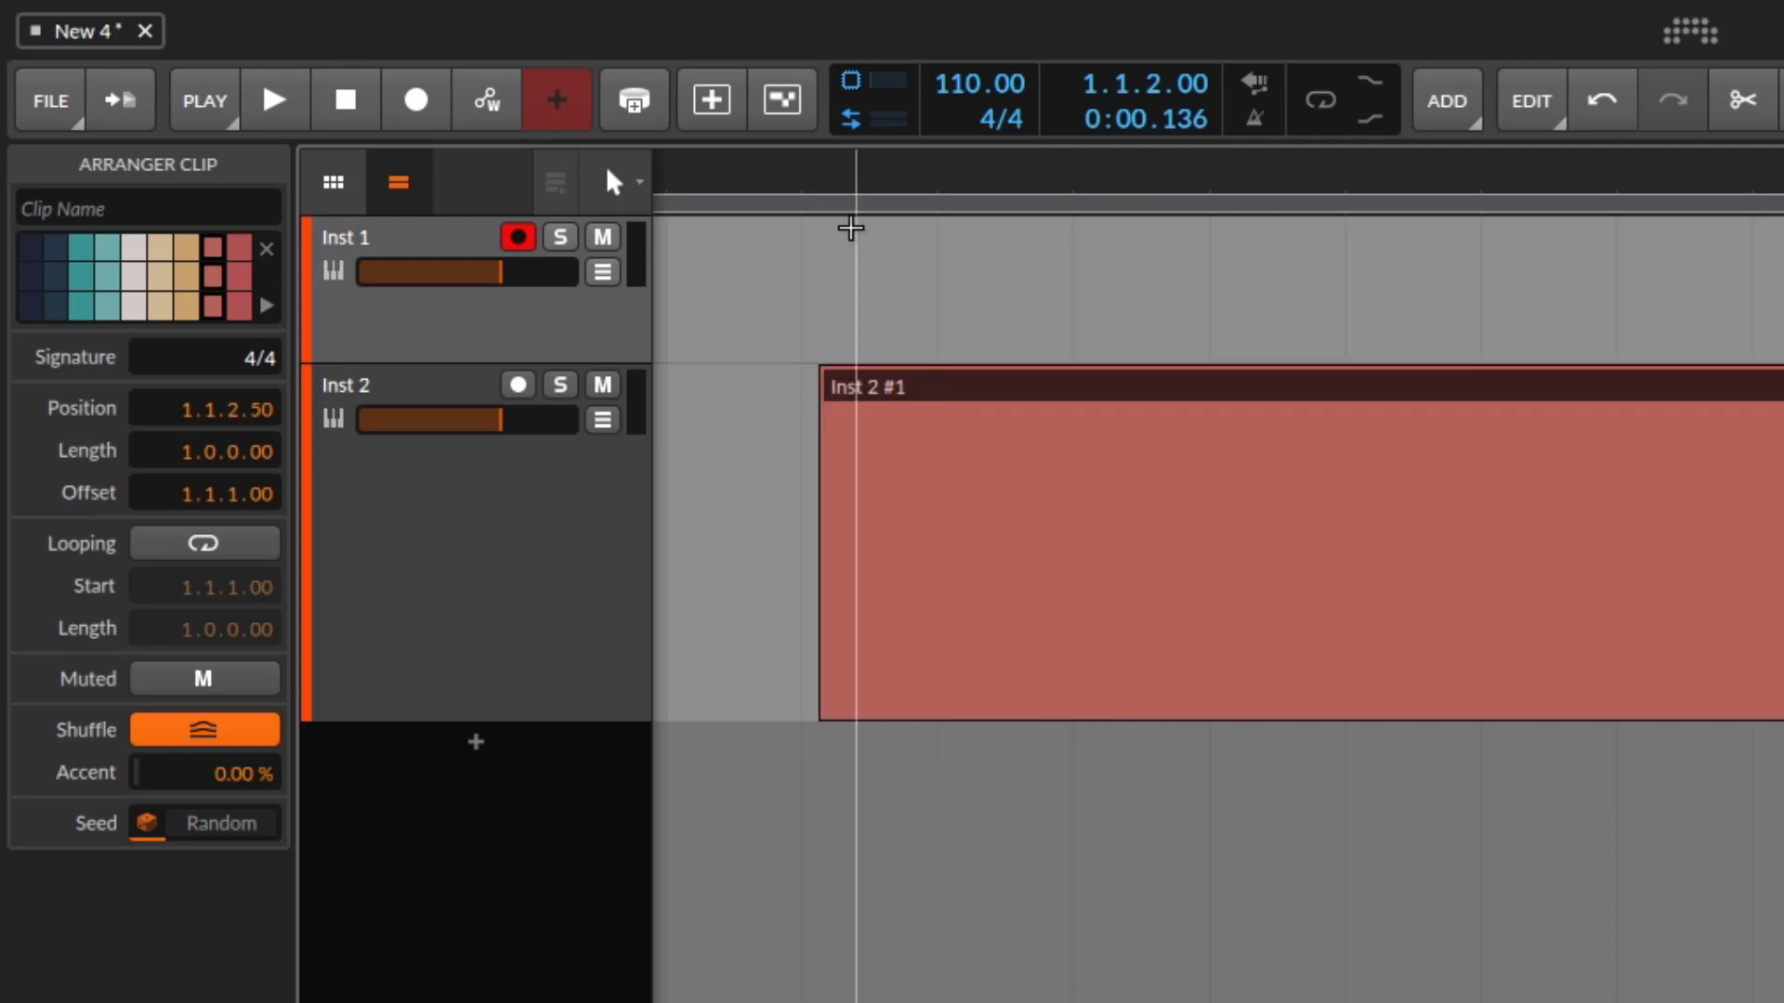
{"action": "left_click_drag", "start_coordinate": [817, 167], "coordinate": [1261, 158]}
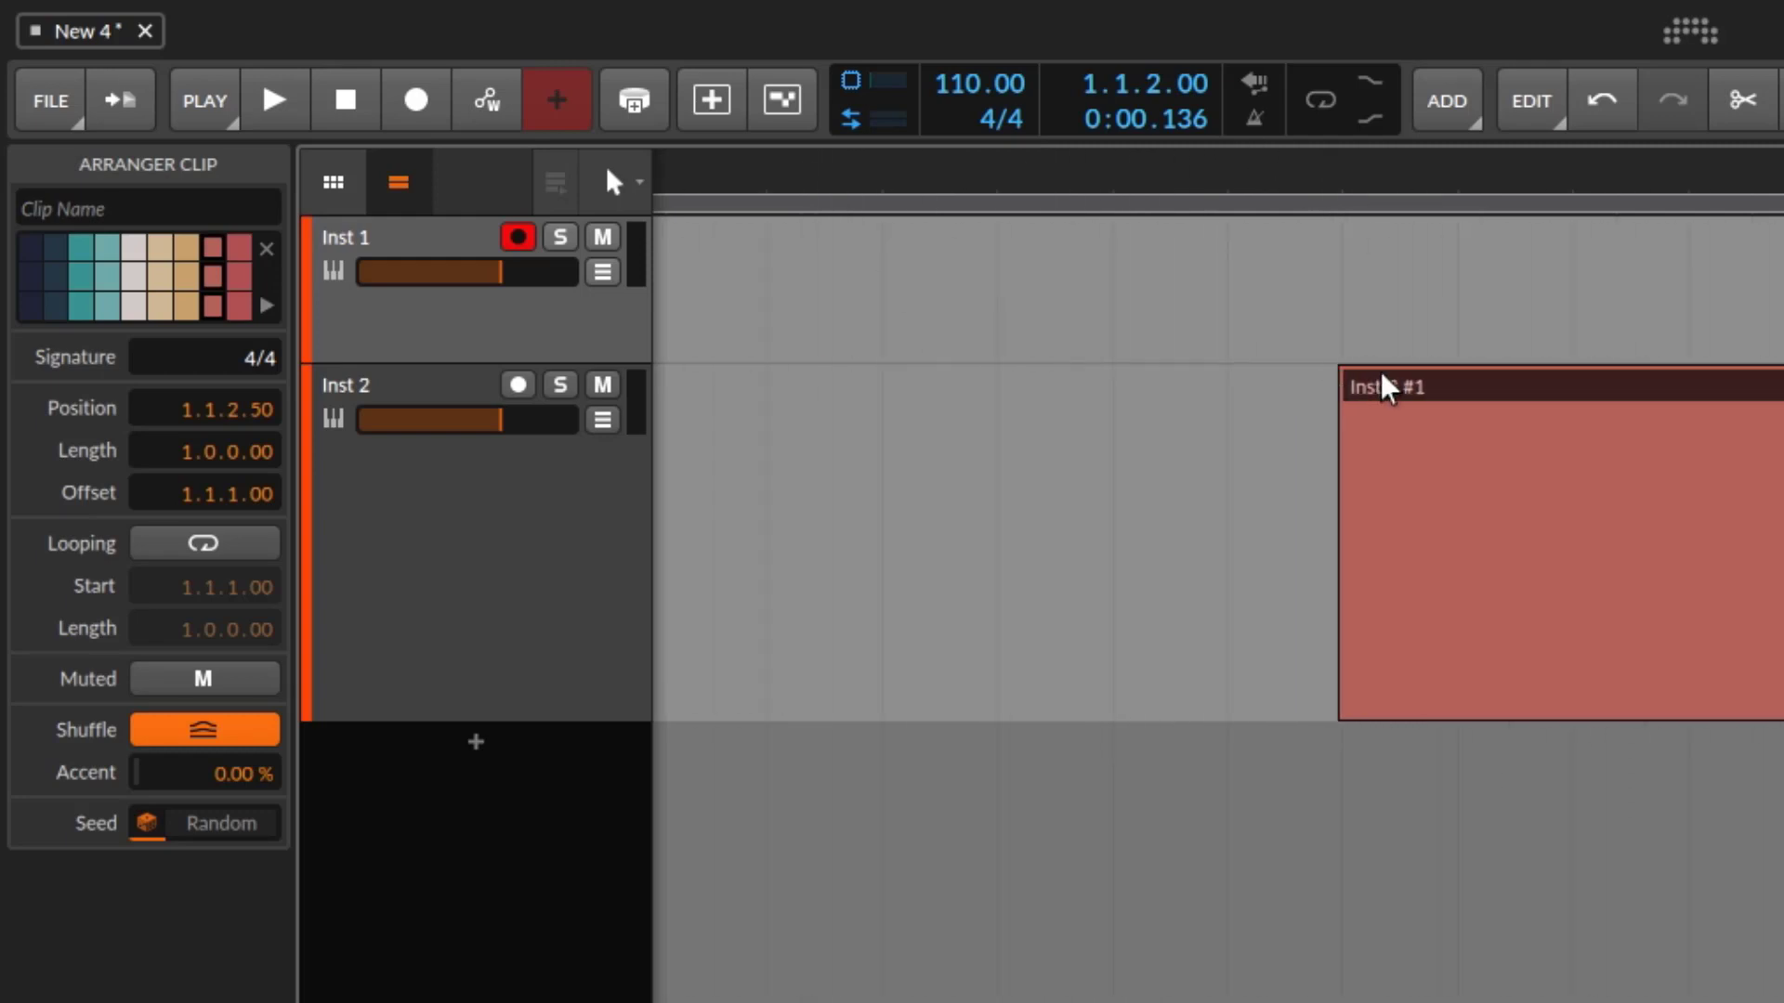
{"action": "left_click_drag", "start_coordinate": [1385, 386], "coordinate": [1163, 435]}
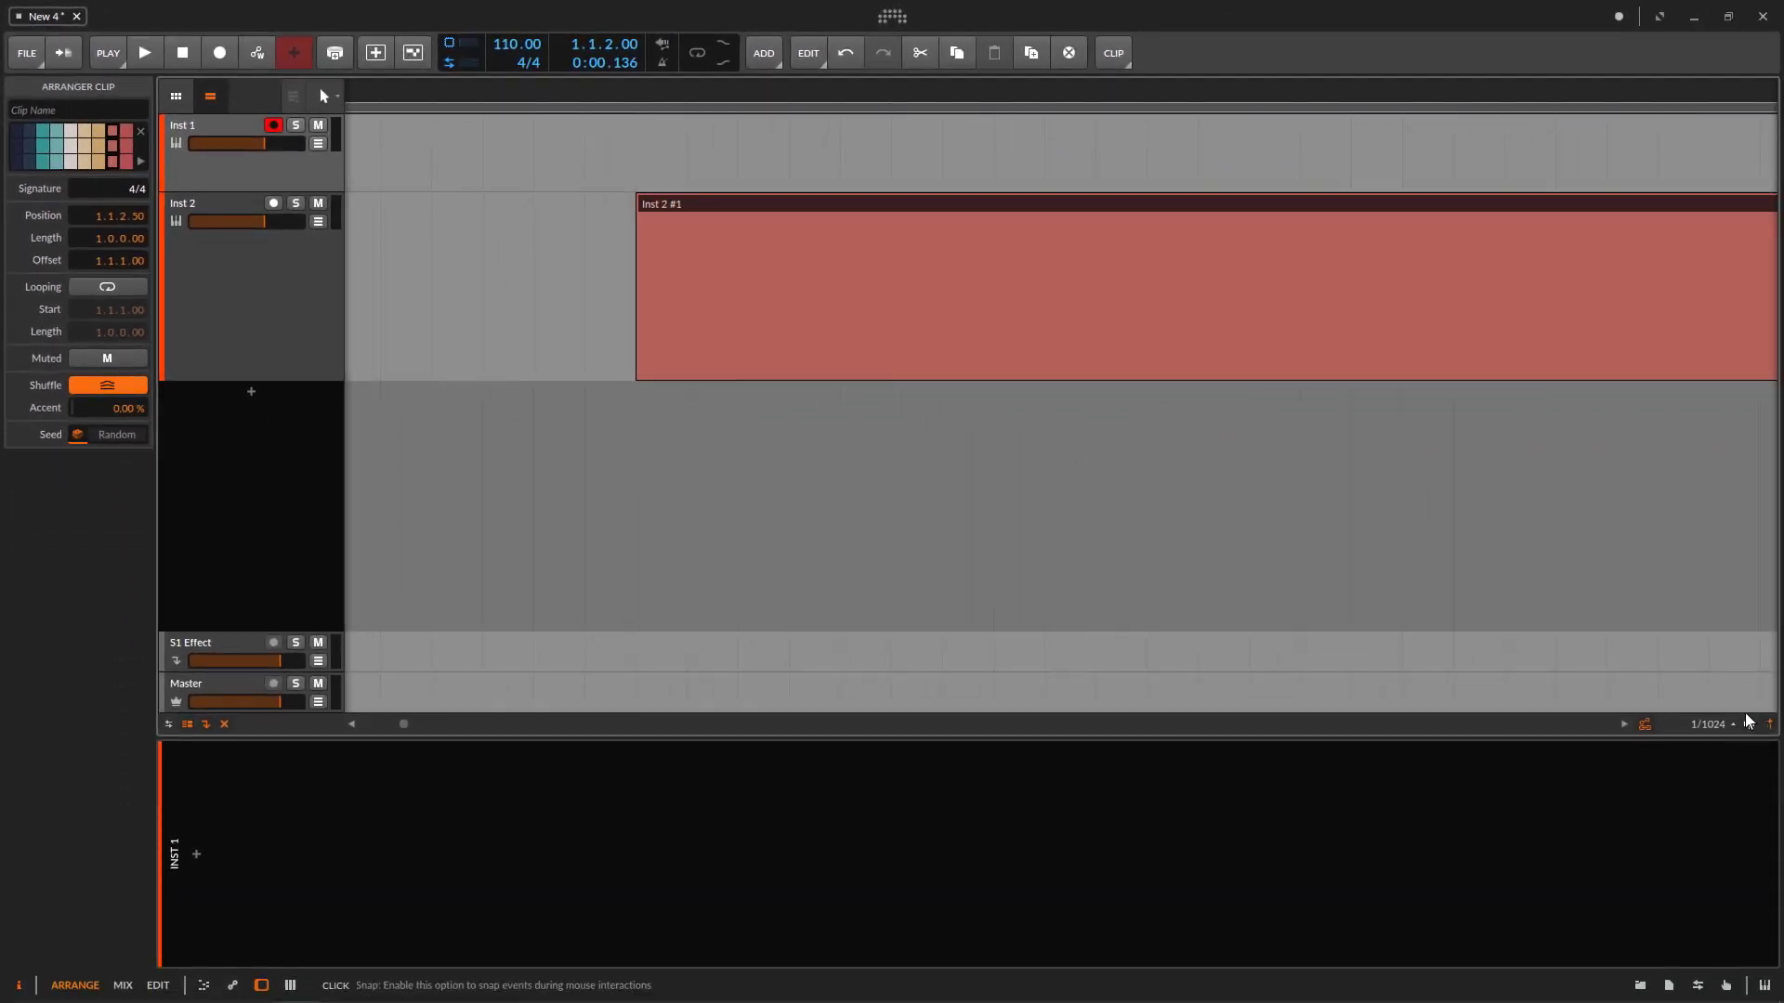
- Enable snapping again and move the Inst 2 clip slightly earlier along the adaptive grid
{"action": "left_click", "coordinate": [1748, 721]}
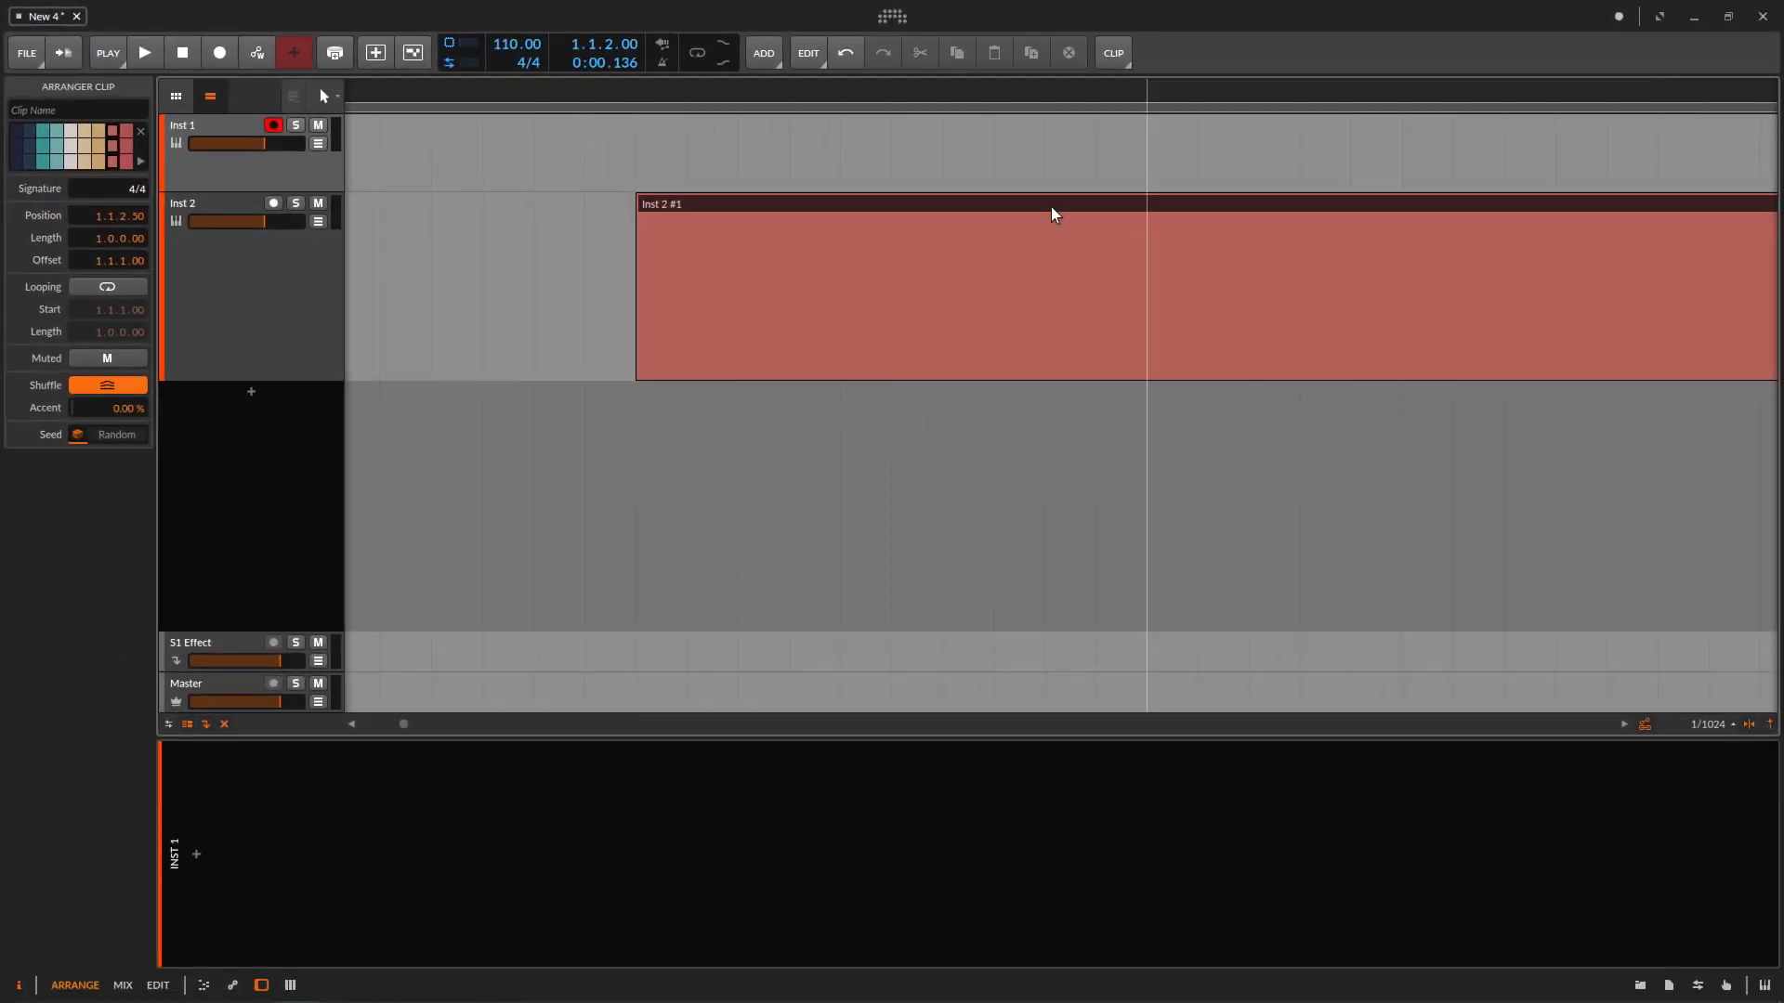
{"action": "left_click_drag", "start_coordinate": [687, 94], "coordinate": [682, 139]}
{"action": "left_click_drag", "start_coordinate": [729, 214], "coordinate": [648, 215]}
- Extend the end of the Inst 1 clip to bar 16, making it 15 bars long from position 1.1.1.00
{"action": "scroll", "coordinate": [650, 223], "scroll_direction": "down", "scroll_amount": 4}
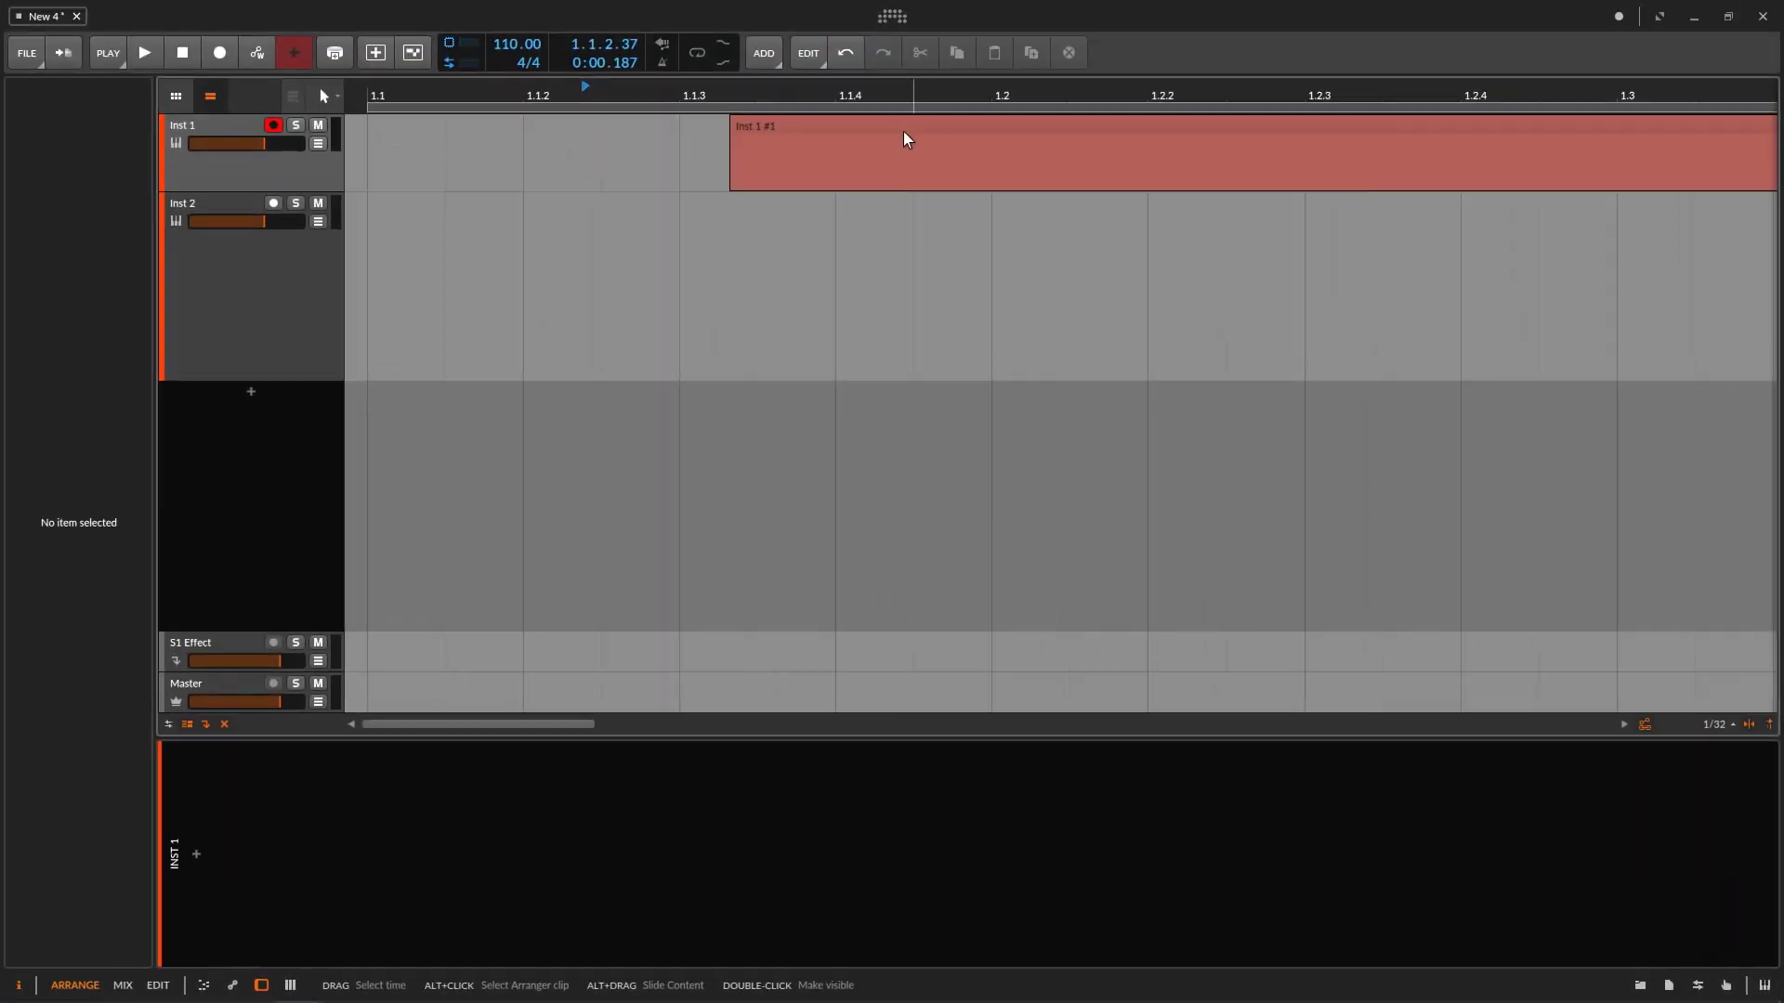
{"action": "left_click_drag", "start_coordinate": [797, 131], "coordinate": [1667, 130]}
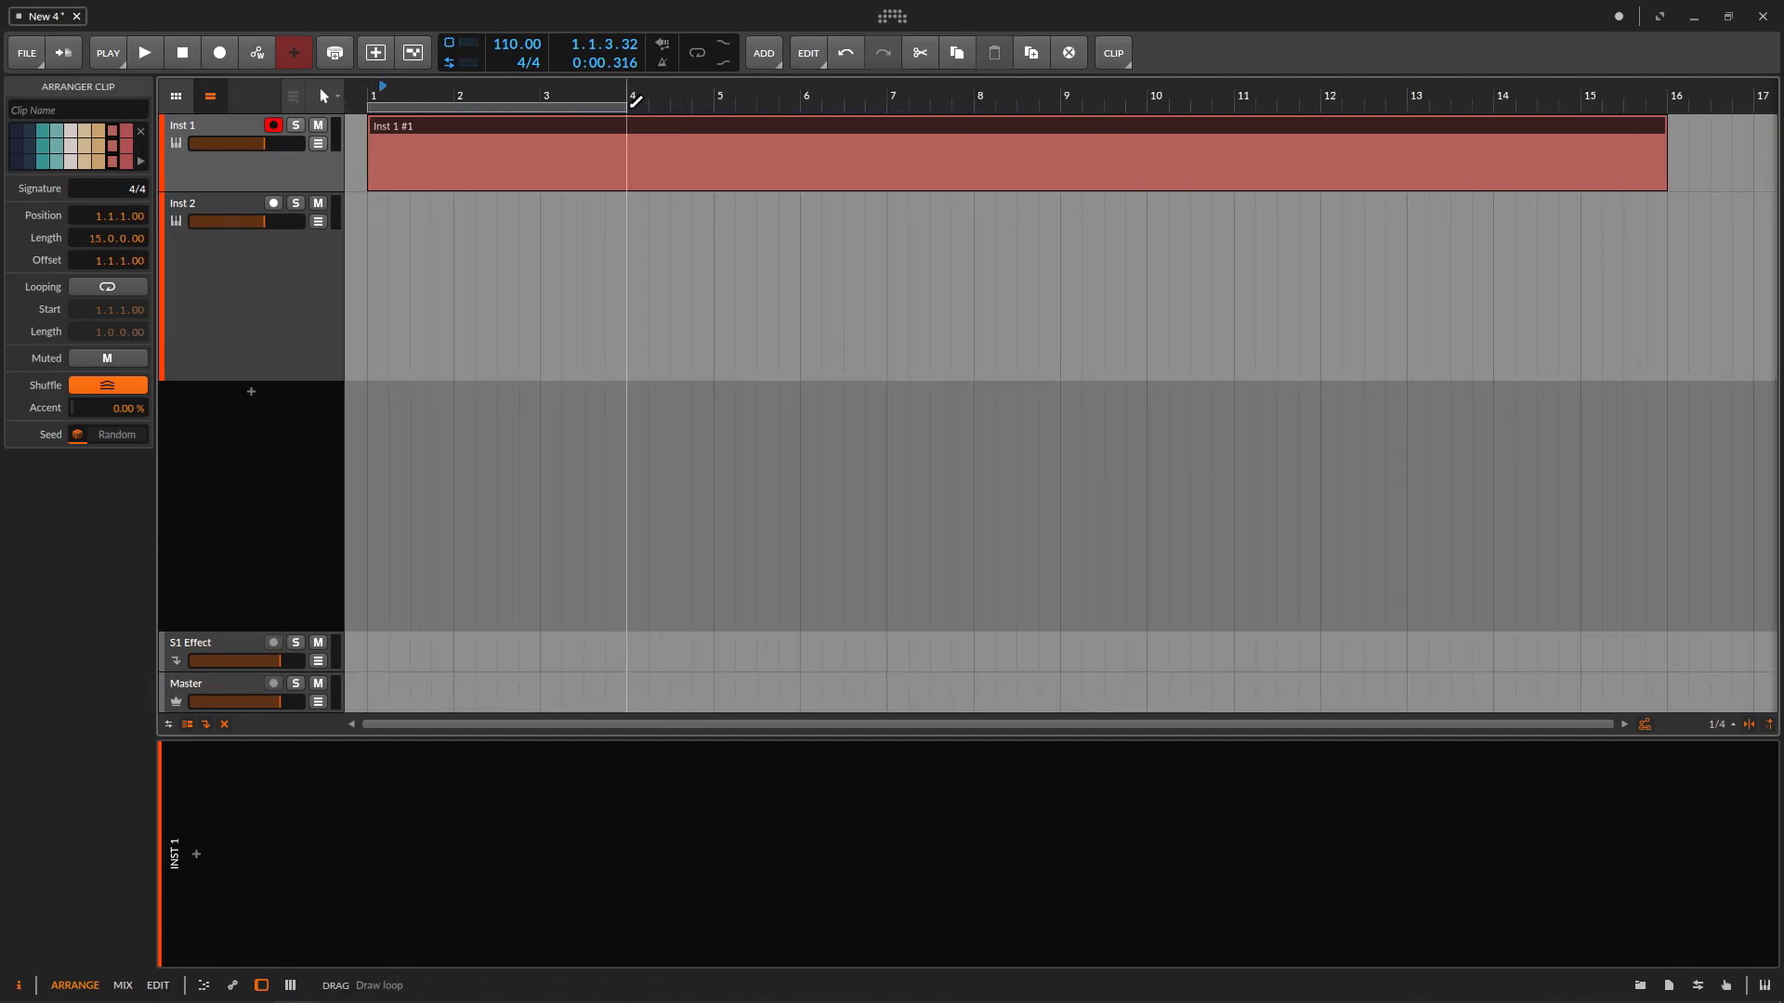
- Extend the loop region to bar 16, making it 15 bars long, and increase the Inst 1 track's height
{"action": "left_click_drag", "start_coordinate": [626, 108], "coordinate": [1668, 113]}
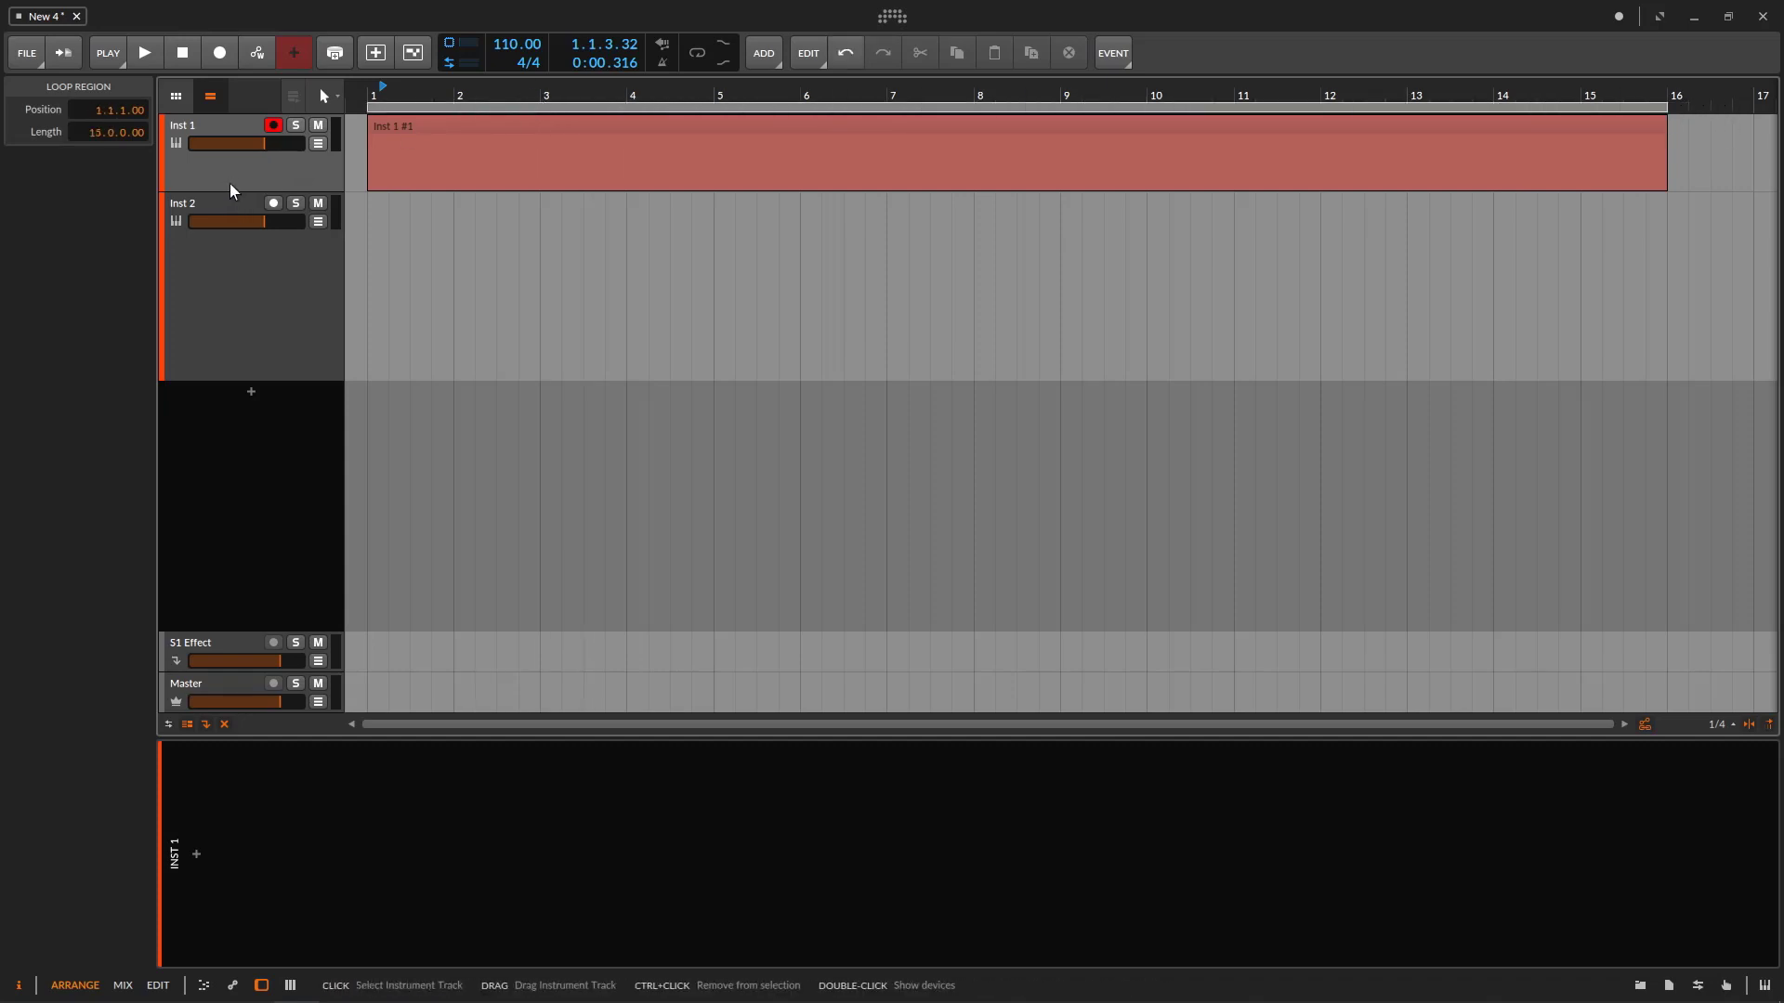
{"action": "left_click_drag", "start_coordinate": [231, 190], "coordinate": [235, 322]}
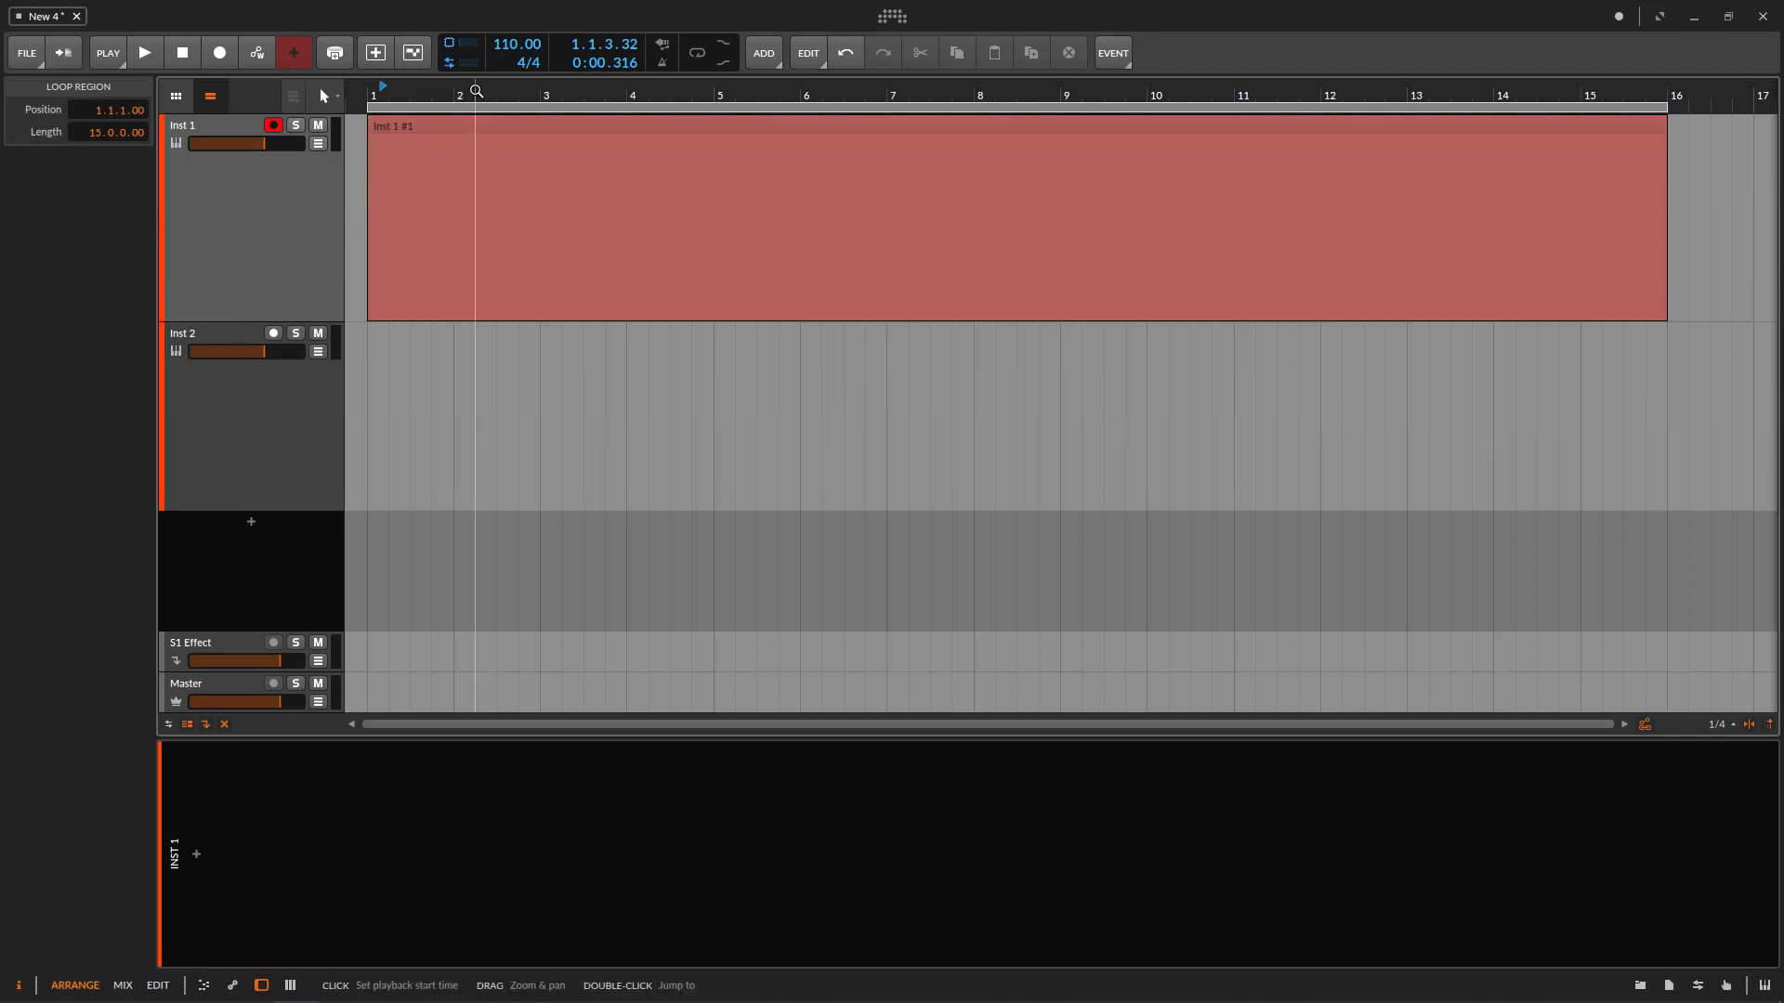
- Play the arrangement at close zoom with the view following the playhead, and again with playback following disabled
{"action": "left_click_drag", "start_coordinate": [475, 91], "coordinate": [942, 284]}
{"action": "left_click_drag", "start_coordinate": [613, 88], "coordinate": [1282, 88]}
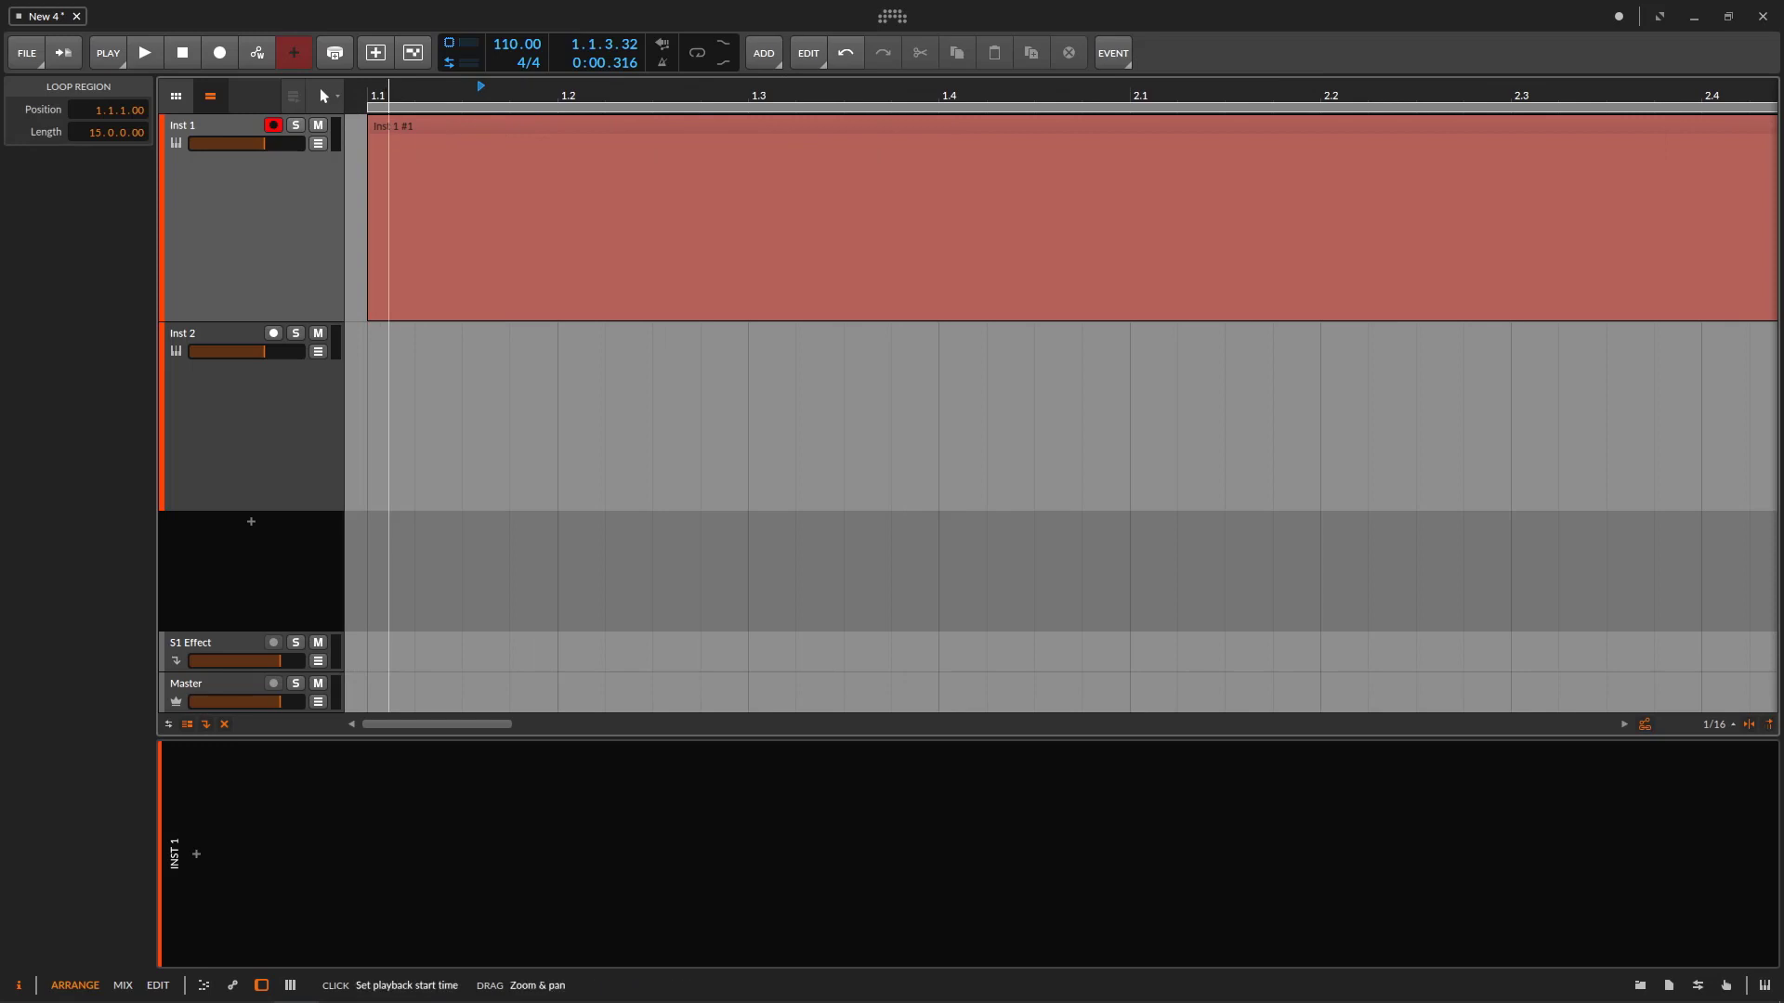
{"action": "left_click", "coordinate": [145, 52]}
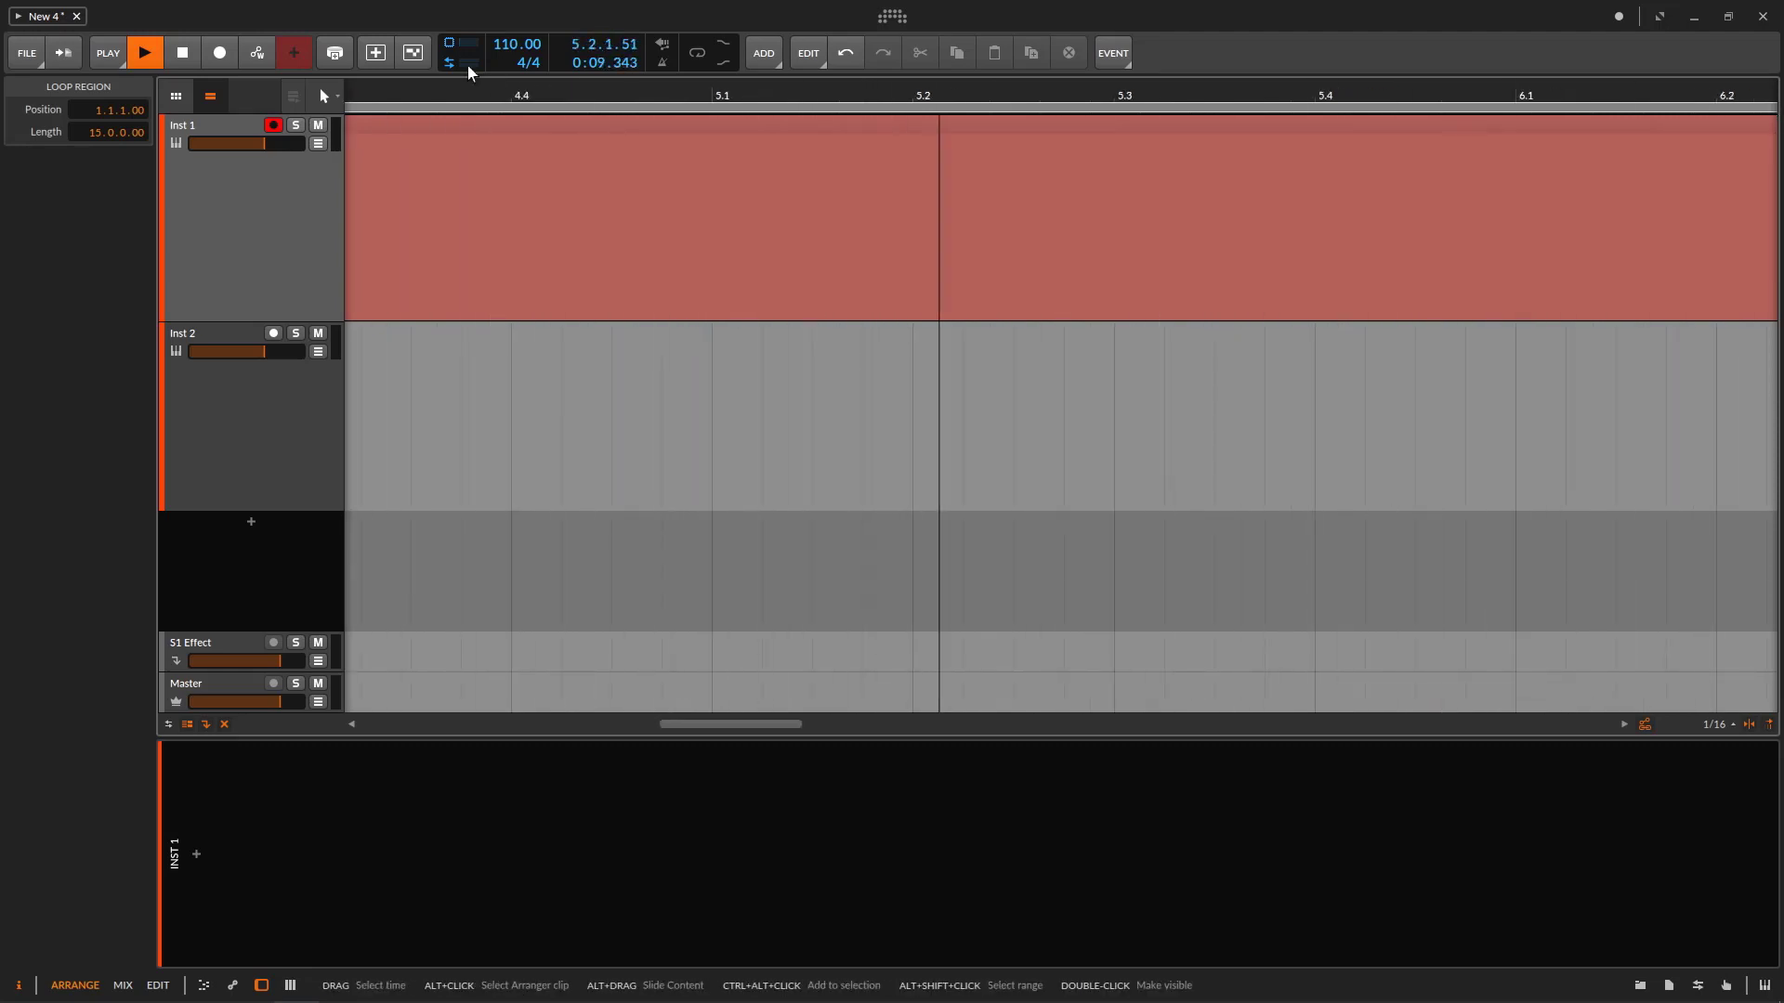
{"action": "left_click", "coordinate": [192, 59]}
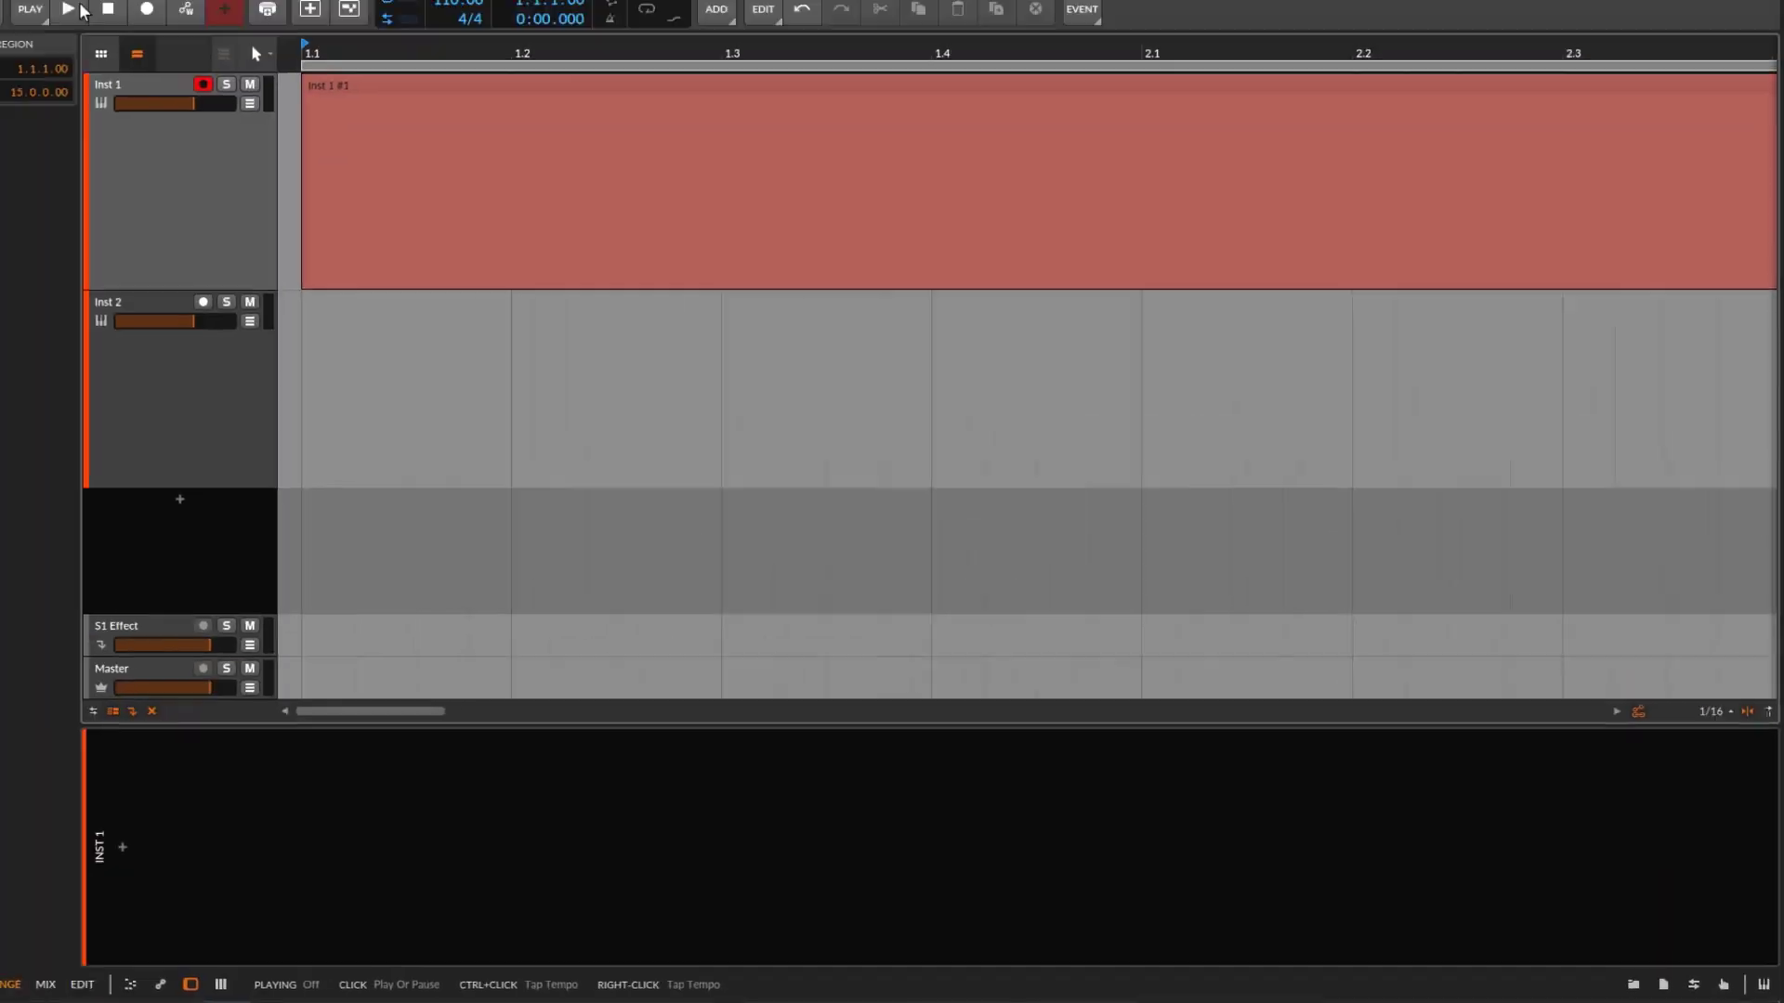
{"action": "left_click", "coordinate": [148, 53]}
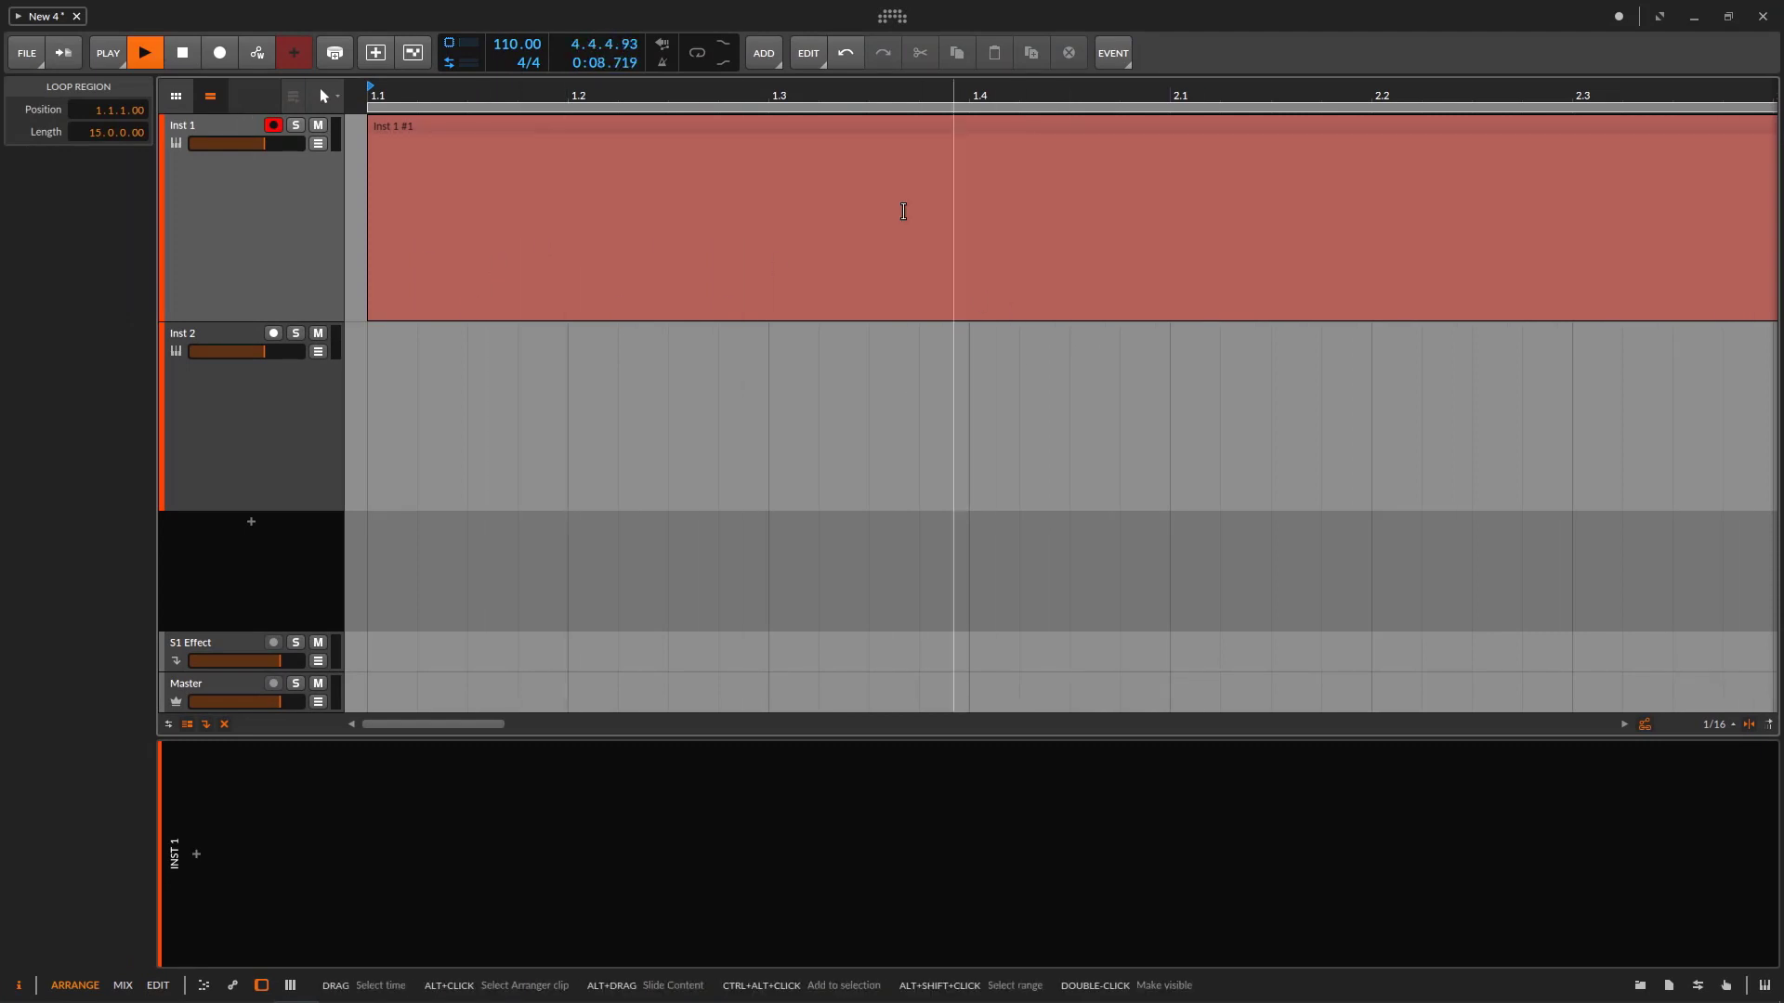
{"action": "left_click", "coordinate": [144, 53]}
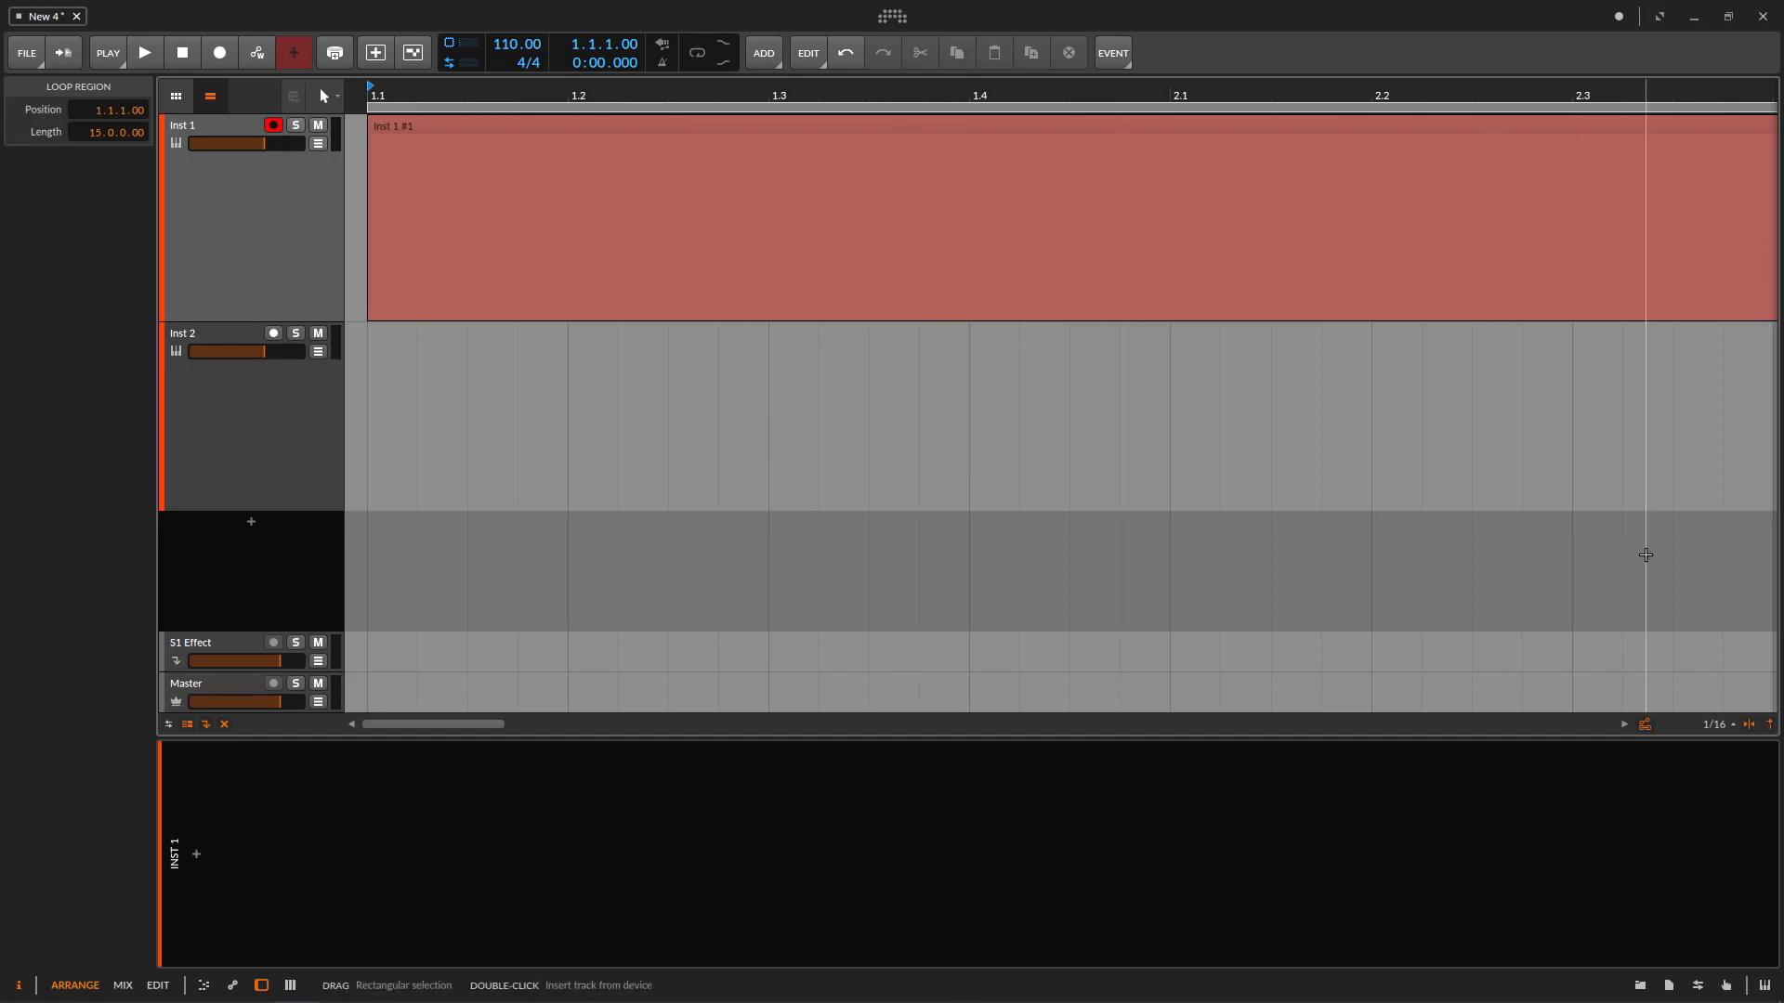
- Enable playback following again and play the arrangement twice from the start, stopping each time
{"action": "key", "text": "space"}
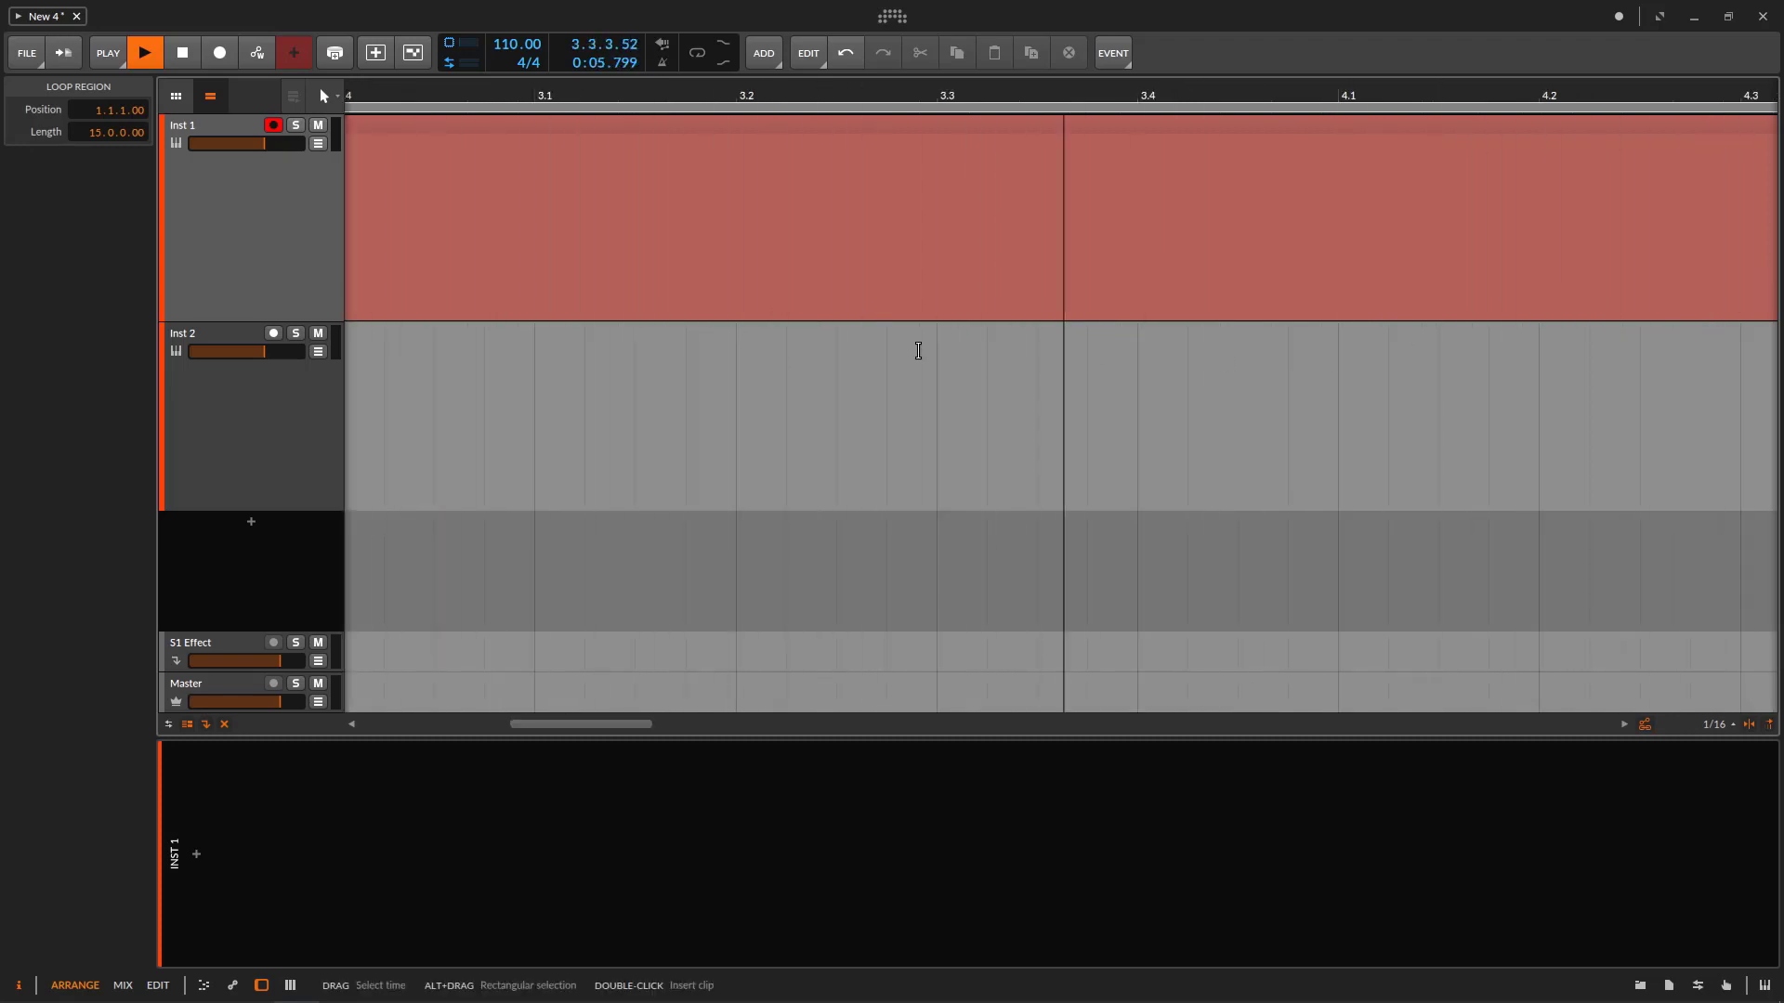
{"action": "key", "text": "space"}
{"action": "left_click", "coordinate": [181, 55]}
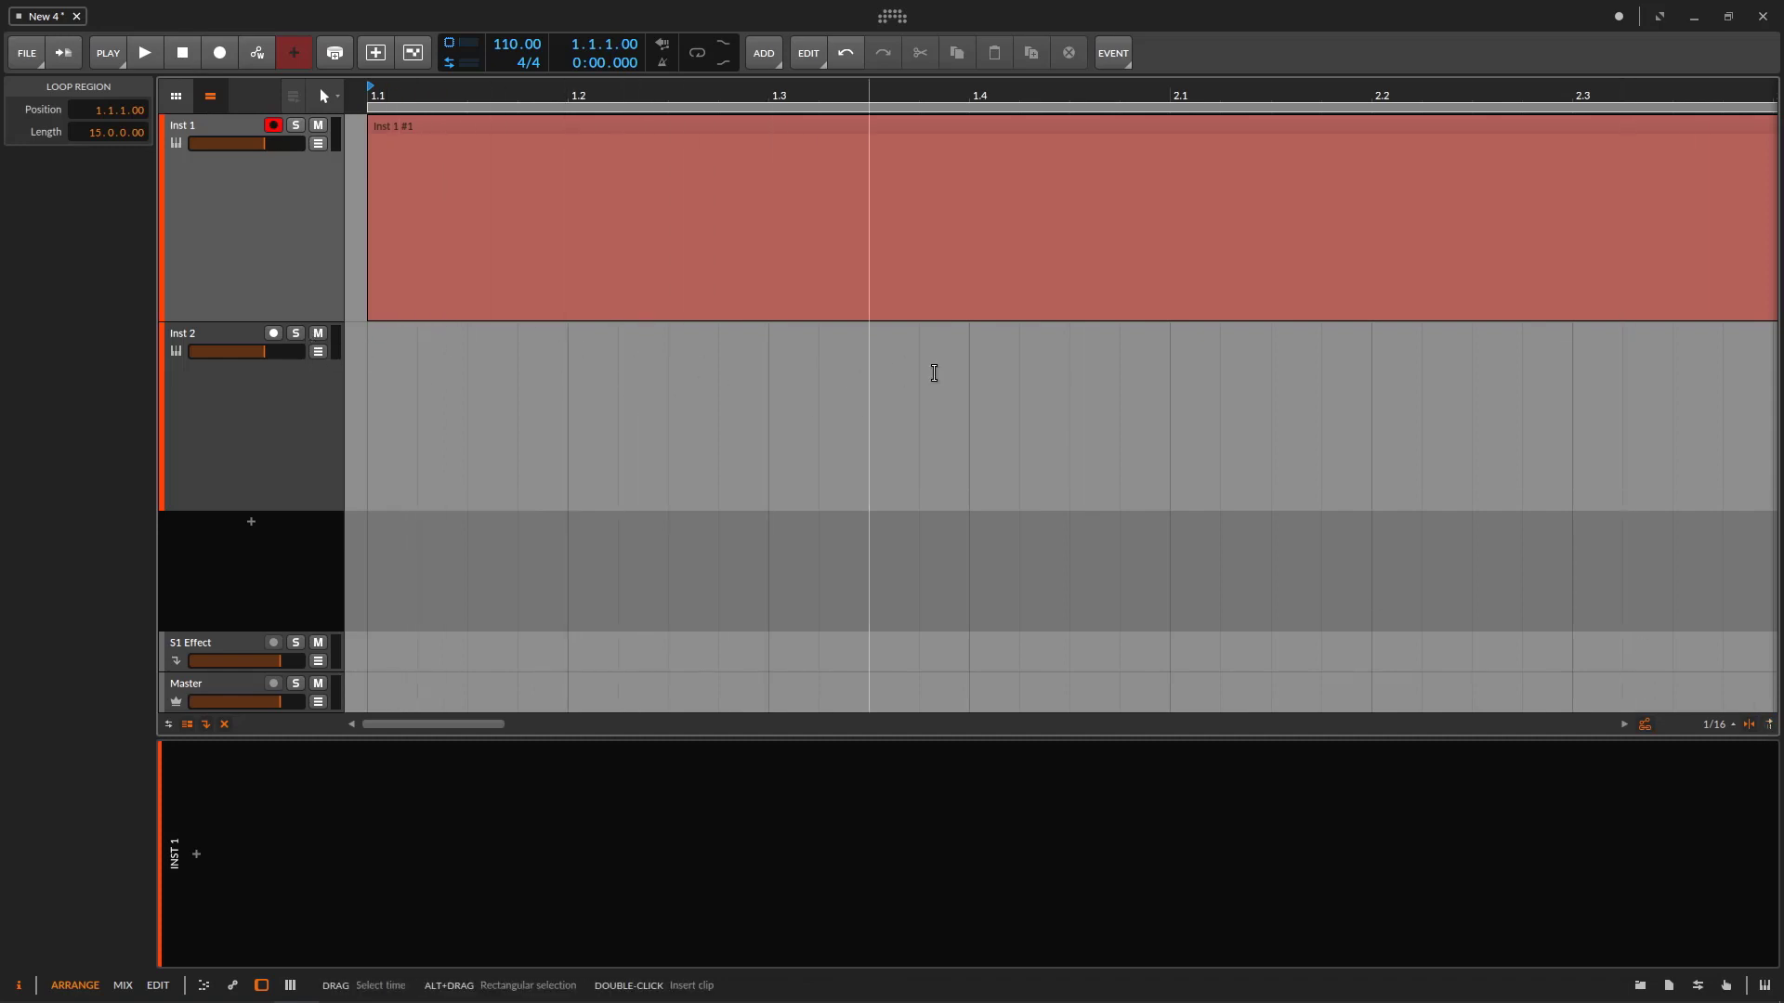
{"action": "key", "text": "space"}
{"action": "key", "text": "space"}
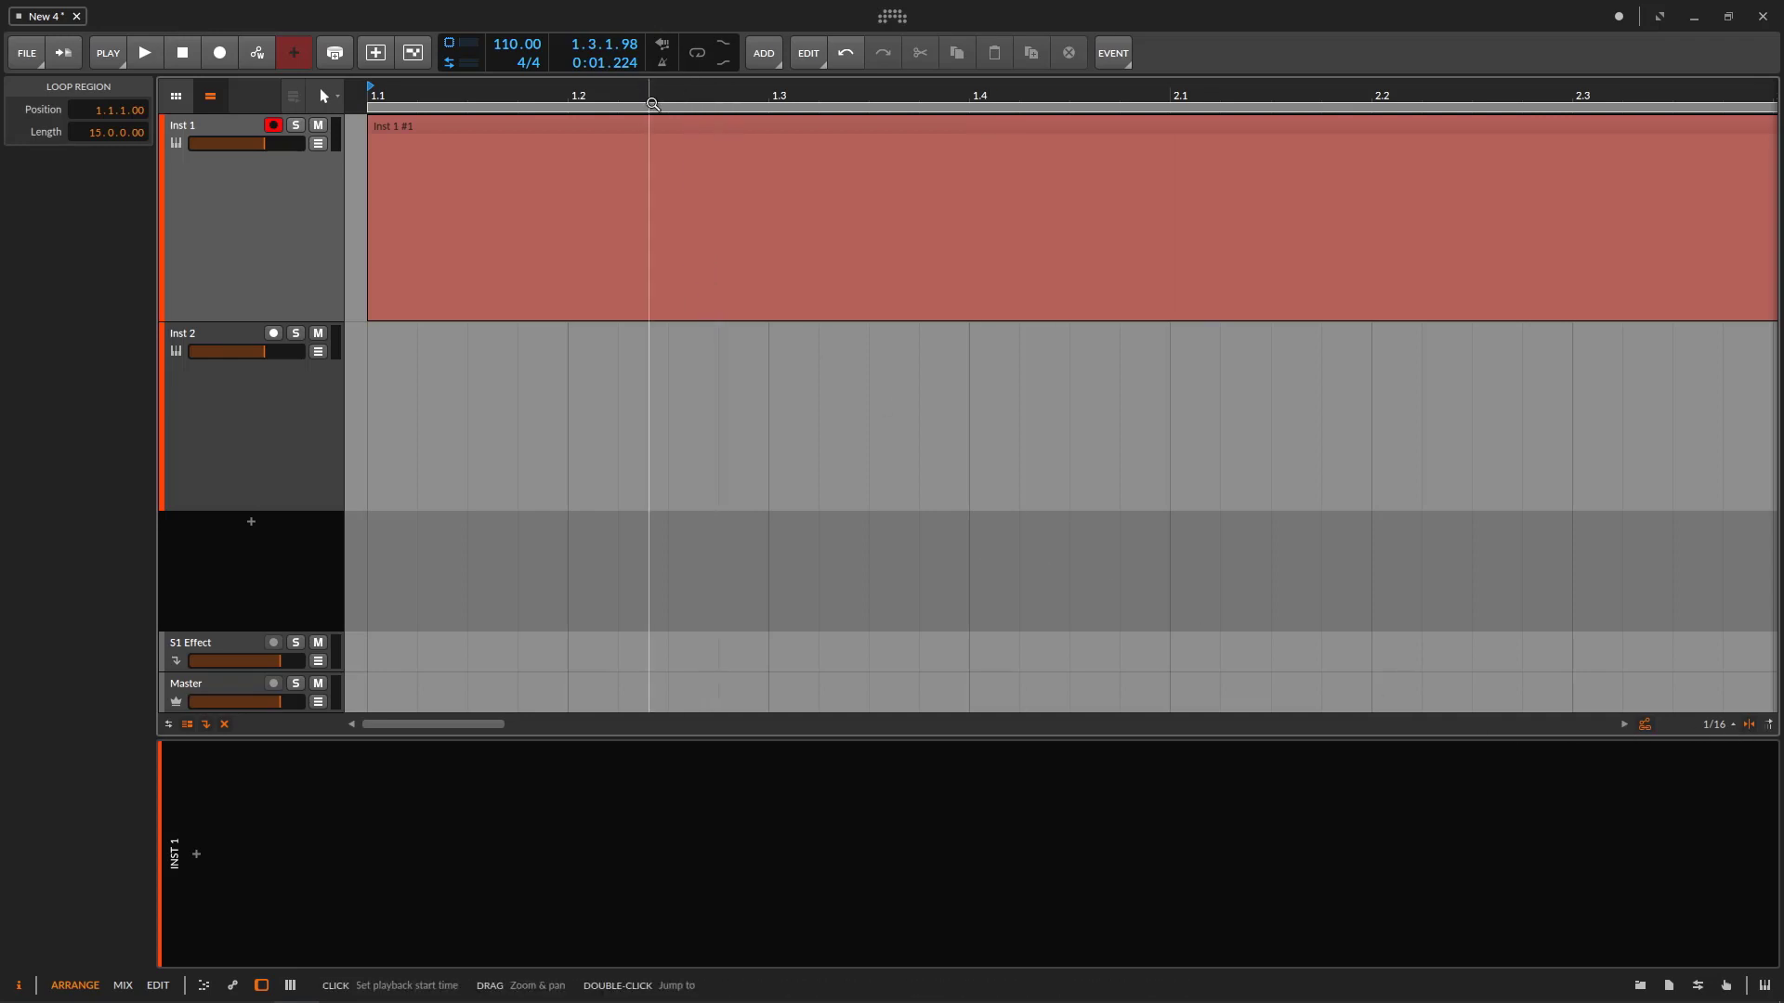
- Open the Inst 1 #1 clip in the note editor
{"action": "left_click_drag", "start_coordinate": [653, 104], "coordinate": [632, 94]}
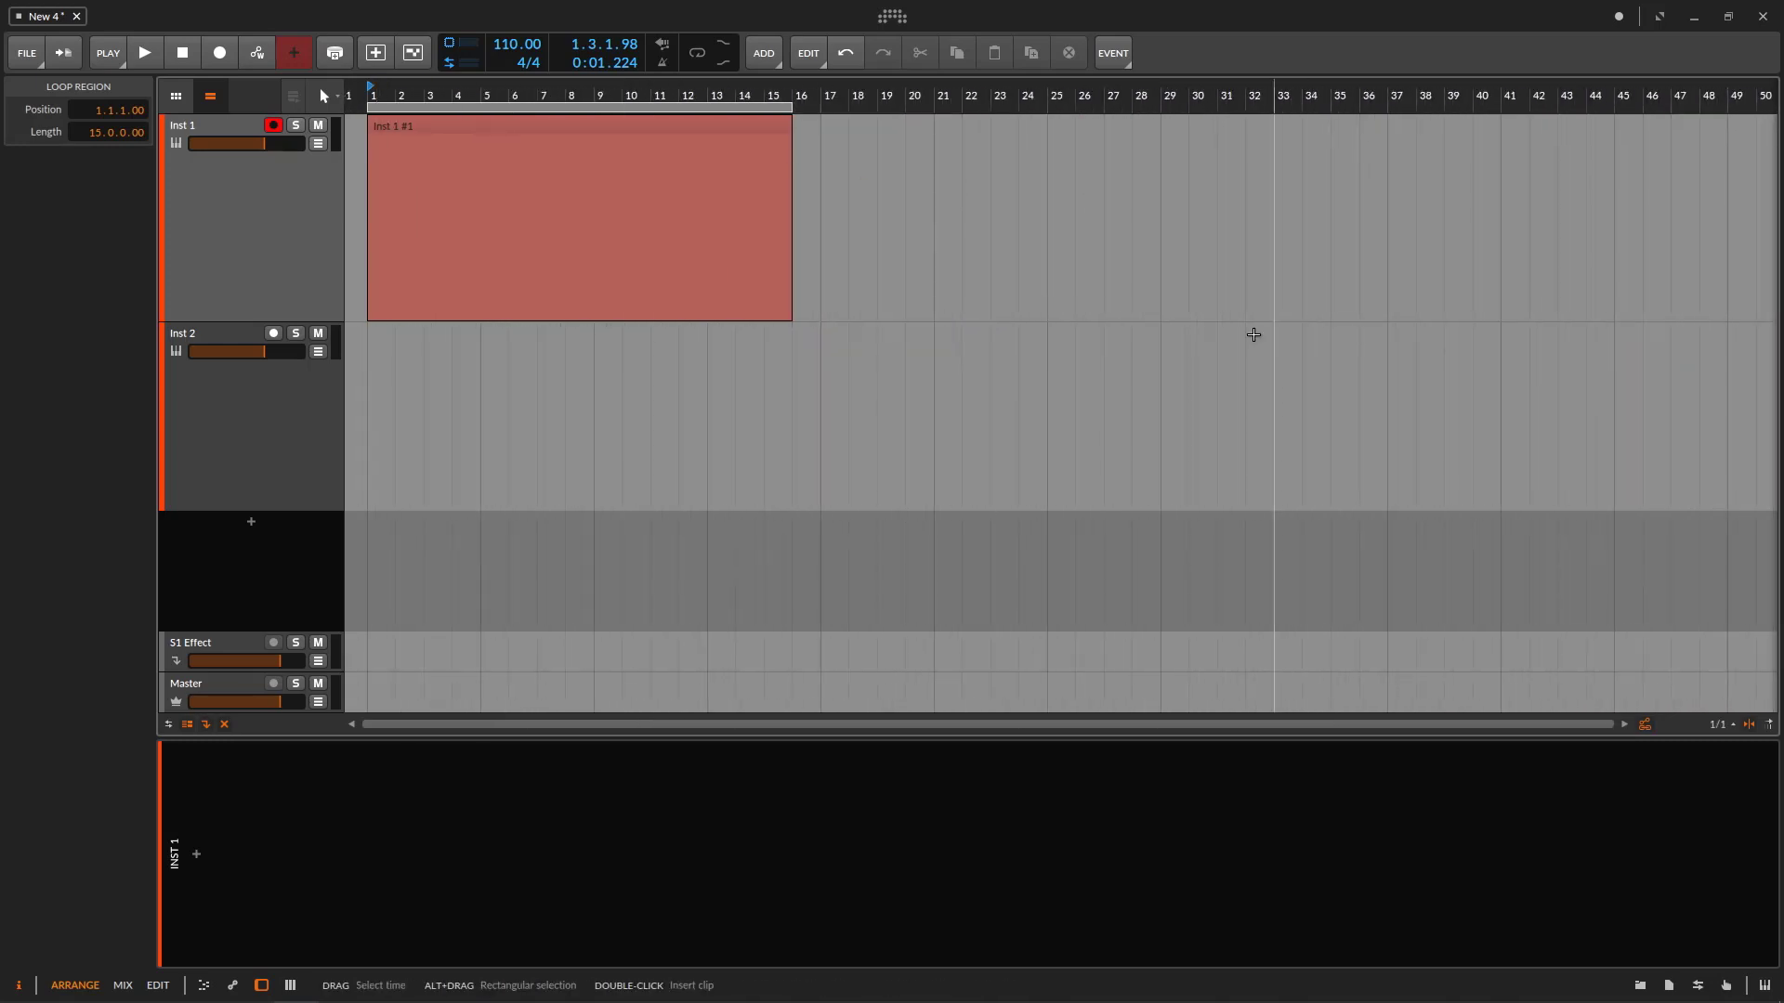
{"action": "left_click", "coordinate": [292, 153]}
{"action": "double_click", "coordinate": [449, 140]}
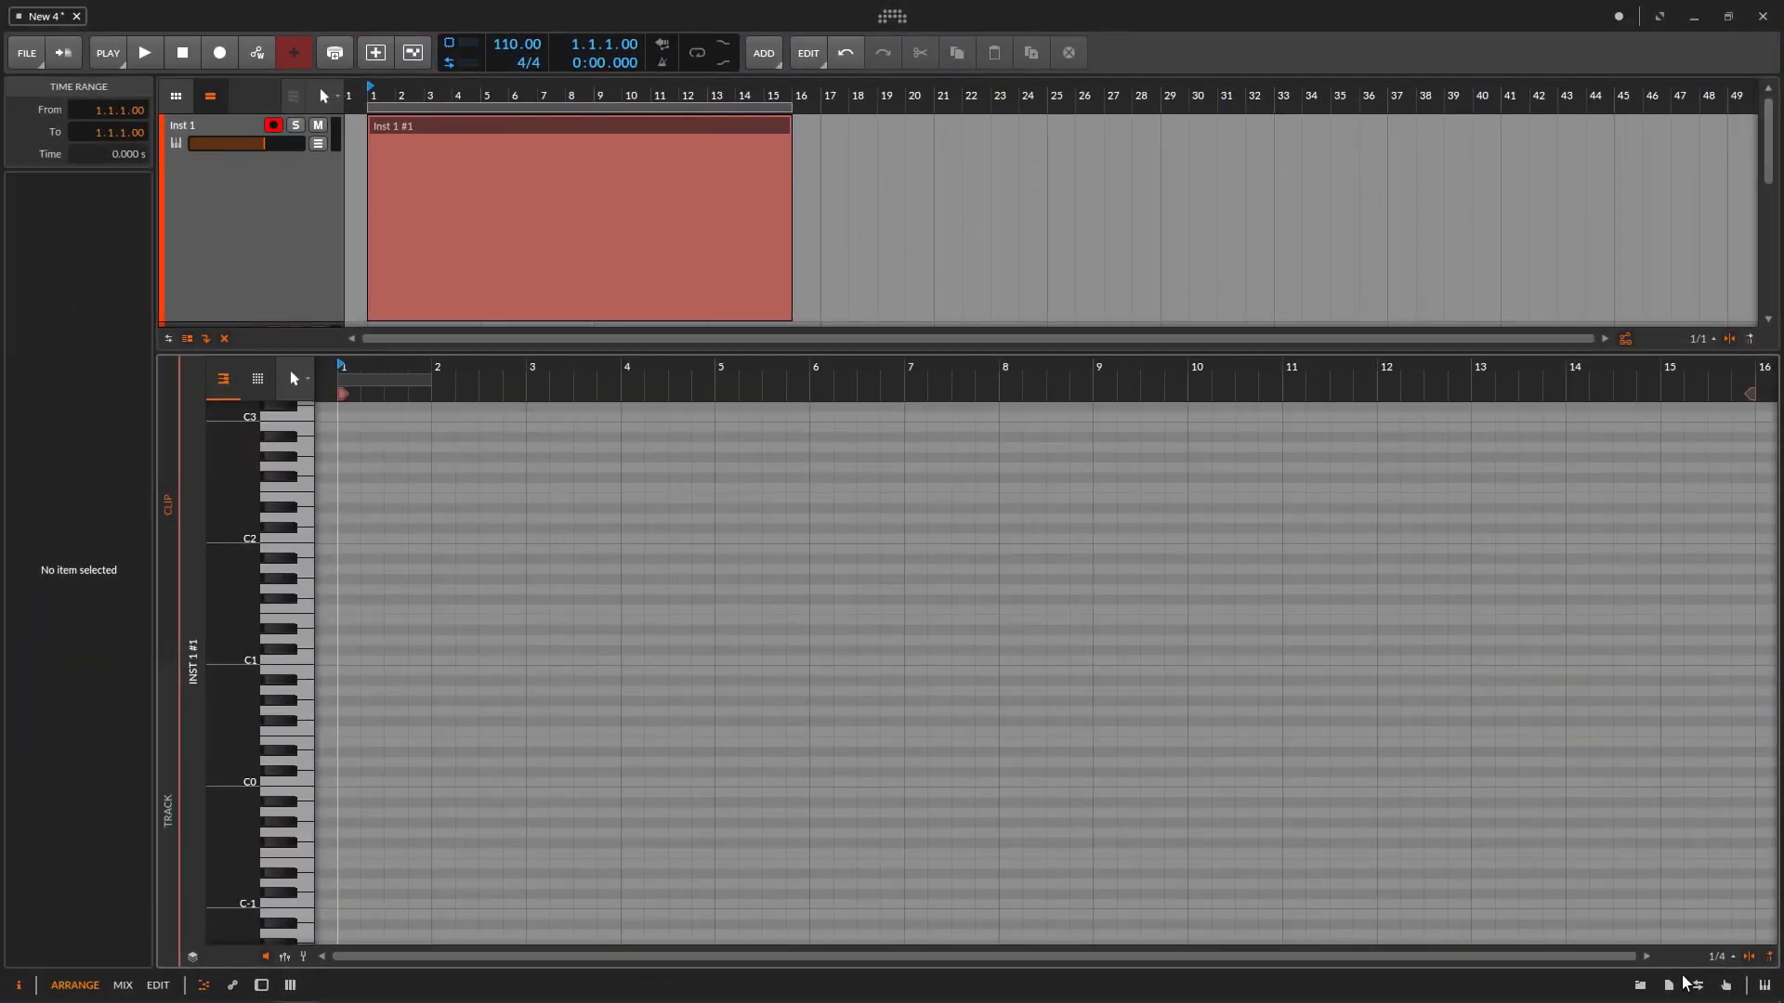
- Turn off the note editor's adaptive beat grid and set the grid density to 1/2
{"action": "left_click", "coordinate": [1717, 958]}
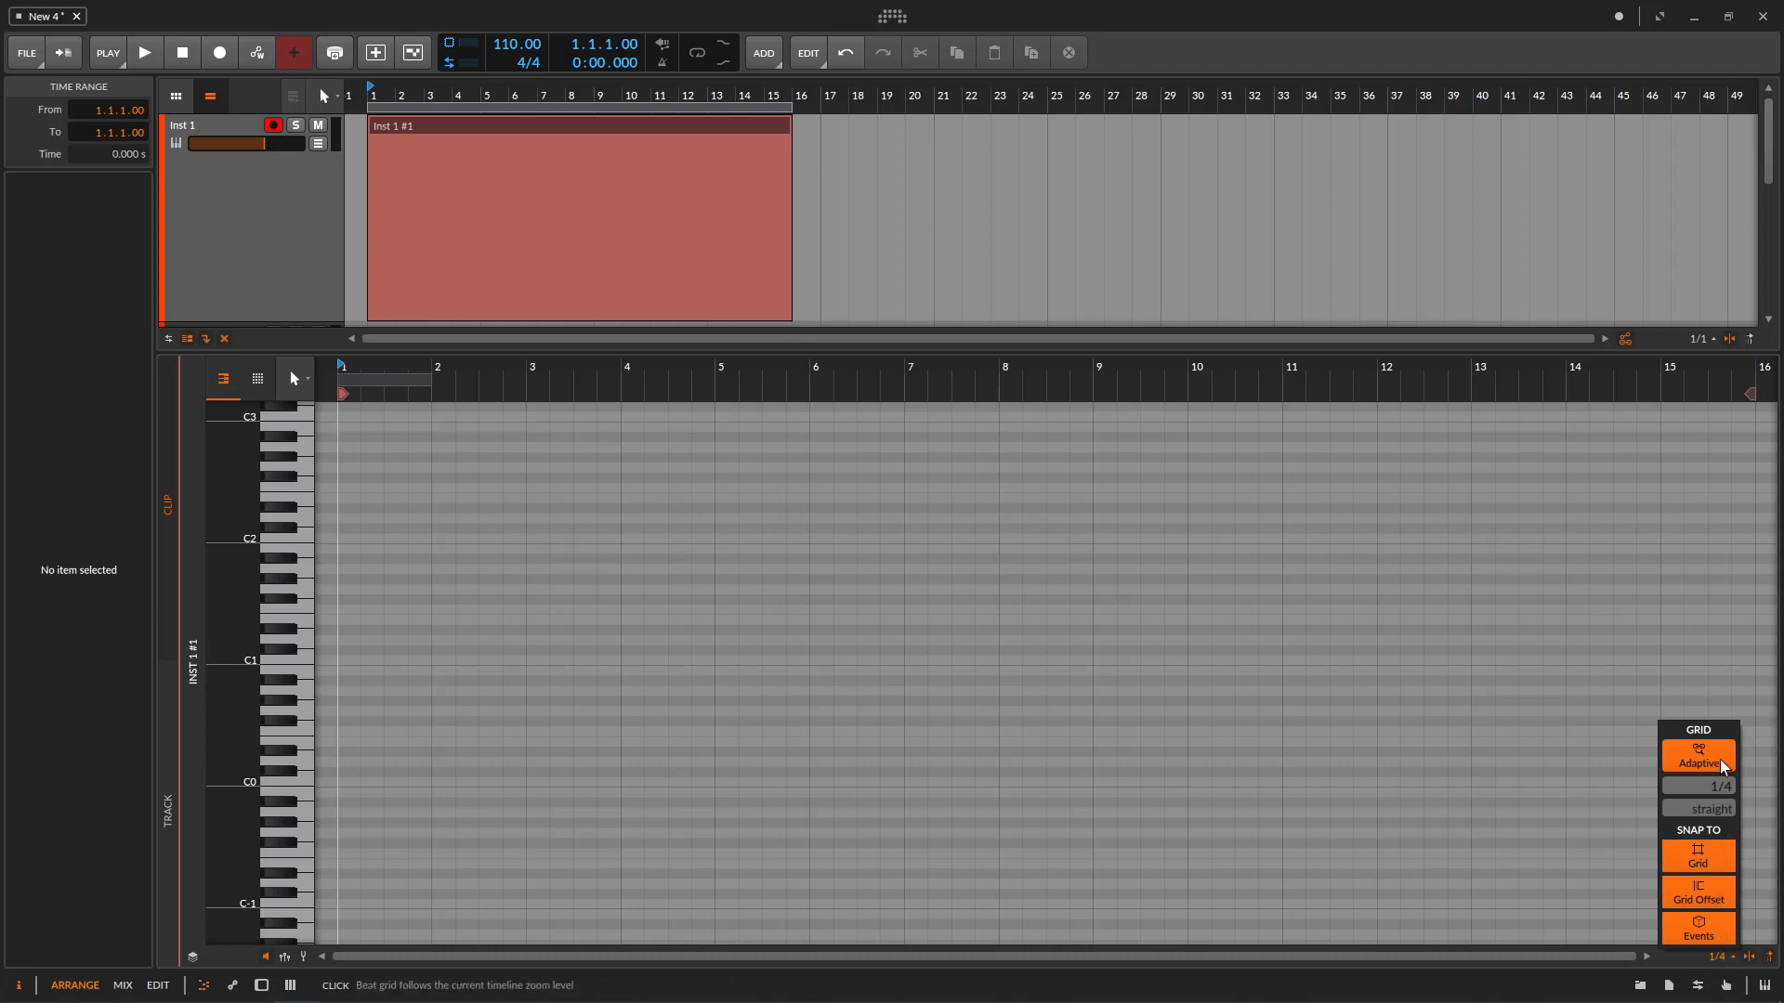
{"action": "left_click", "coordinate": [553, 546]}
{"action": "left_click_drag", "start_coordinate": [361, 368], "coordinate": [527, 325]}
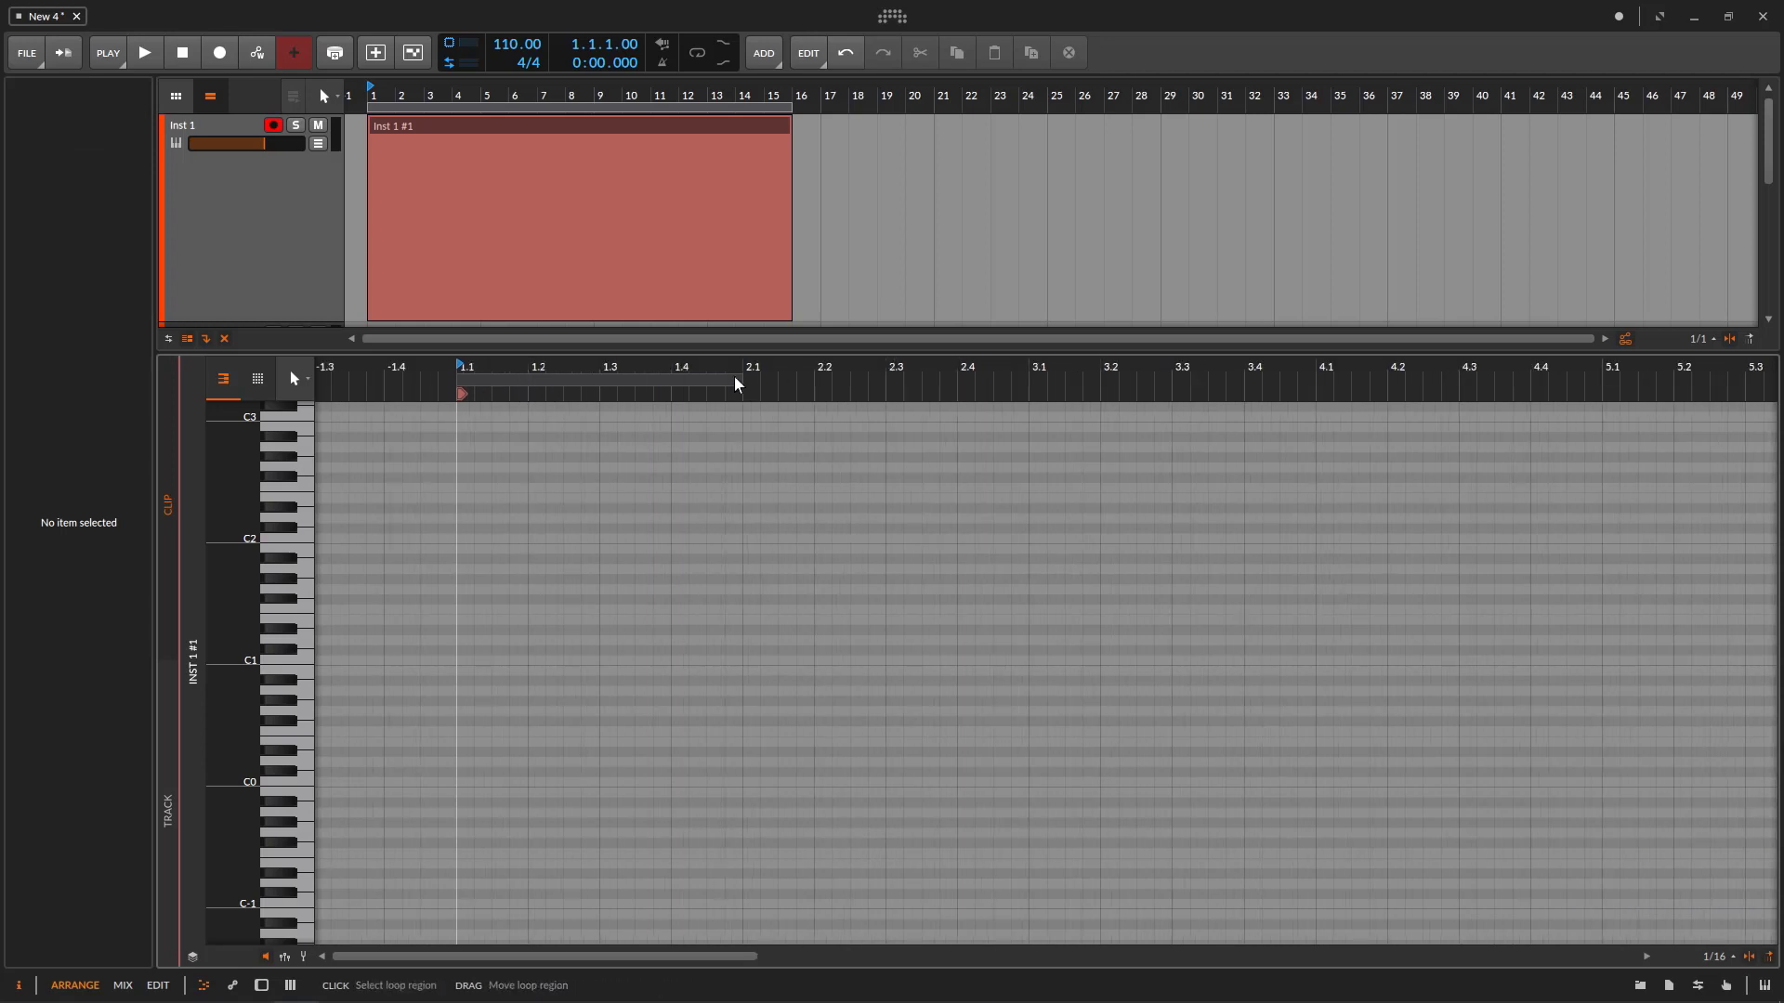
{"action": "left_click", "coordinate": [1714, 955]}
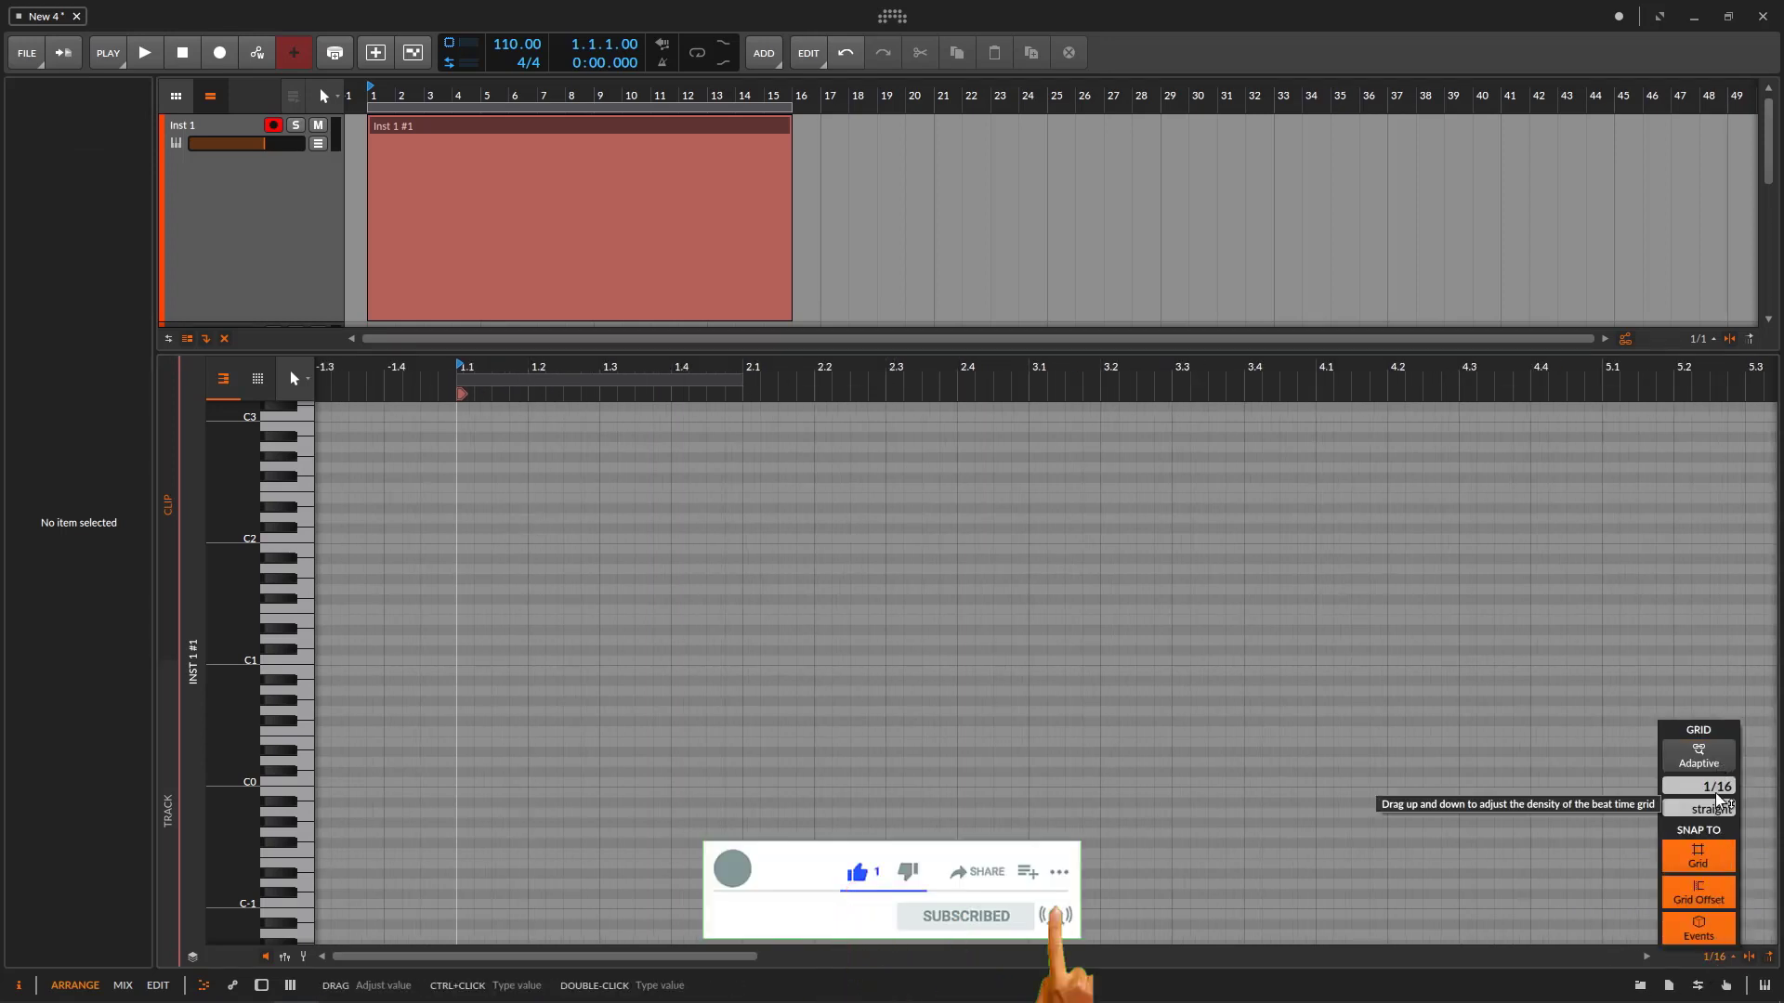
{"action": "left_click_drag", "start_coordinate": [1726, 794], "coordinate": [1726, 748]}
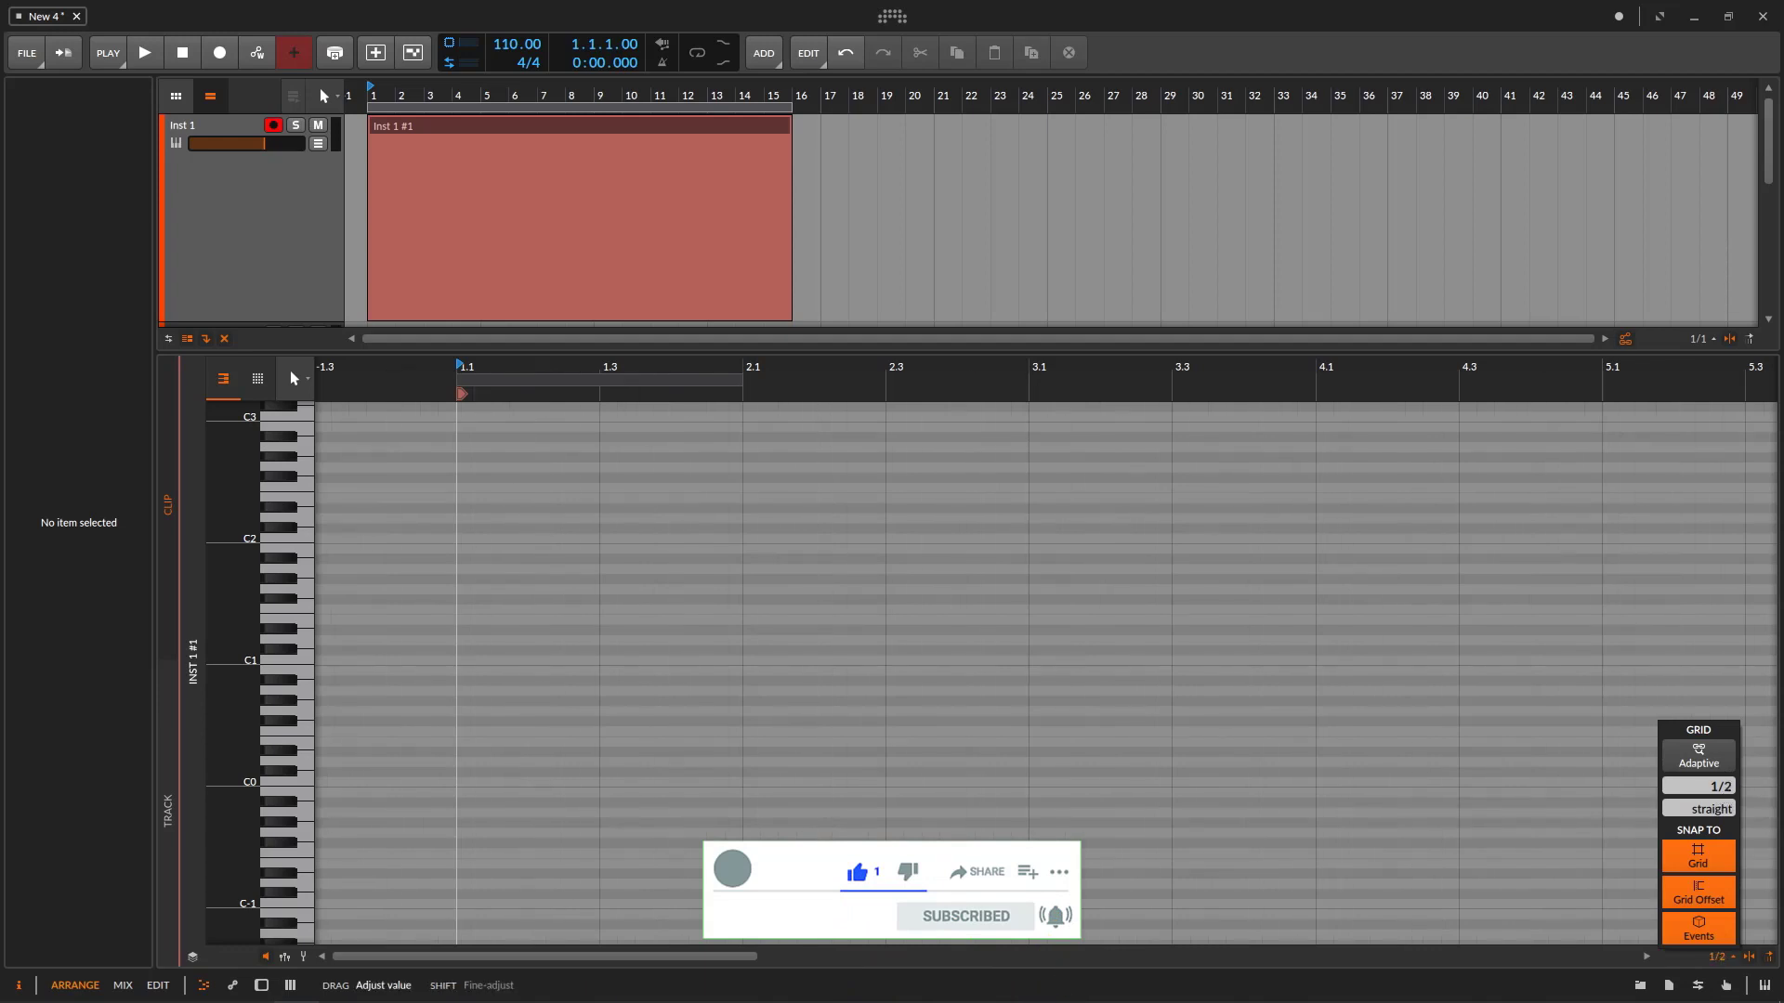
- Draw a C1 note at 1.1.1.00 with length 0.2.0.00 and delete it
{"action": "double_click", "coordinate": [470, 662]}
{"action": "left_click", "coordinate": [478, 712]}
{"action": "left_click_drag", "start_coordinate": [535, 775], "coordinate": [534, 775]}
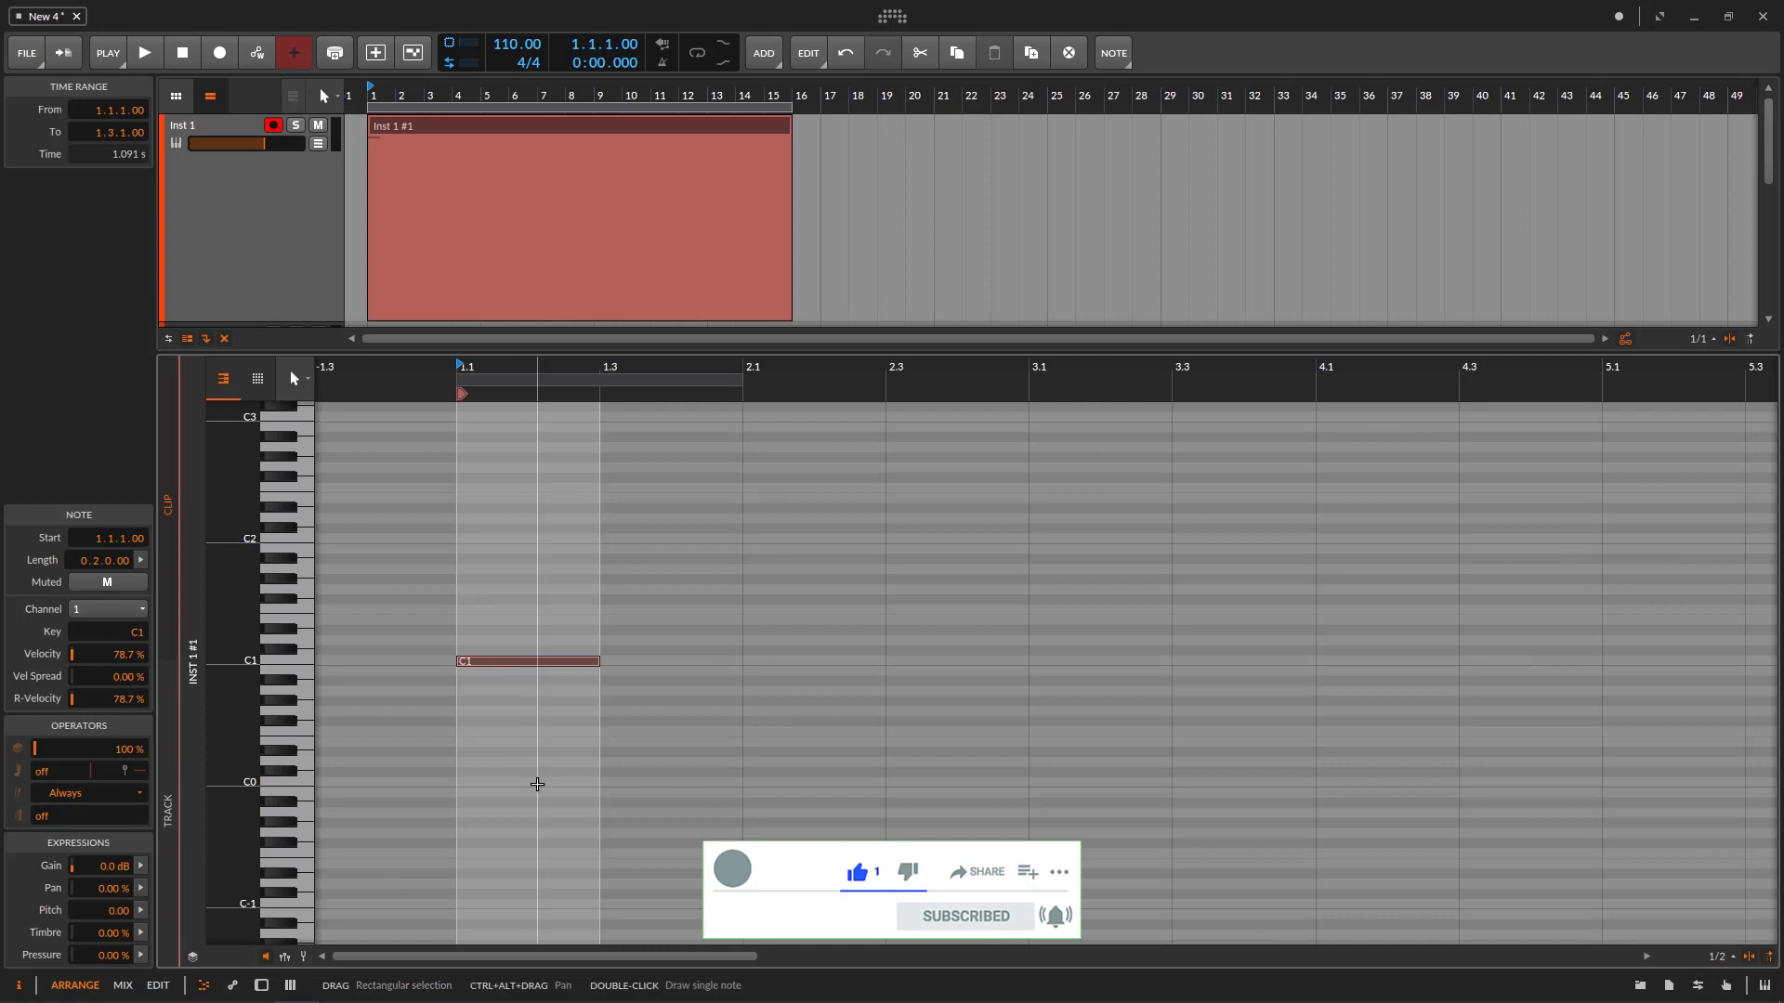
{"action": "key", "text": "Delete"}
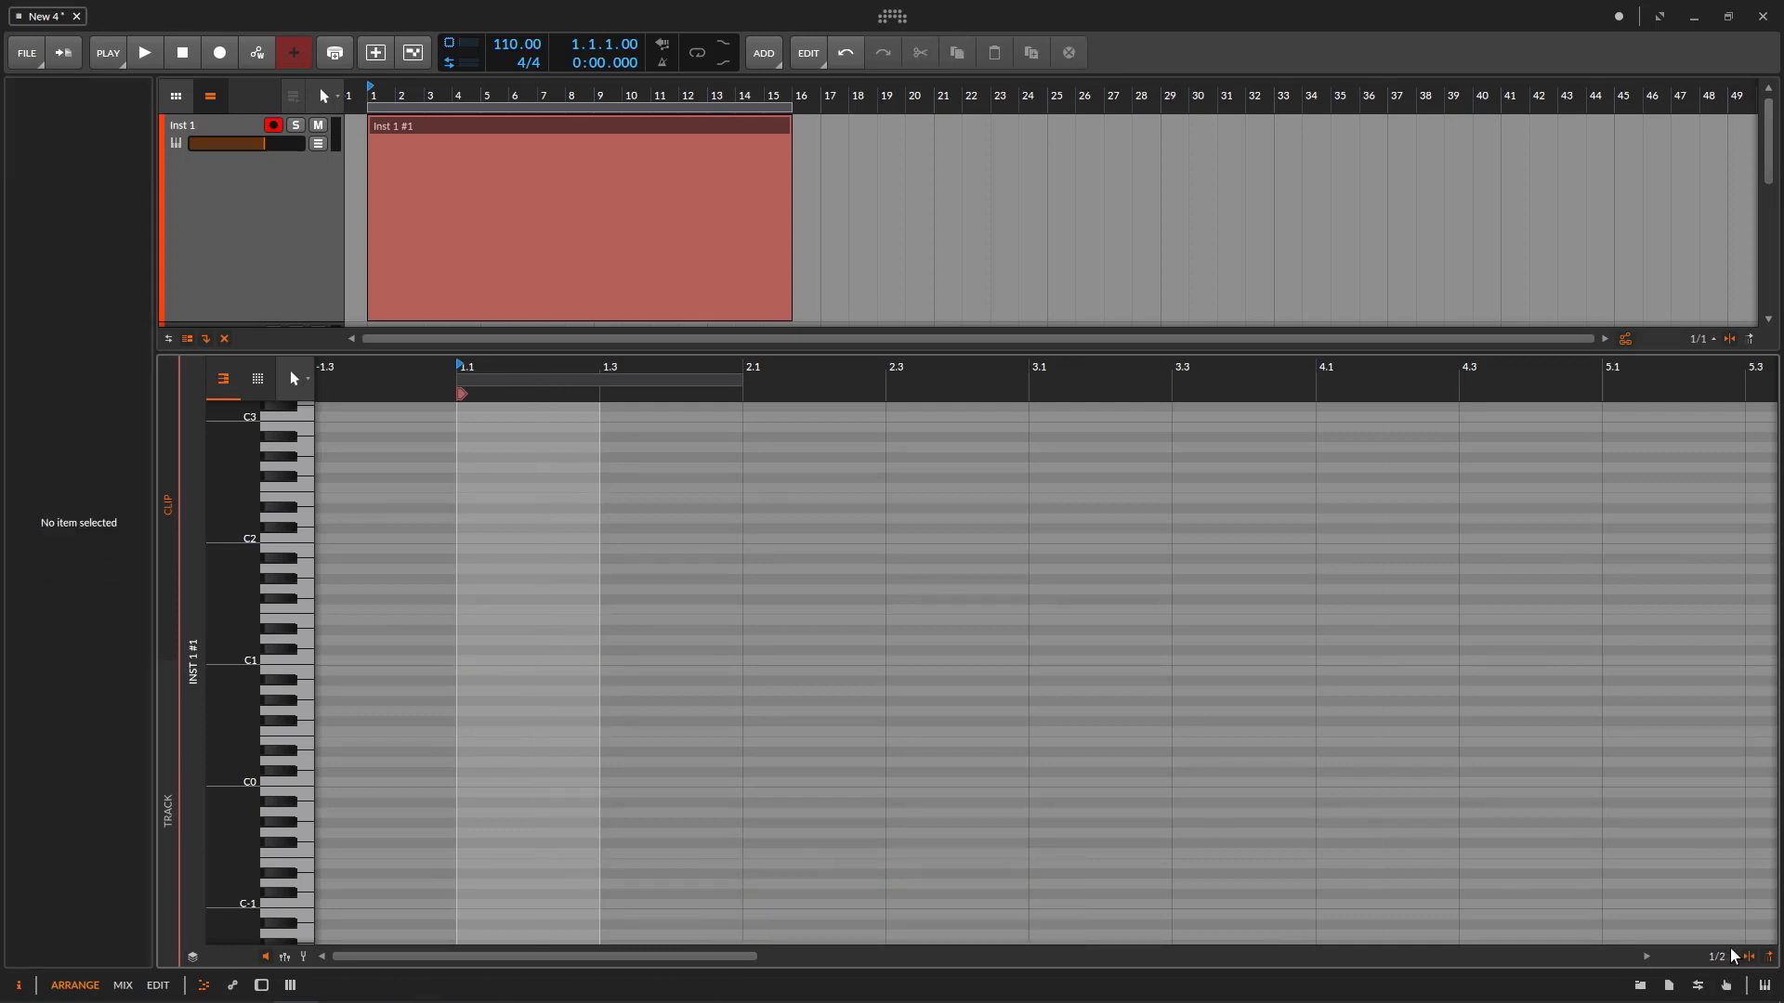
- Set the beat grid to 1/16, draw a B0 note at 1.1.1.00 and shorten it to one grid step
{"action": "left_click", "coordinate": [1717, 956]}
{"action": "left_click_drag", "start_coordinate": [1712, 797], "coordinate": [1711, 817]}
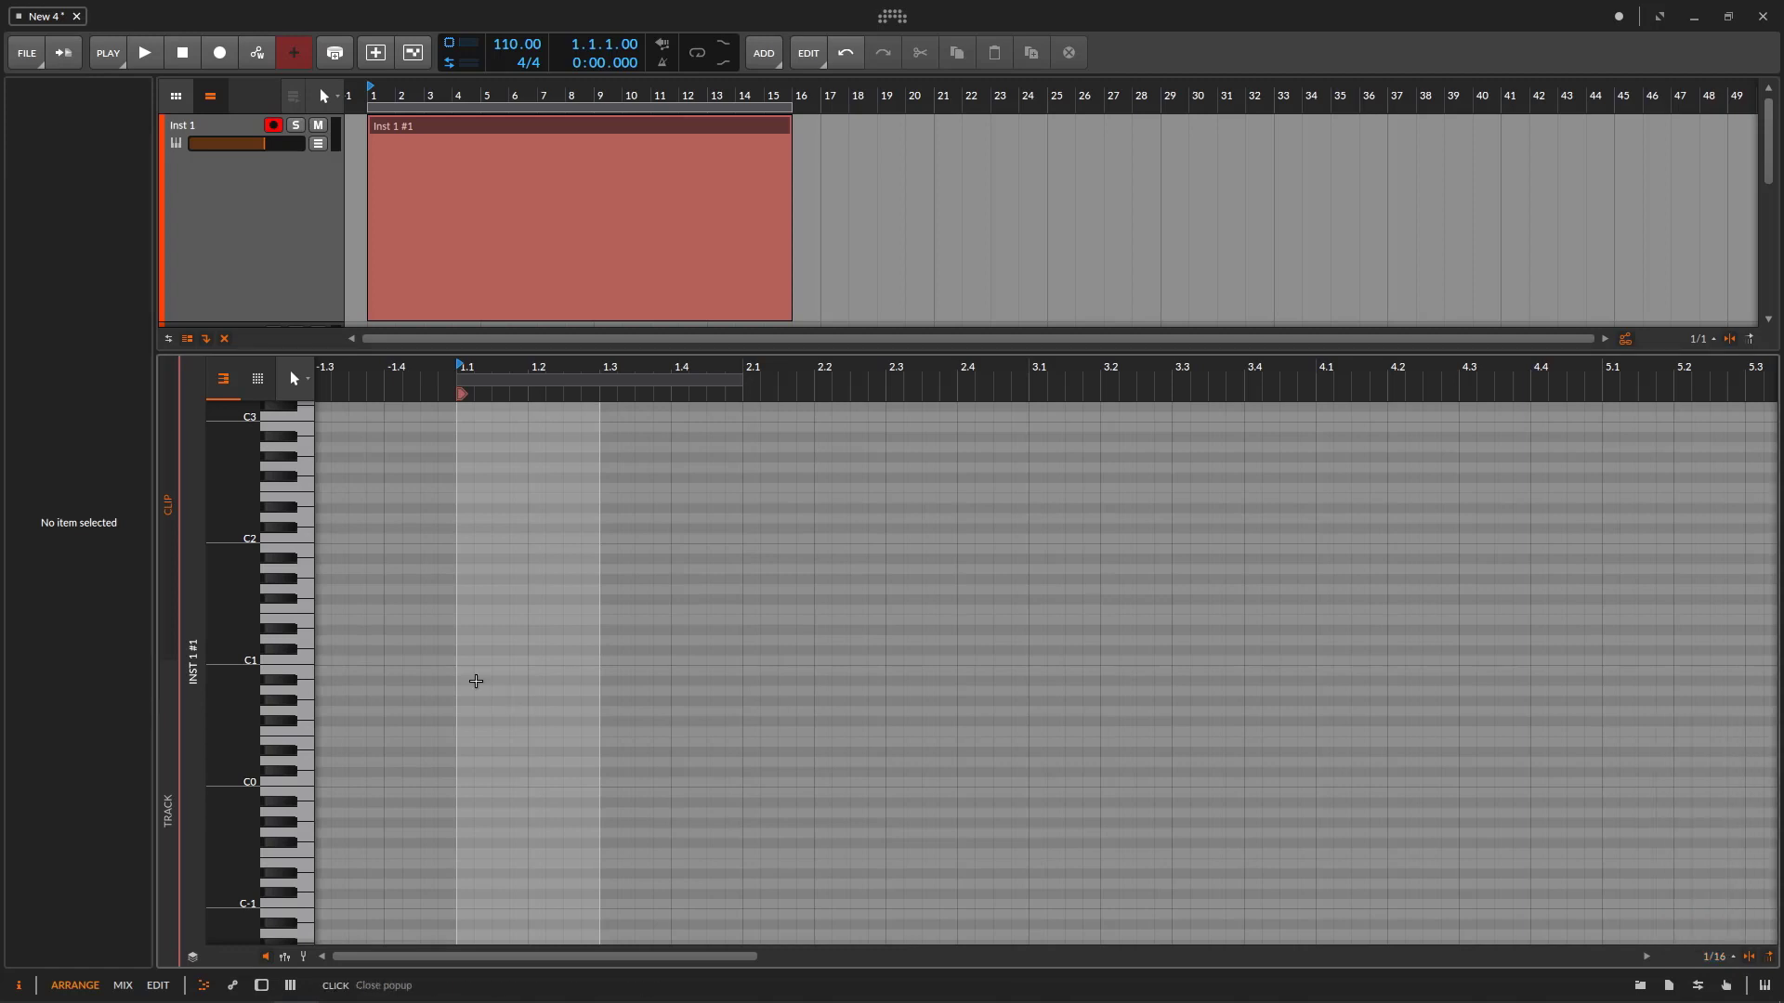
{"action": "double_click", "coordinate": [466, 669]}
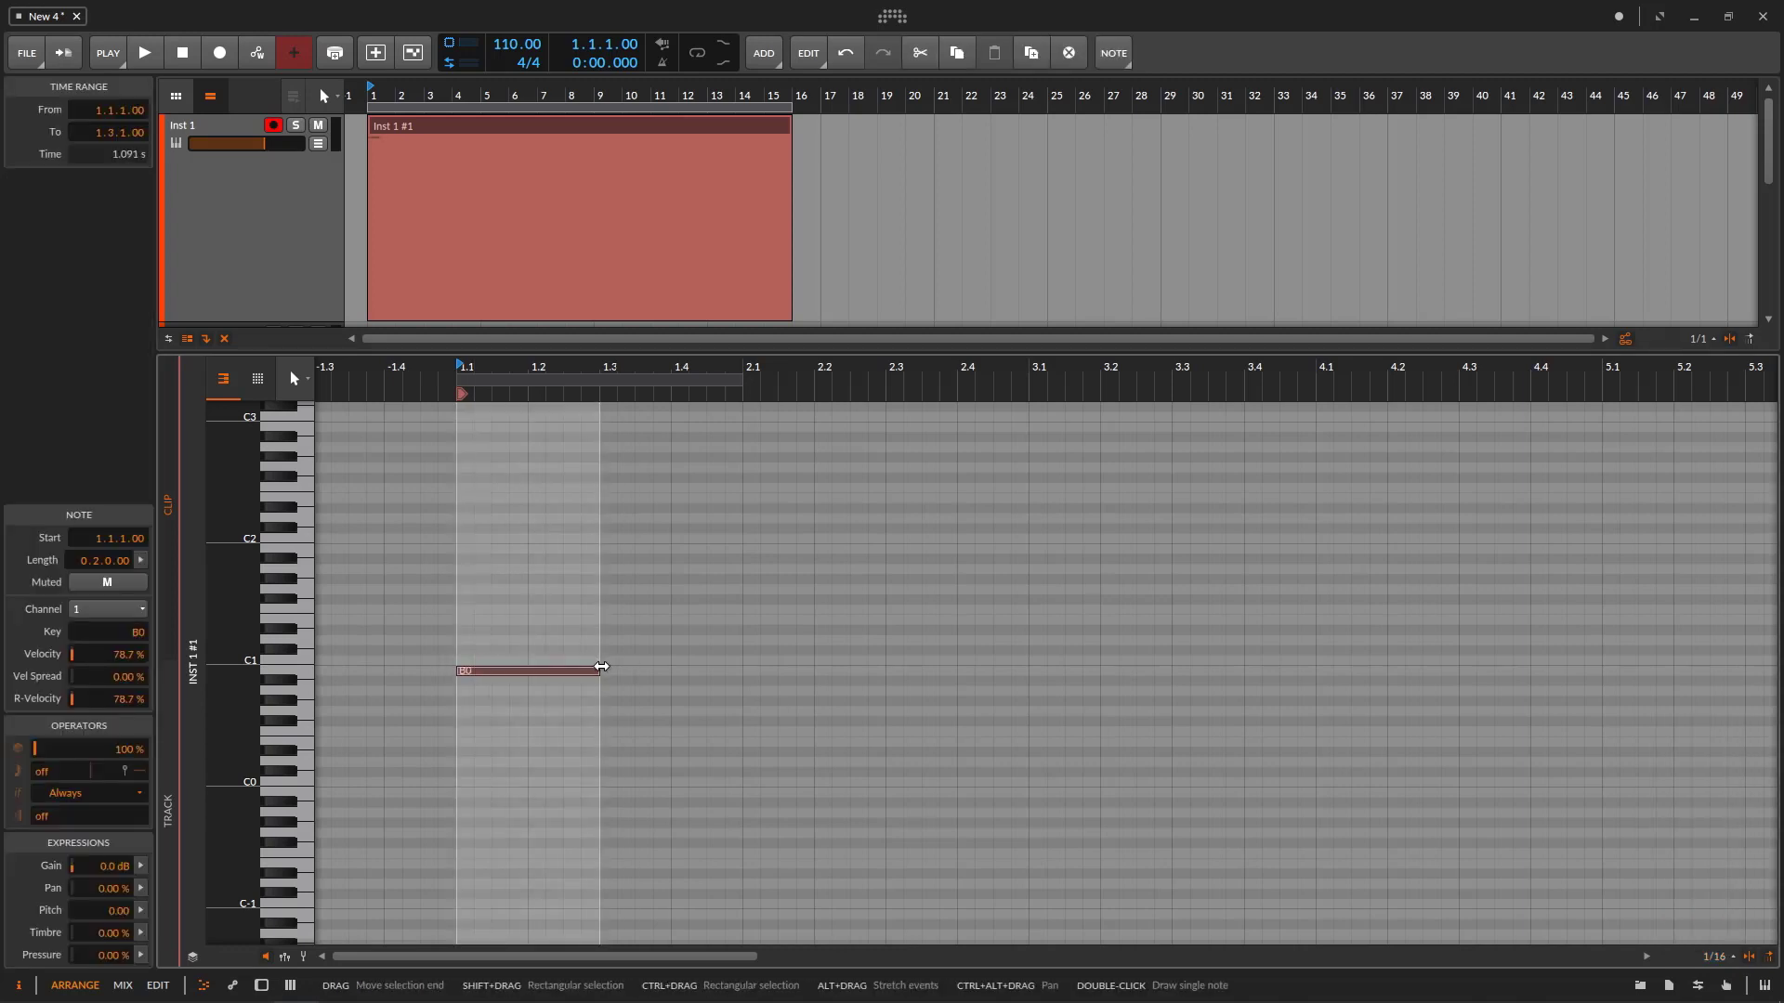
{"action": "left_click_drag", "start_coordinate": [600, 669], "coordinate": [472, 670]}
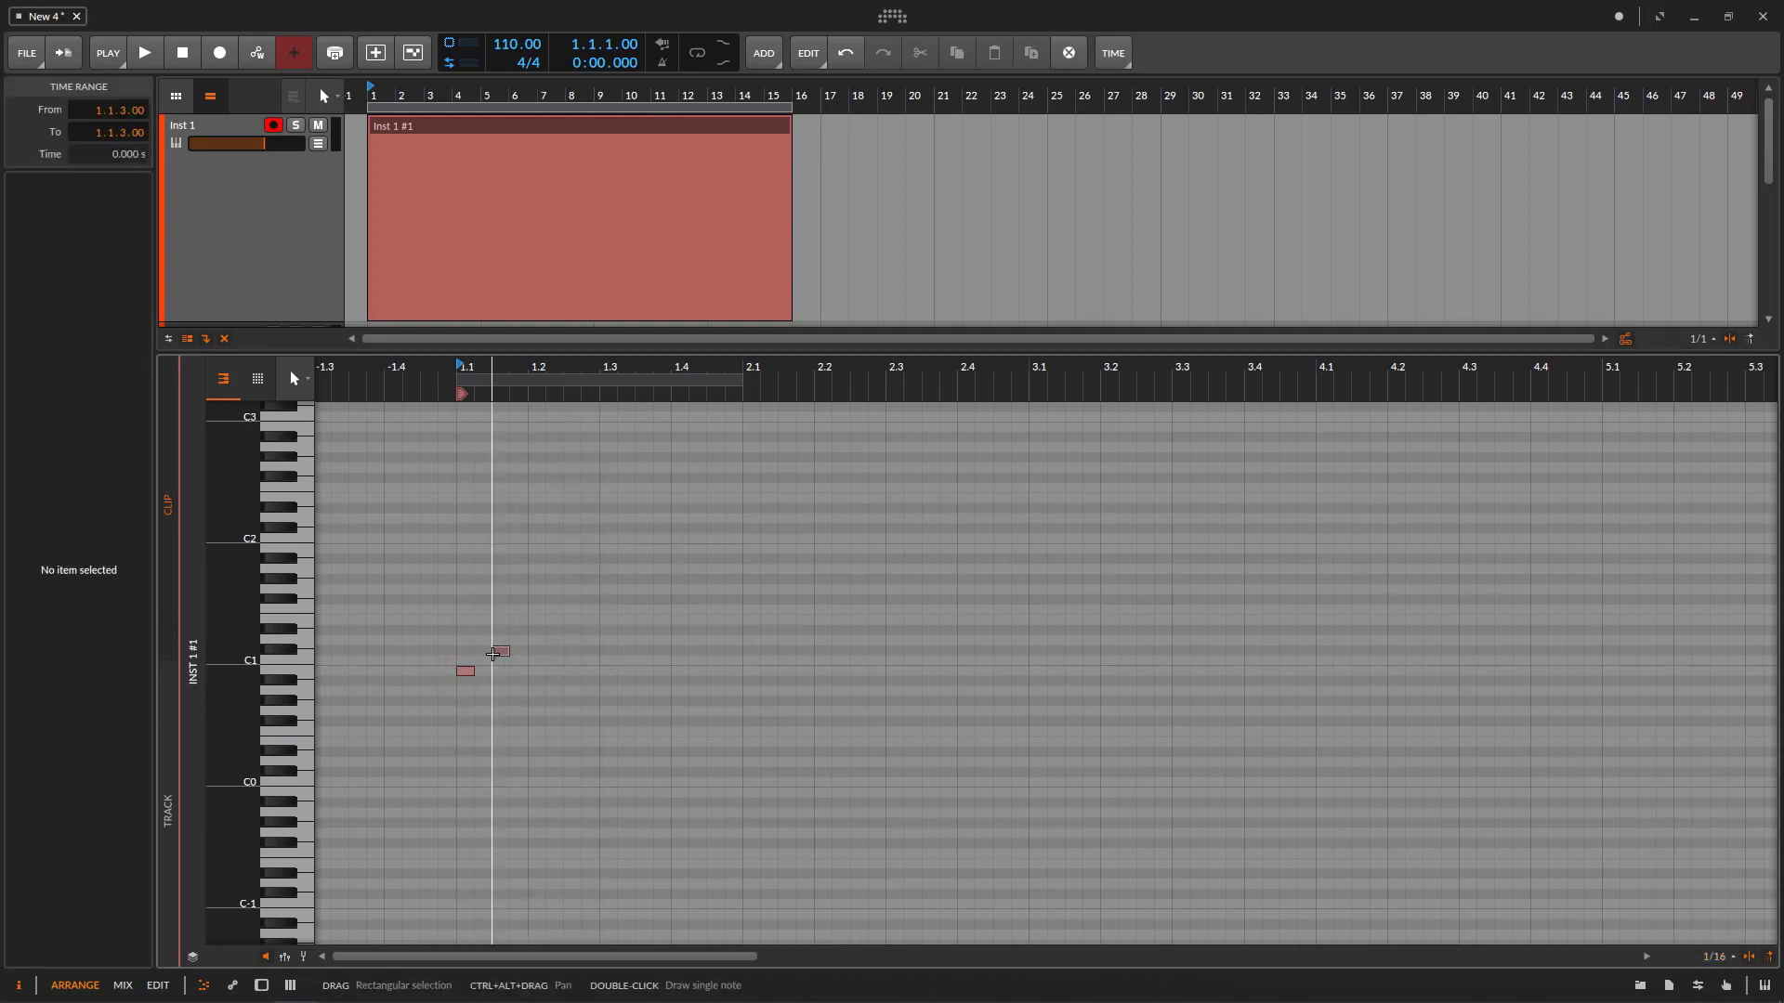
- Draw eight more sixteenth-length notes between 1.1 and 1.4, and delete all the notes in the clip
{"action": "double_click", "coordinate": [501, 651]}
{"action": "double_click", "coordinate": [537, 631]}
{"action": "double_click", "coordinate": [566, 638]}
{"action": "double_click", "coordinate": [538, 669]}
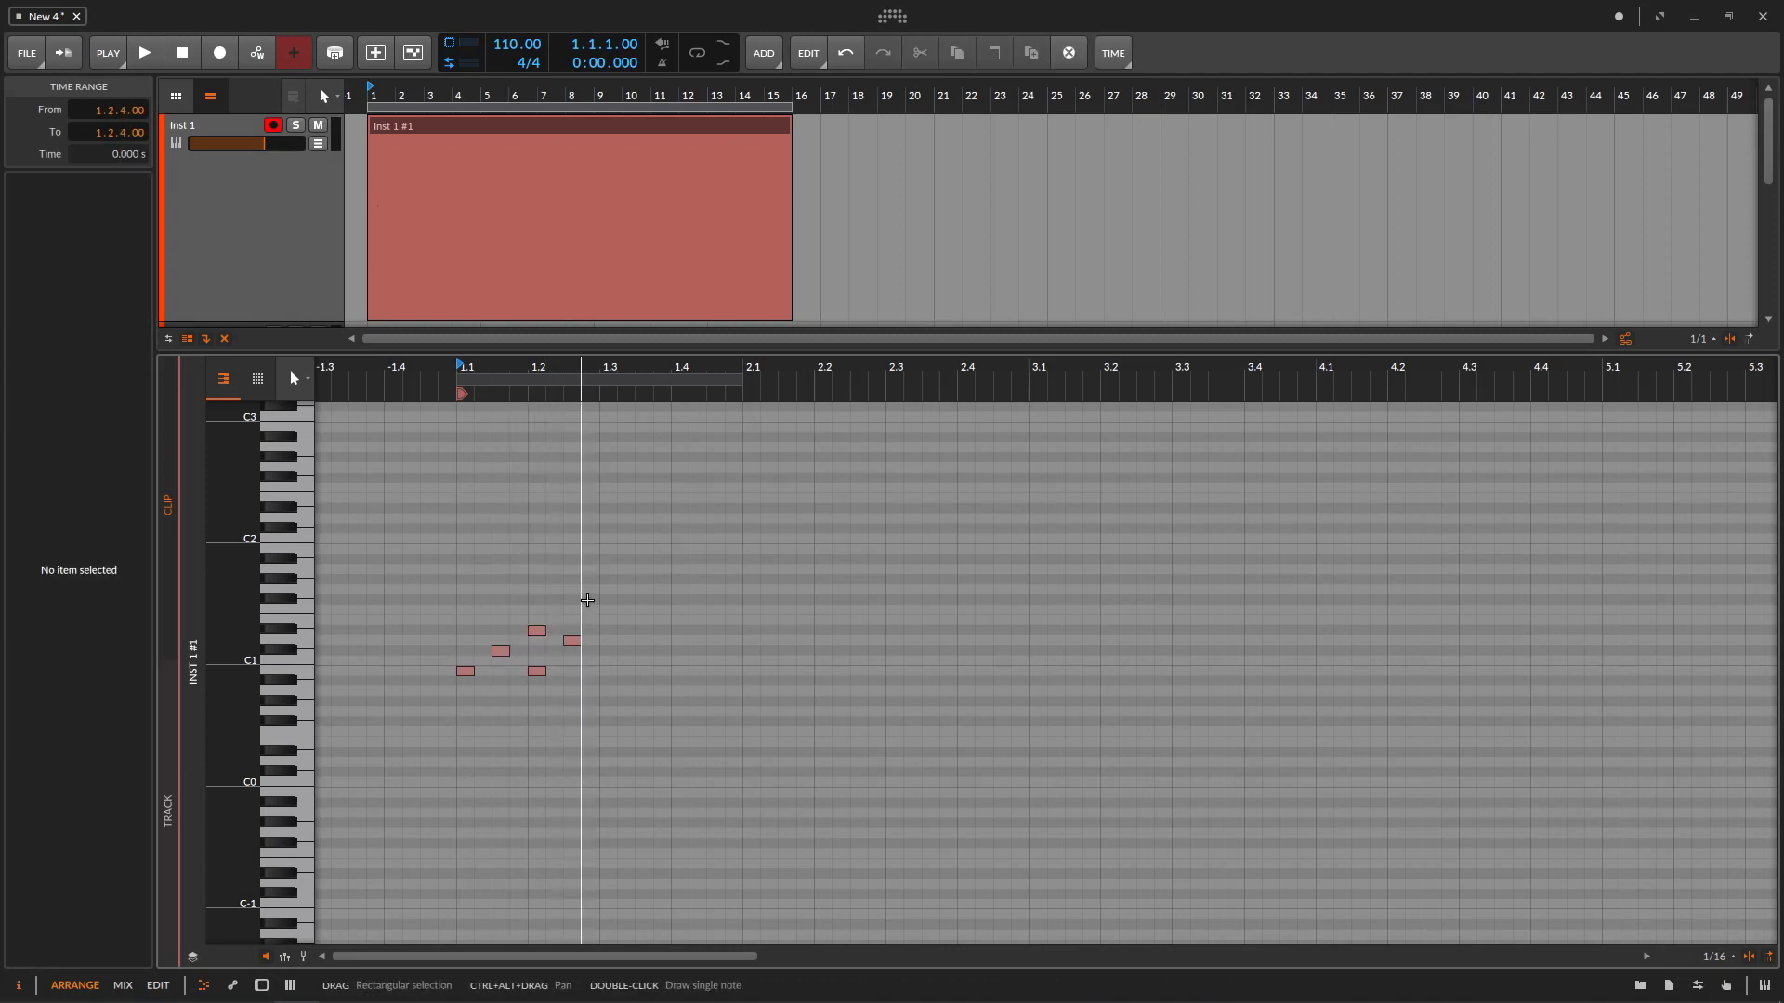
{"action": "double_click", "coordinate": [589, 601]}
{"action": "double_click", "coordinate": [625, 601]}
{"action": "double_click", "coordinate": [631, 628]}
{"action": "double_click", "coordinate": [680, 641]}
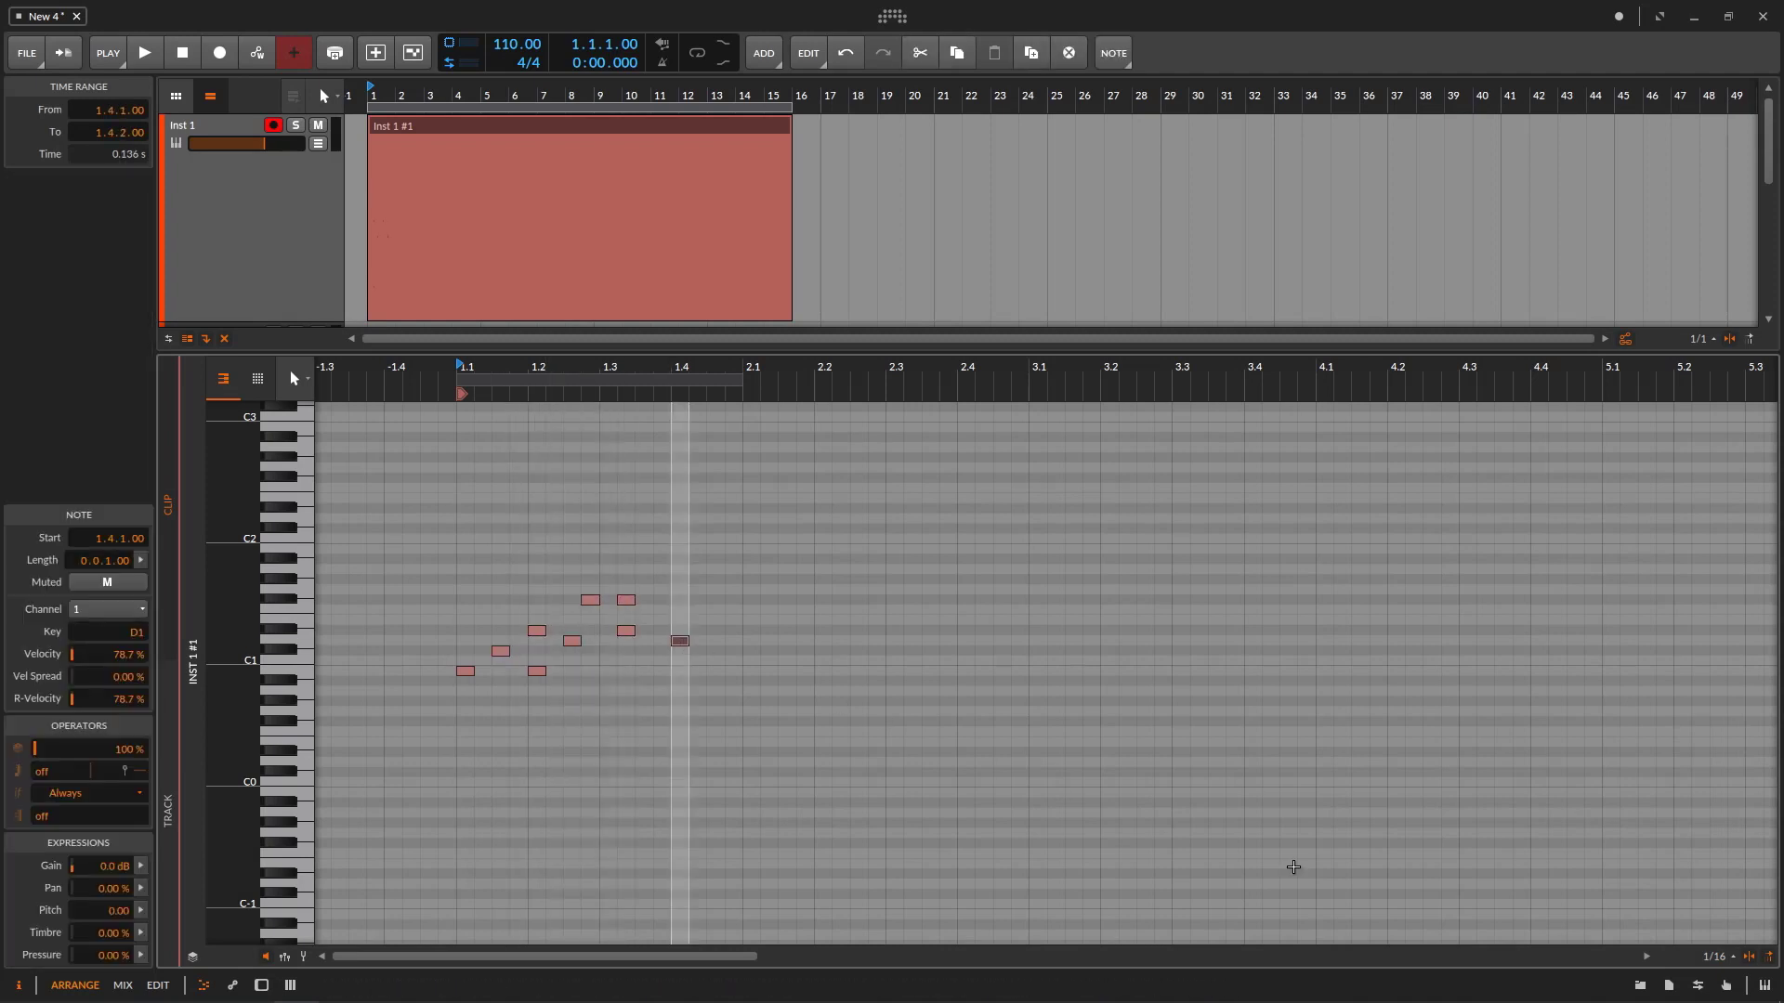
{"action": "left_click_drag", "start_coordinate": [467, 546], "coordinate": [824, 769]}
{"action": "key", "text": "Delete"}
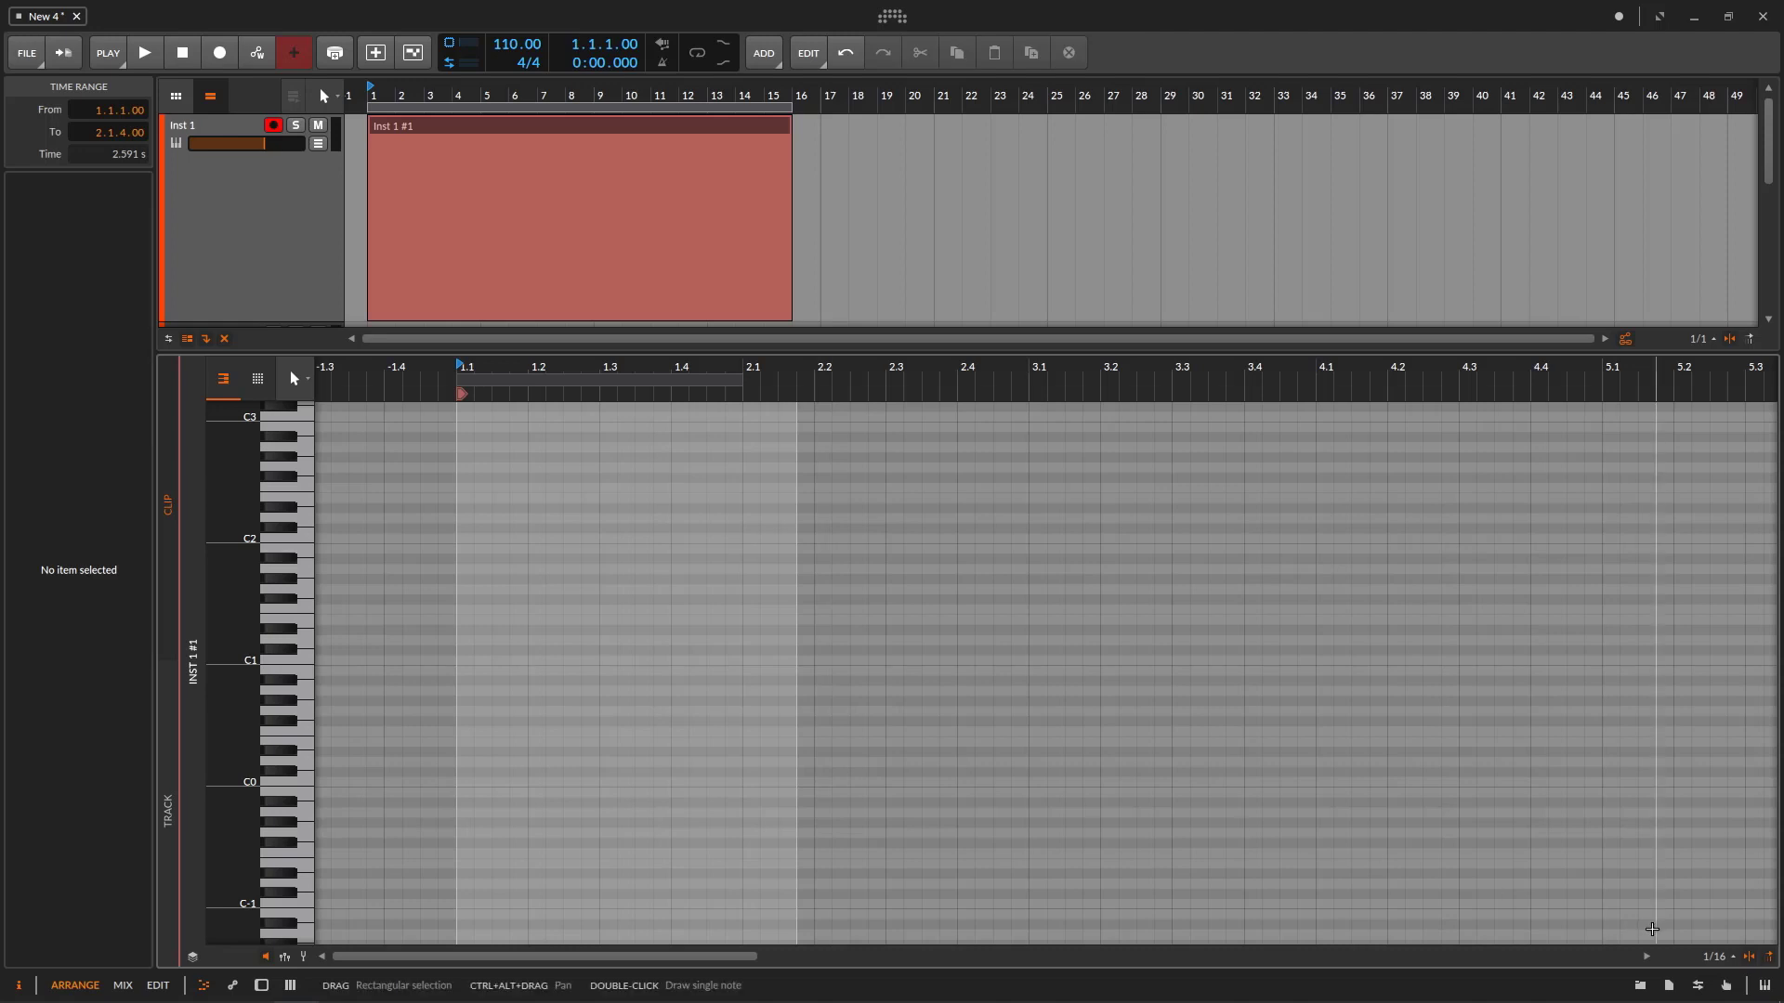
- Set the note editor's beat grid density to 1/64
{"action": "left_click", "coordinate": [1714, 956]}
{"action": "left_click_drag", "start_coordinate": [1726, 788], "coordinate": [1726, 788]}
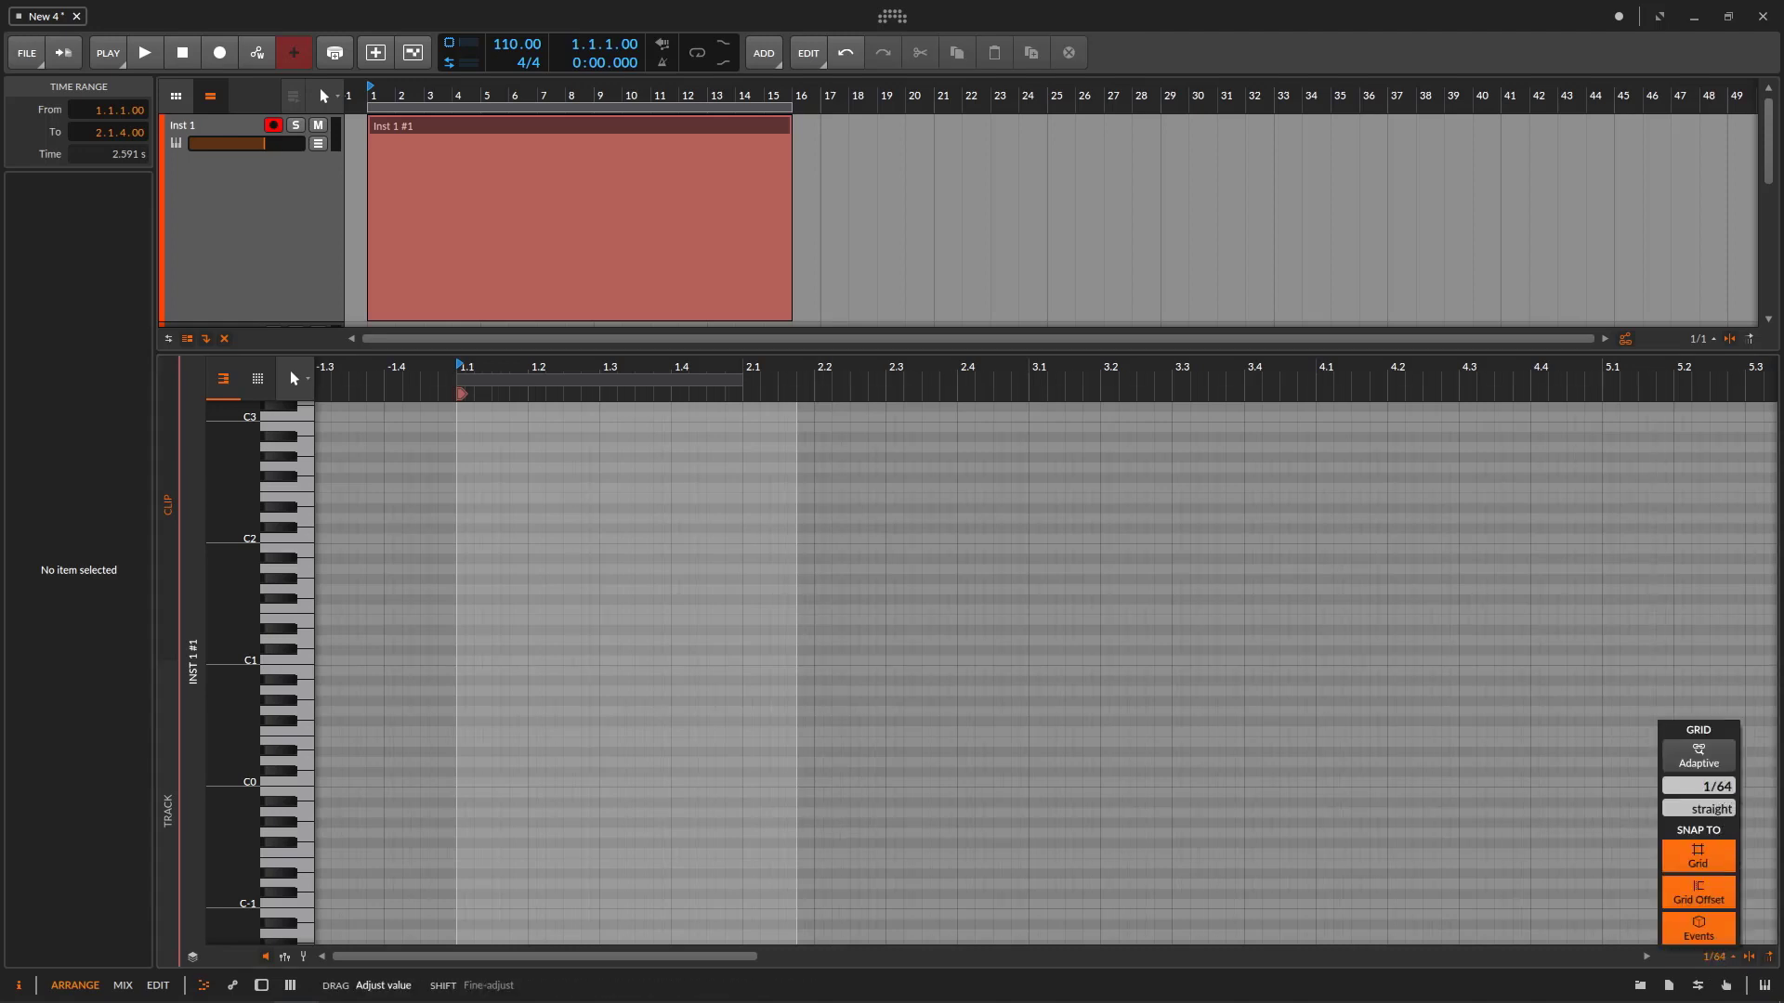
{"action": "left_click_drag", "start_coordinate": [1725, 788], "coordinate": [1724, 787]}
- Draw a C0 note at 1.1.1.00 and shorten it to one 1/64 grid step
{"action": "left_click", "coordinate": [491, 371]}
{"action": "left_click_drag", "start_coordinate": [489, 372], "coordinate": [533, 661]}
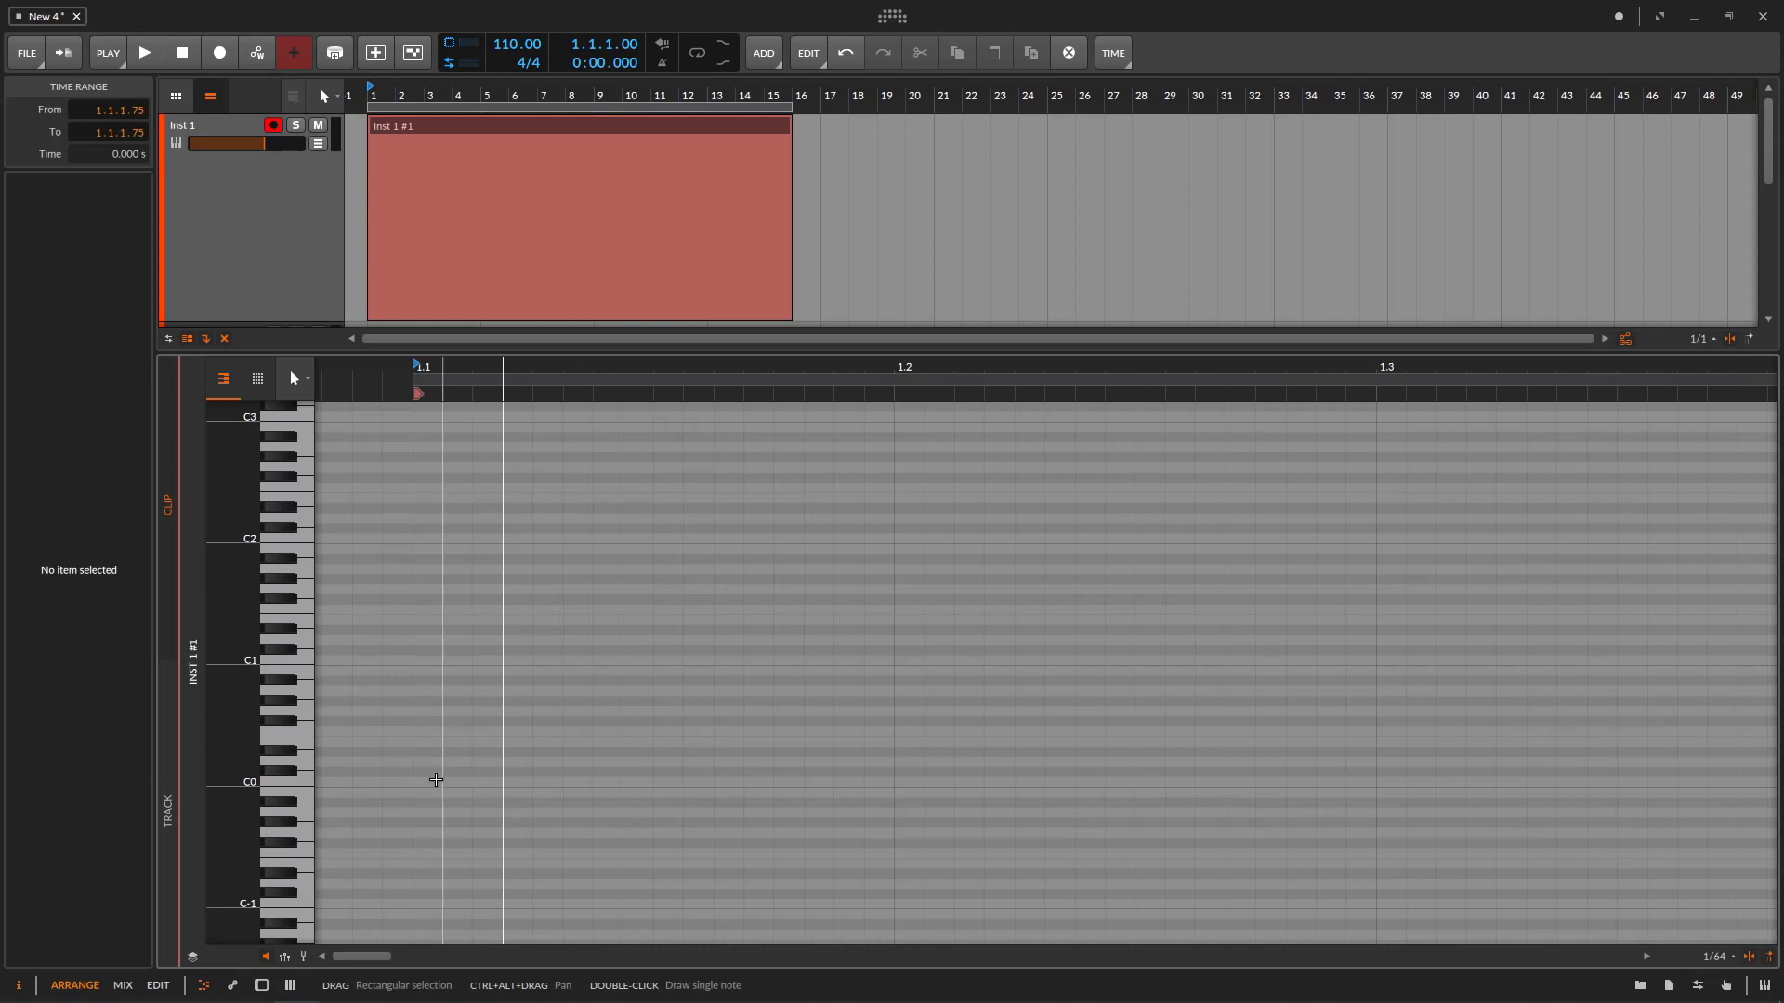
{"action": "double_click", "coordinate": [435, 779]}
{"action": "left_click_drag", "start_coordinate": [527, 787], "coordinate": [430, 784]}
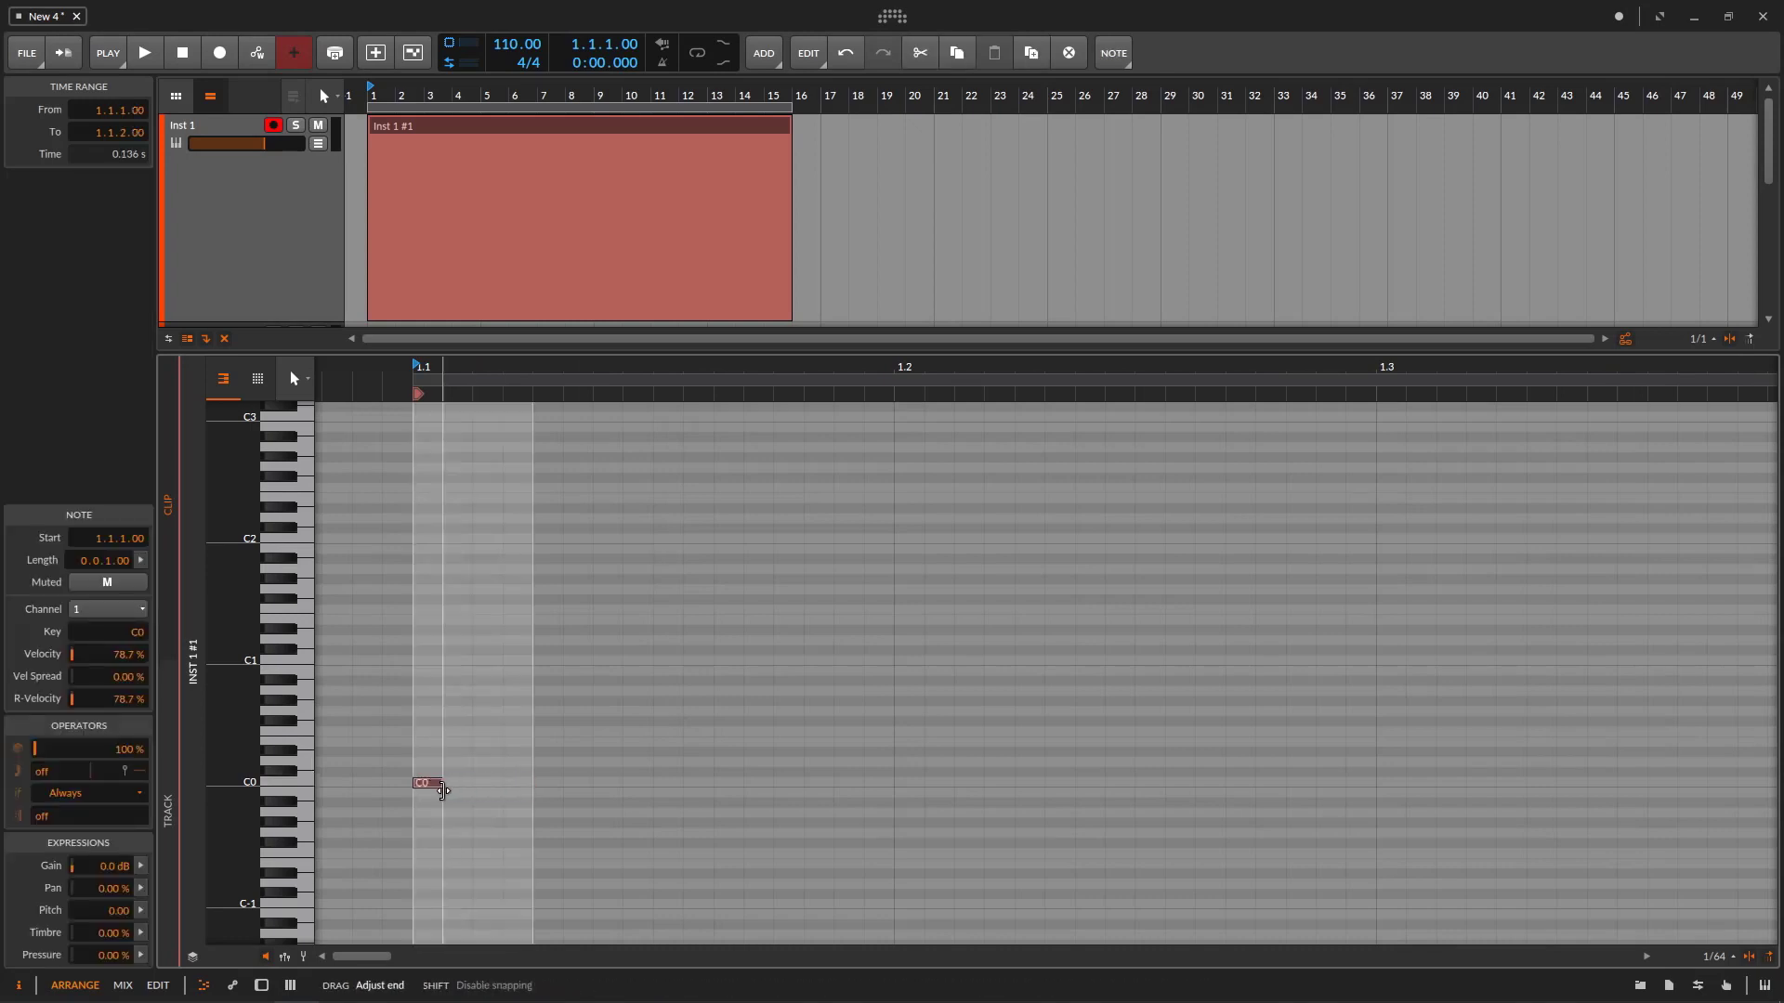
{"action": "left_click", "coordinate": [455, 816]}
- Draw 1/64-length notes on D0, C1, G#0, A0, G0 and G#0 within the first beat, plus another G#0 at 1.2.1.75
{"action": "double_click", "coordinate": [537, 764]}
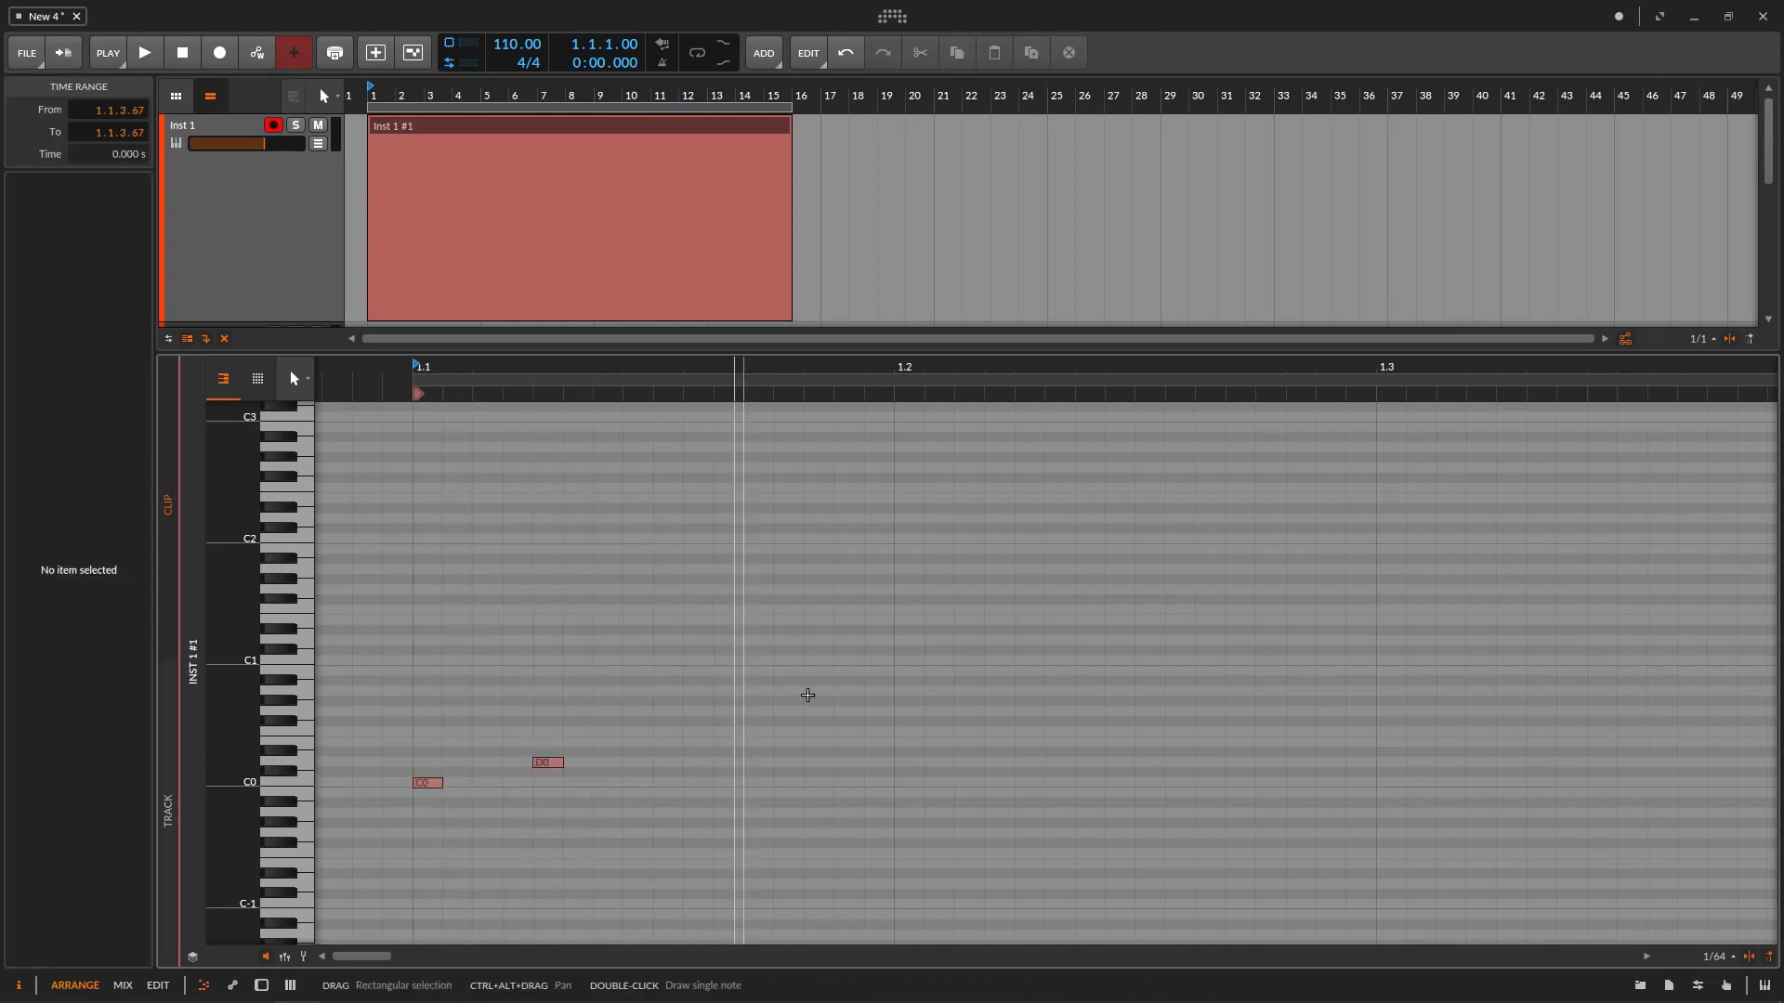
{"action": "double_click", "coordinate": [788, 662]}
{"action": "double_click", "coordinate": [695, 702]}
{"action": "double_click", "coordinate": [606, 692]}
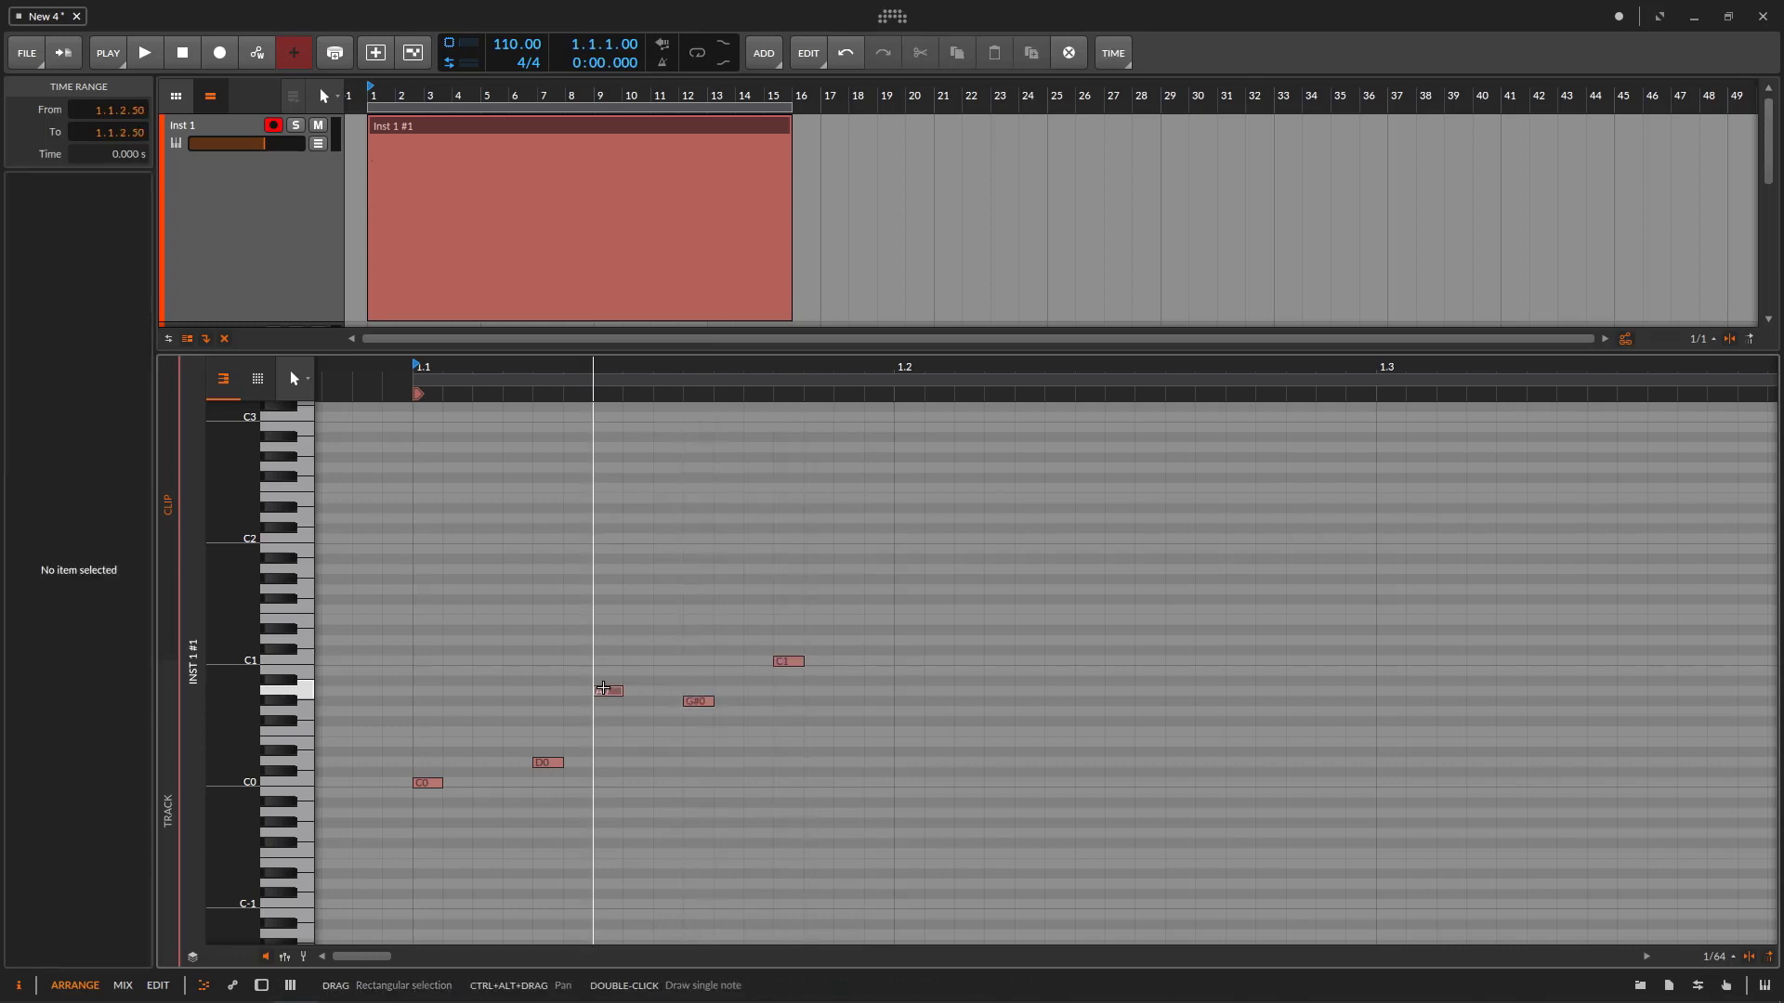
{"action": "double_click", "coordinate": [814, 712]}
{"action": "double_click", "coordinate": [884, 704]}
{"action": "key", "text": "ctrl+d"}
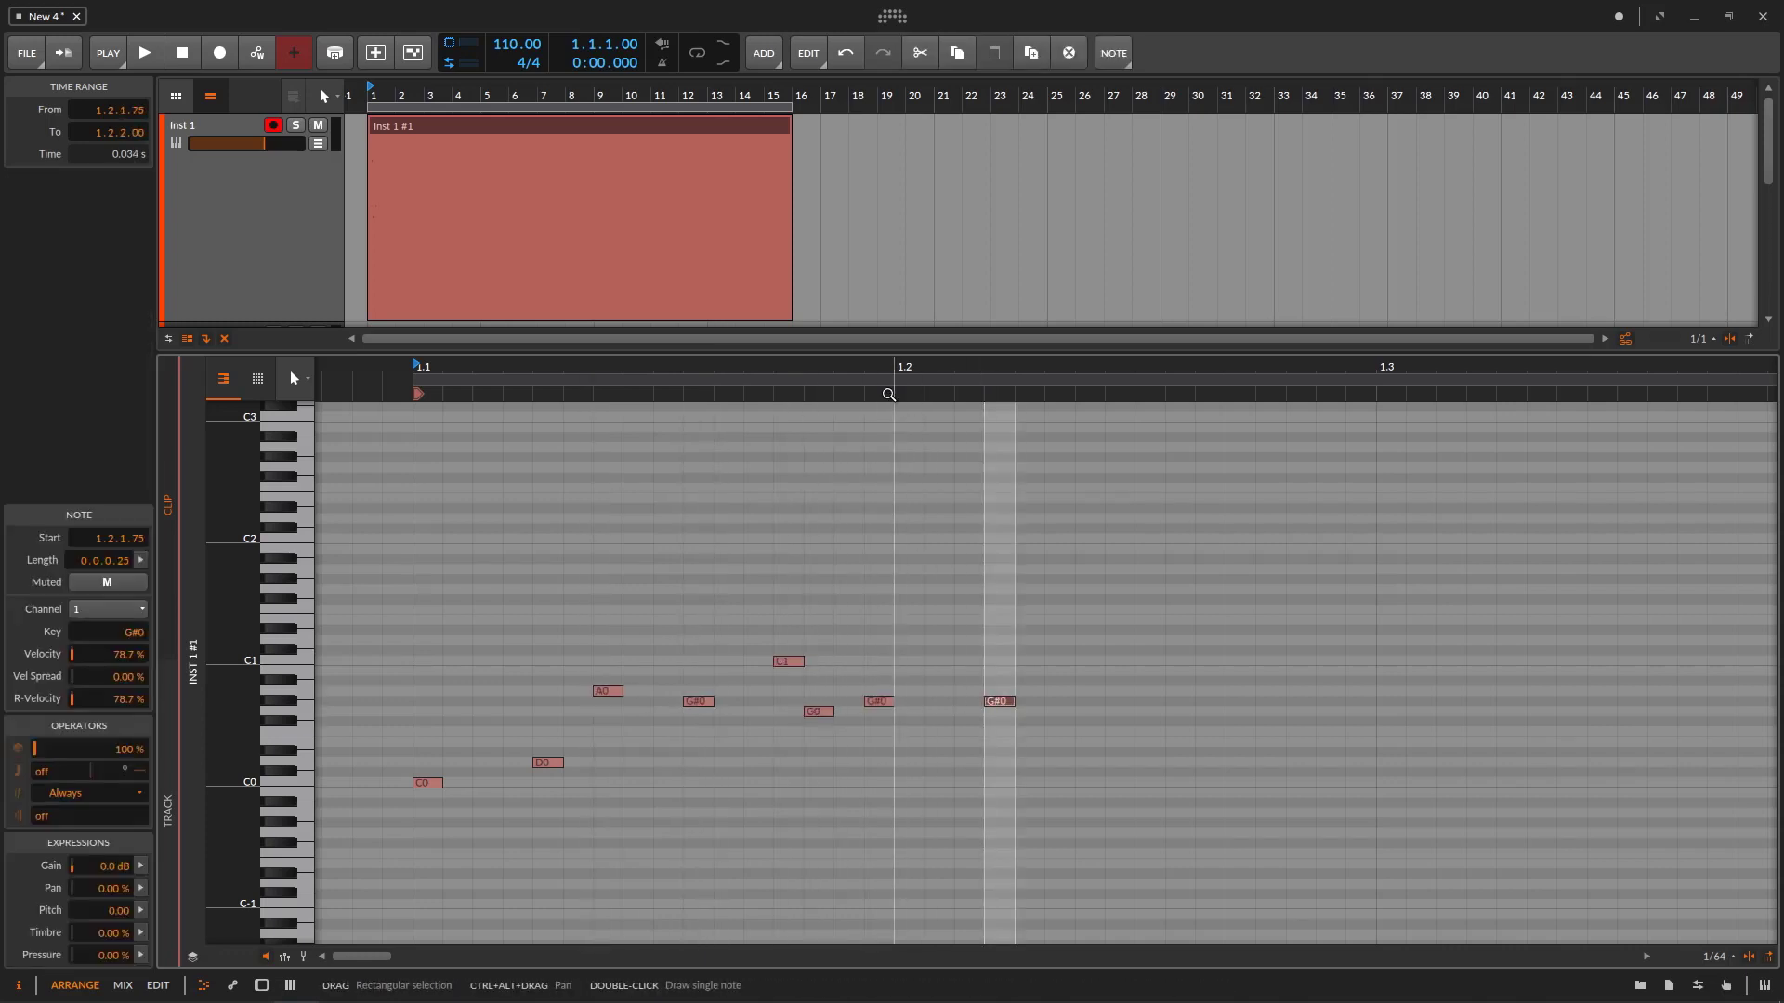
- Collapse the note editor so the arranger fills the window, and select the Inst 1 track
{"action": "left_click_drag", "start_coordinate": [845, 356], "coordinate": [683, 377]}
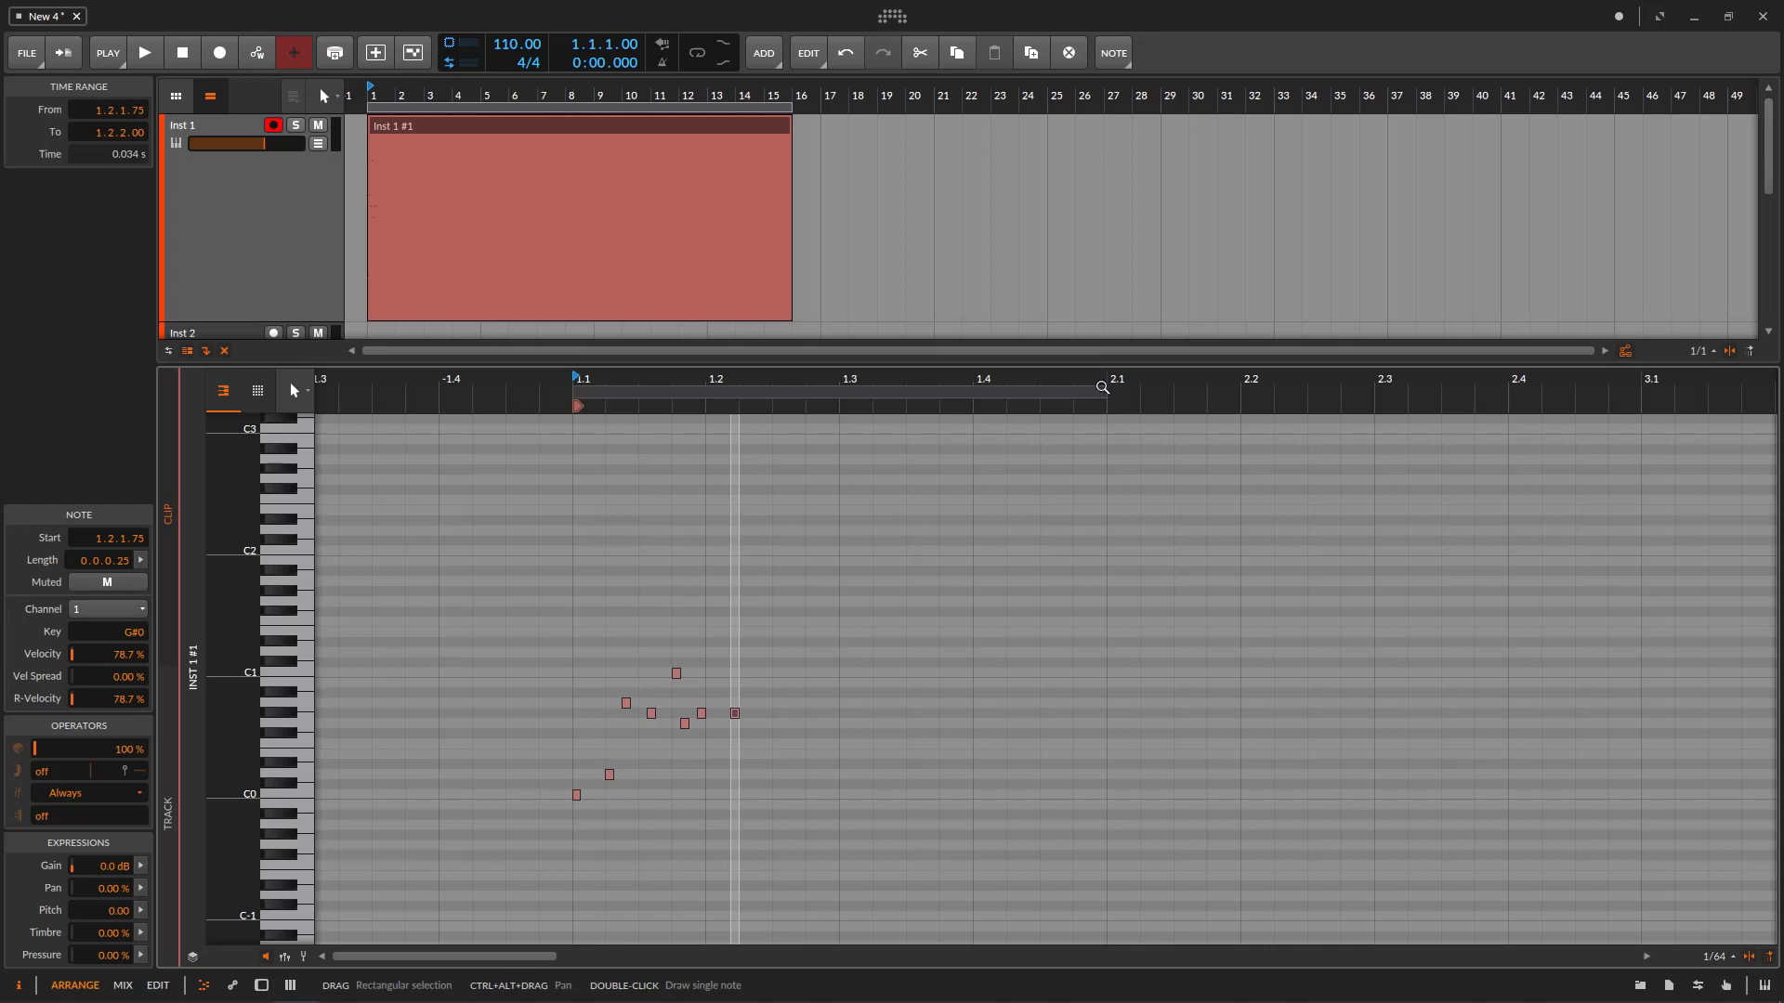
{"action": "left_click_drag", "start_coordinate": [1037, 362], "coordinate": [1039, 985]}
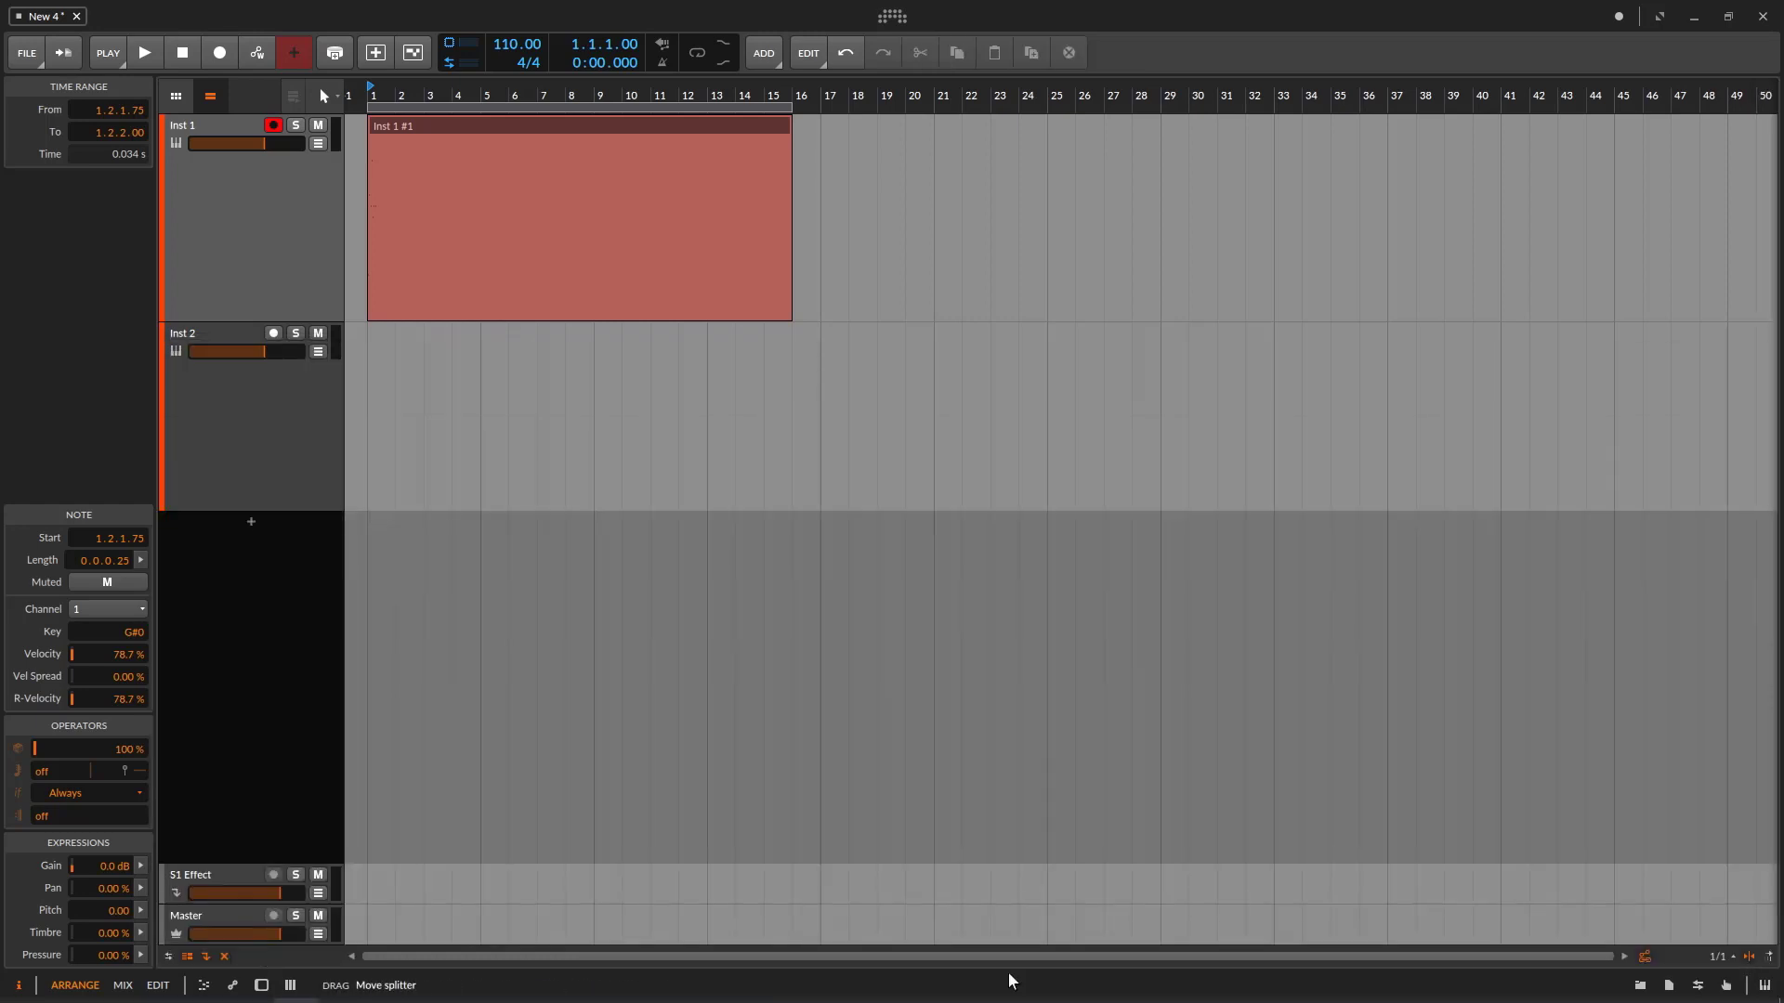
{"action": "left_click", "coordinate": [299, 242]}
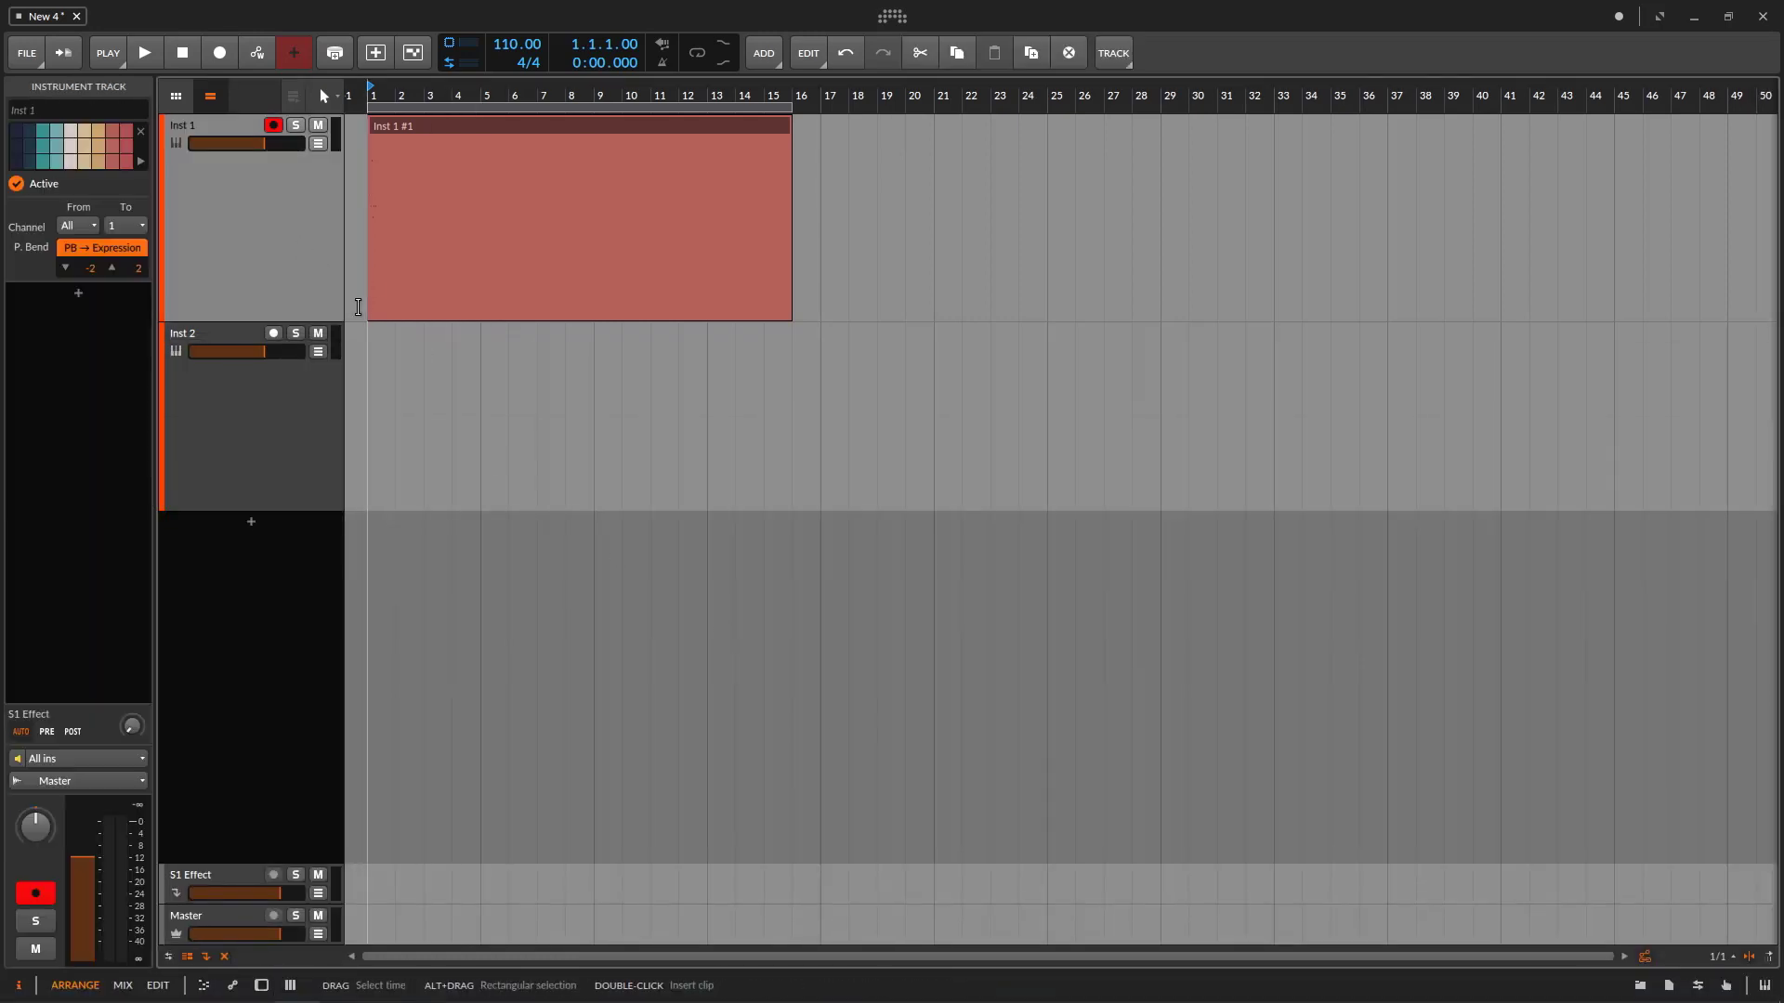